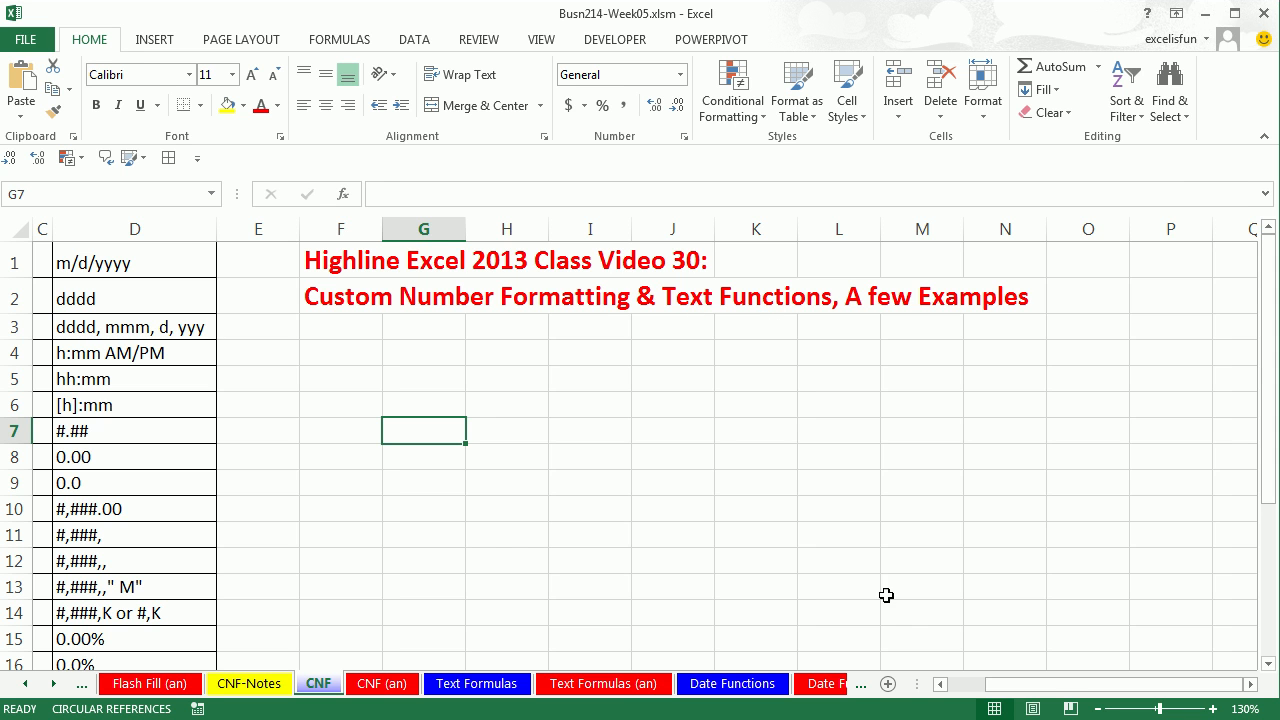
# Switch B1 to General number format so the date shows as serial number 41585.
pyautogui.moveTo(995, 687); pyautogui.dragTo(957, 690)
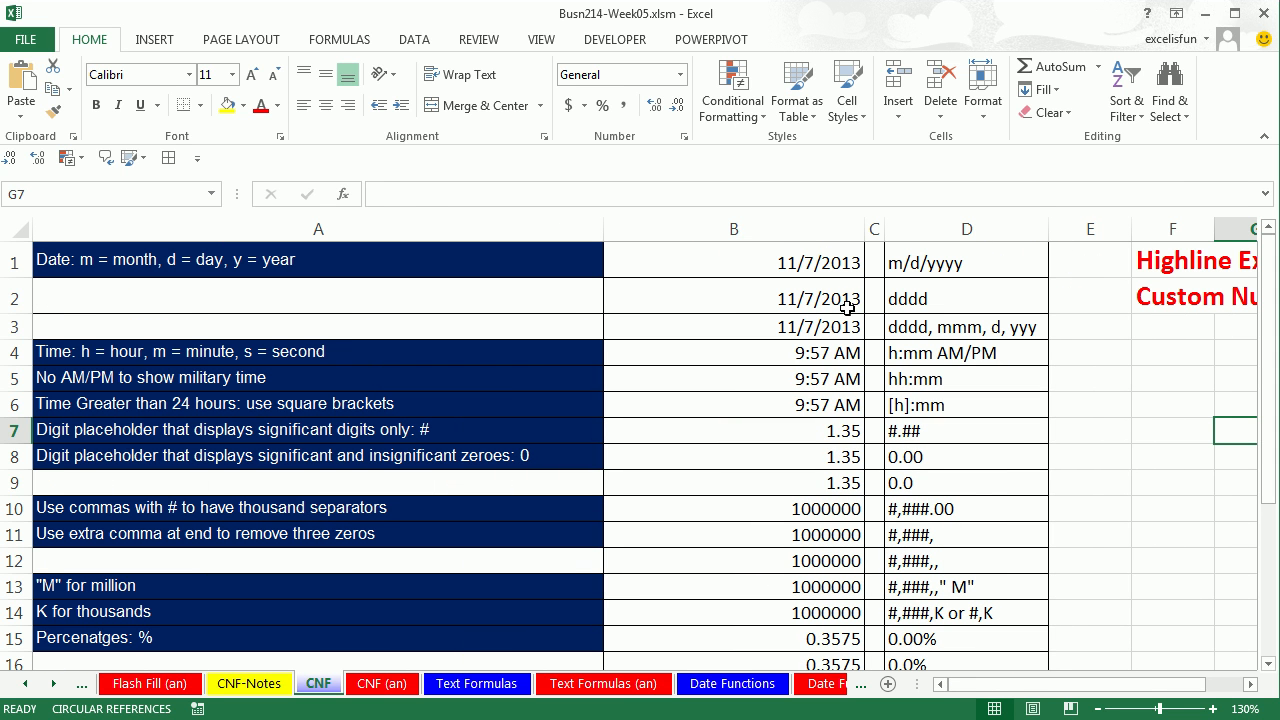
pyautogui.click(737, 263)
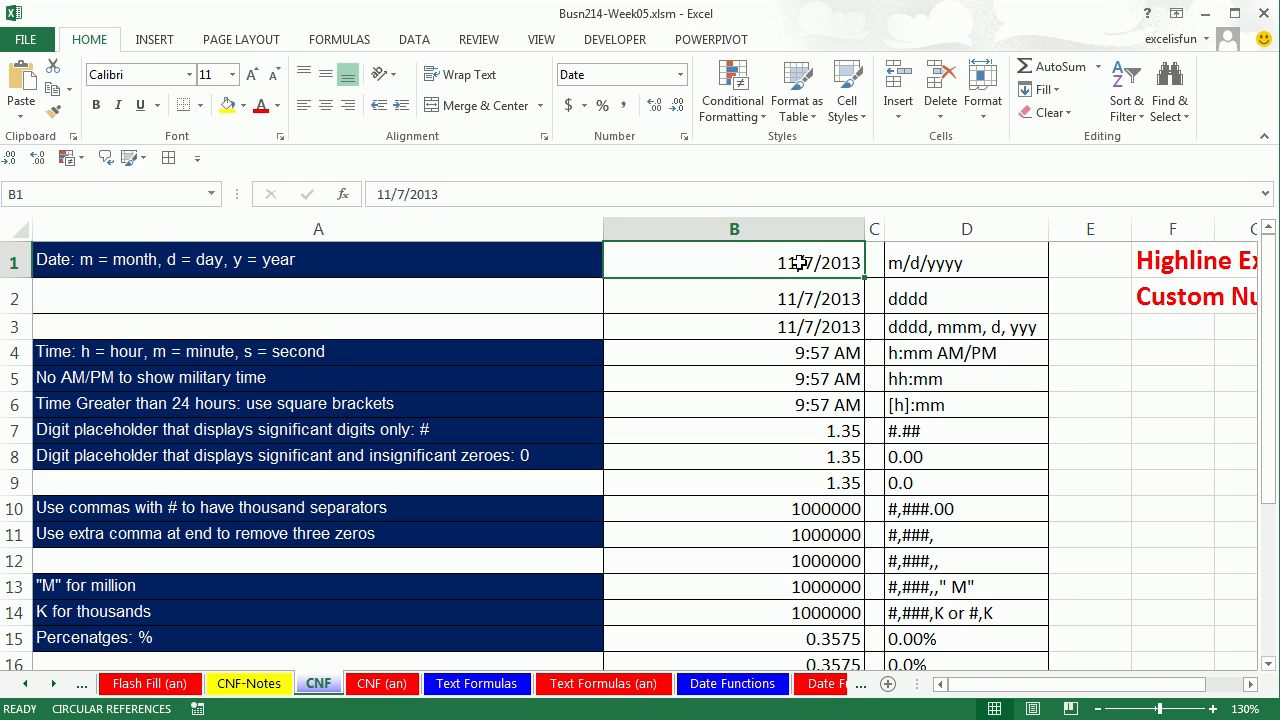
pyautogui.click(680, 74)
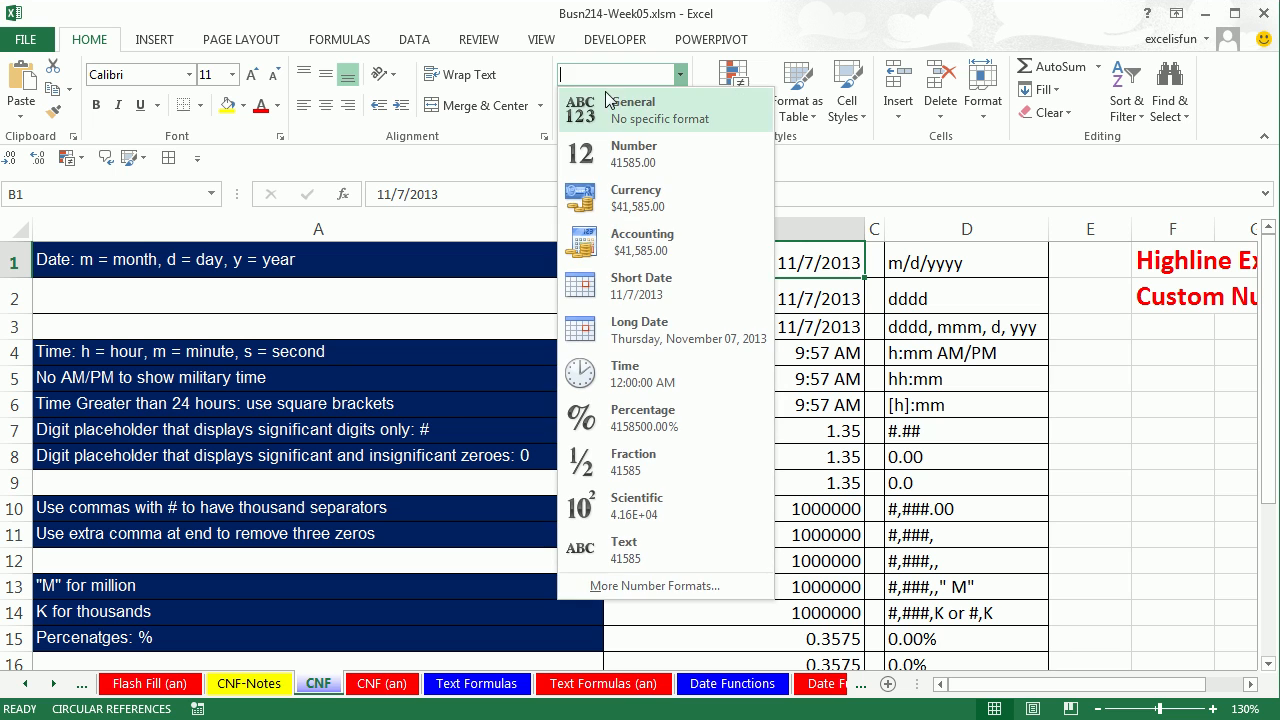
pyautogui.click(616, 113)
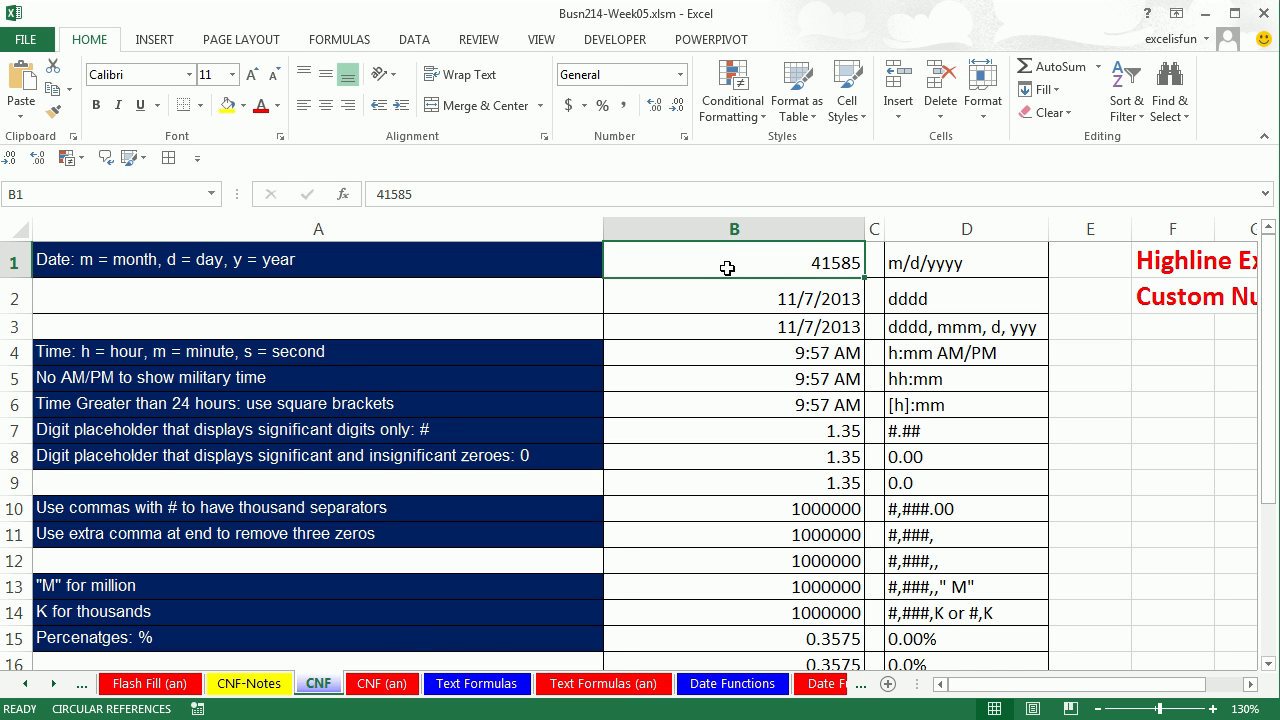
# Try the custom number format code mm/dd/yyy for B1 in Format Cells.
pyautogui.hotkey('ctrl', '1')
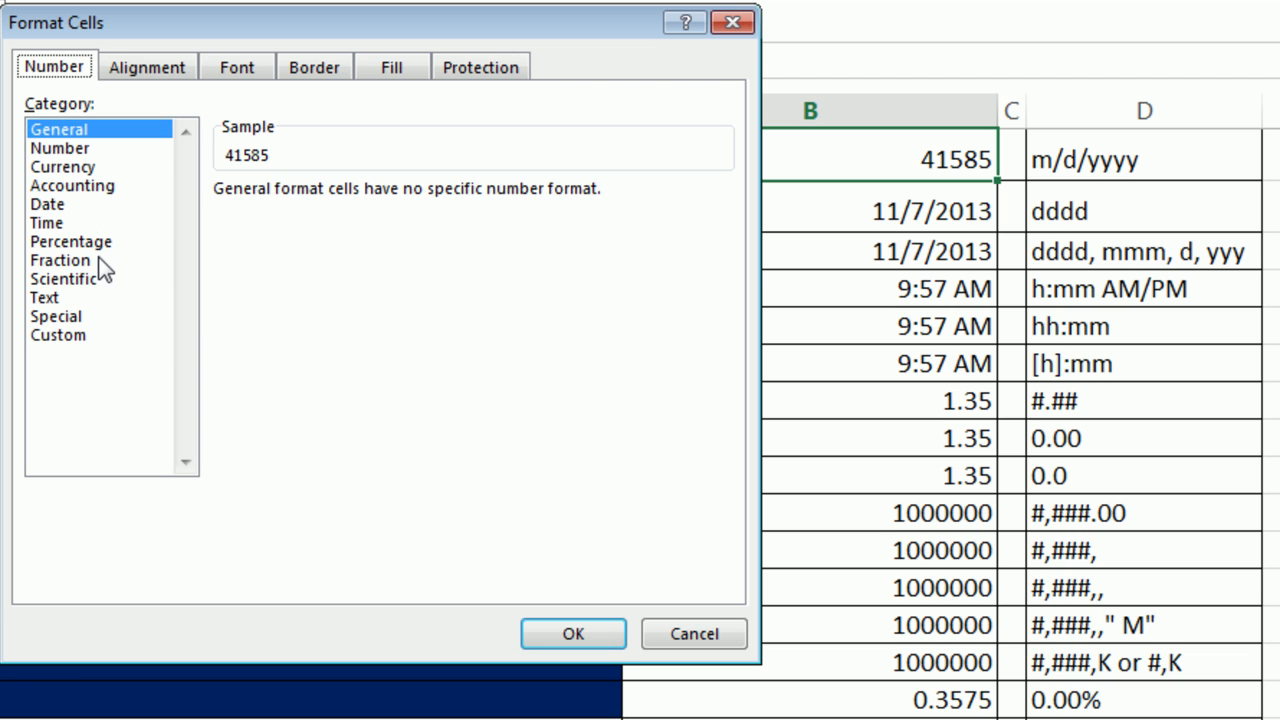
pyautogui.click(54, 338)
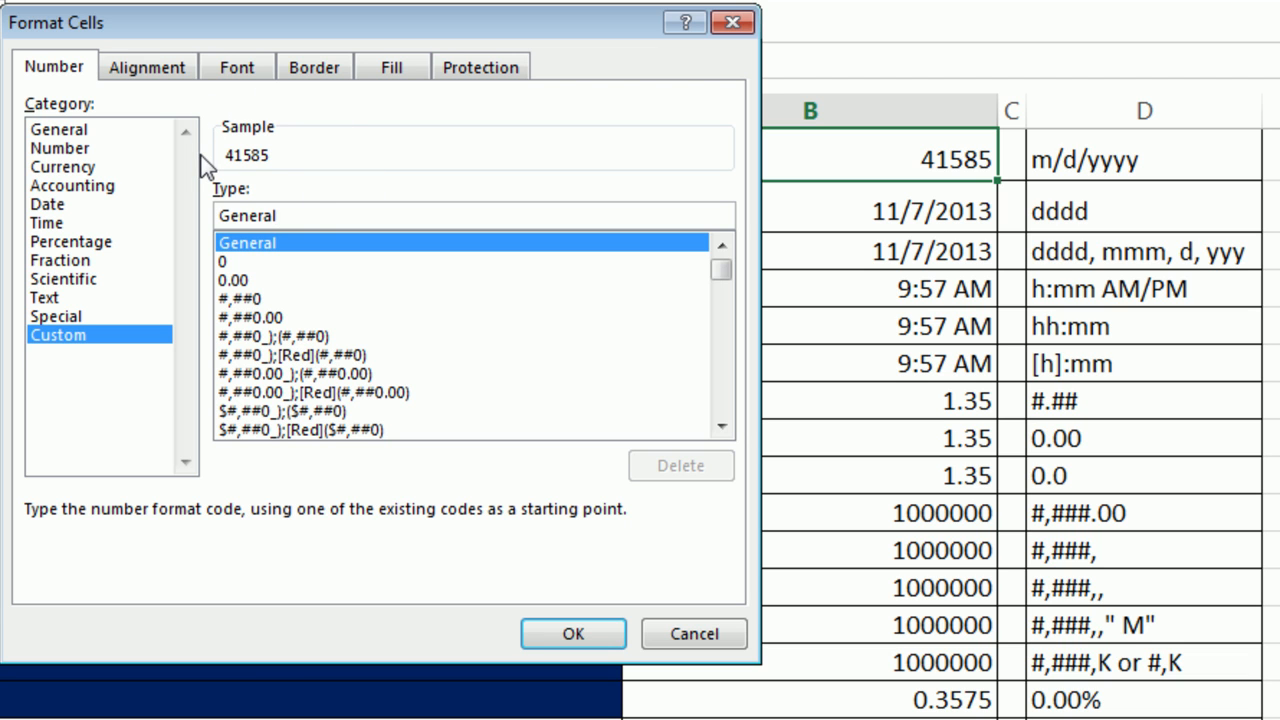
pyautogui.moveTo(325, 217); pyautogui.dragTo(203, 212)
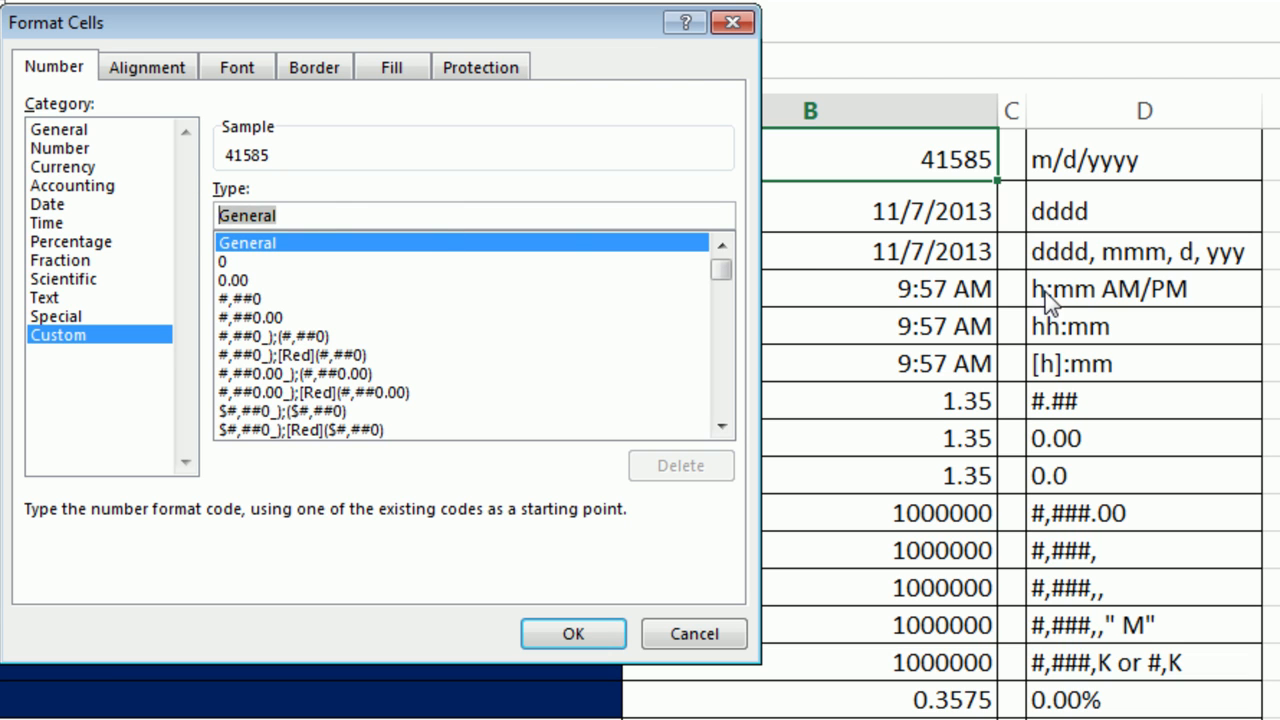
pyautogui.write('m')
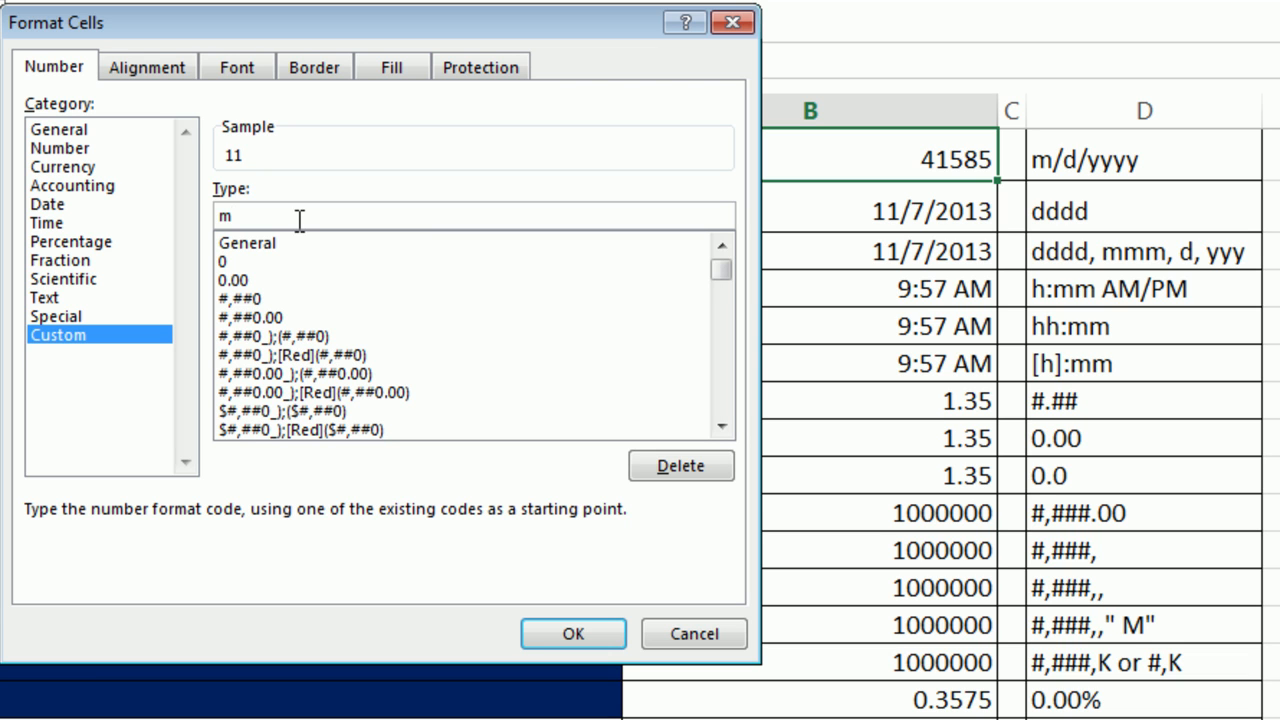
pyautogui.write('m/dd/y')
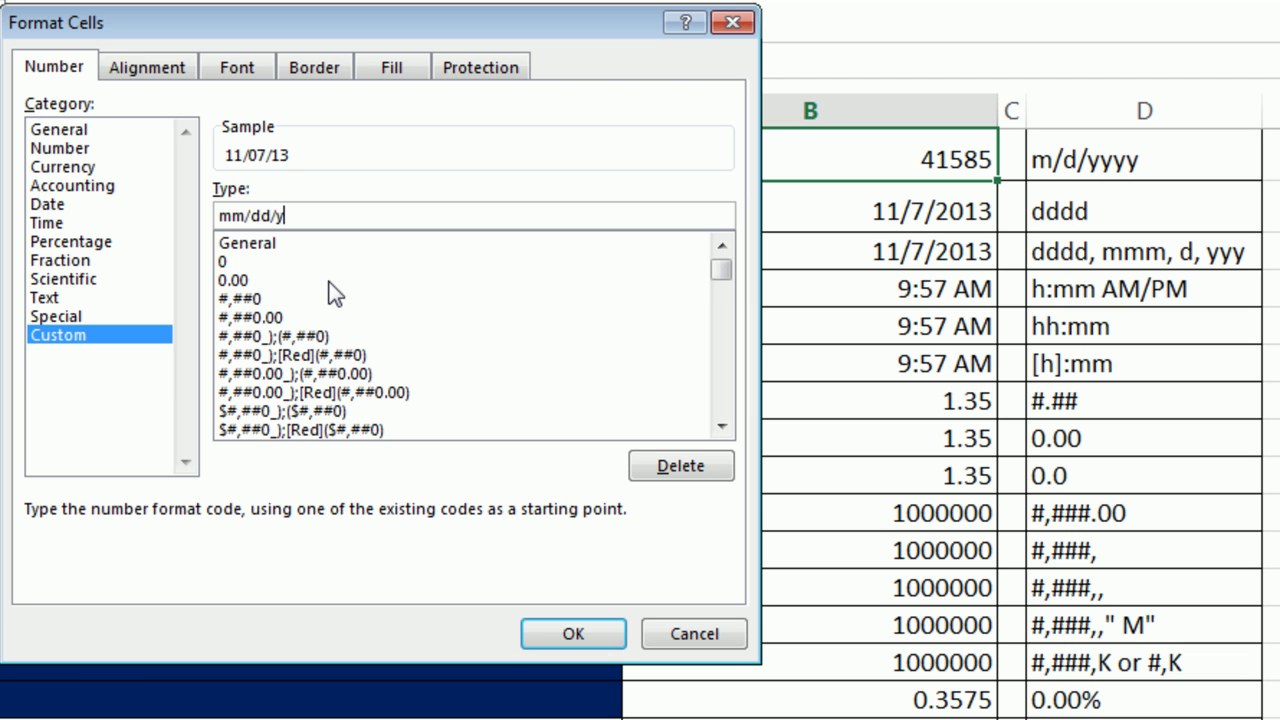
pyautogui.write('yy')
# Test mmmm, then apply the custom code m/d/yyyy to B1, showing 11/7/2013.
pyautogui.press('BackSpace')
pyautogui.press('BackSpace')
pyautogui.press('BackSpace')
pyautogui.press('BackSpace')
pyautogui.press('BackSpace')
pyautogui.press('BackSpace')
pyautogui.press('BackSpace')
pyautogui.press('BackSpace')
pyautogui.press('BackSpace')
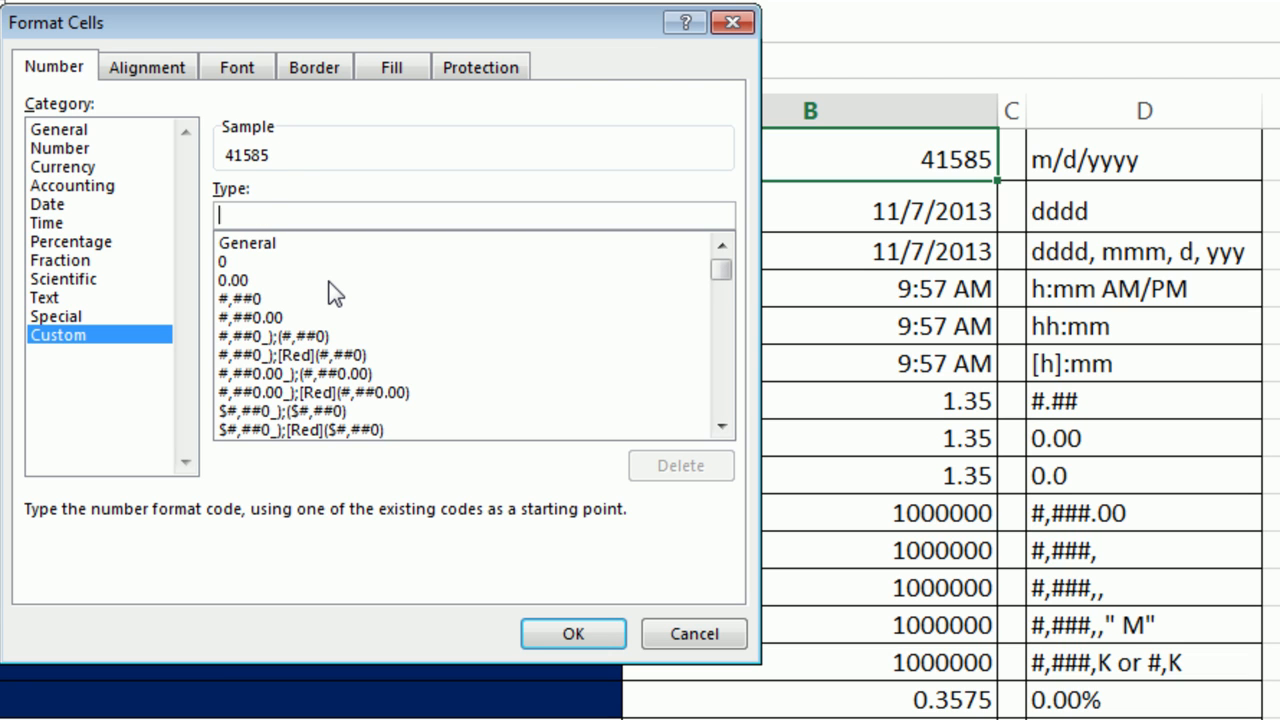
pyautogui.write('m')
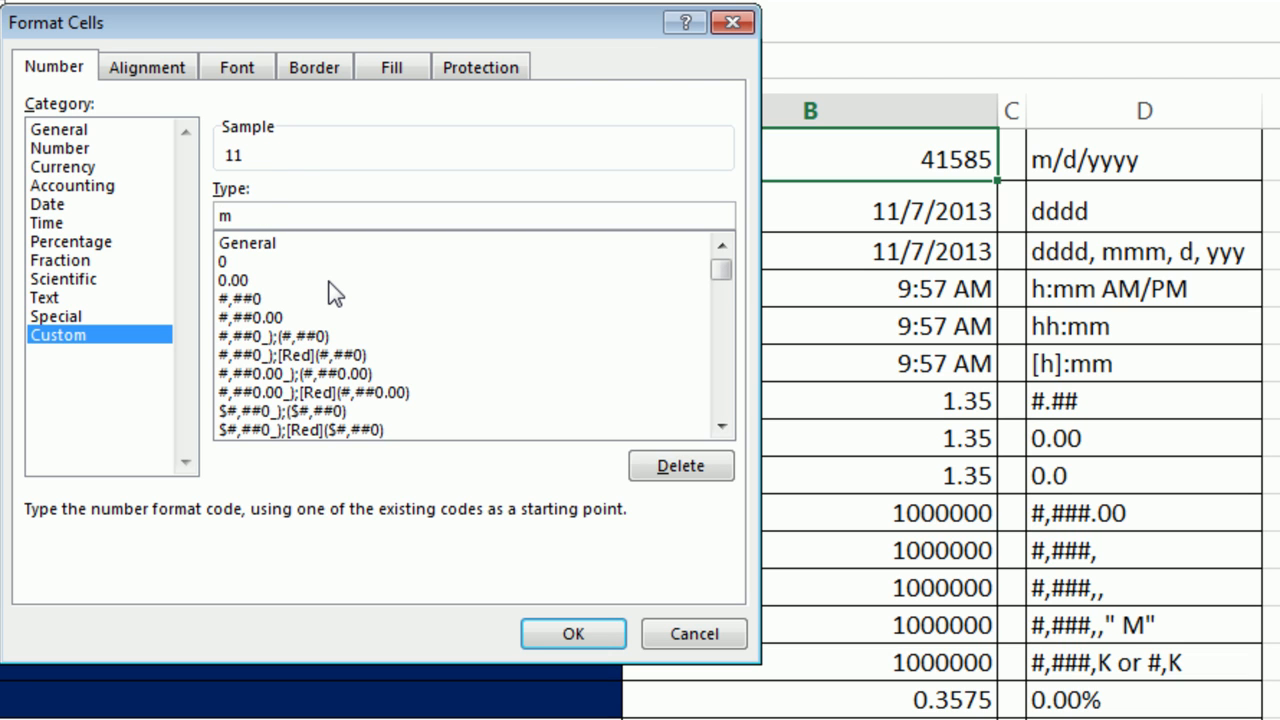
pyautogui.write('mmm')
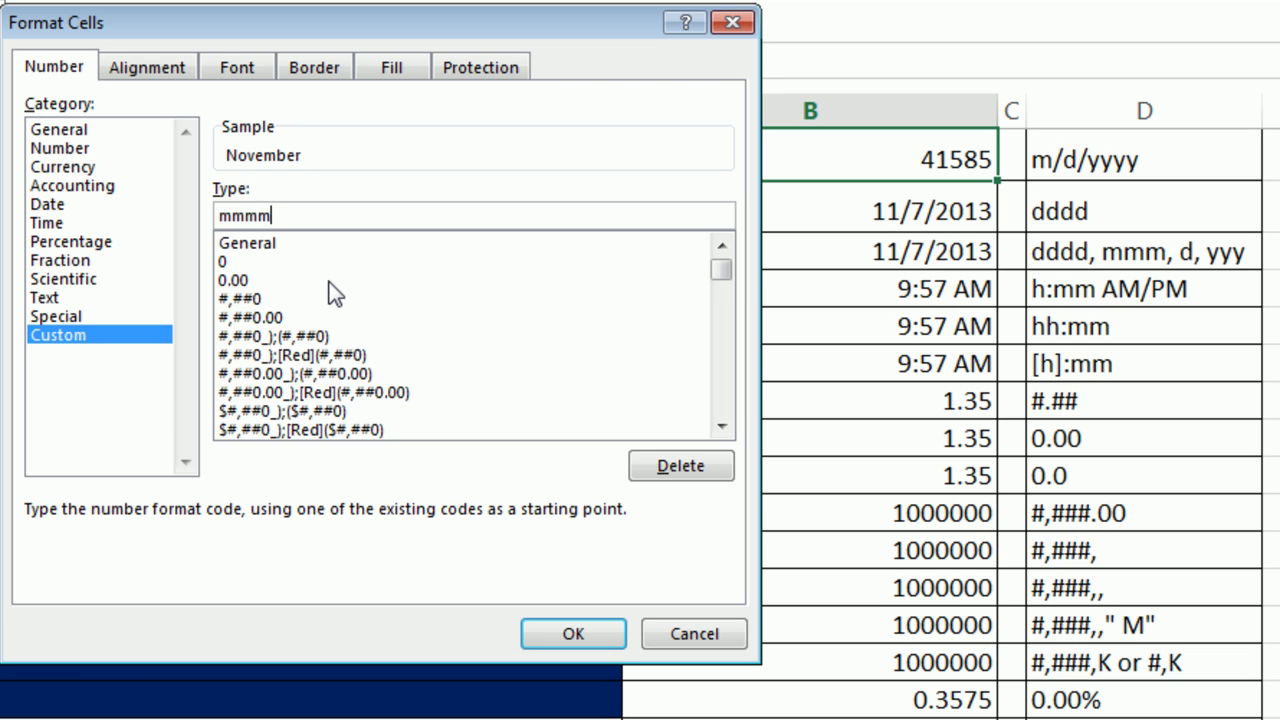
pyautogui.press('BackSpace')
pyautogui.press('BackSpace')
pyautogui.press('BackSpace')
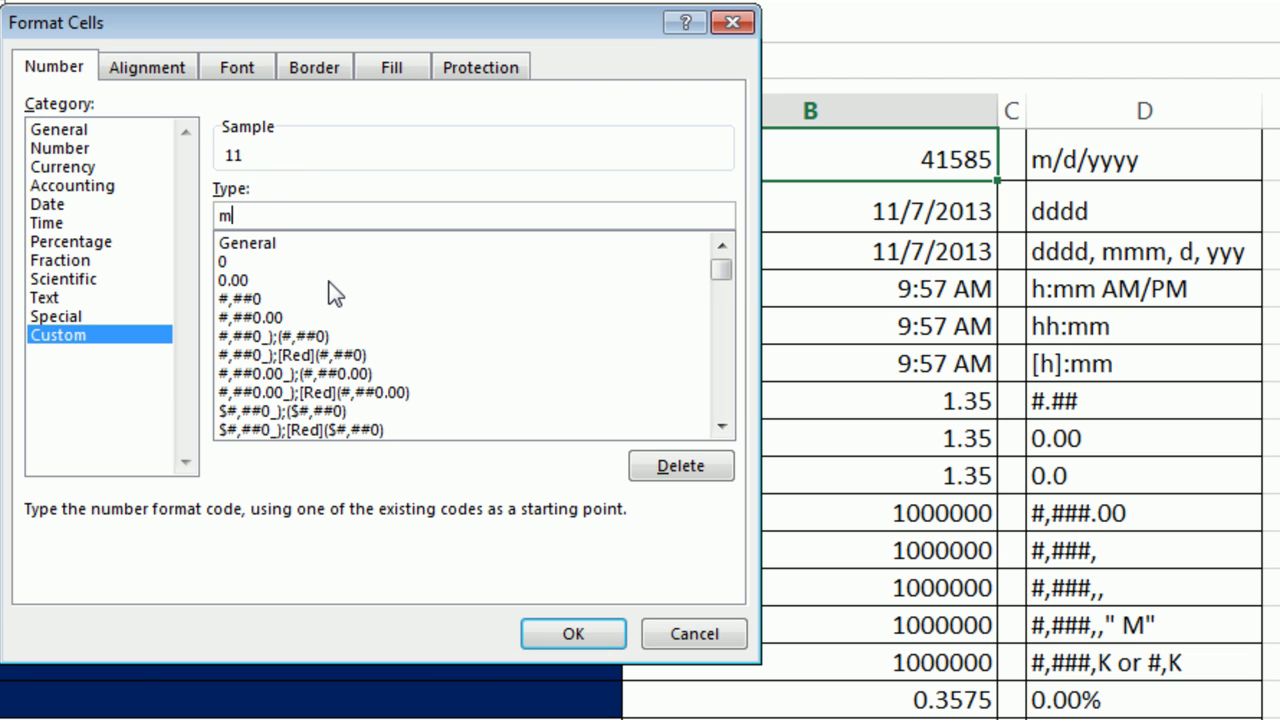
pyautogui.write('/d/yyyy')
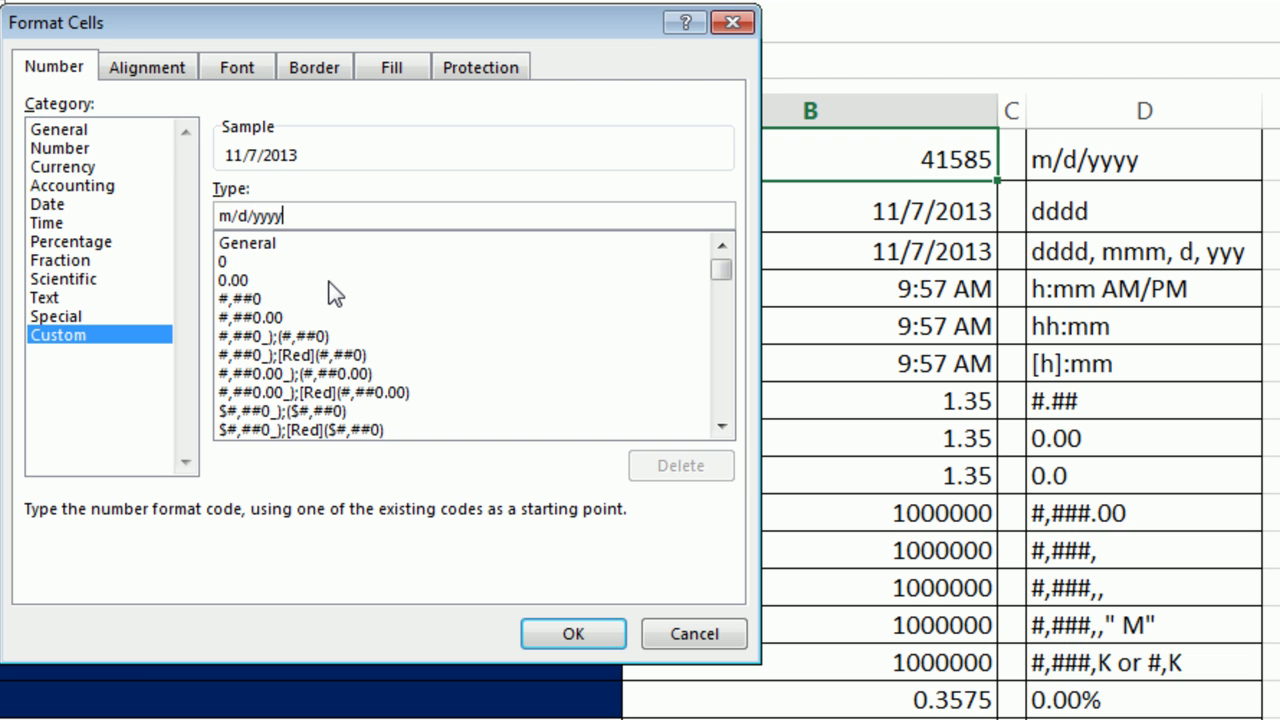
pyautogui.press('Return')
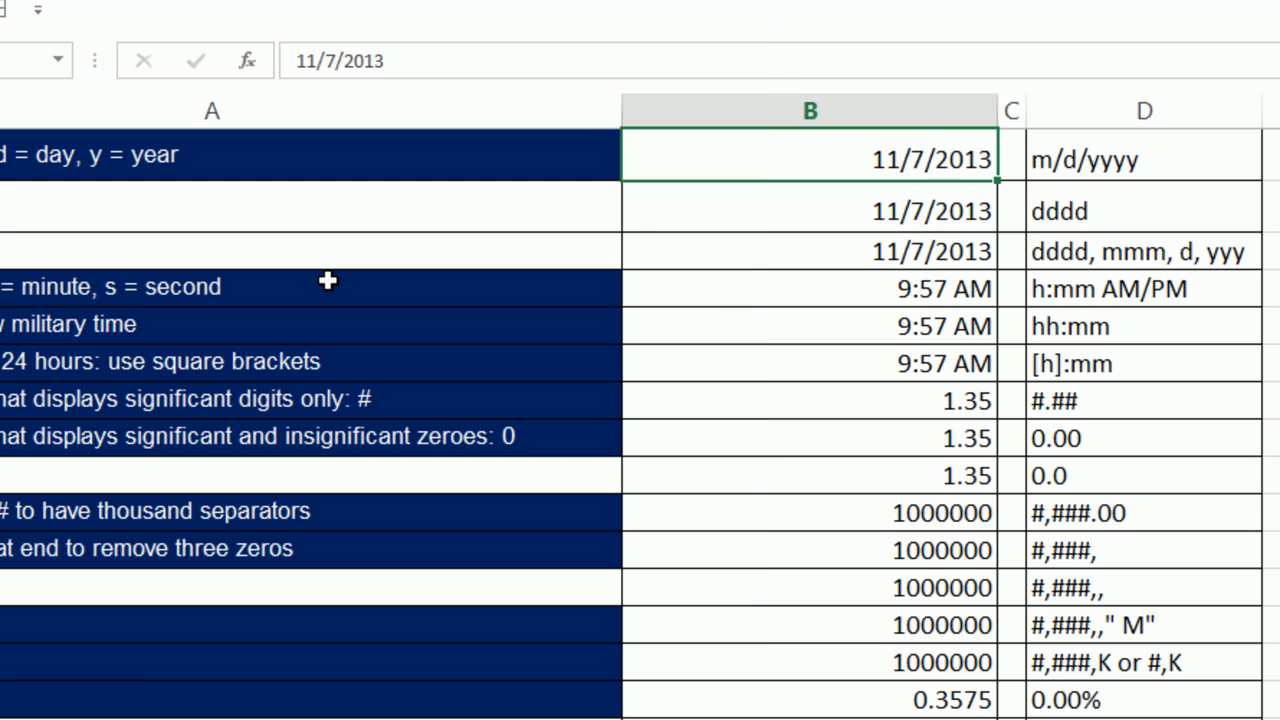
# Apply the custom dddd format to B2 so it shows Thursday, then select B3.
pyautogui.click(902, 206)
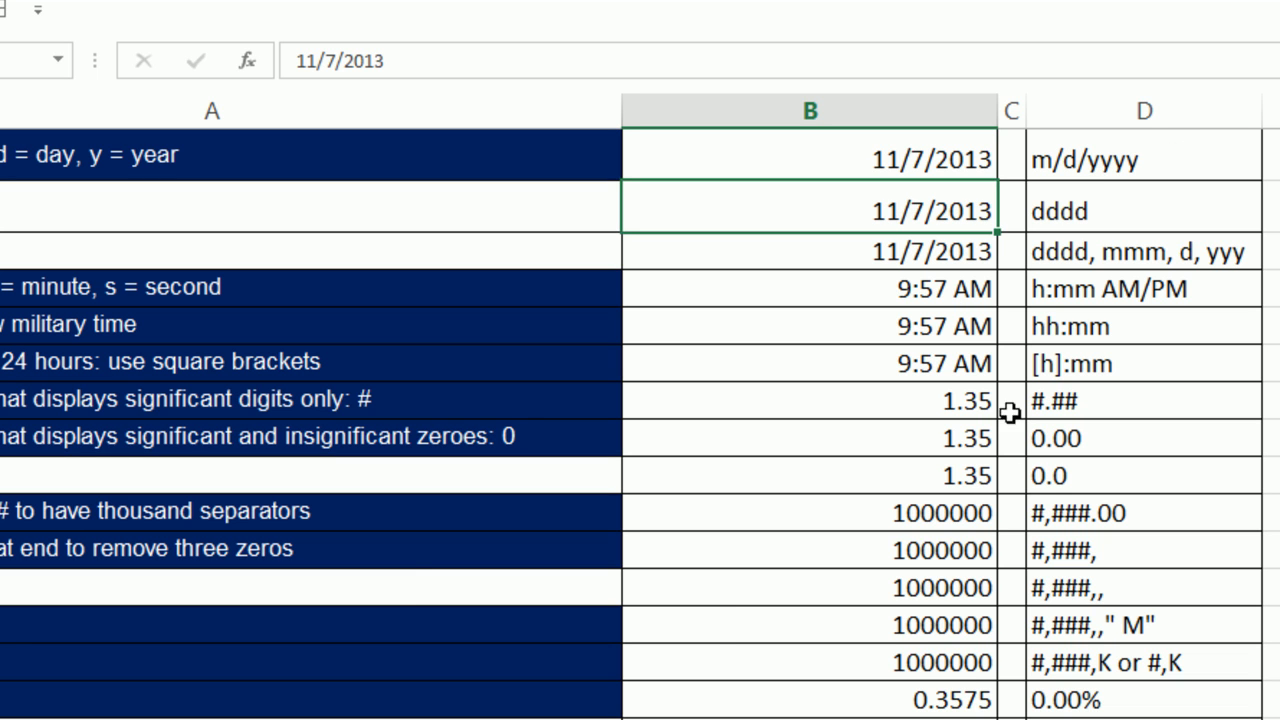
pyautogui.hotkey('ctrl', '1')
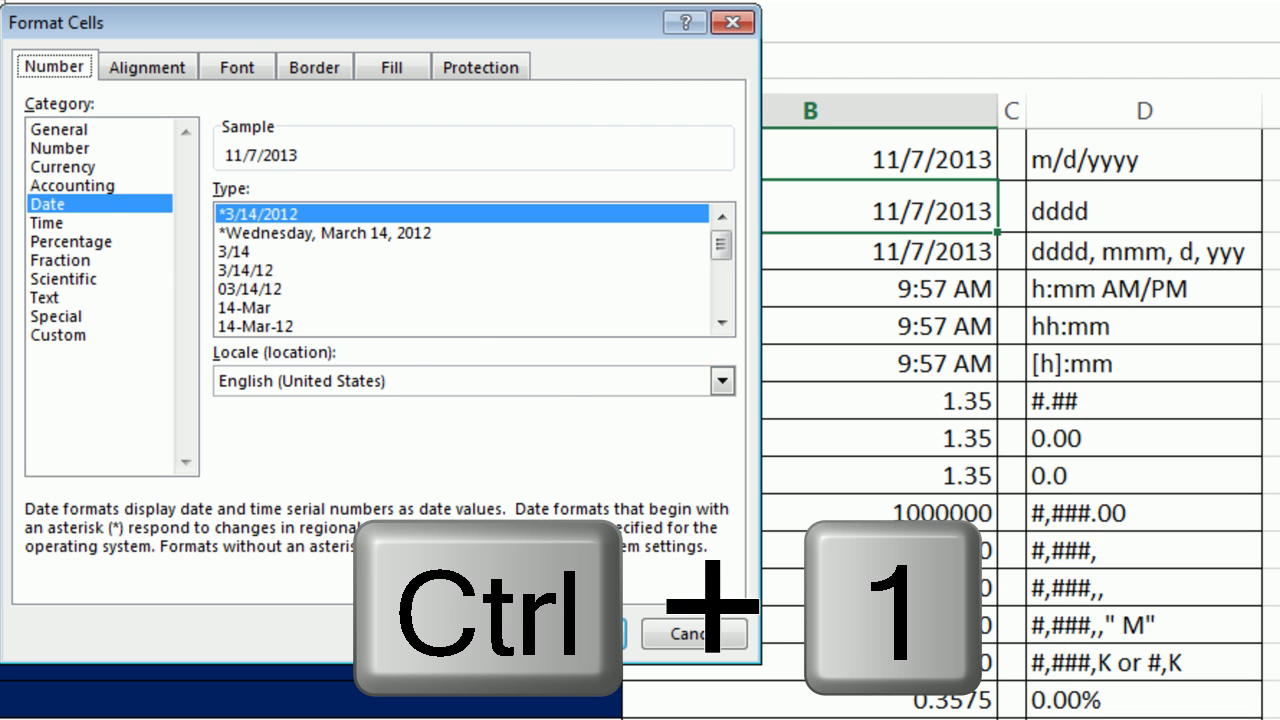
pyautogui.click(62, 336)
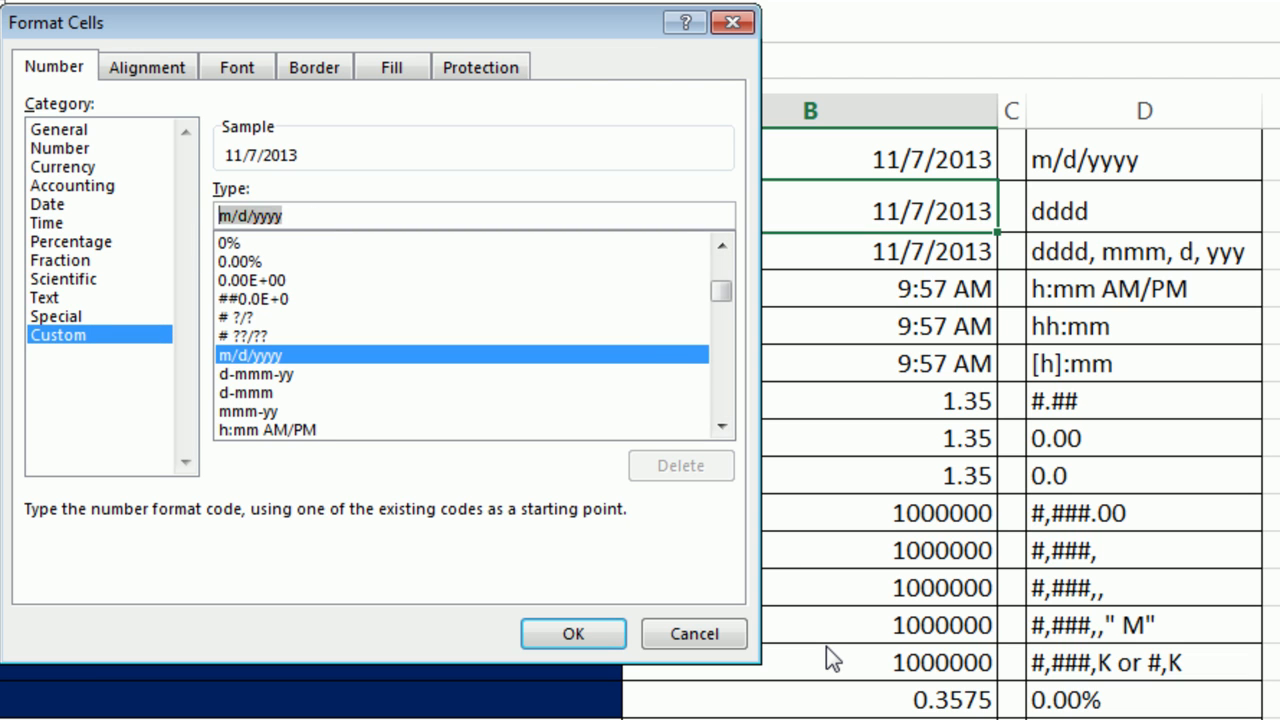
pyautogui.write('dddd')
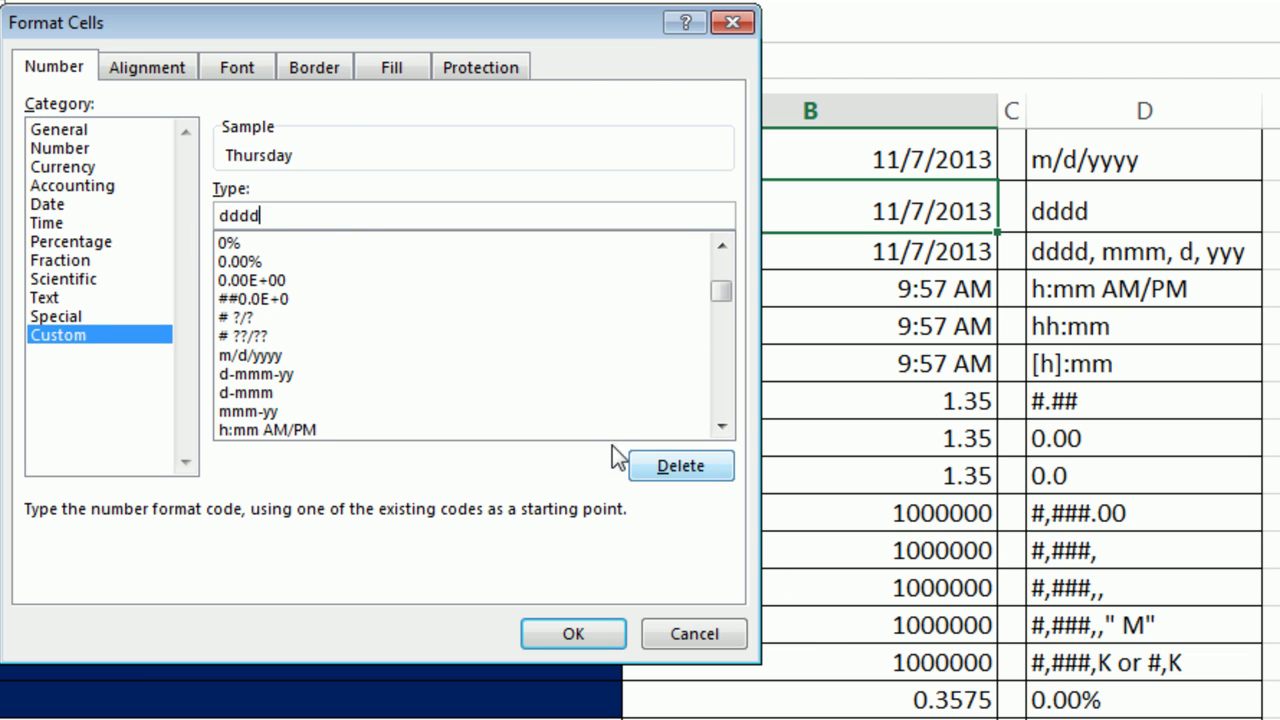
pyautogui.click(572, 634)
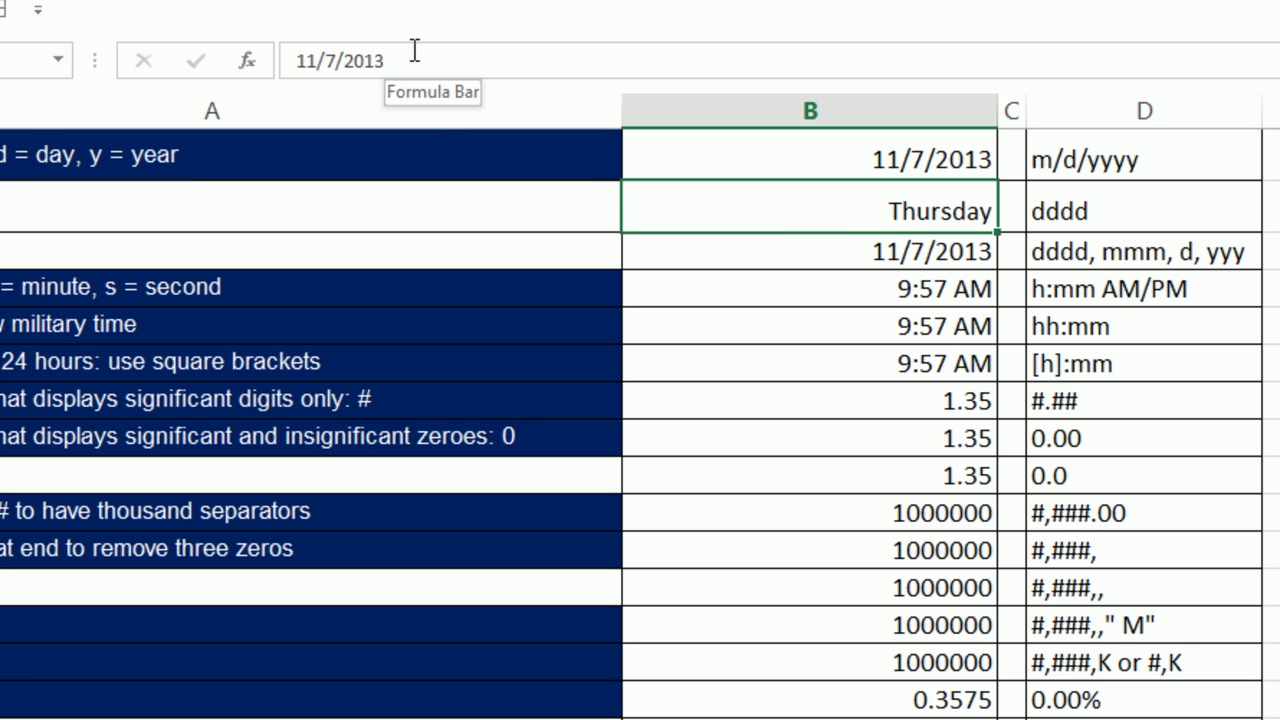
pyautogui.click(851, 257)
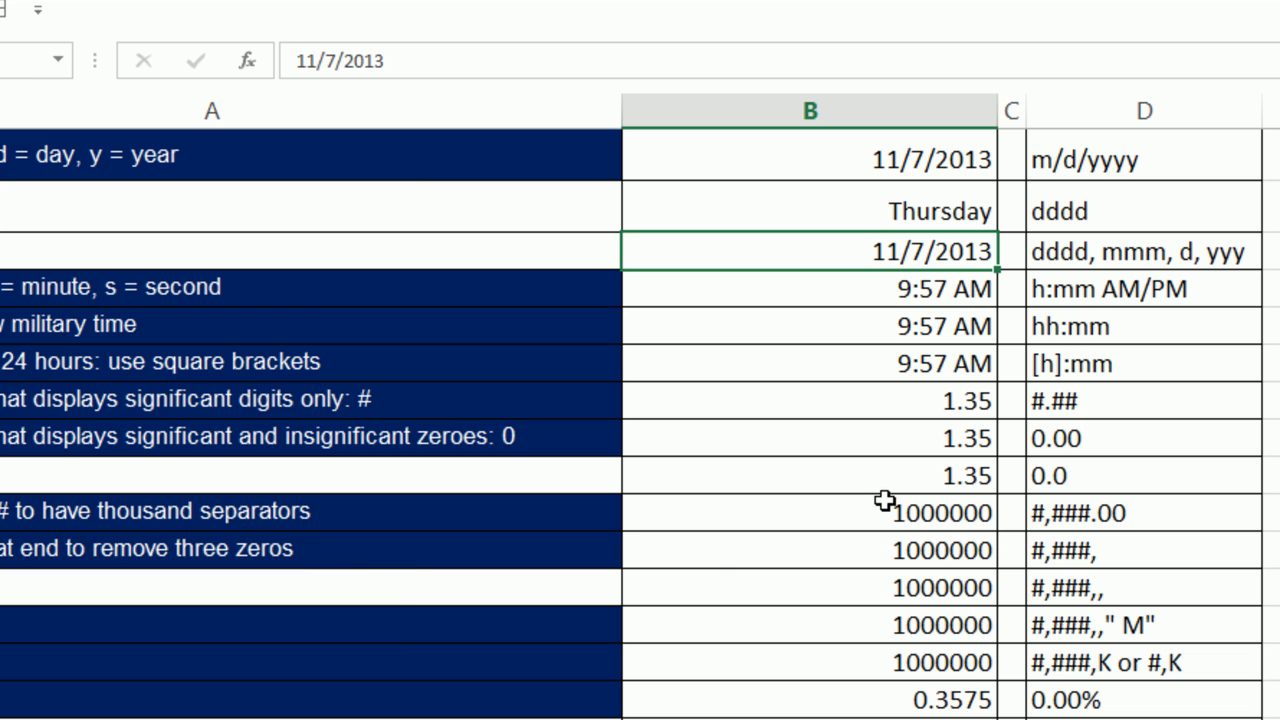
# Format B3 with the custom code dddd, mmm, d, yyy to show Thursday, Nov, 7, 2013.
pyautogui.hotkey('ctrl', '1')
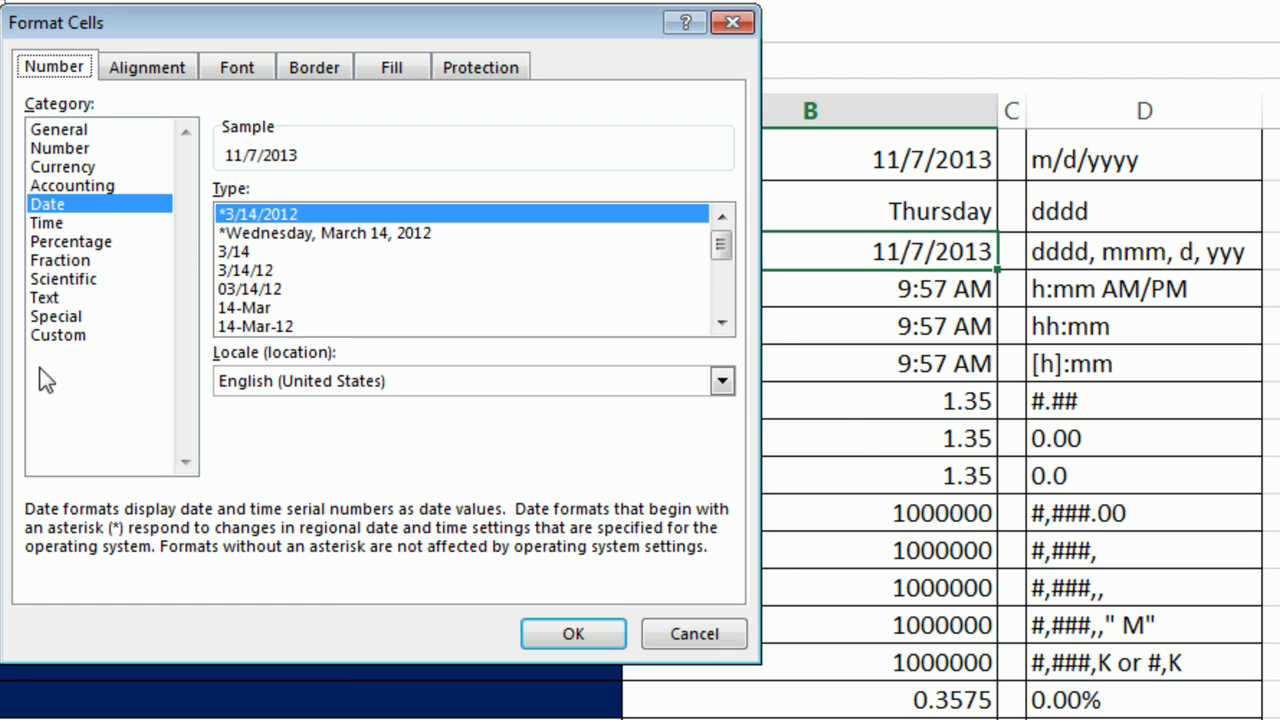
pyautogui.click(40, 336)
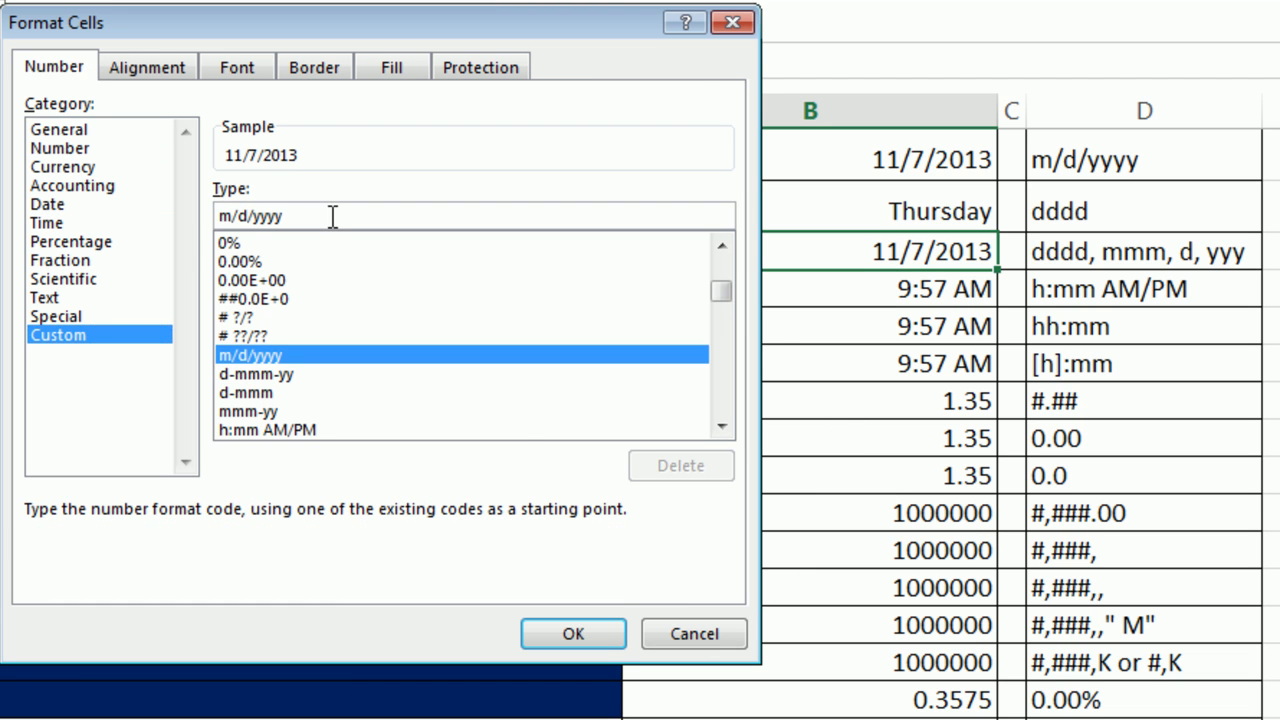
pyautogui.moveTo(330, 214); pyautogui.dragTo(155, 215)
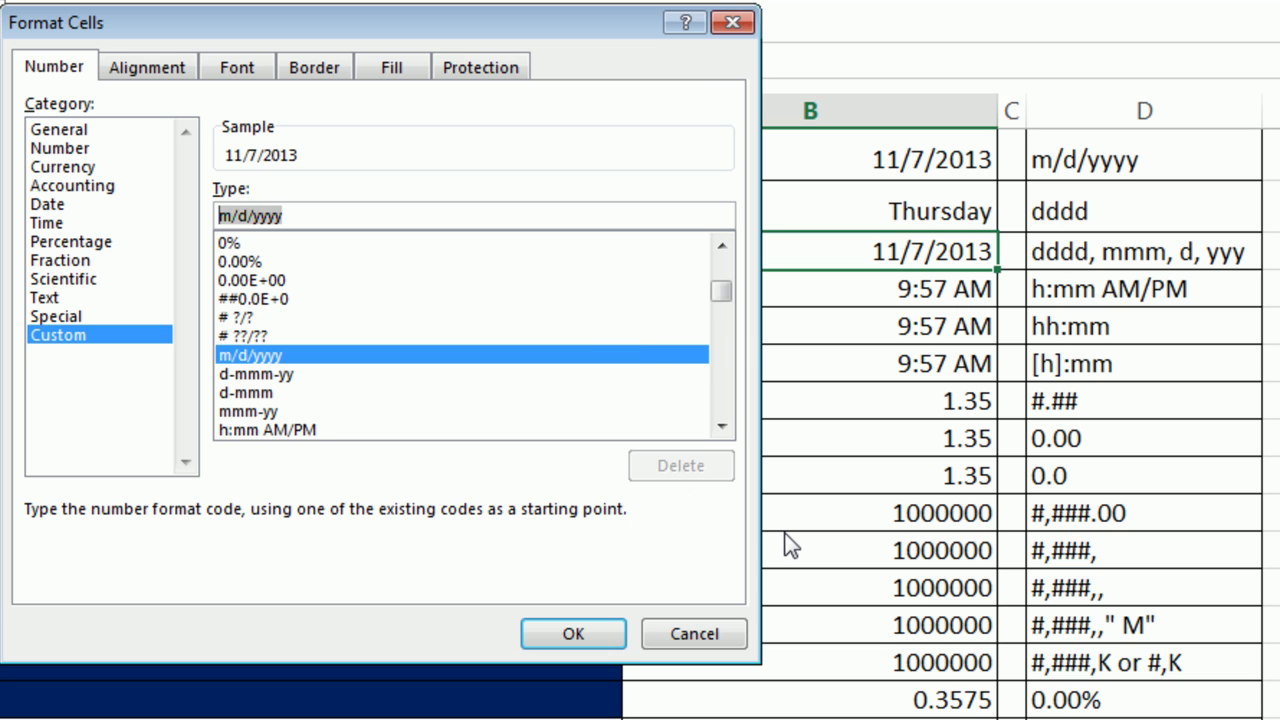
pyautogui.write('dddd')
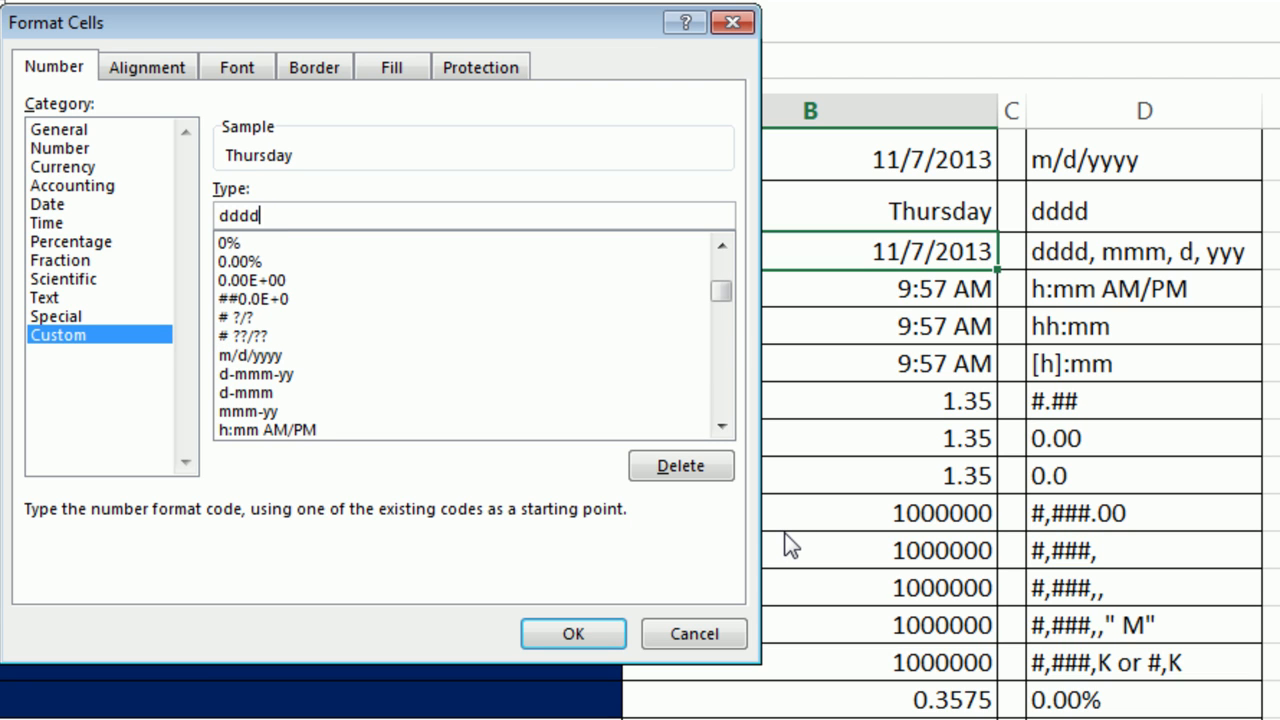
pyautogui.write(', mmm, d, ')
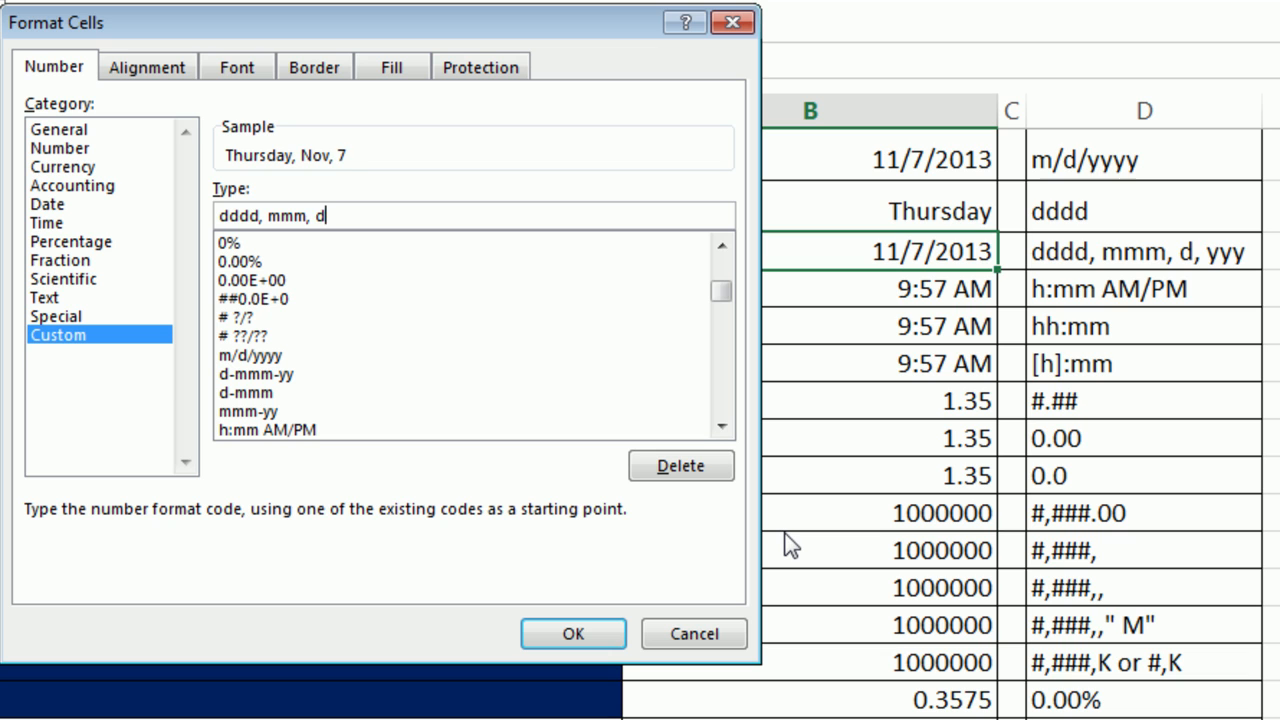
pyautogui.write('yyy')
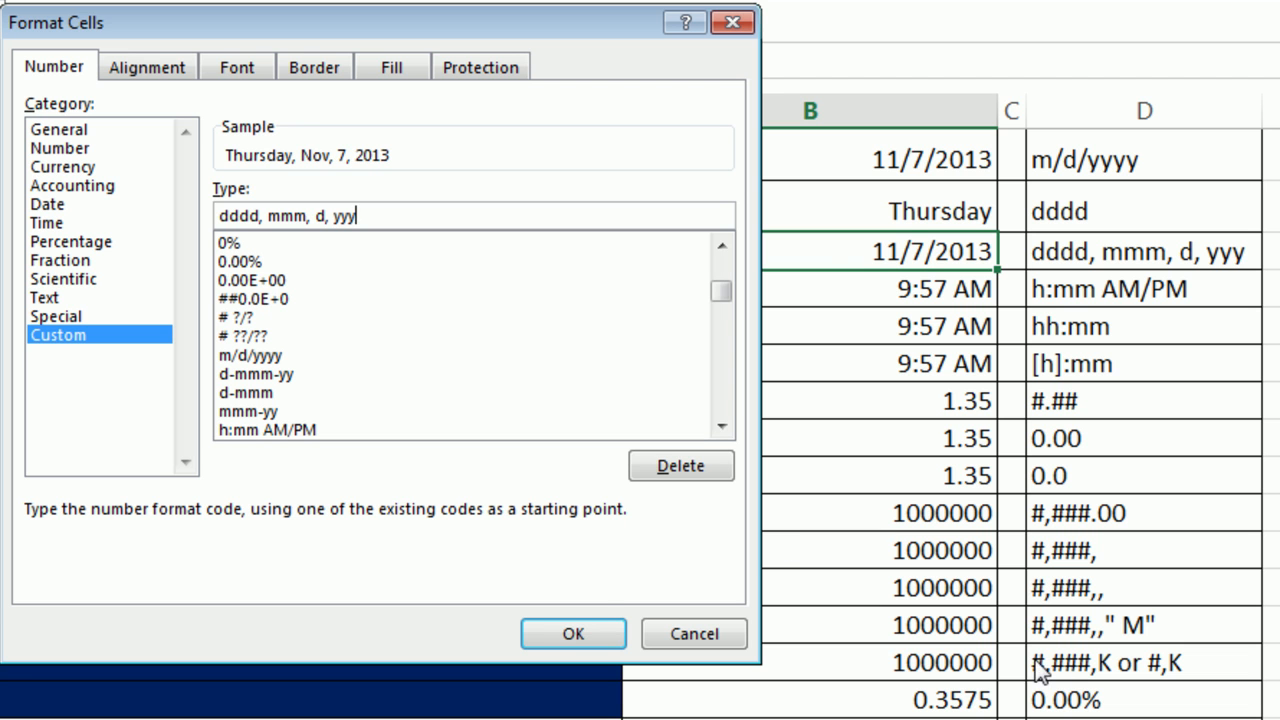
pyautogui.click(572, 636)
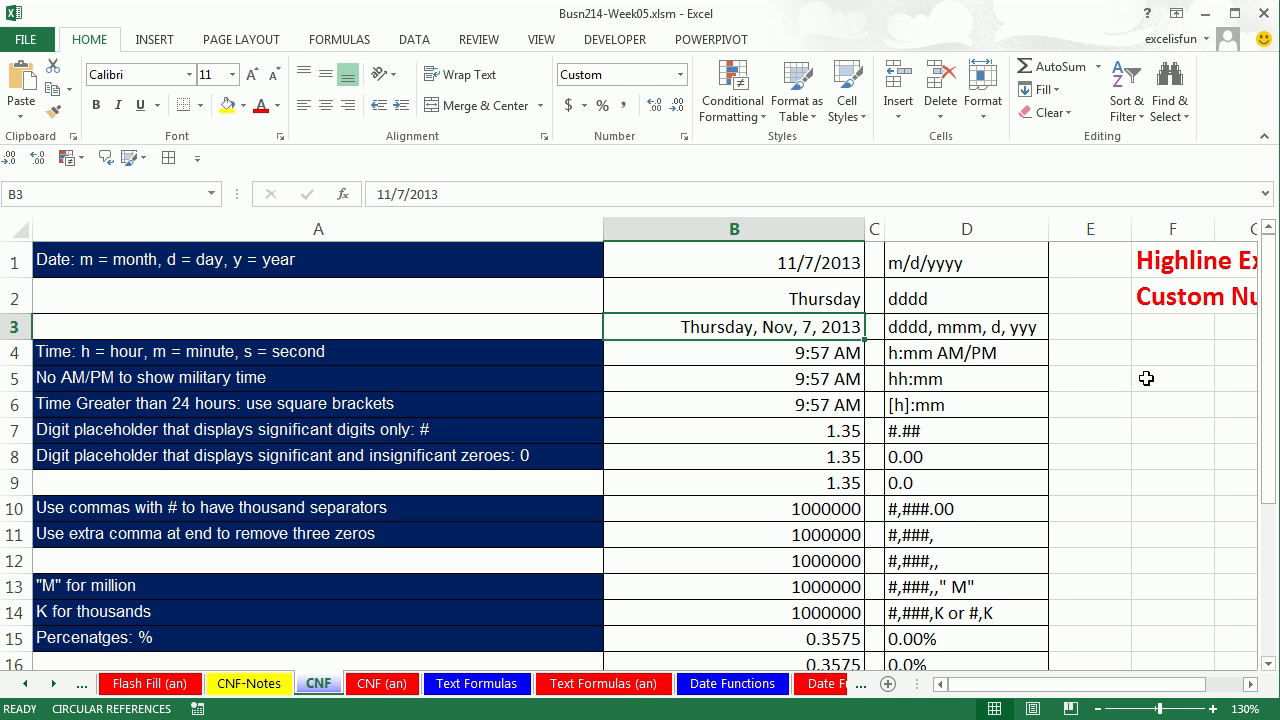
# Enter =B3+2 in F5, giving Saturday, Nov, 9, 2013, and scroll back to column A.
pyautogui.click(1146, 378)
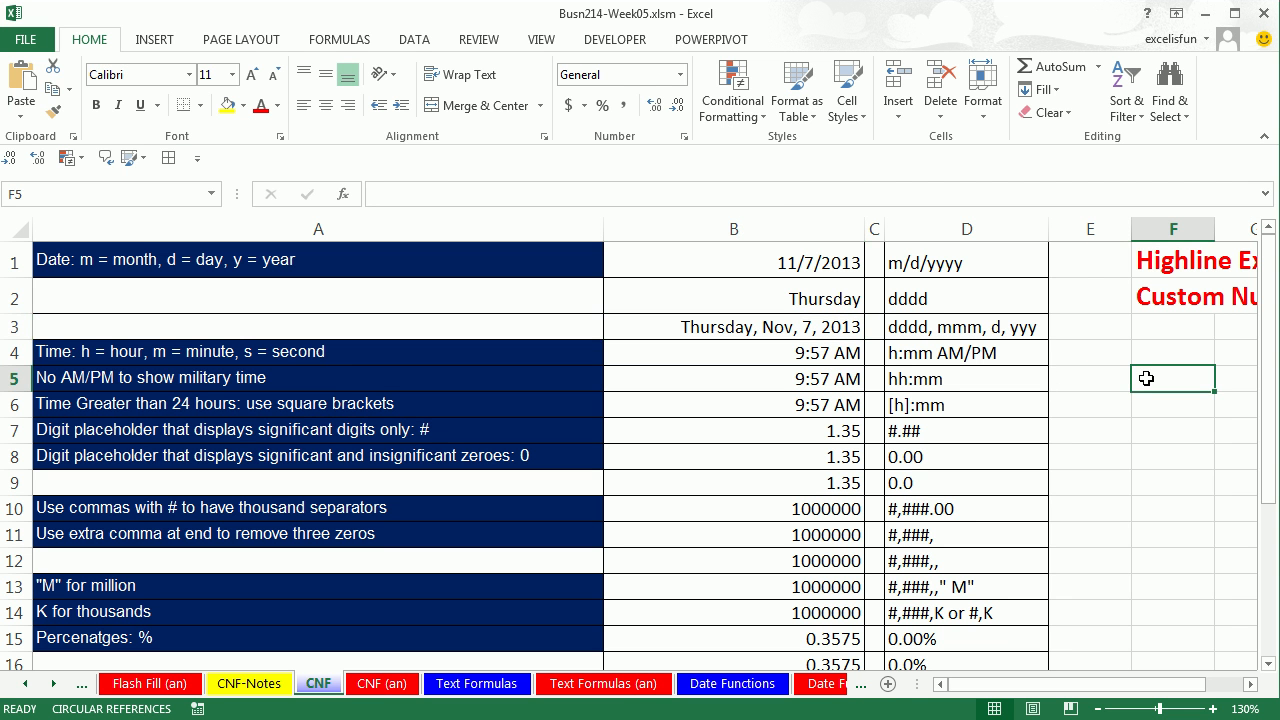
pyautogui.write('=')
pyautogui.click(831, 327)
pyautogui.write('+2')
pyautogui.hotkey('ctrl', 'Return')
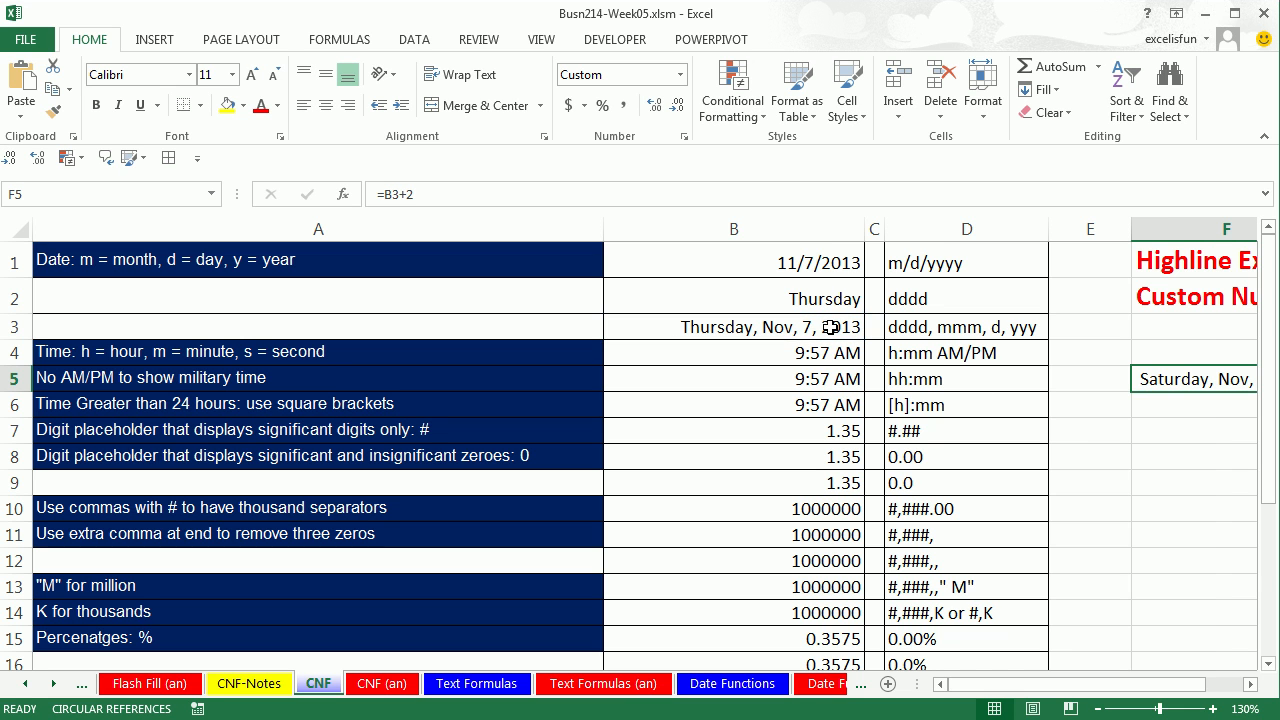
pyautogui.click(1250, 684)
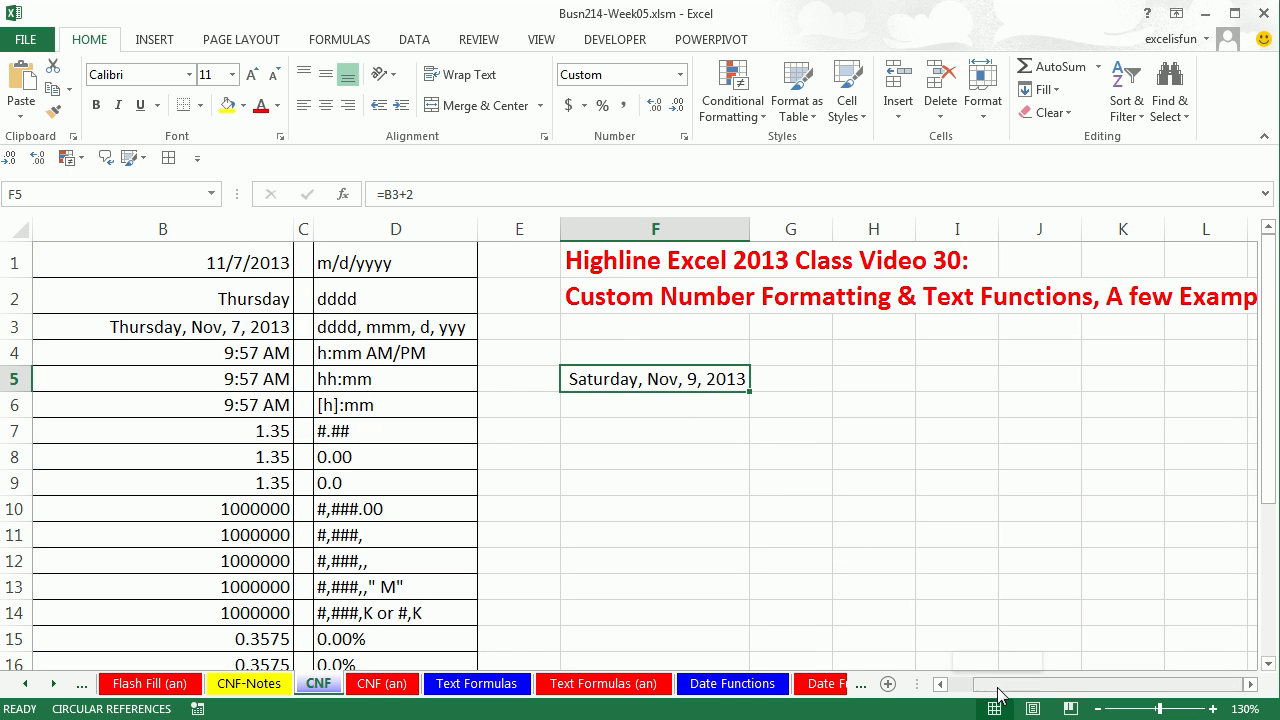
pyautogui.click(942, 684)
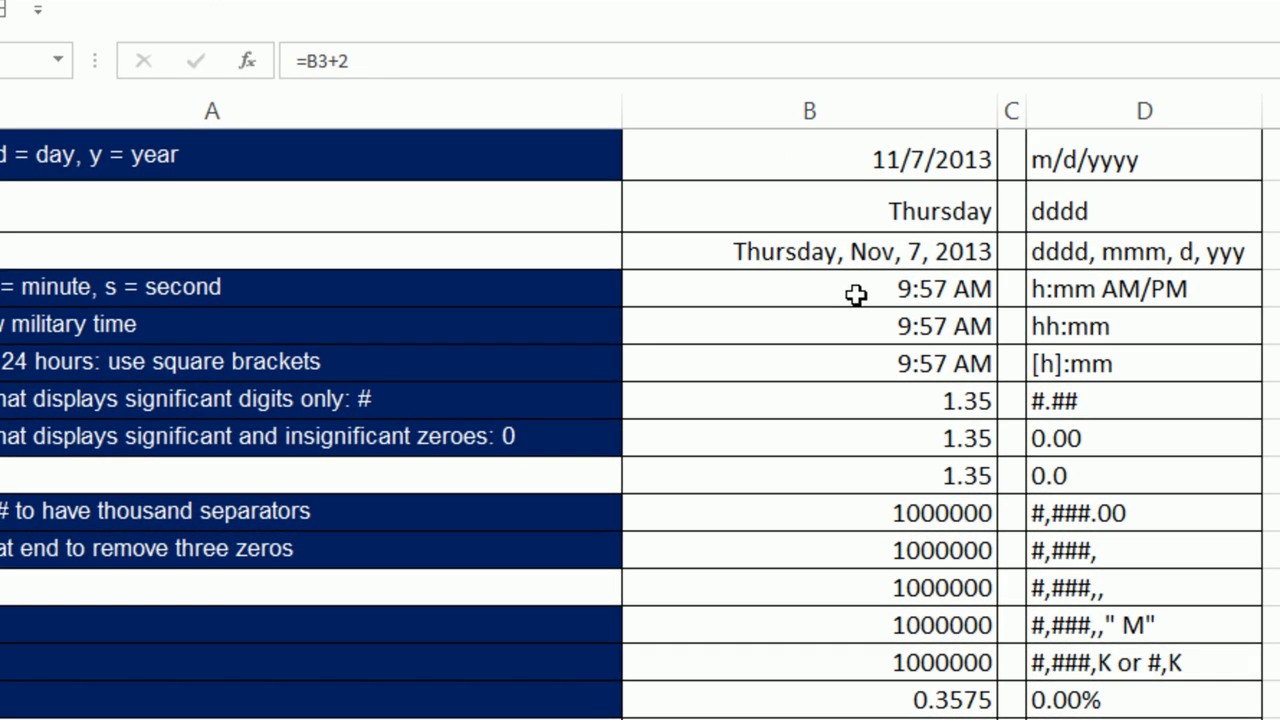
# Inspect the h:mm AM/PM number format of the 9:57 AM example.
pyautogui.click(796, 331)
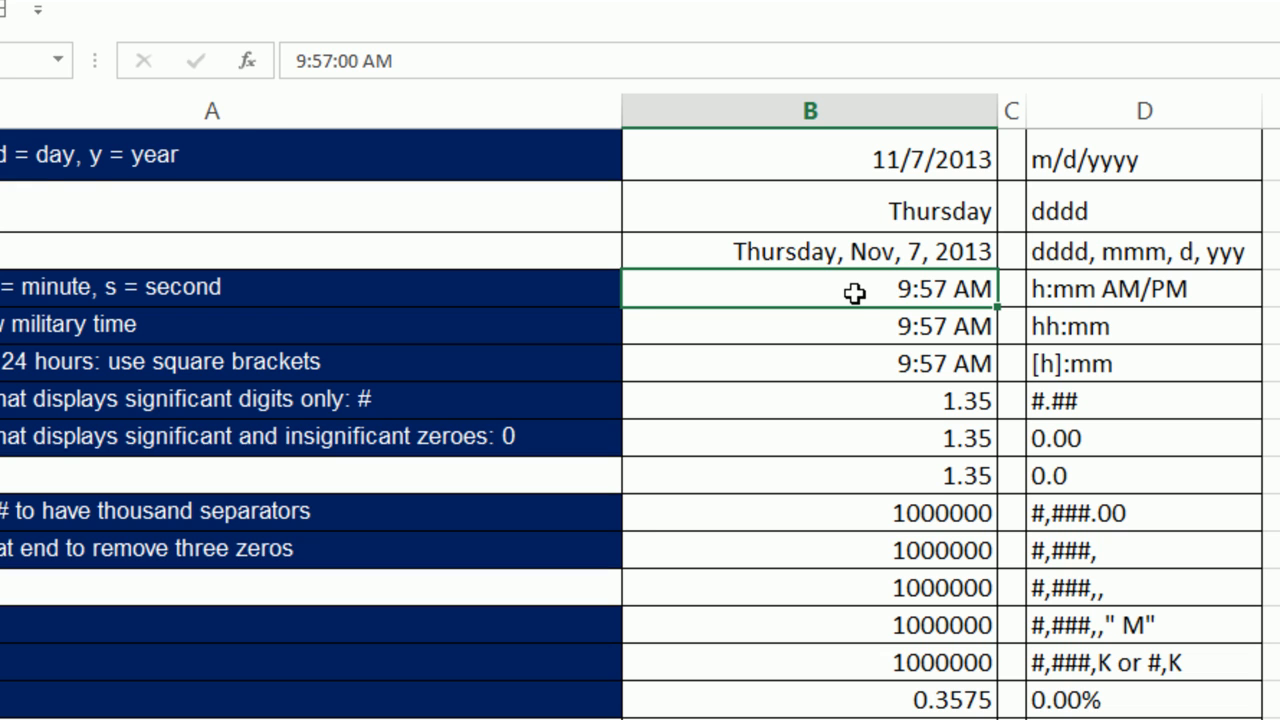
pyautogui.hotkey('ctrl', '1')
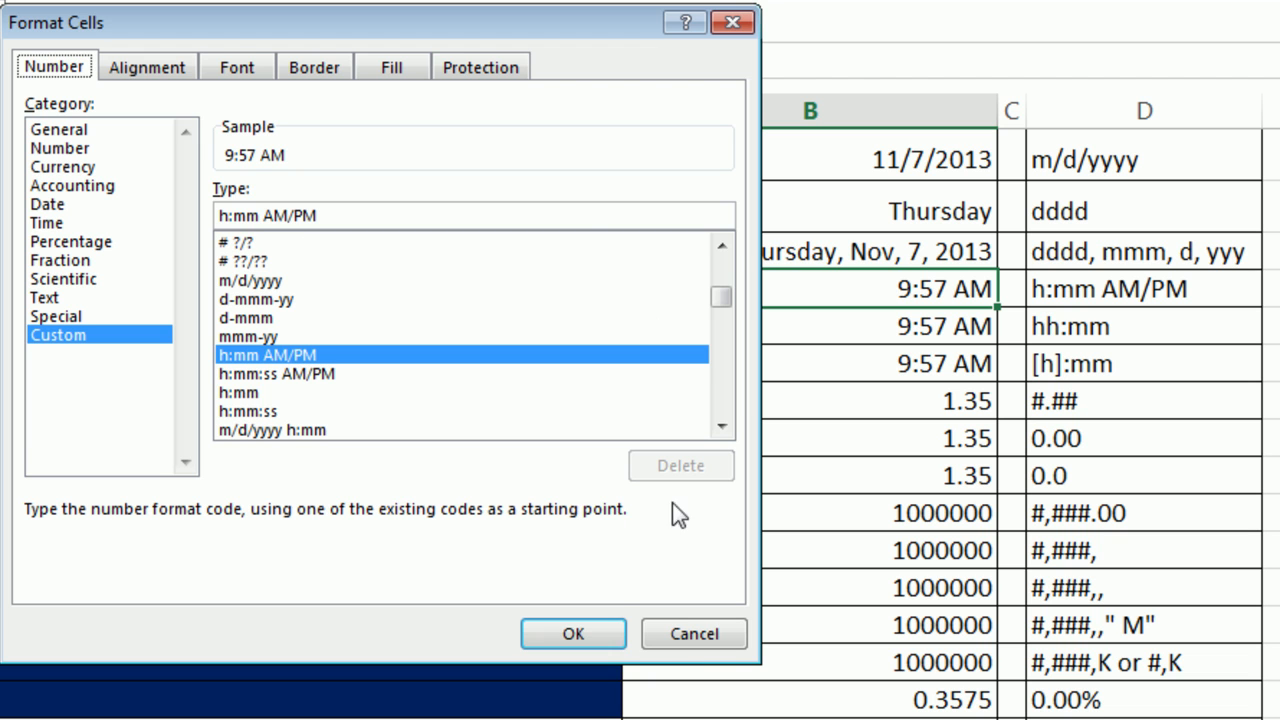
pyautogui.click(596, 638)
# Change the hh:mm example's code from h:mm AM/PM to hh:mm, showing 09:57, and start entering 15:00.
pyautogui.click(906, 327)
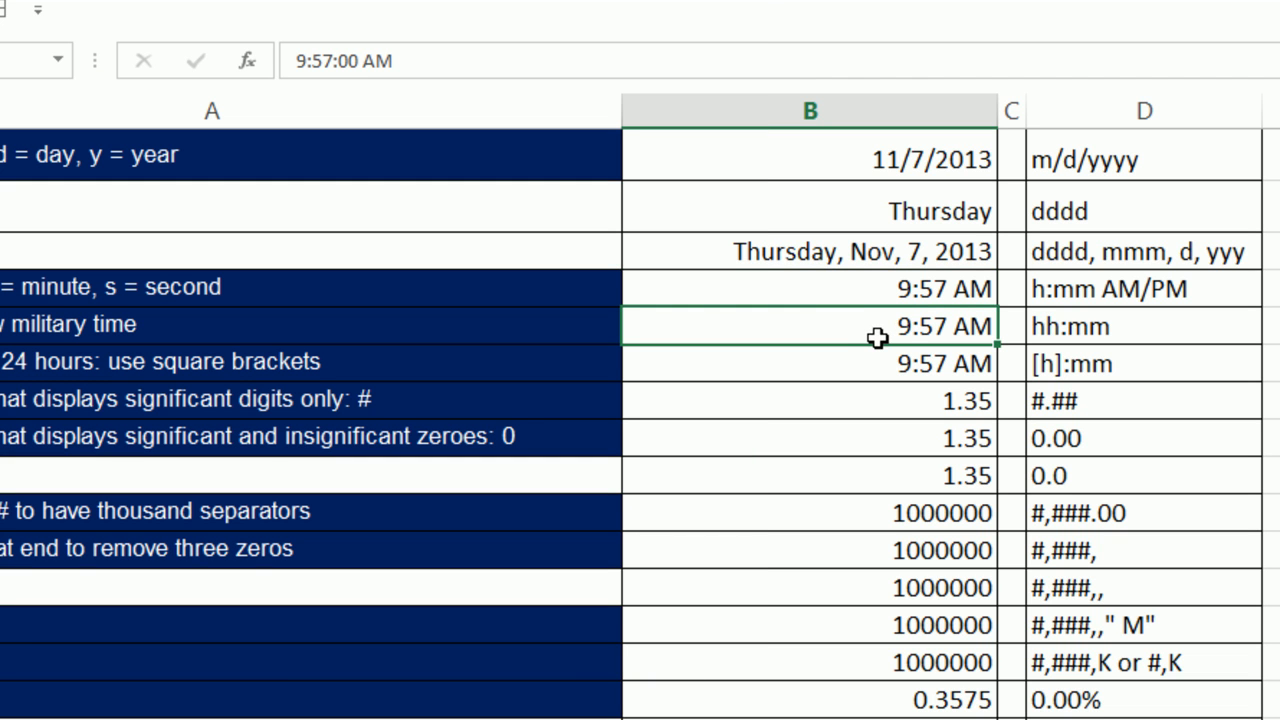
pyautogui.hotkey('ctrl', '1')
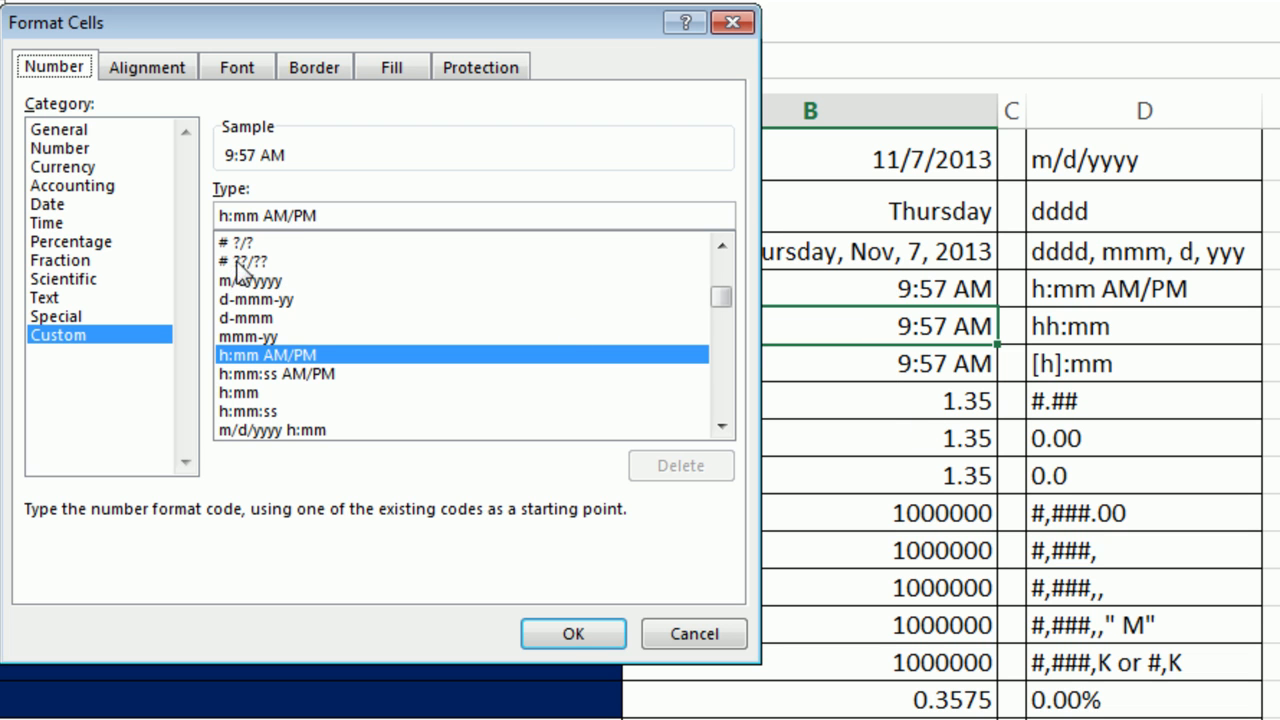
pyautogui.click(345, 211)
pyautogui.press('BackSpace')
pyautogui.press('BackSpace')
pyautogui.press('BackSpace')
pyautogui.press('BackSpace')
pyautogui.press('BackSpace')
pyautogui.press('BackSpace')
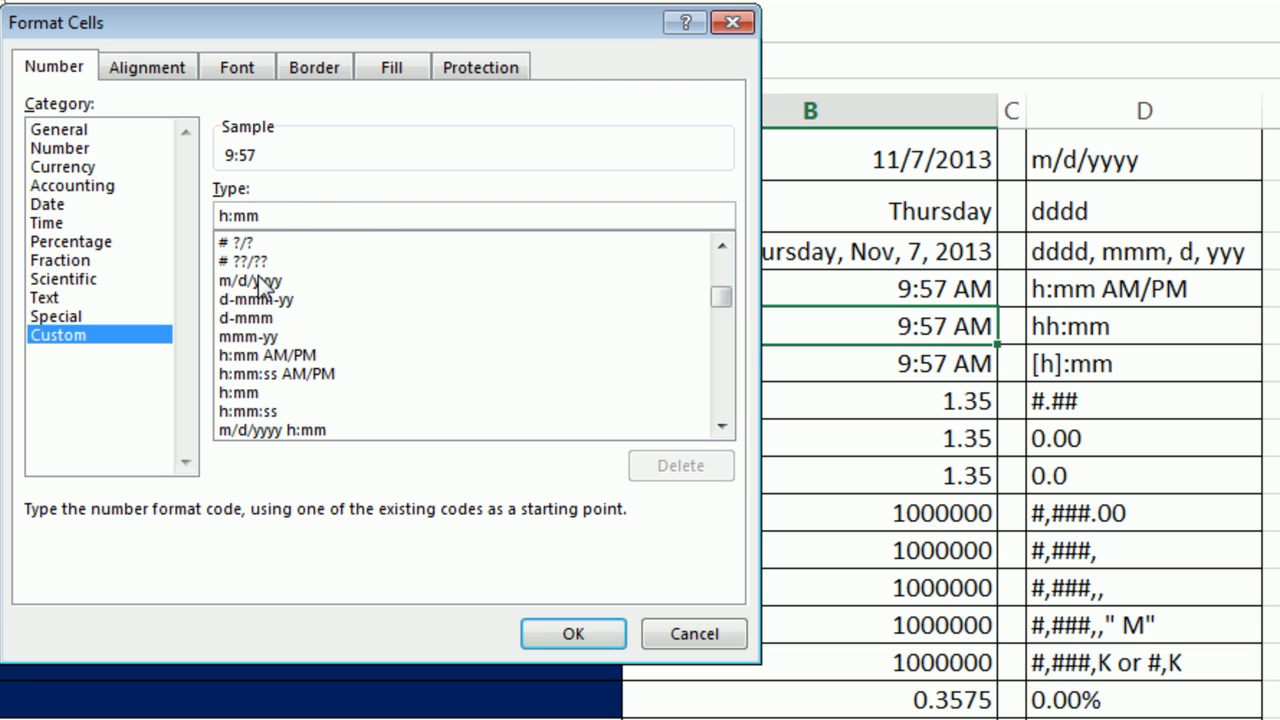
pyautogui.write('h')
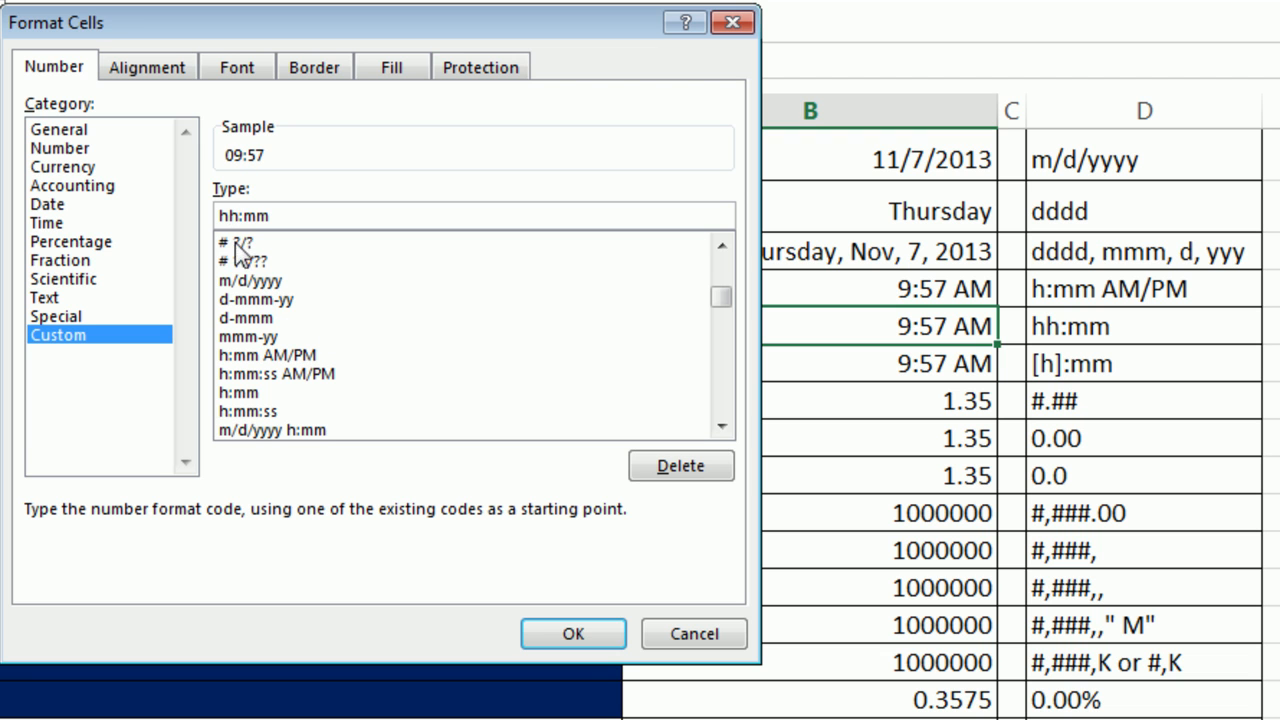
pyautogui.click(582, 637)
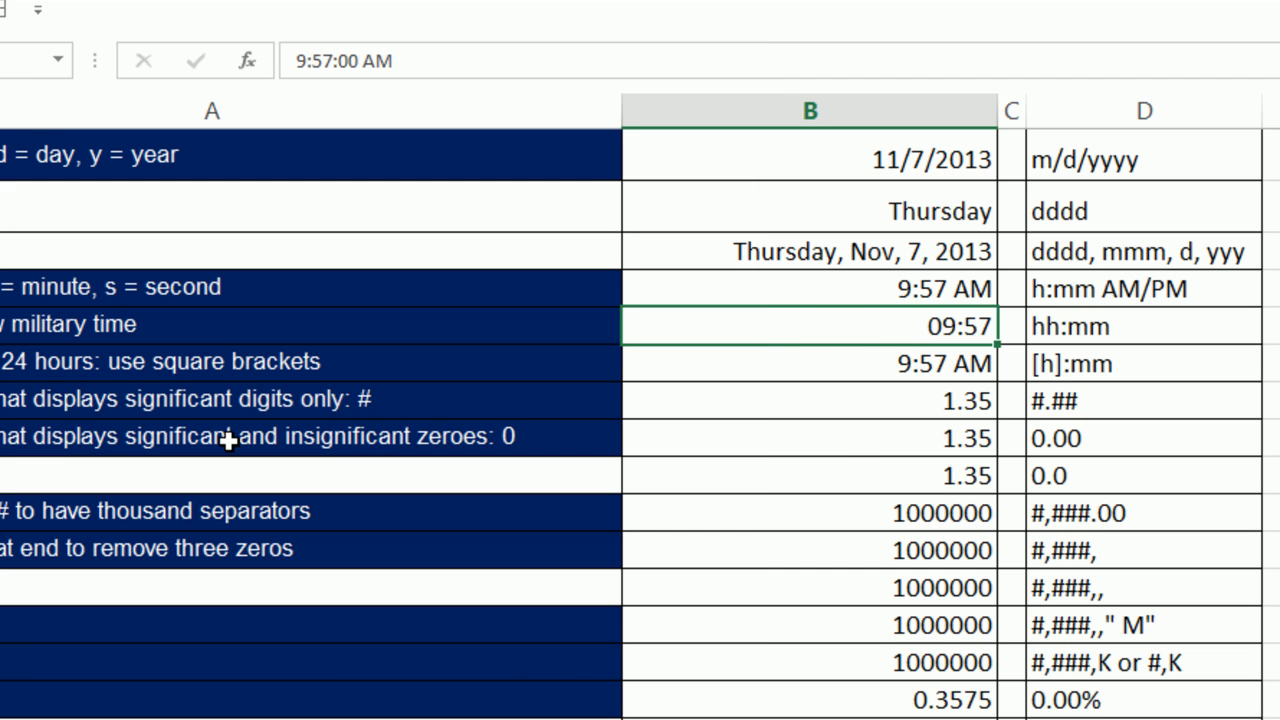
pyautogui.write('15')
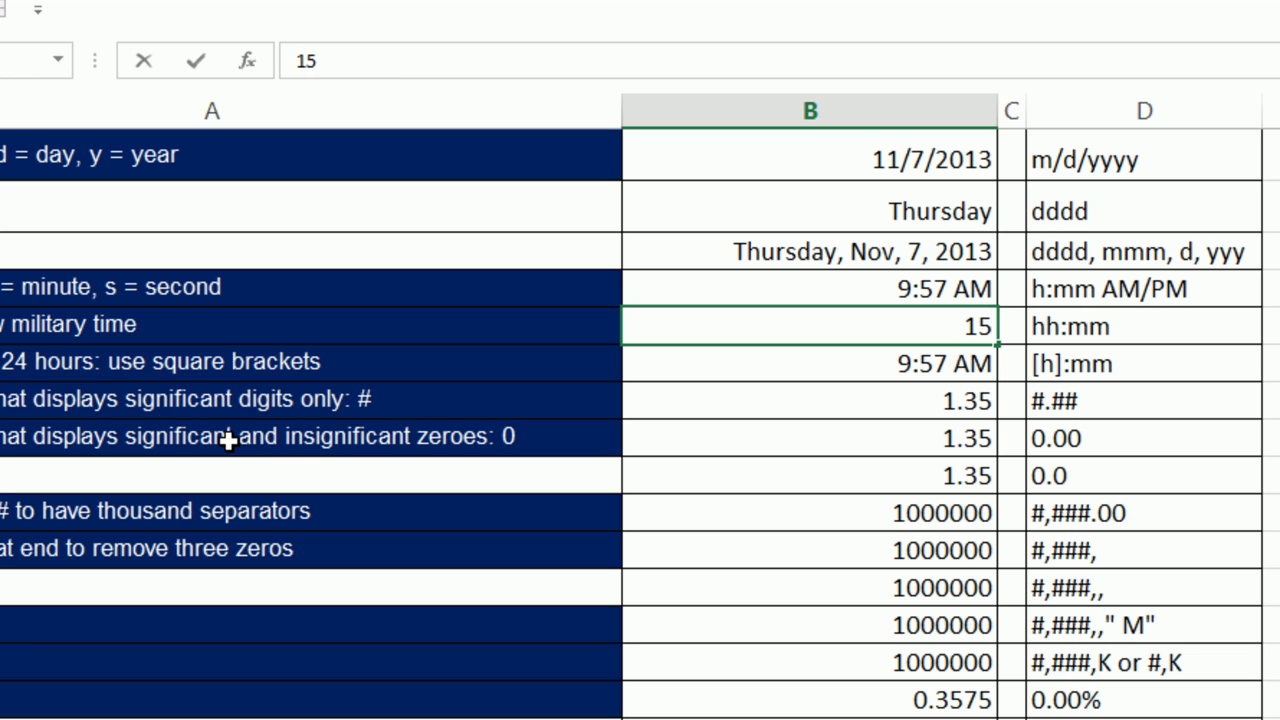
pyautogui.write(':00')
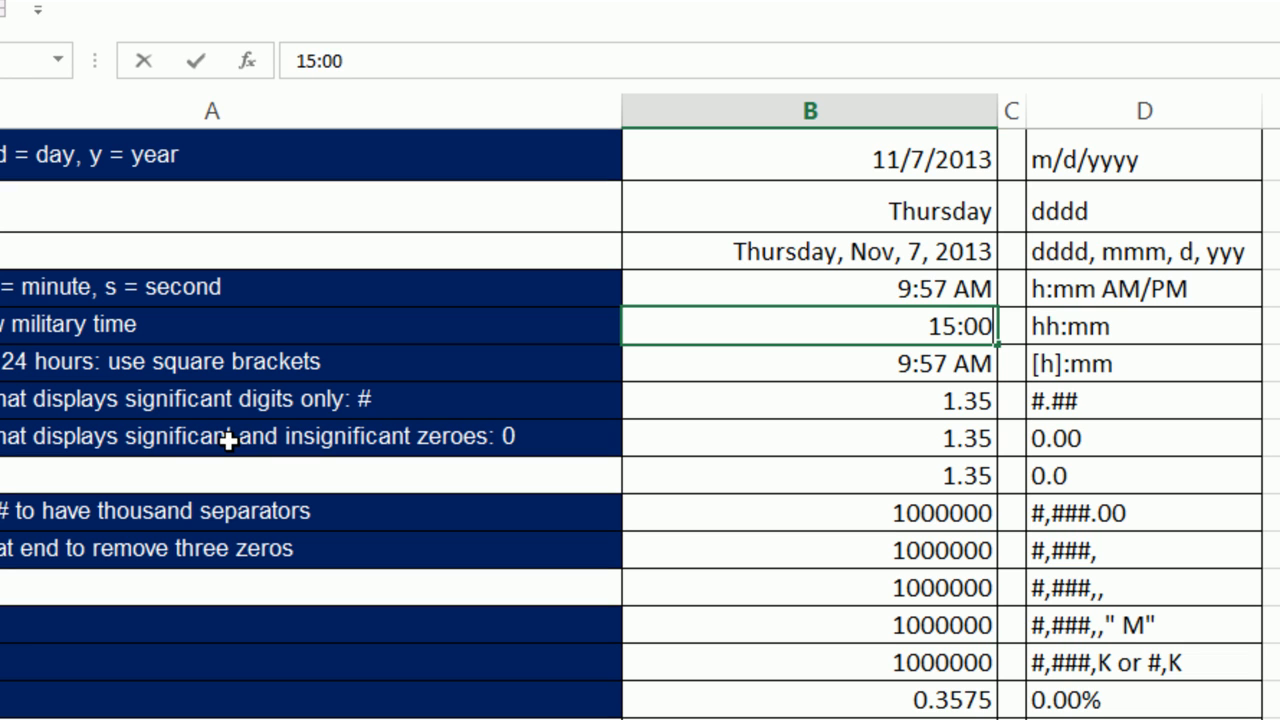
# Enter 15:00 in the hh:mm cell and 36:00 in the [h]:mm cell, which shows 12:00 PM.
pyautogui.hotkey('ctrl', 'Return')
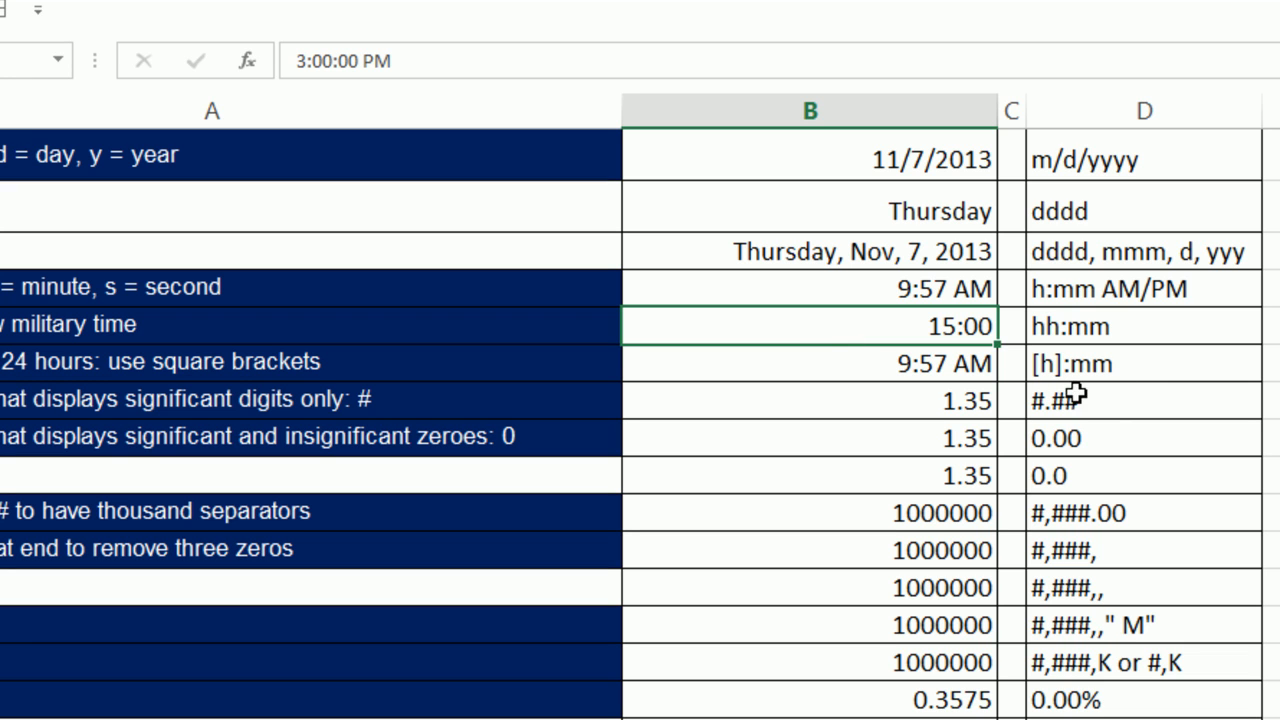
pyautogui.click(945, 365)
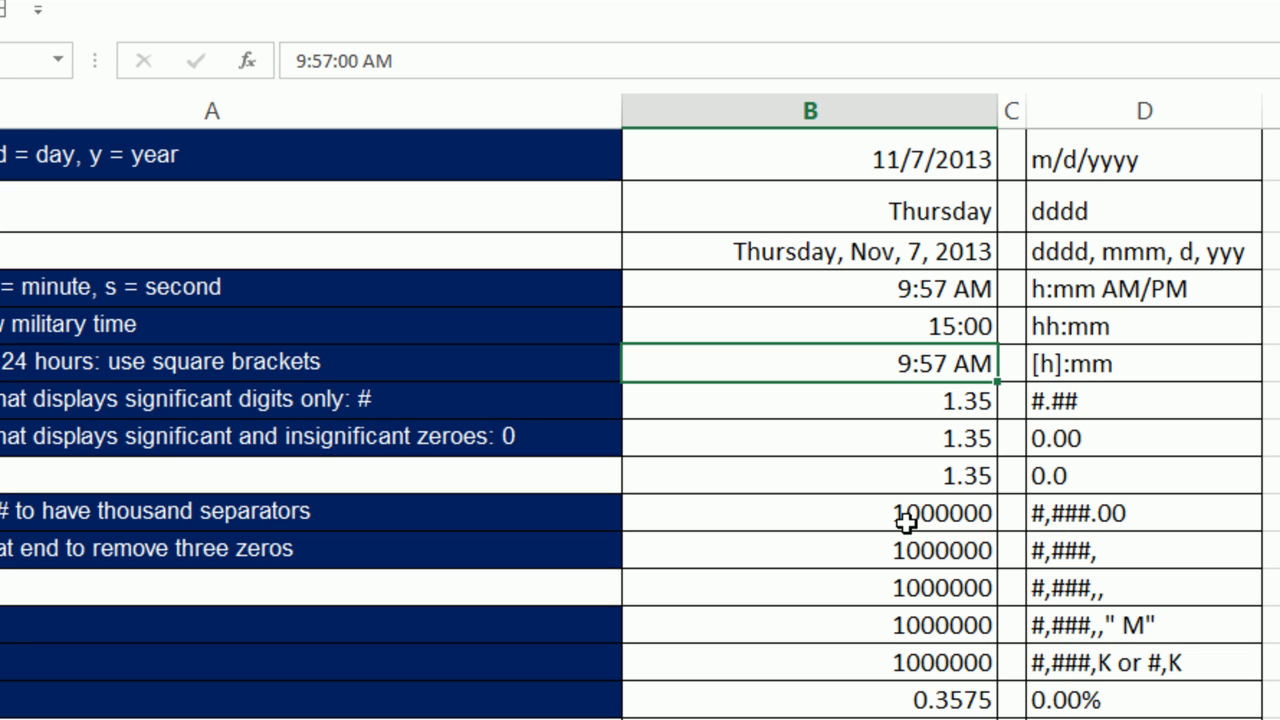
pyautogui.press('F2')
pyautogui.hotkey('shift', 'Home')
pyautogui.write('36:00')
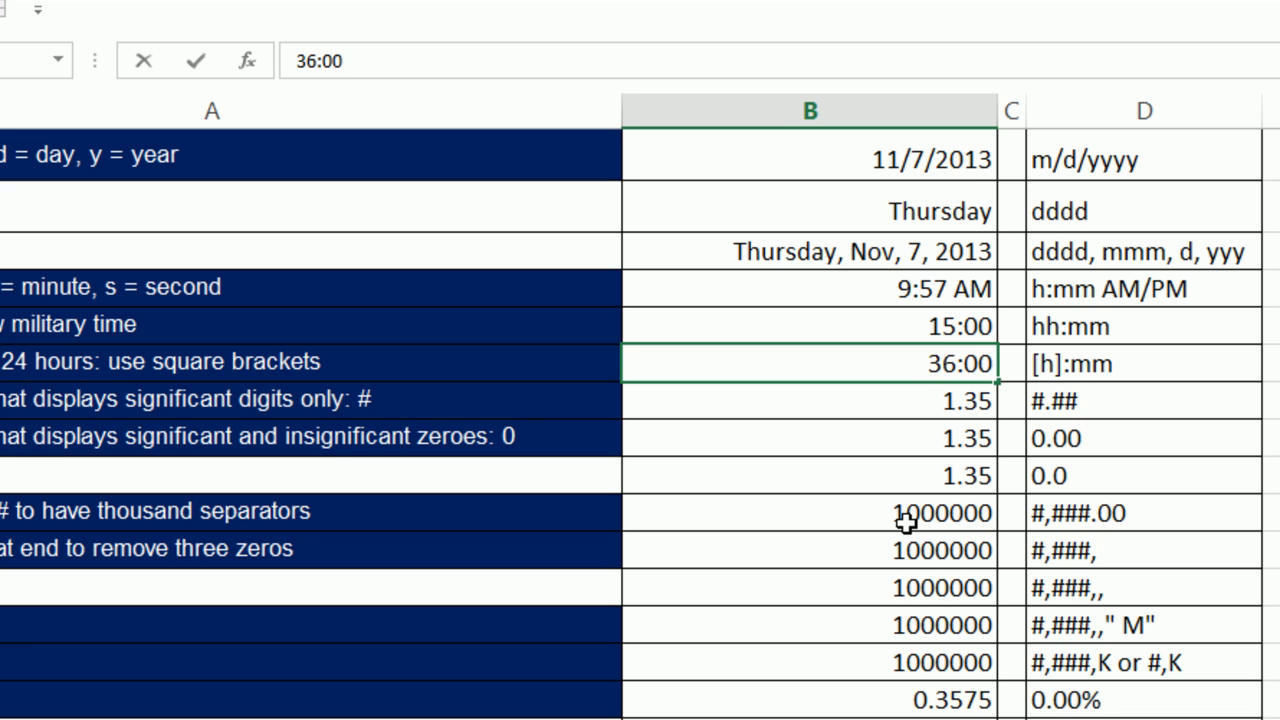
pyautogui.hotkey('ctrl', 'Return')
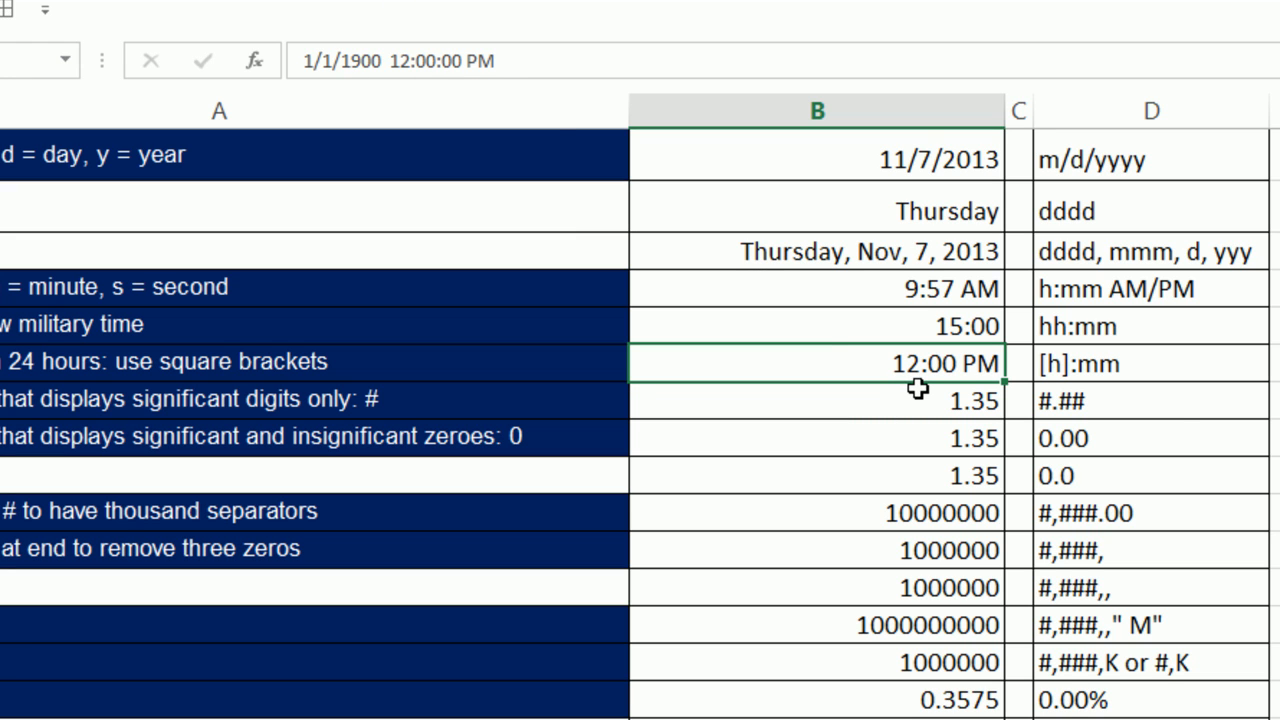
# Change B6's custom code from h:mm AM/PM to [h]:mm so it displays 36:00.
pyautogui.hotkey('ctrl', '1')
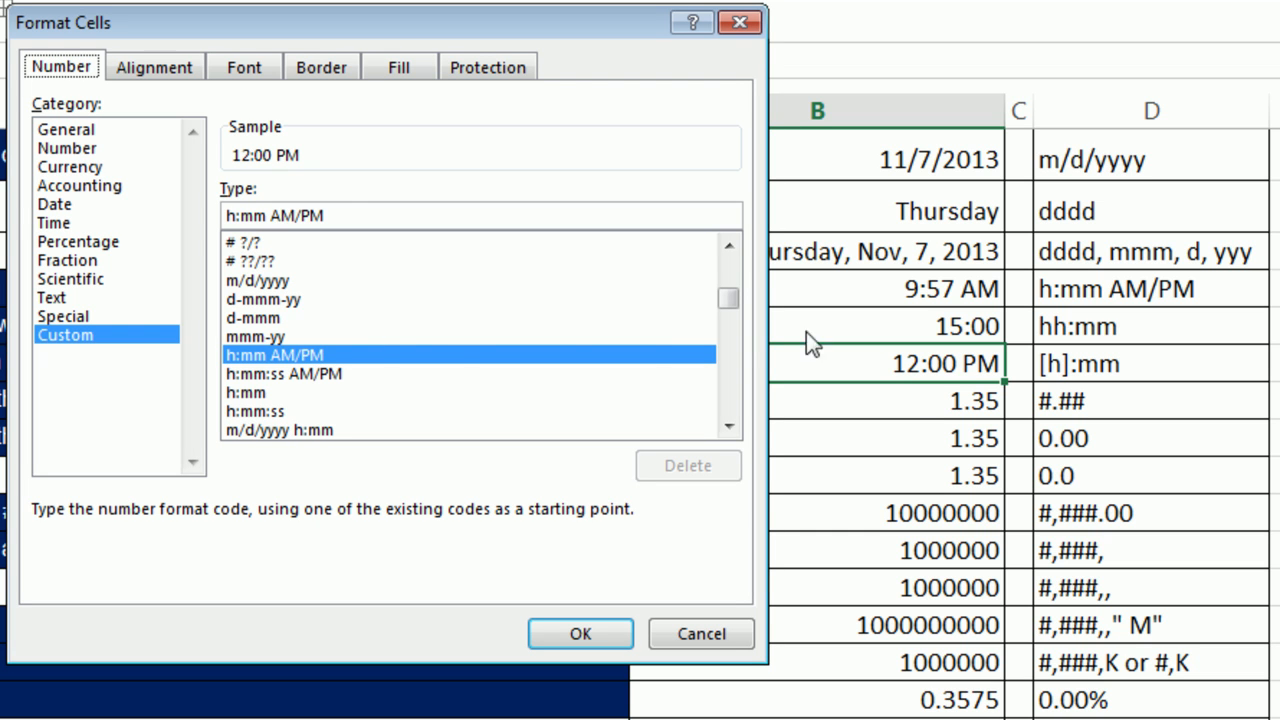
pyautogui.click(351, 212)
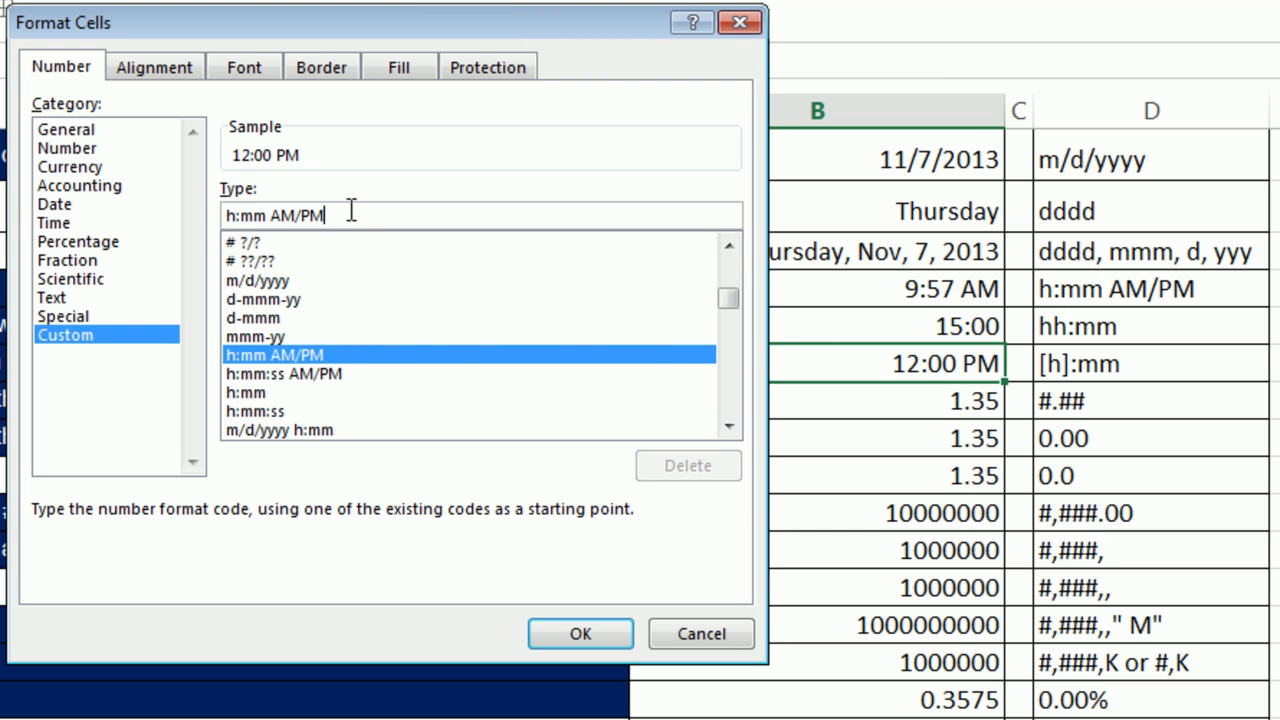
pyautogui.press('BackSpace')
pyautogui.press('BackSpace')
pyautogui.press('BackSpace')
pyautogui.press('BackSpace')
pyautogui.press('BackSpace')
pyautogui.press('BackSpace')
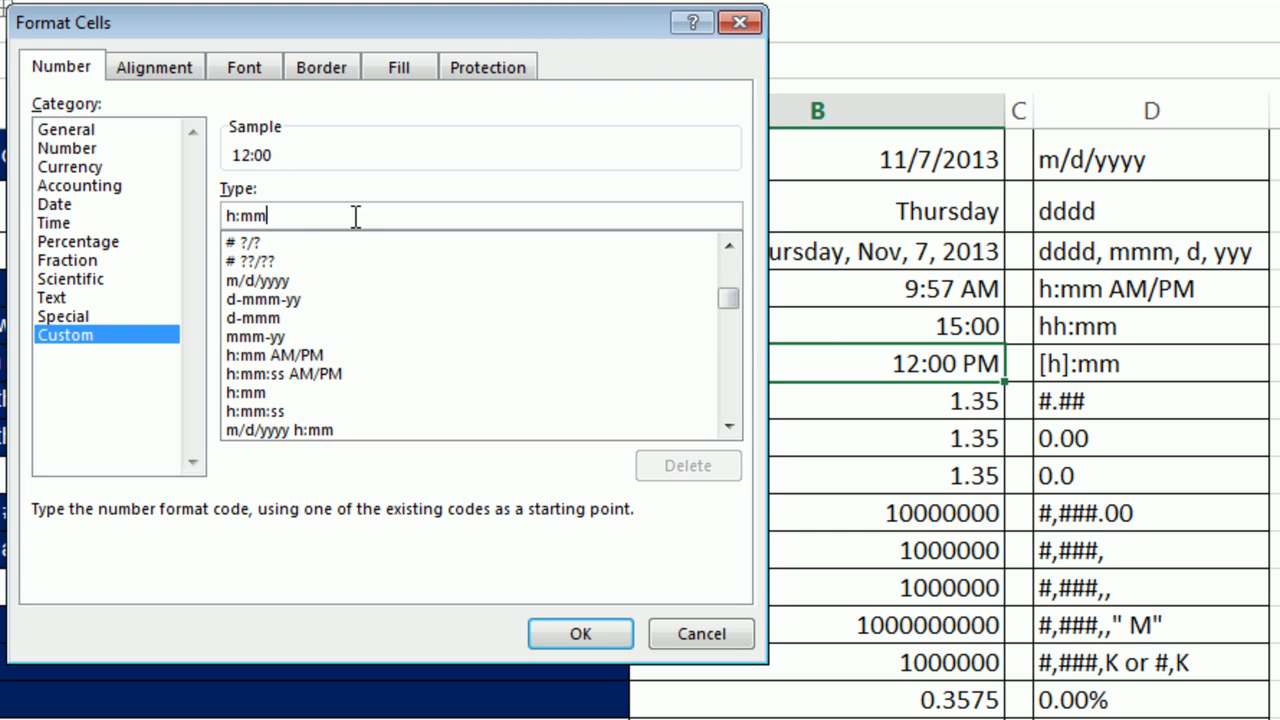
pyautogui.click(229, 215)
pyautogui.write('[h')
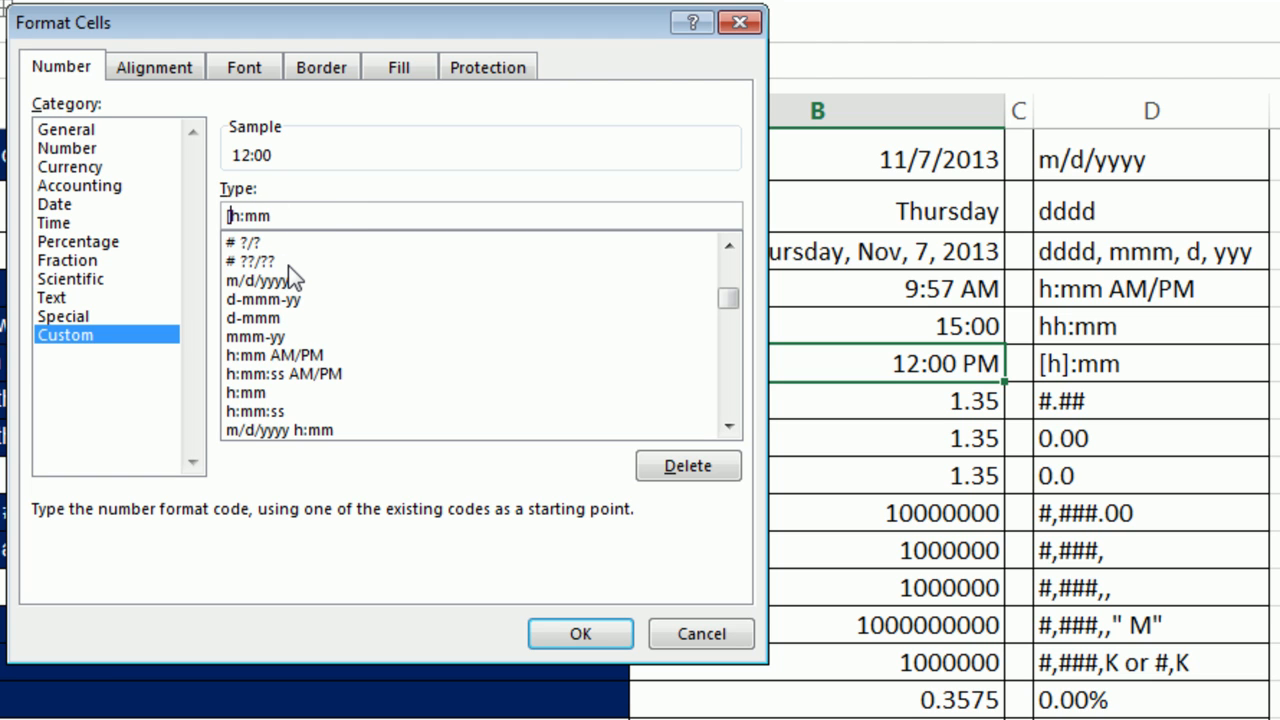
pyautogui.write(']')
pyautogui.click(603, 637)
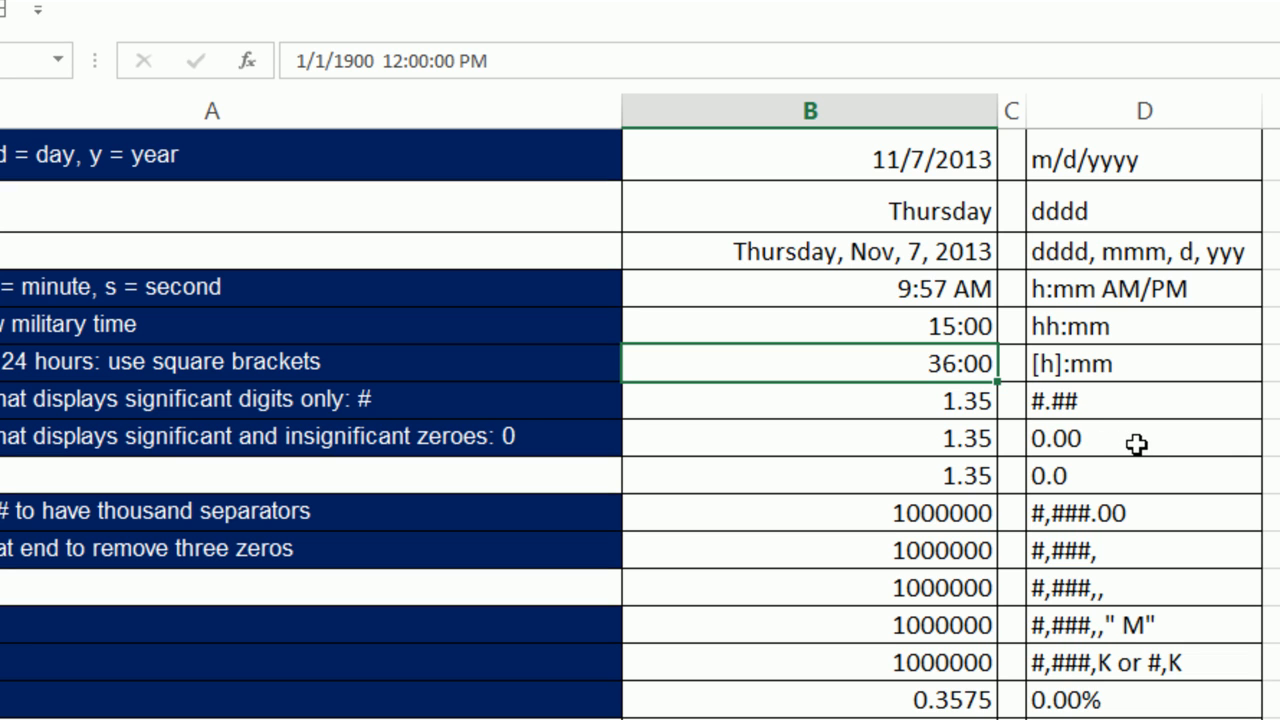
# Apply the custom #.## format to B7 and change its value from 1.35 to 1.4.
pyautogui.click(936, 405)
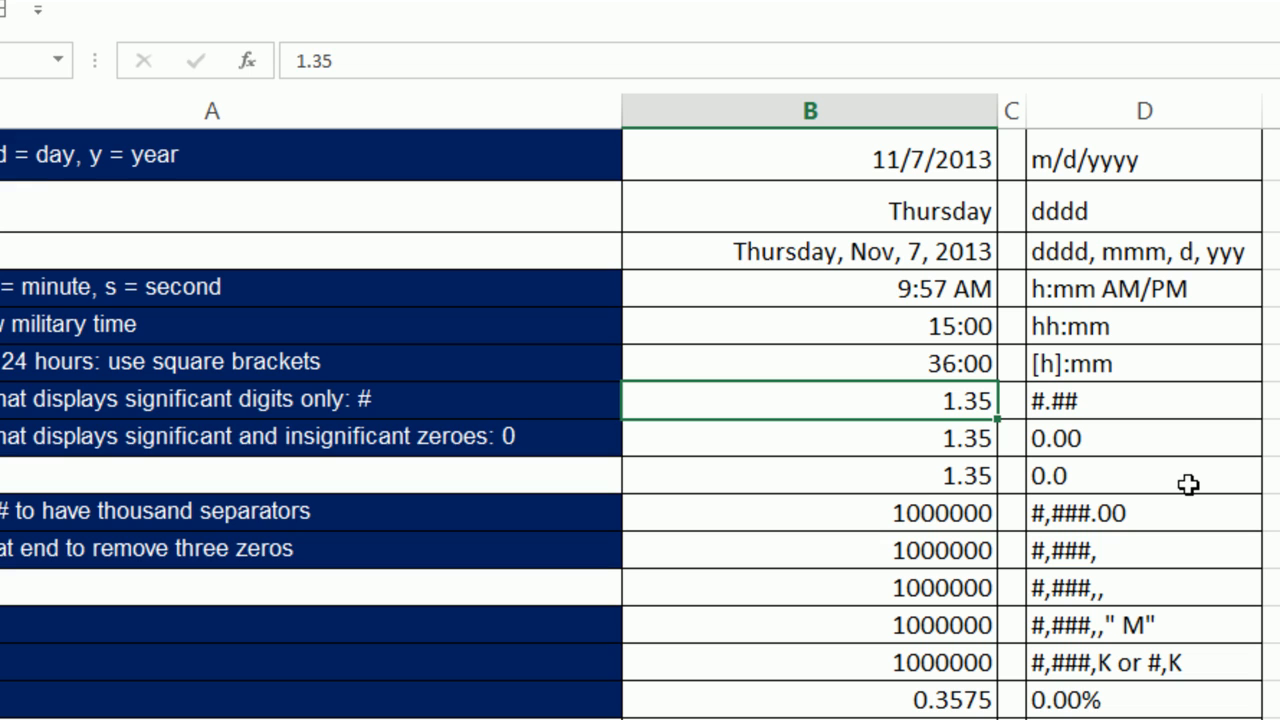
pyautogui.hotkey('ctrl', '1')
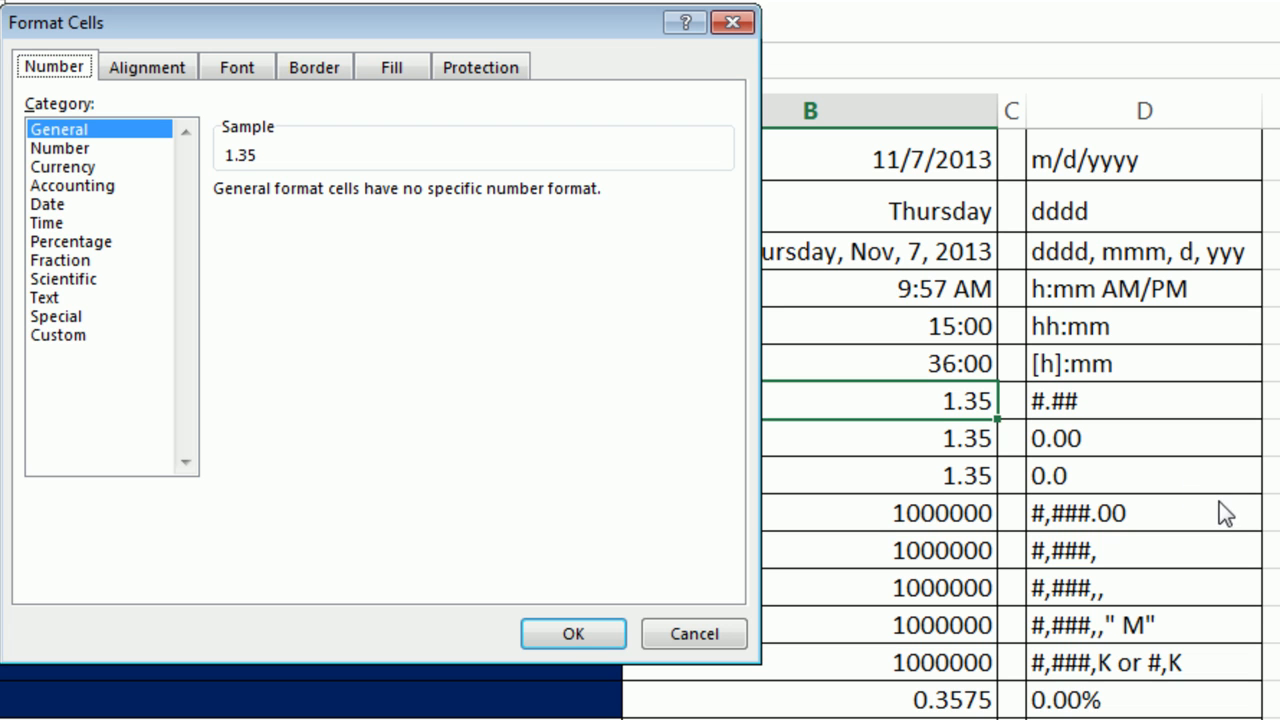
pyautogui.click(88, 338)
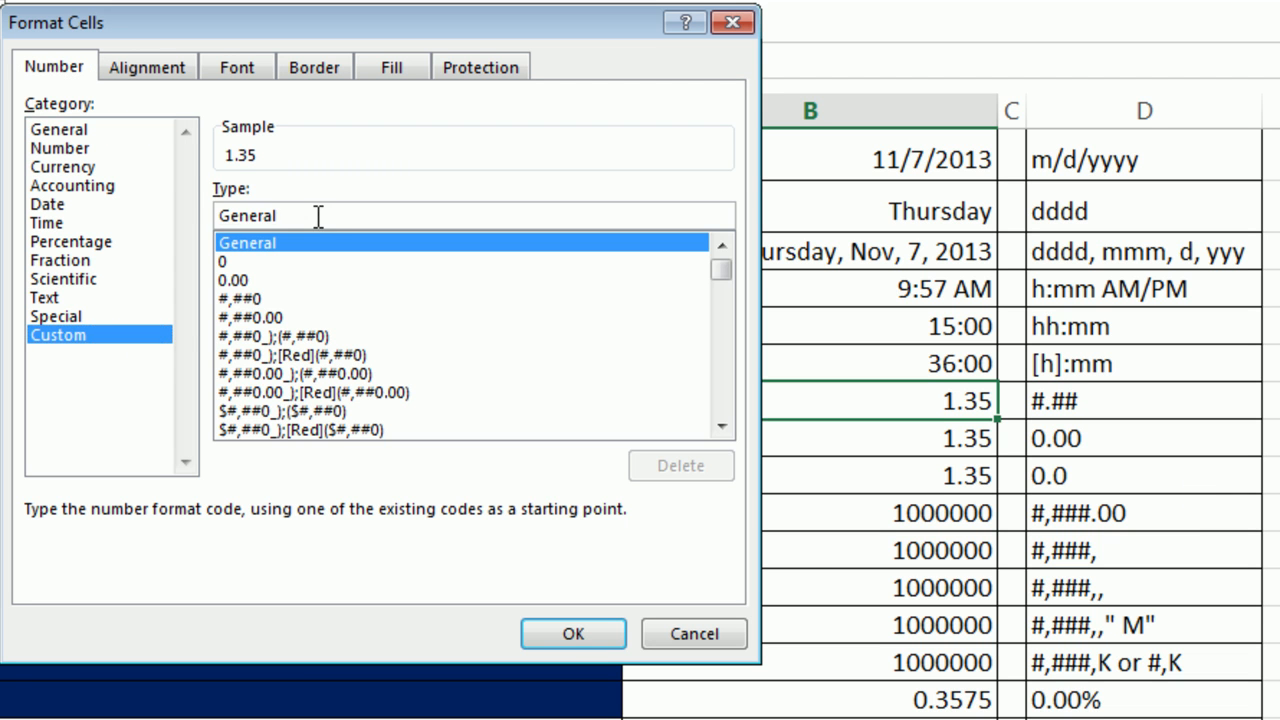
pyautogui.doubleClick(318, 217)
pyautogui.write('#')
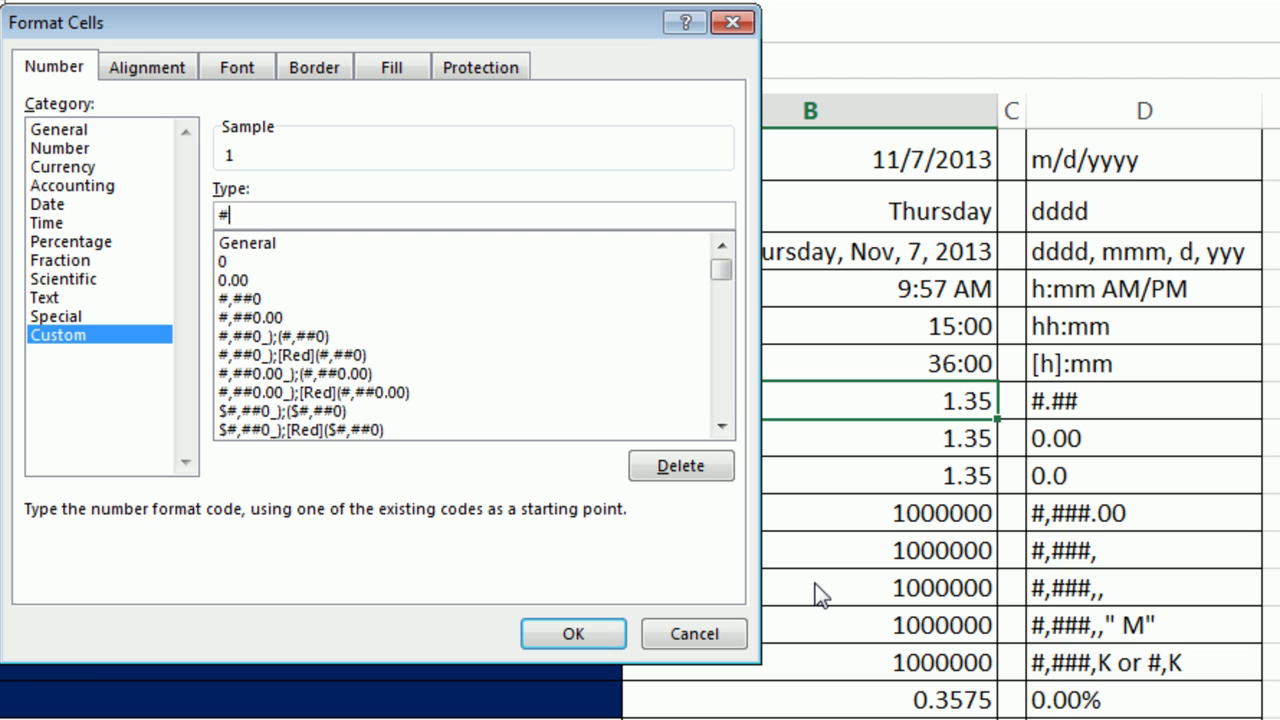
pyautogui.write('.##')
pyautogui.click(558, 634)
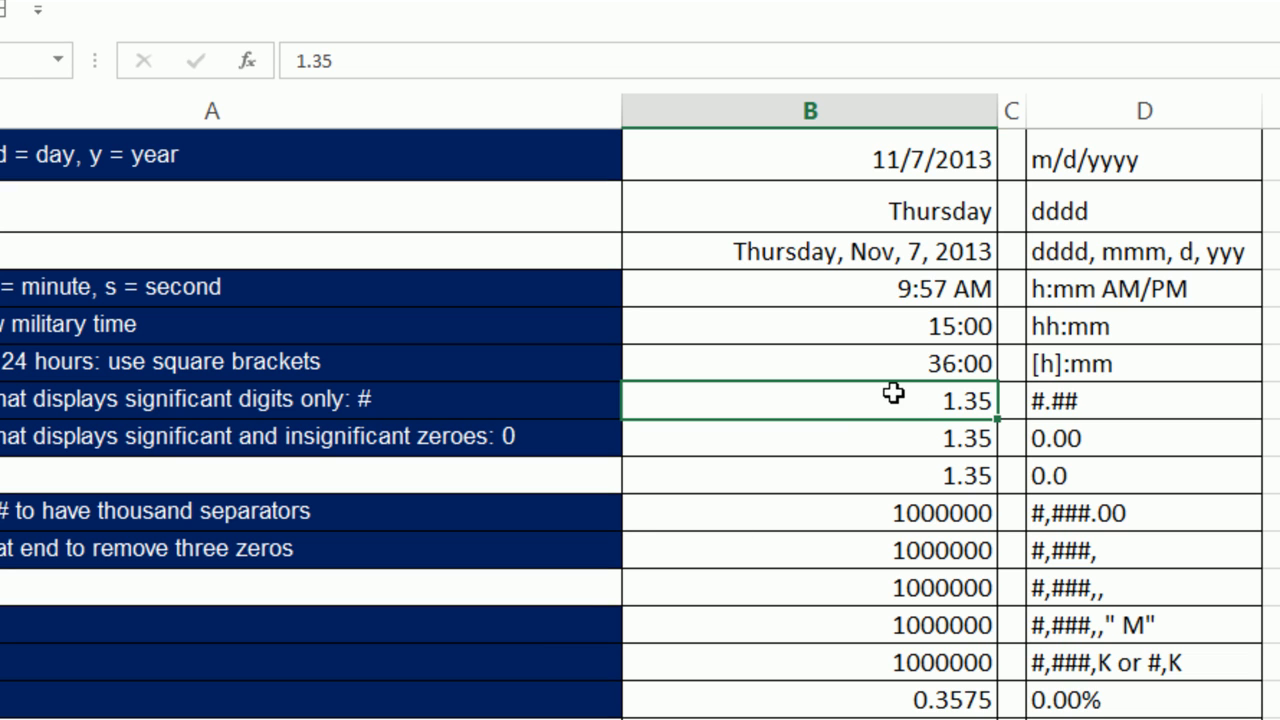
pyautogui.write('1.4')
pyautogui.hotkey('ctrl', 'Return')
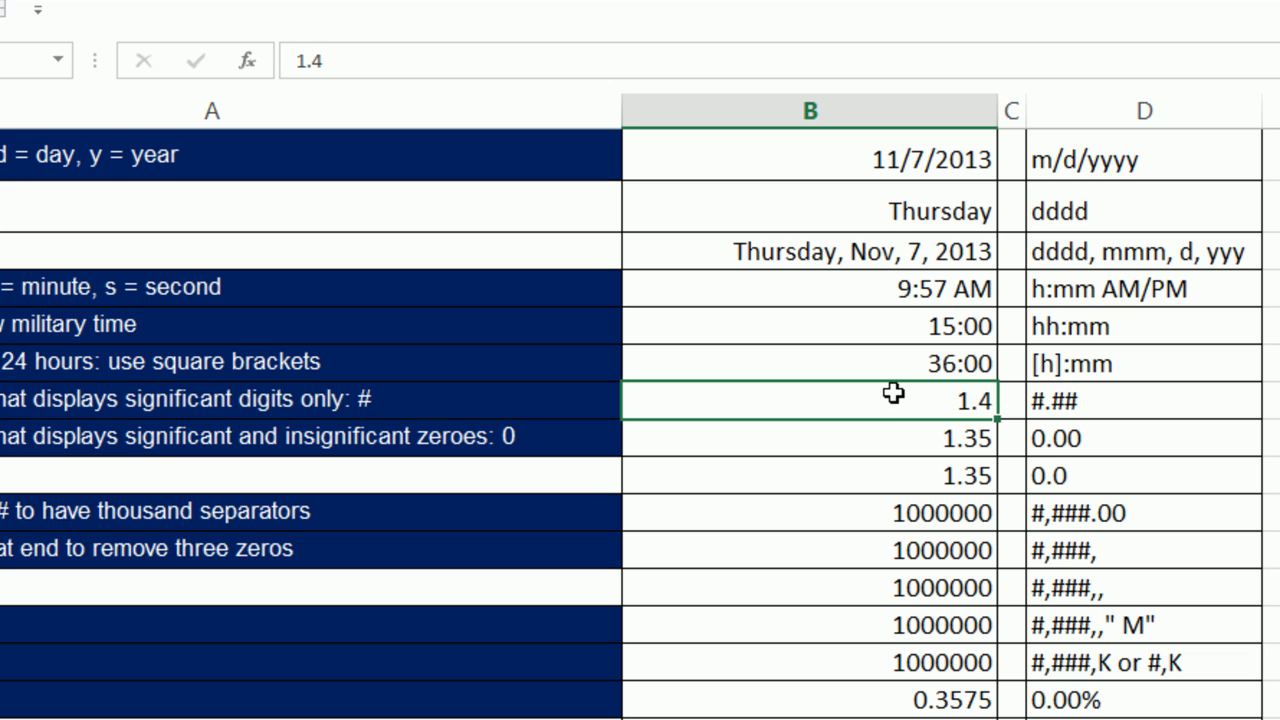
# Give B8 the custom 0.00 format and enter 1.4 so it displays 1.40.
pyautogui.click(954, 441)
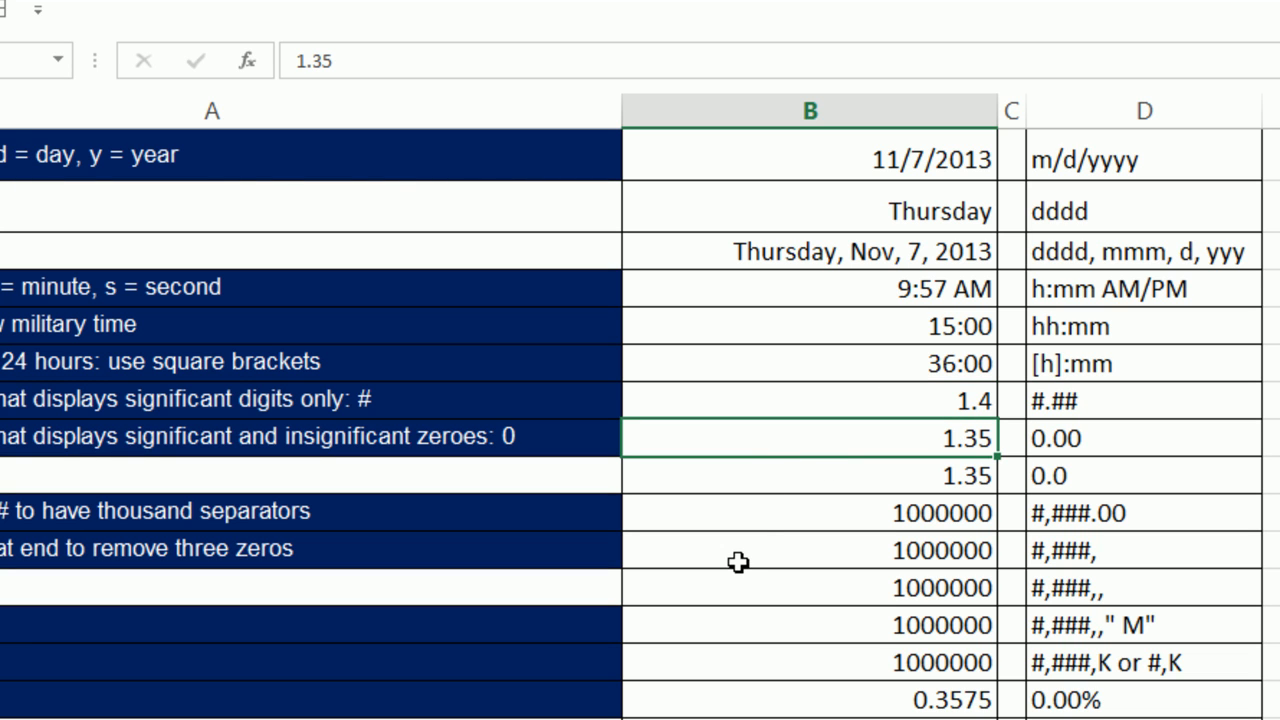
pyautogui.hotkey('ctrl', '1')
pyautogui.click(88, 334)
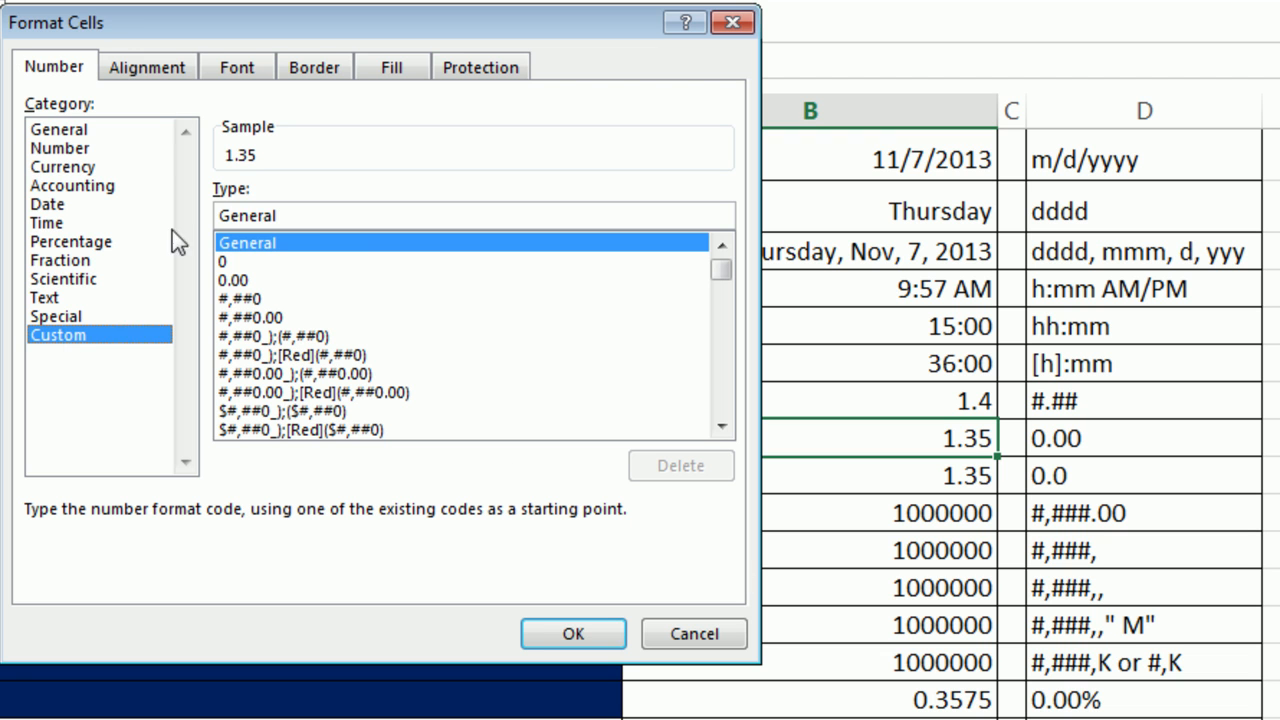
pyautogui.moveTo(320, 213); pyautogui.dragTo(152, 211)
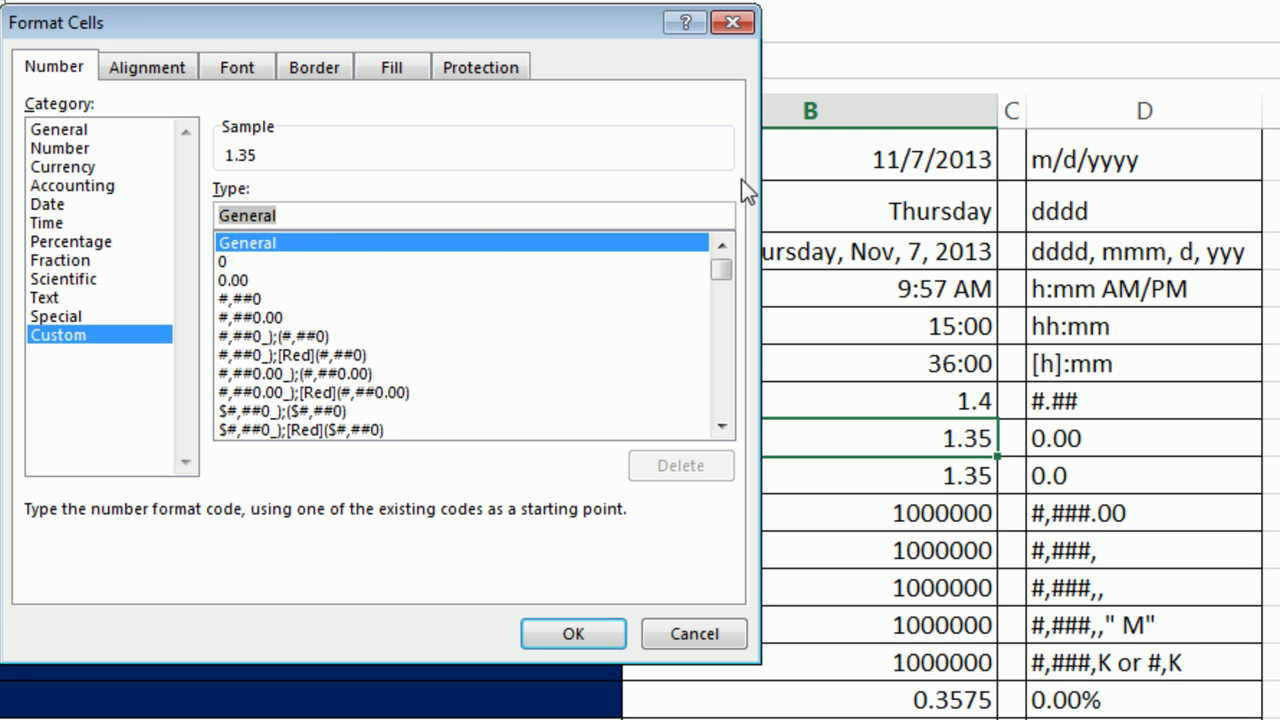
pyautogui.write('0.00')
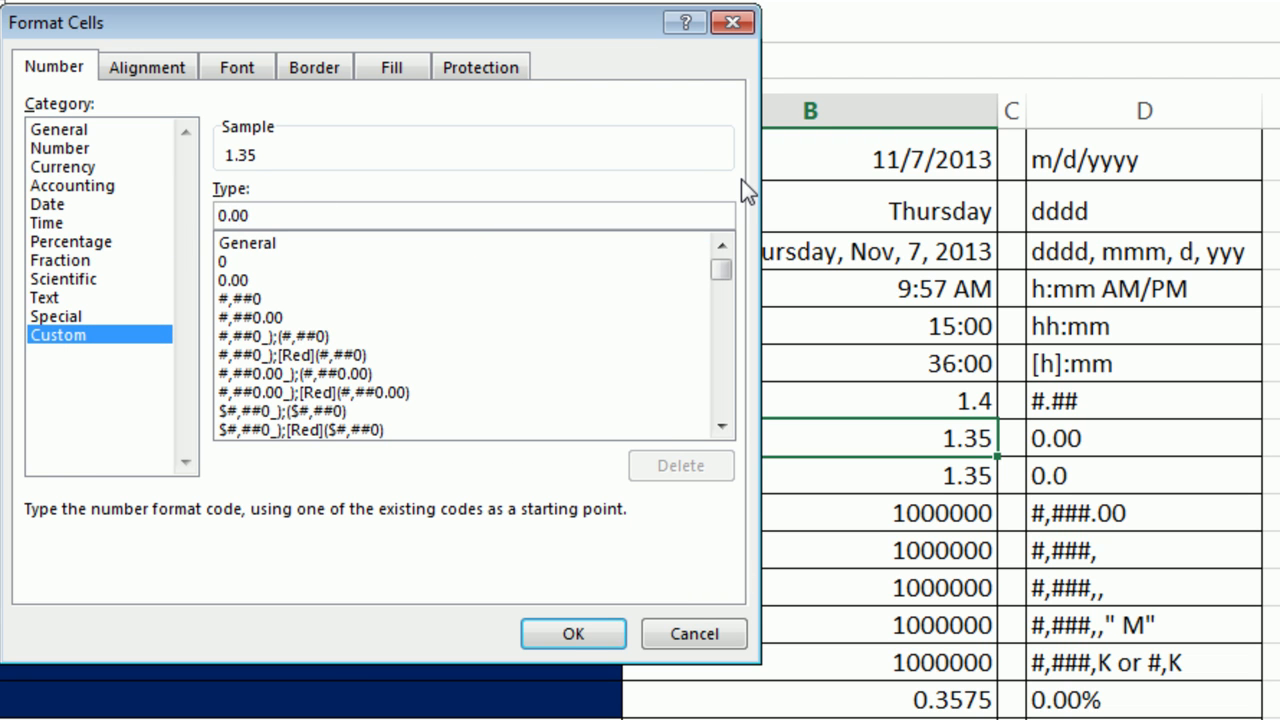
pyautogui.press('Return')
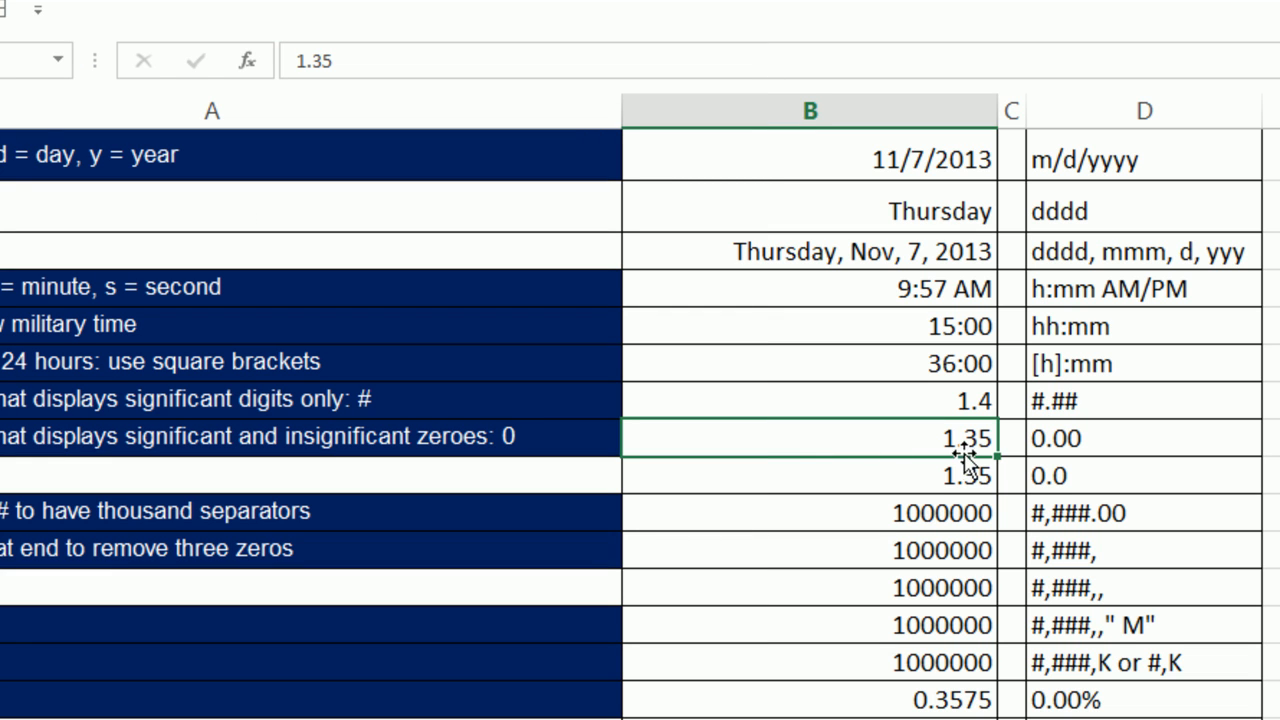
pyautogui.write('1.4')
pyautogui.hotkey('ctrl', 'Return')
# Give B9 the custom 0.0 number format so 1.35 displays as 1.4.
pyautogui.click(902, 479)
pyautogui.hotkey('ctrl', '1')
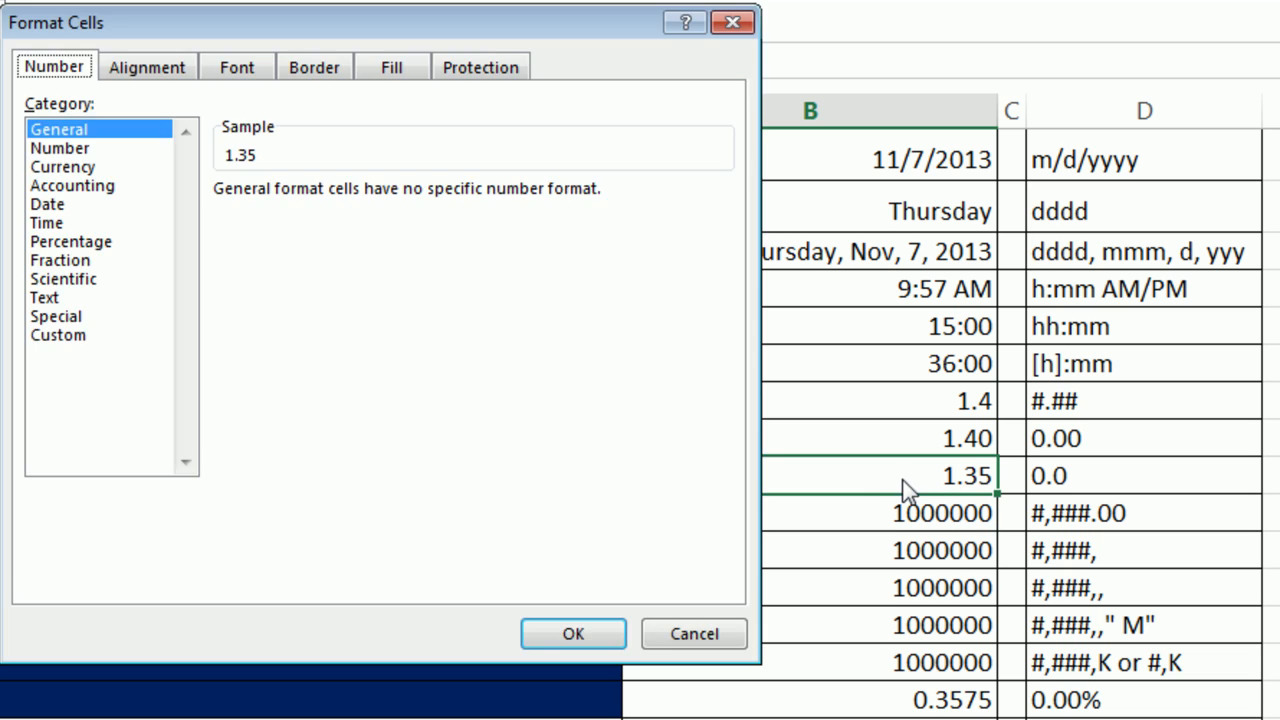
pyautogui.click(62, 335)
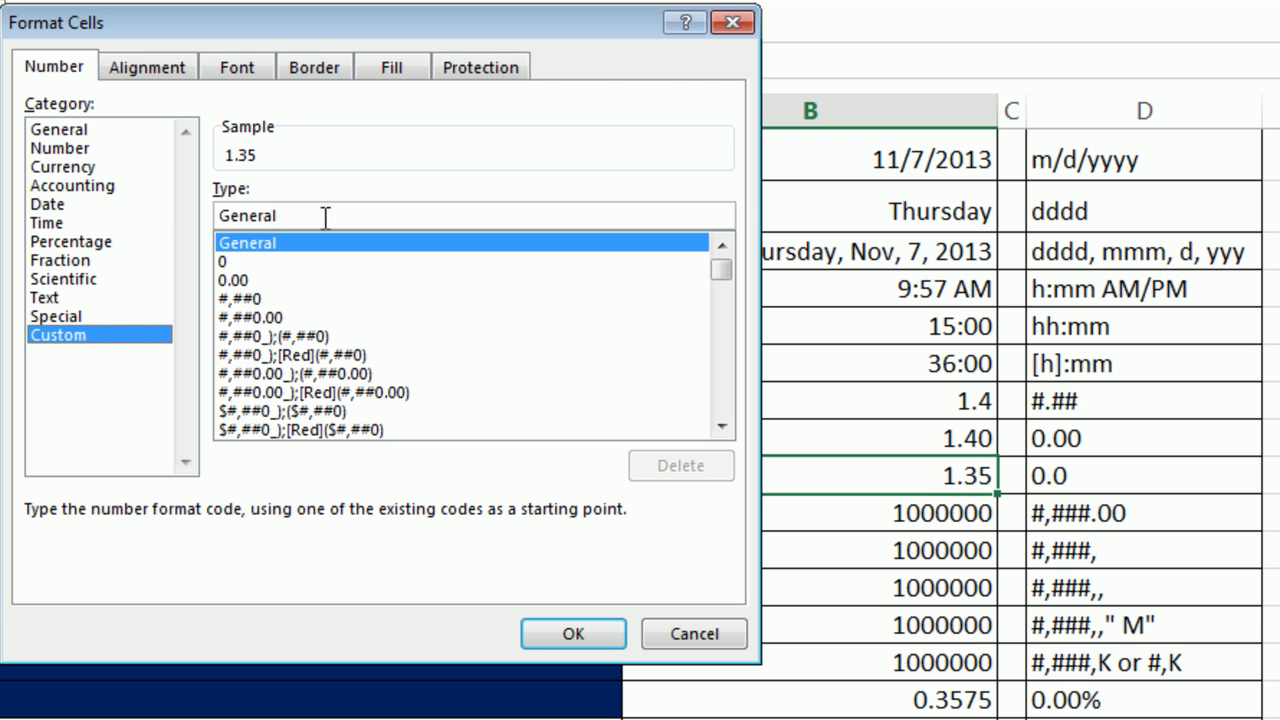
pyautogui.moveTo(325, 218); pyautogui.dragTo(58, 185)
pyautogui.write('0.0')
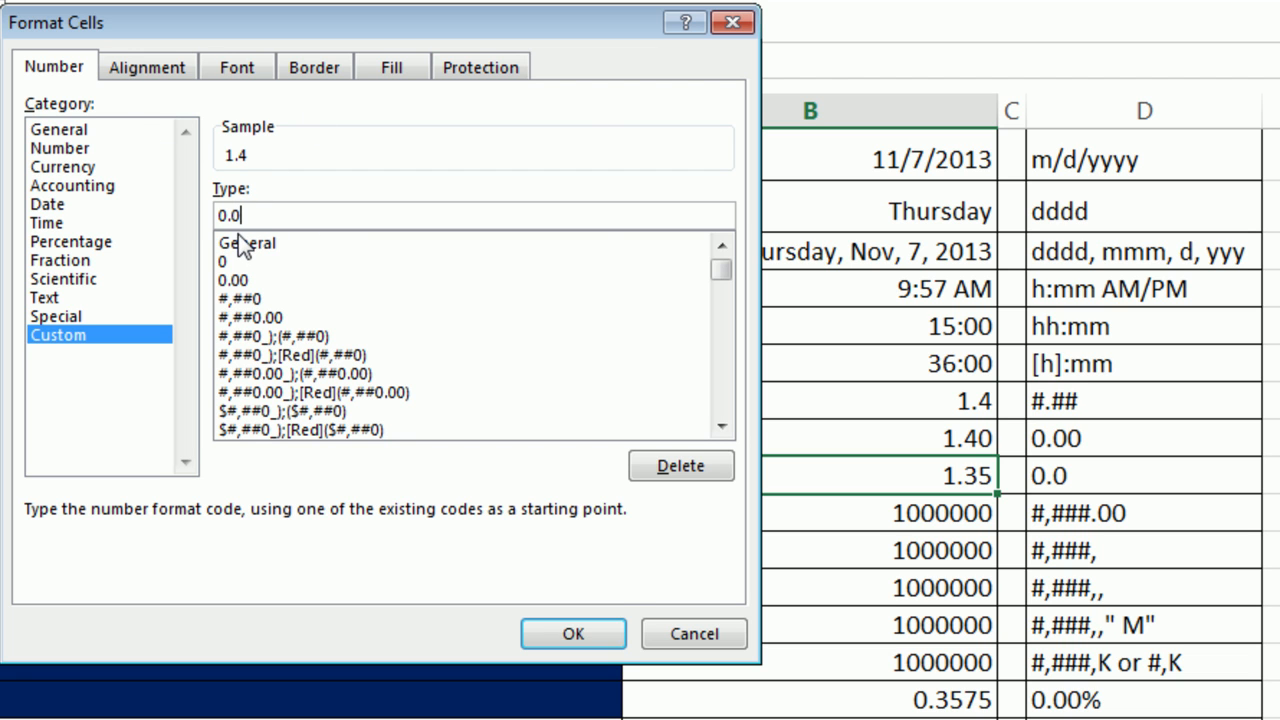
pyautogui.press('Return')
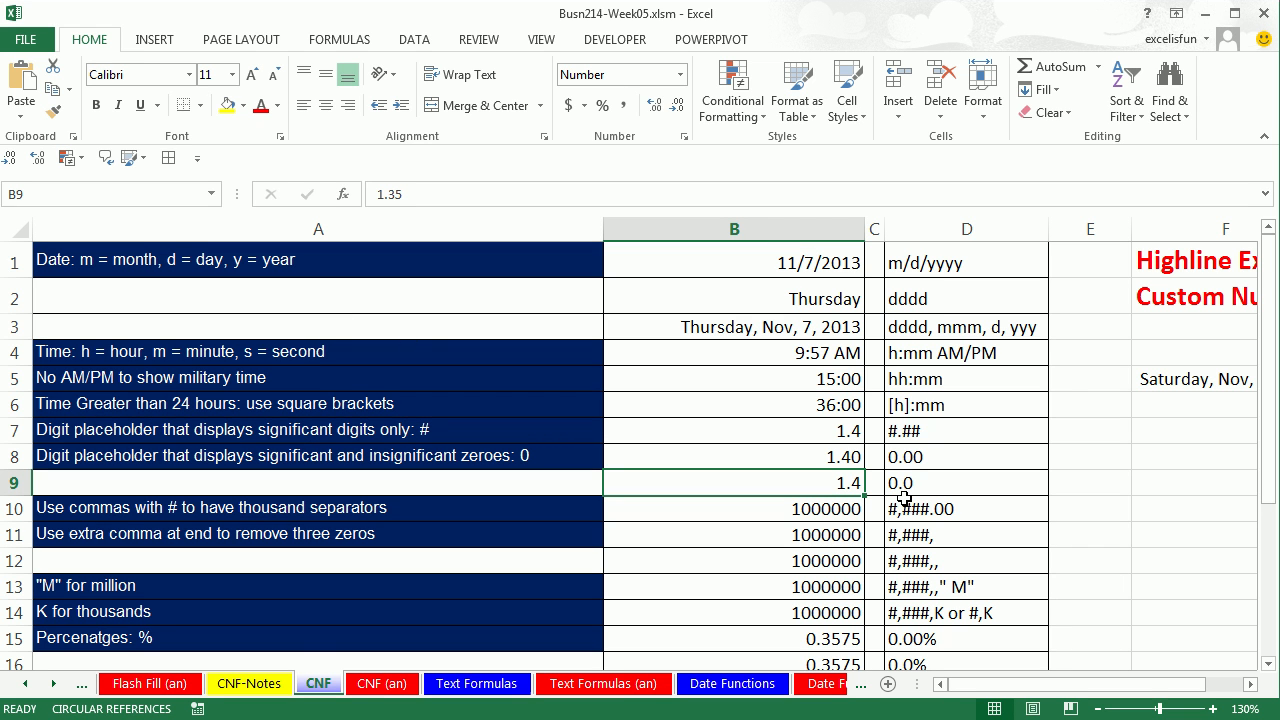
# Use Increase Decimal five times to show more decimal places in B9.
pyautogui.click(655, 106)
pyautogui.click(655, 106)
pyautogui.click(655, 106)
pyautogui.click(655, 106)
pyautogui.click(655, 106)
pyautogui.click(655, 106)
pyautogui.click(655, 106)
pyautogui.click(655, 106)
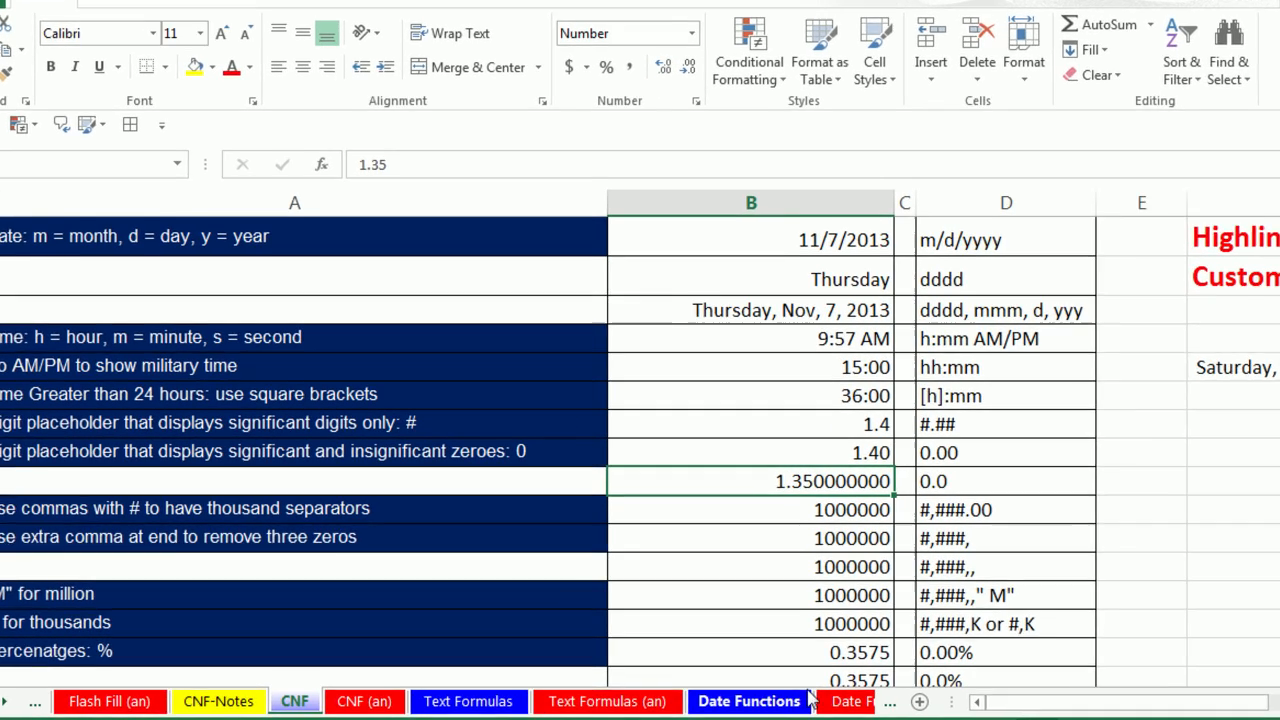
# Trim B9's custom format code back down to 0.0.
pyautogui.hotkey('ctrl', '1')
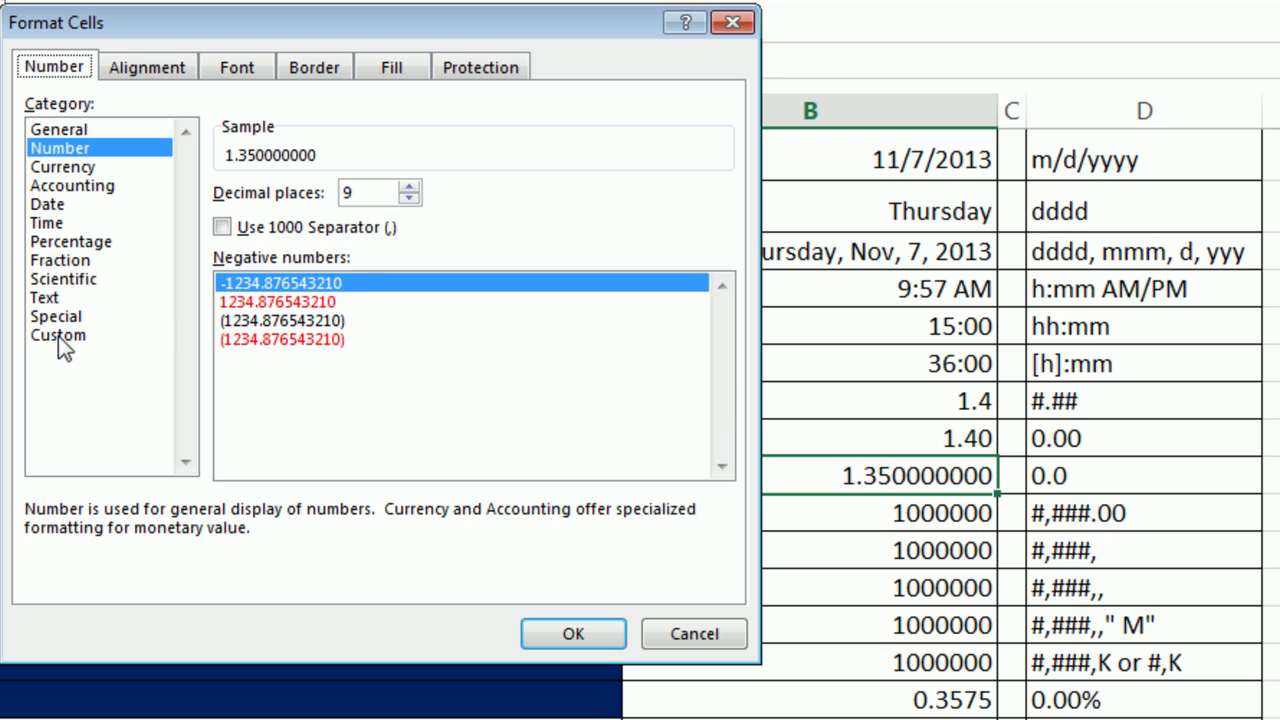
pyautogui.click(58, 336)
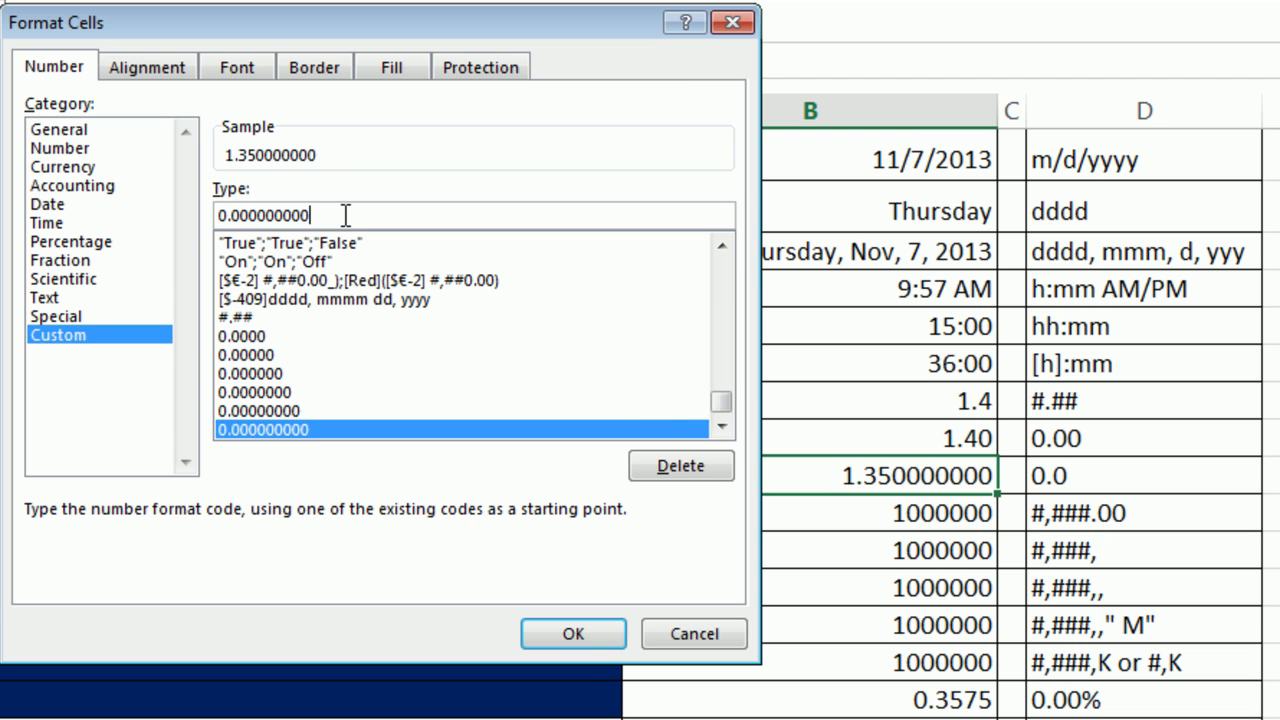
pyautogui.press('BackSpace')
pyautogui.press('BackSpace')
pyautogui.press('BackSpace')
pyautogui.press('BackSpace')
pyautogui.press('BackSpace')
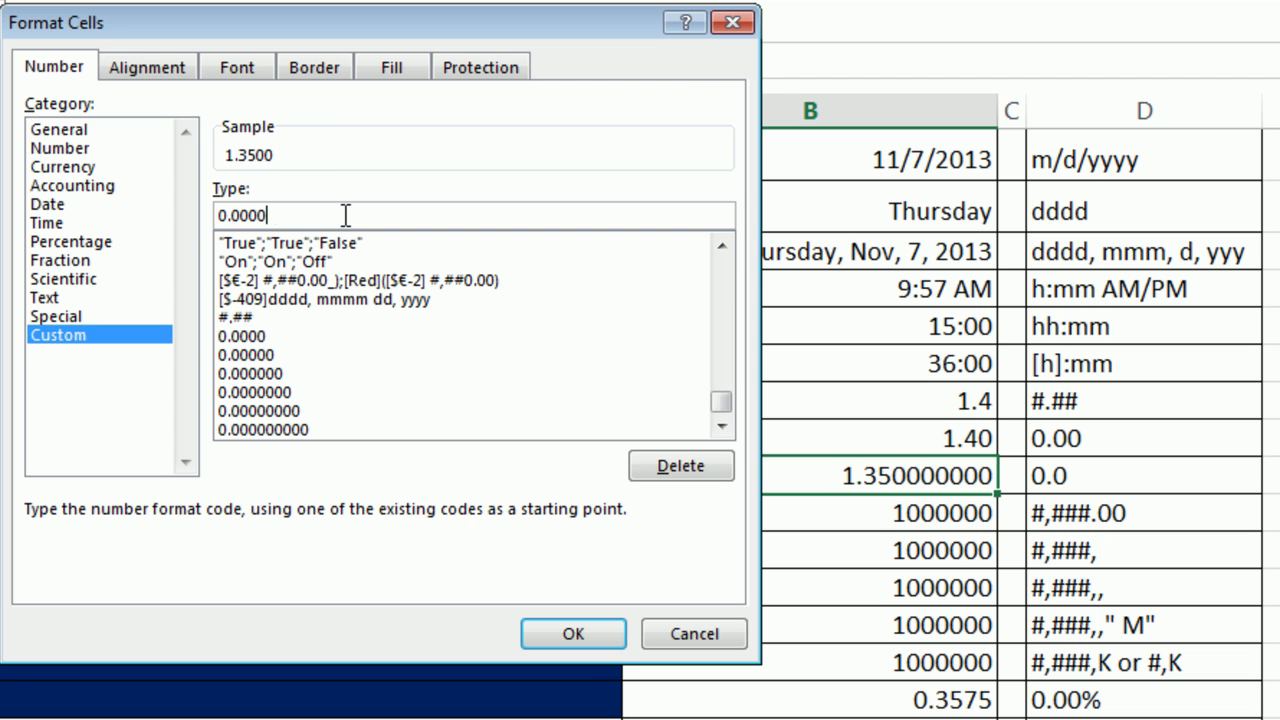
pyautogui.press('BackSpace')
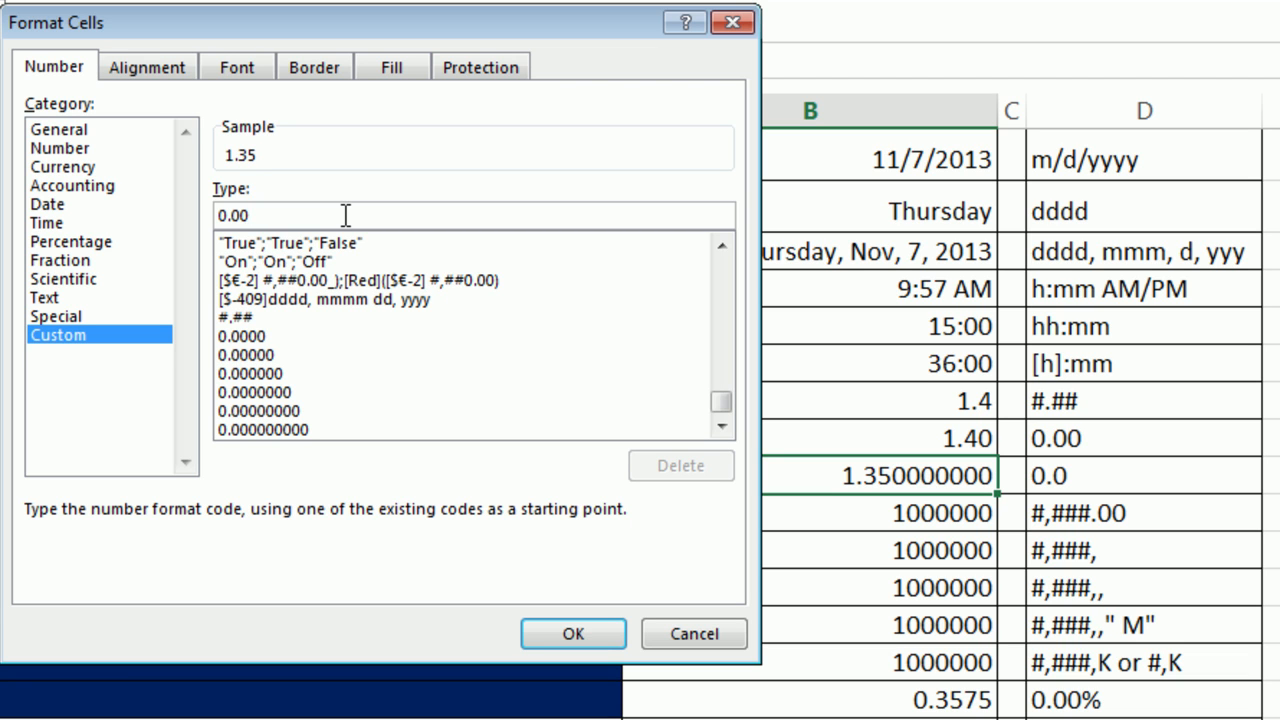
pyautogui.press('BackSpace')
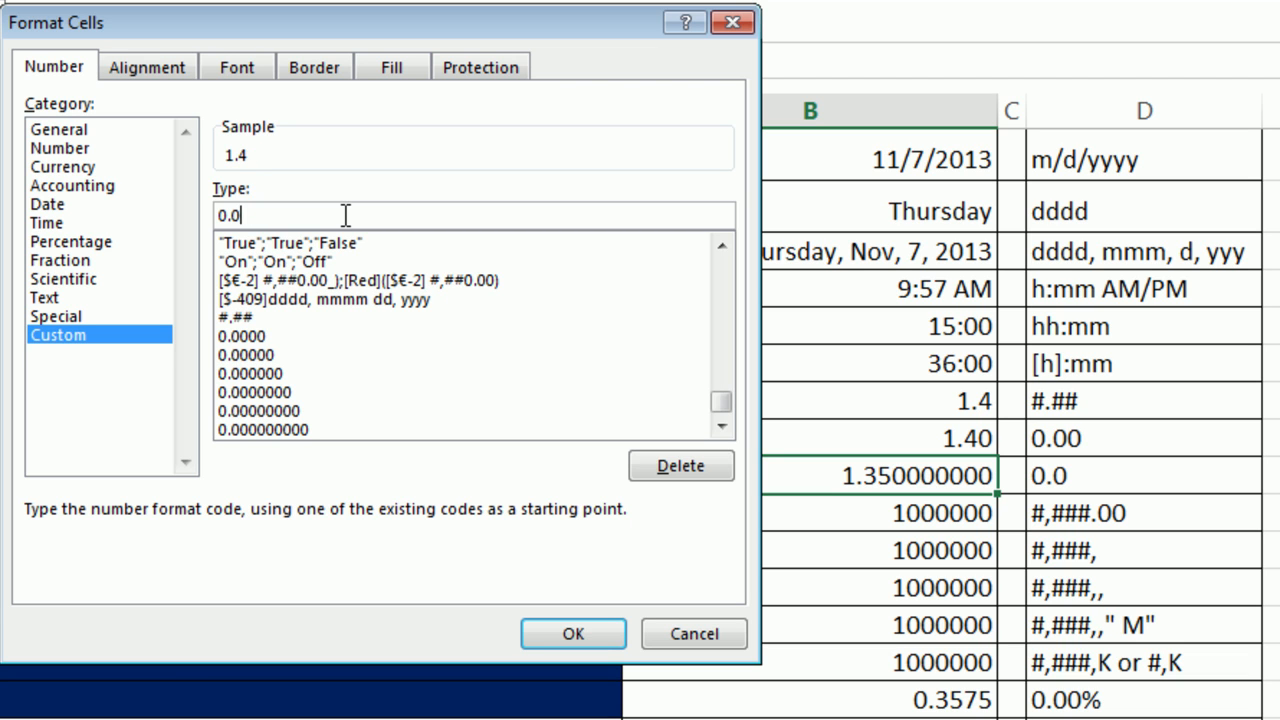
pyautogui.click(590, 640)
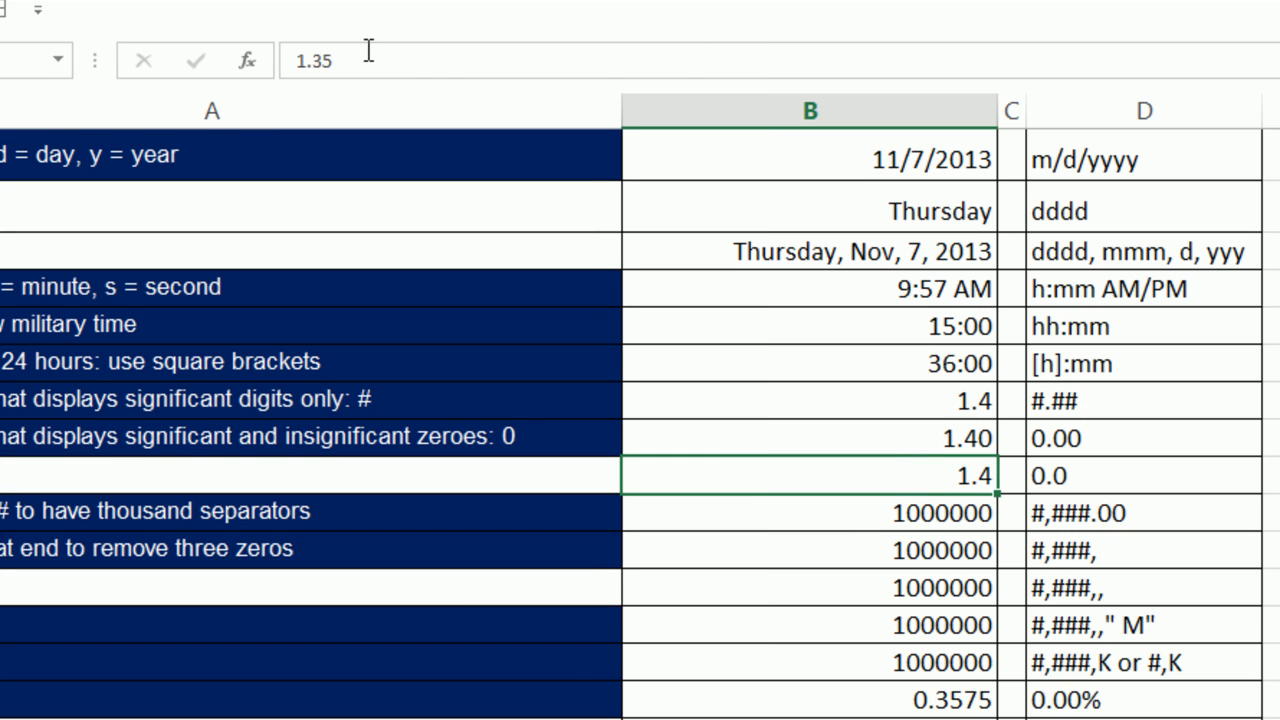
# Give B10 the custom #,###.00 number format.
pyautogui.click(815, 523)
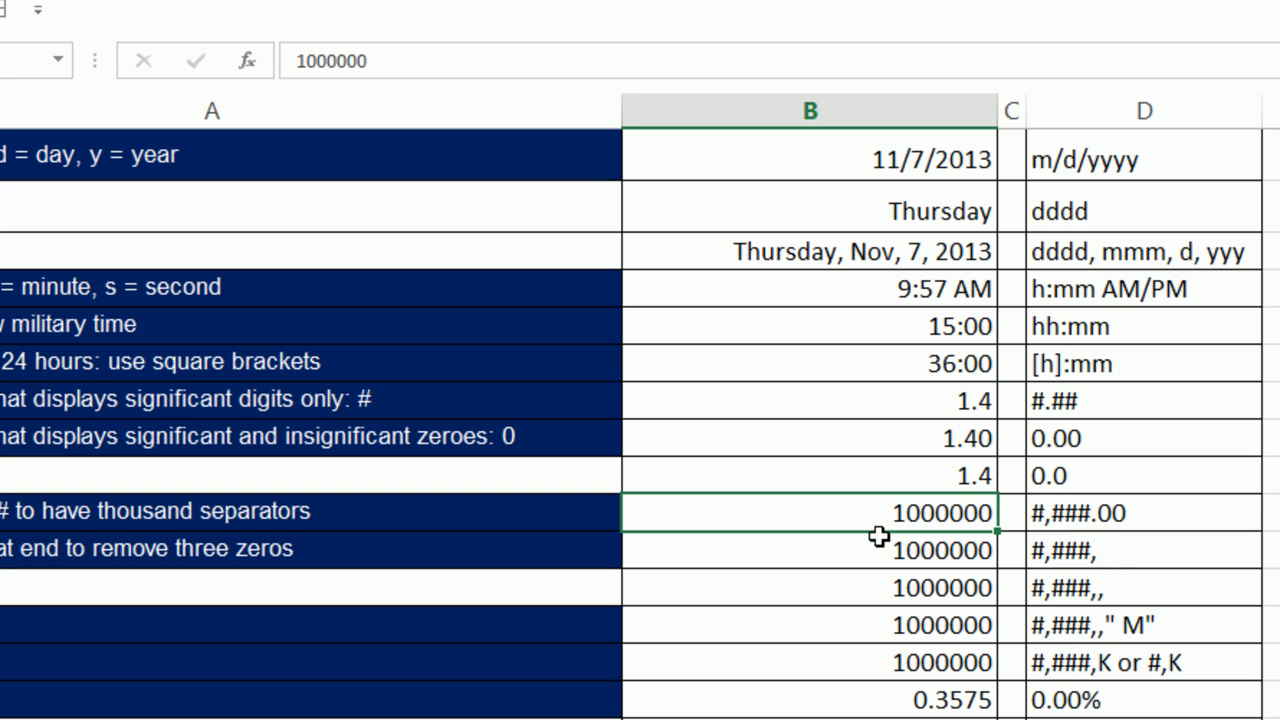
pyautogui.hotkey('ctrl', '1')
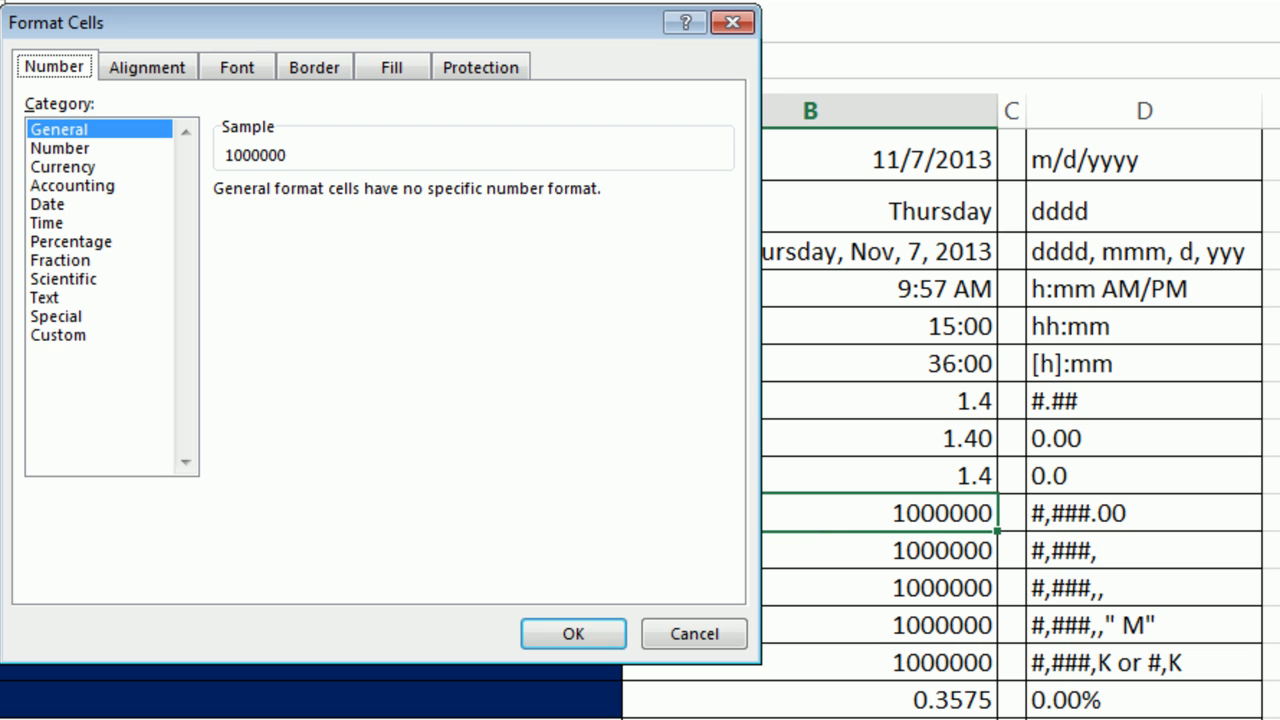
pyautogui.click(57, 335)
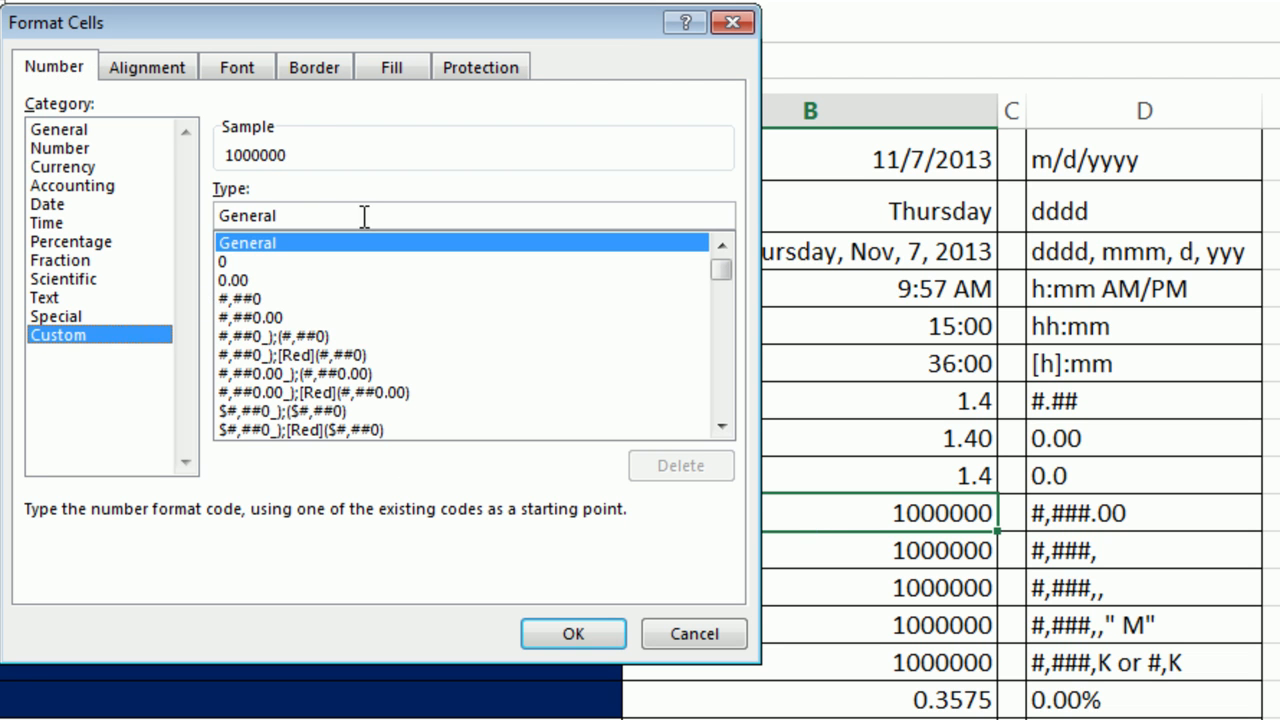
pyautogui.moveTo(360, 211); pyautogui.dragTo(157, 206)
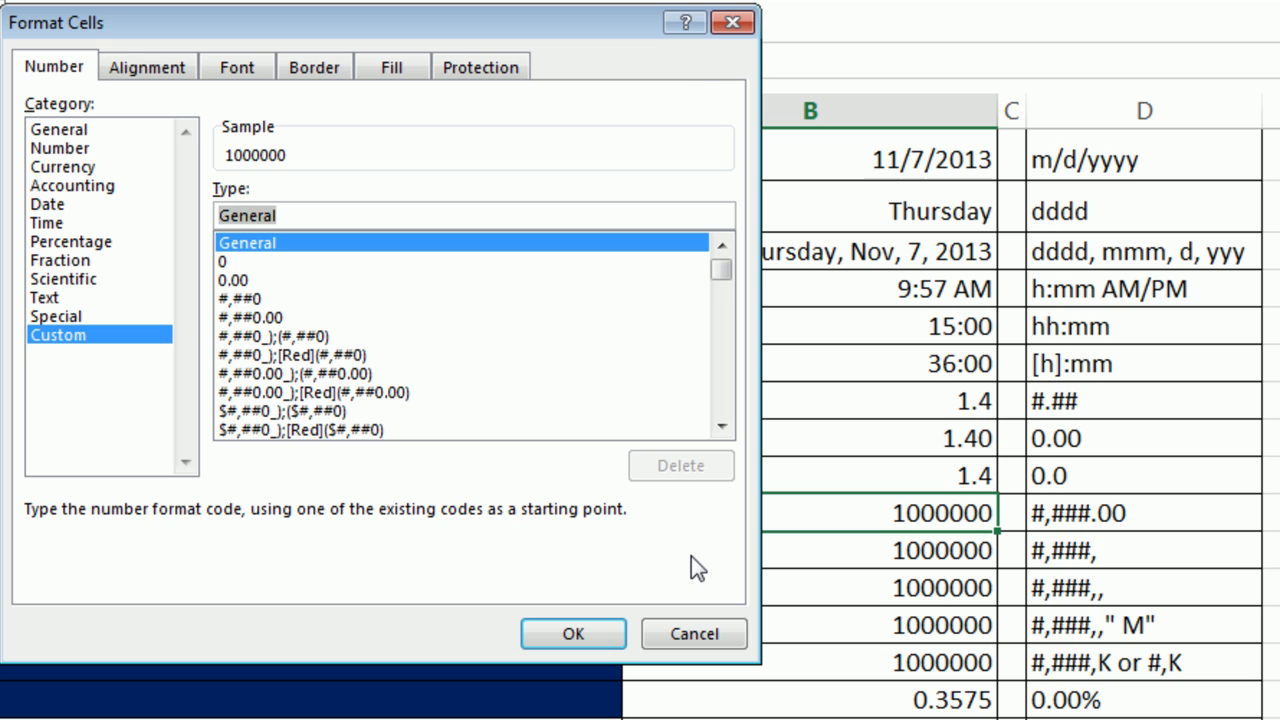
pyautogui.write('#,')
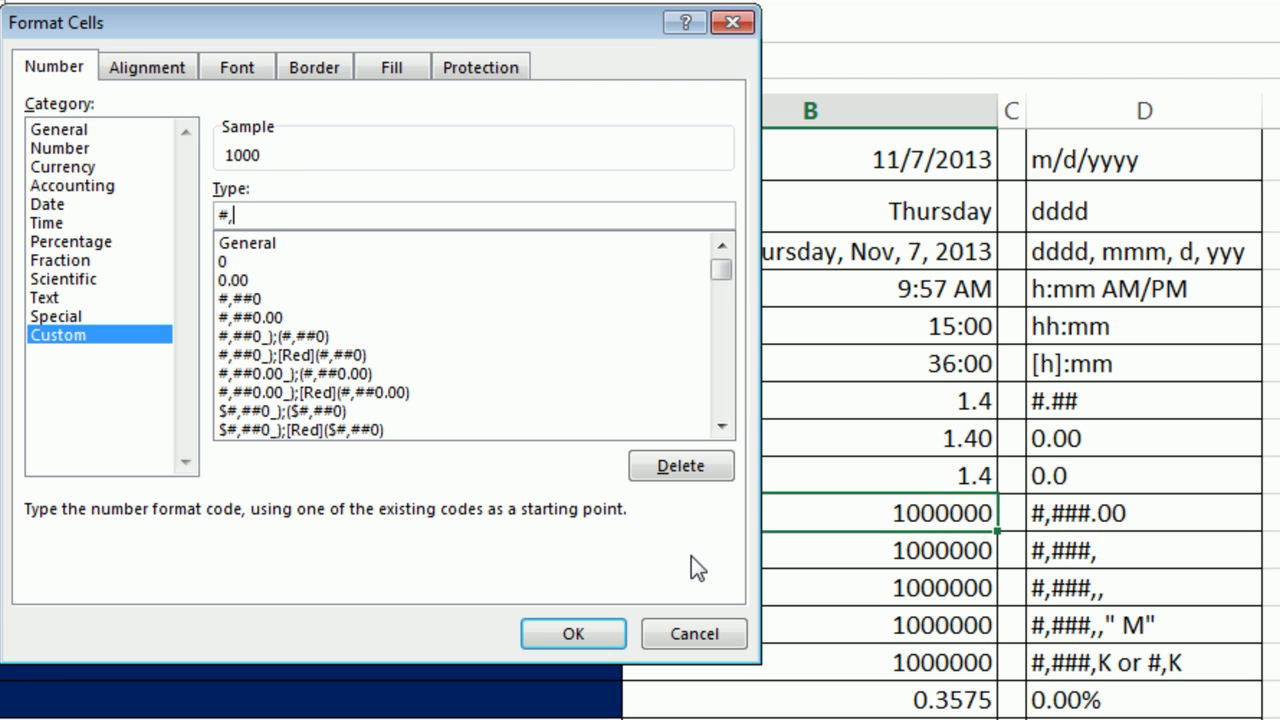
pyautogui.write('###')
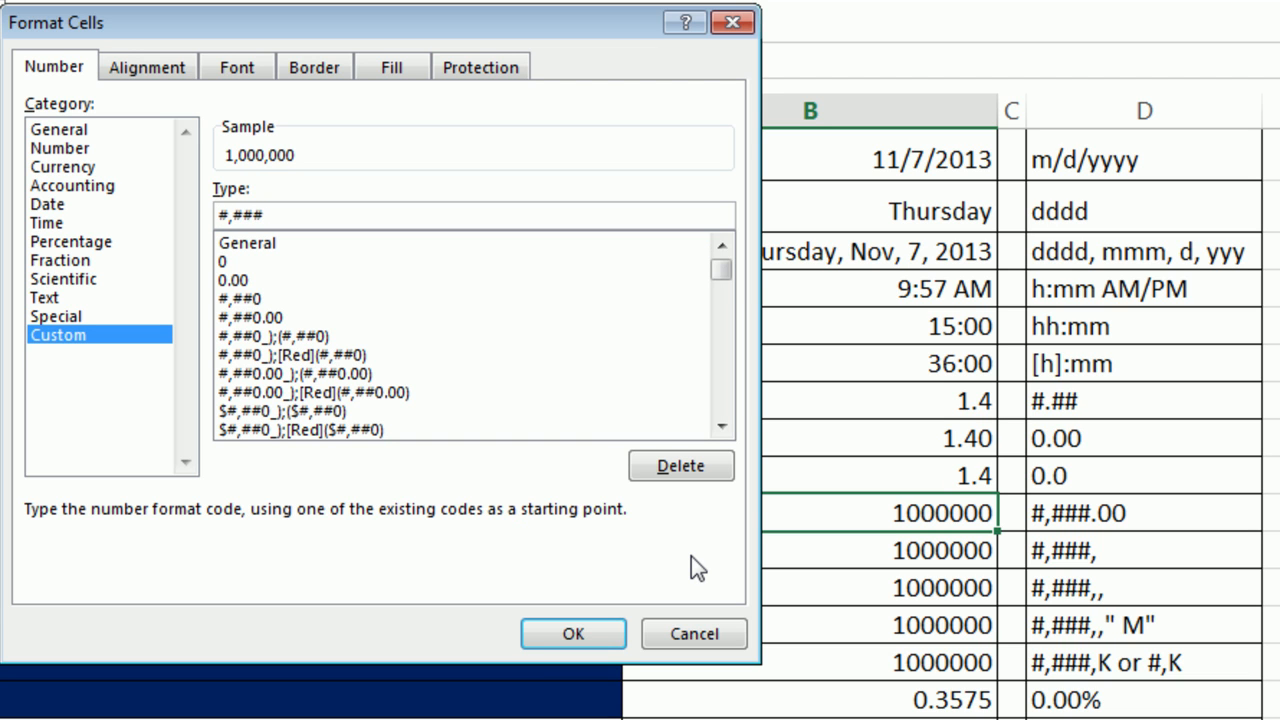
pyautogui.press('BackSpace')
pyautogui.press('BackSpace')
pyautogui.press('BackSpace')
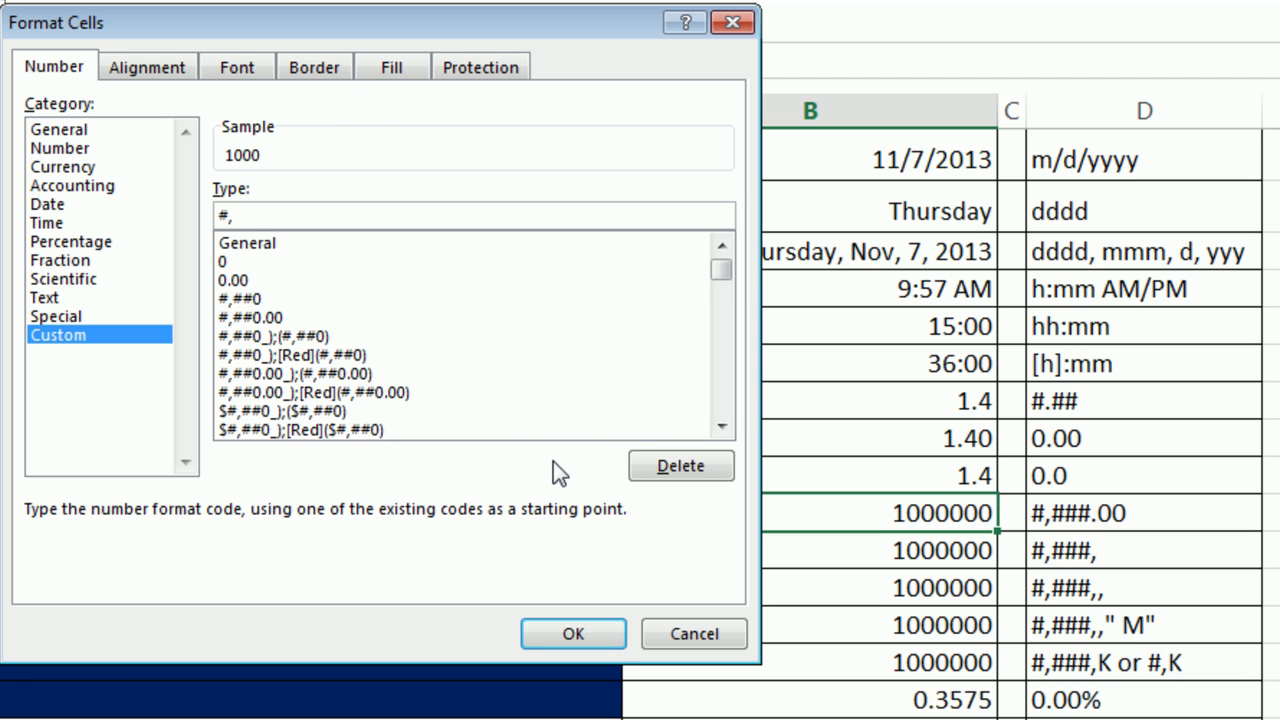
pyautogui.write('###')
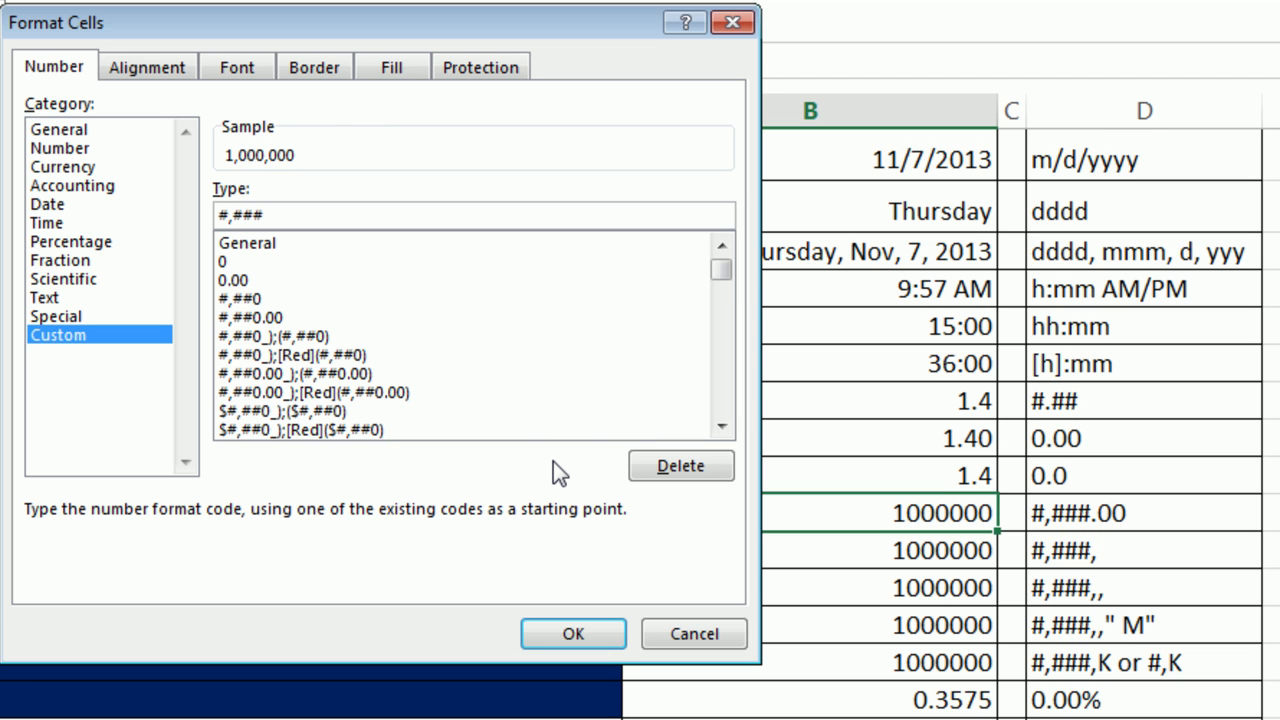
pyautogui.write('.00')
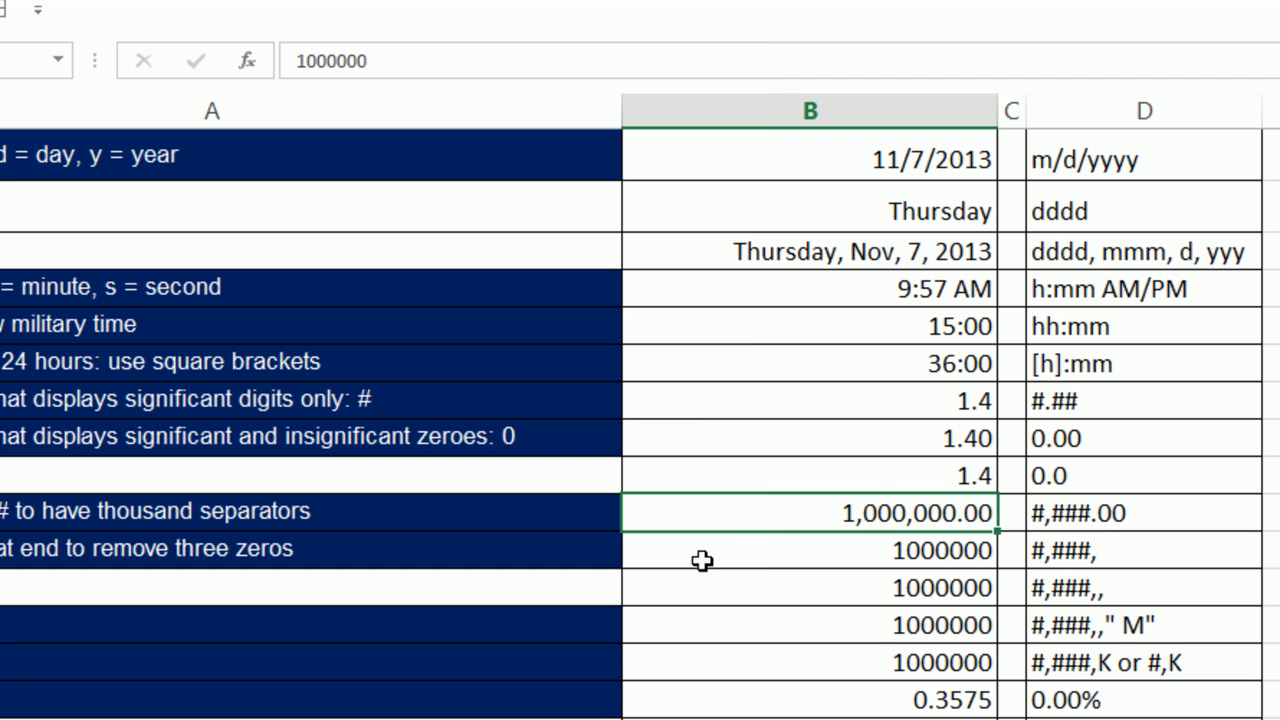
pyautogui.click(594, 632)
pyautogui.write('1000')
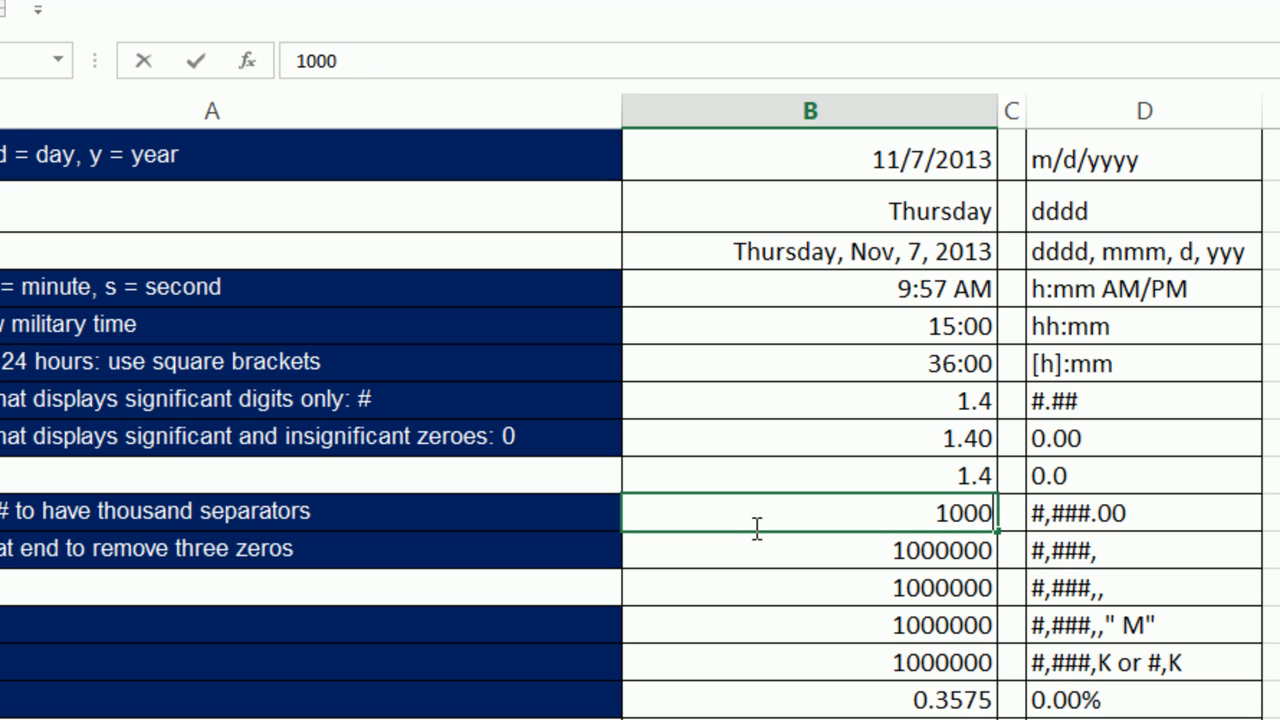
pyautogui.hotkey('ctrl', 'Return')
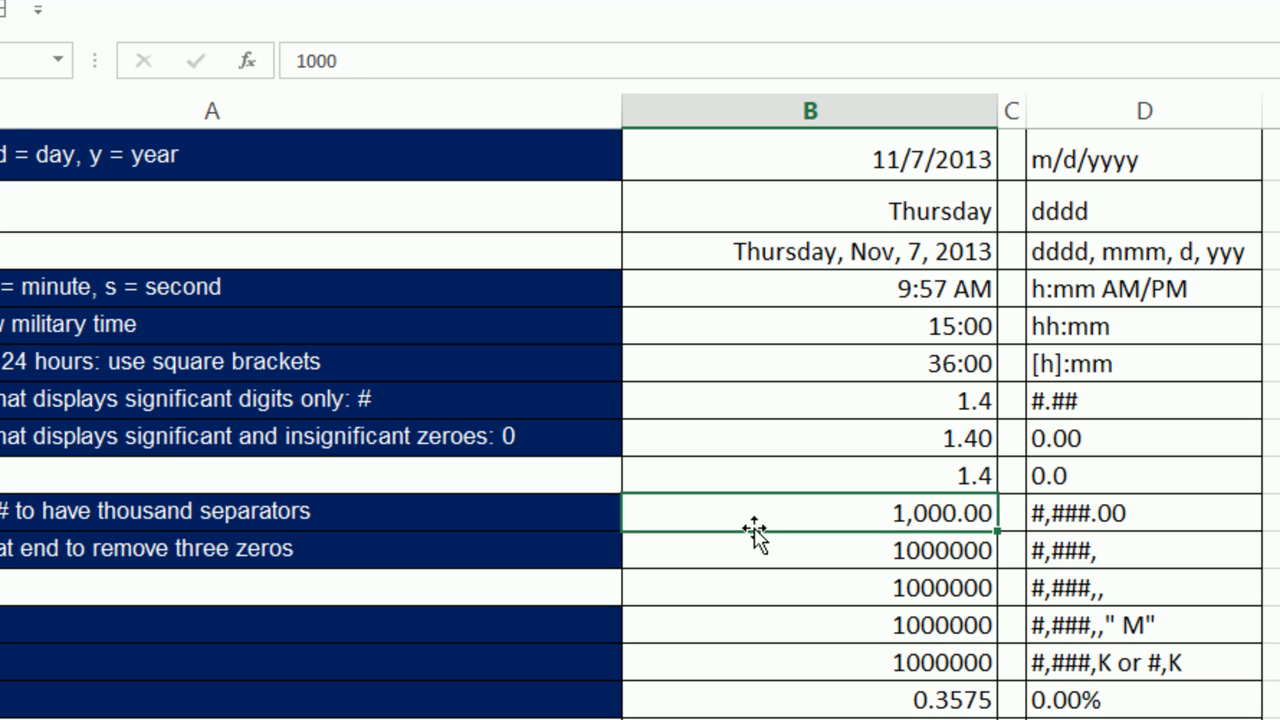
pyautogui.write('1')
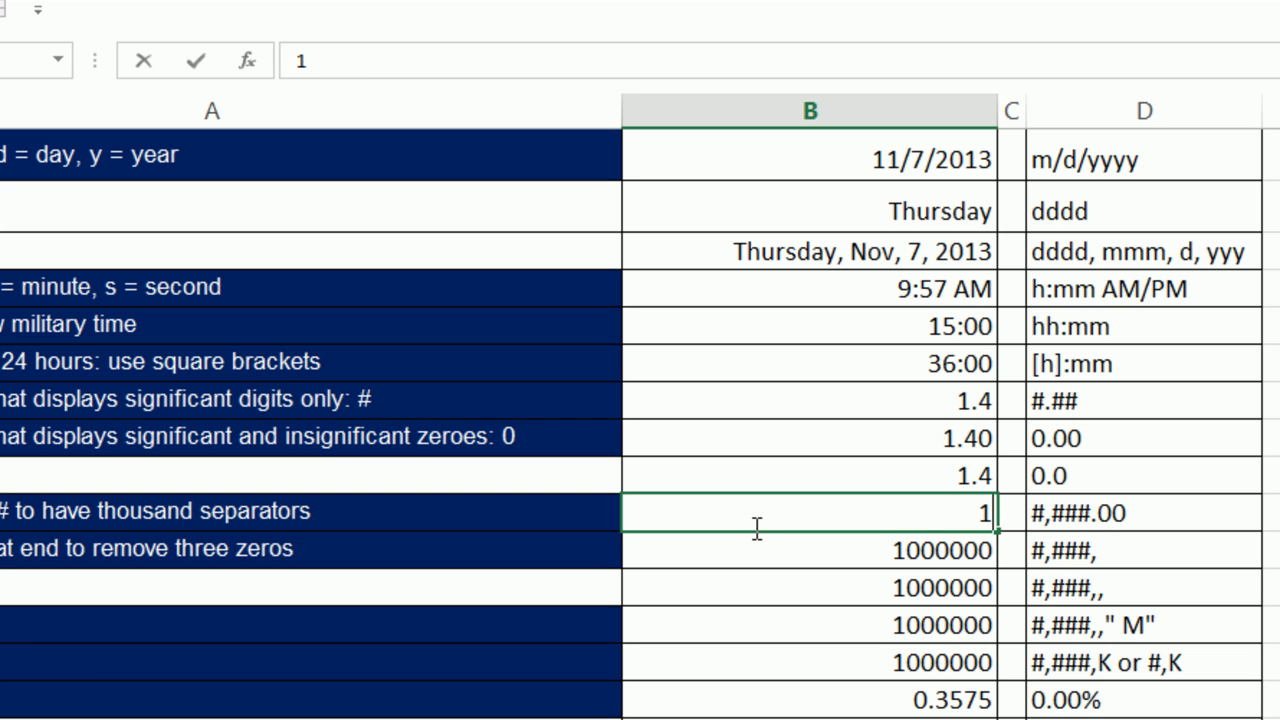
pyautogui.write('000000000')
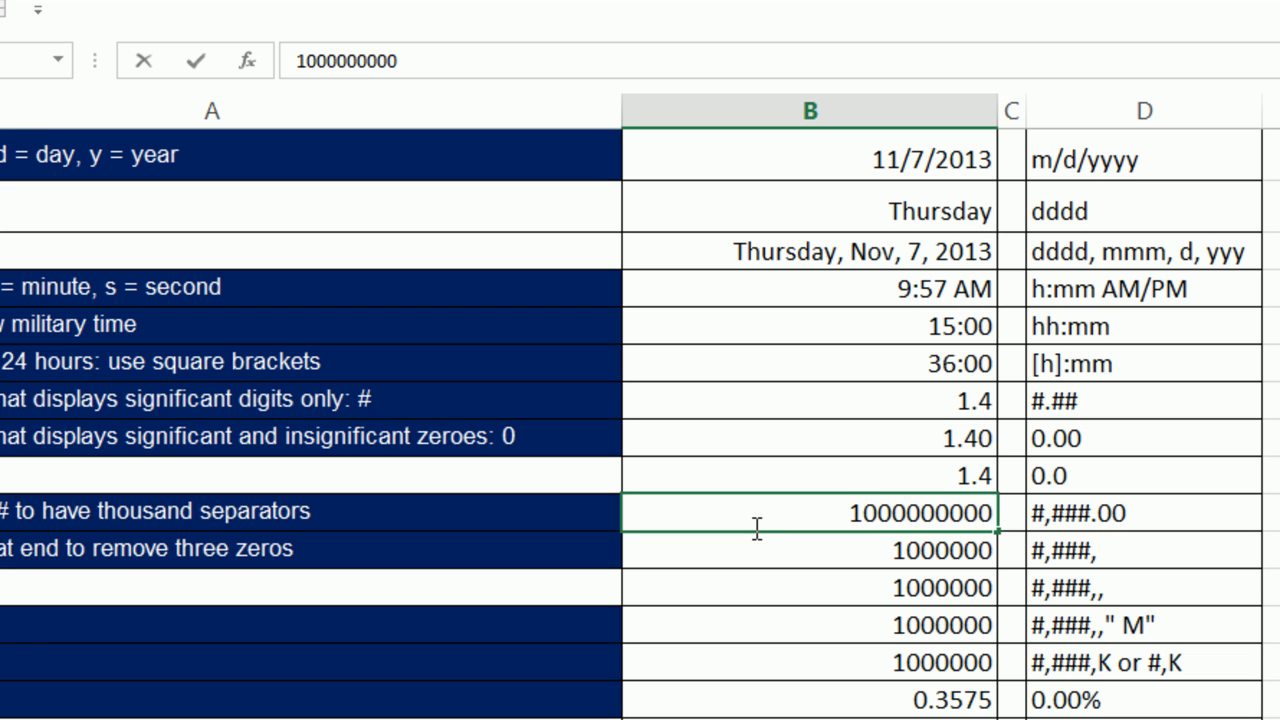
pyautogui.hotkey('ctrl', 'Return')
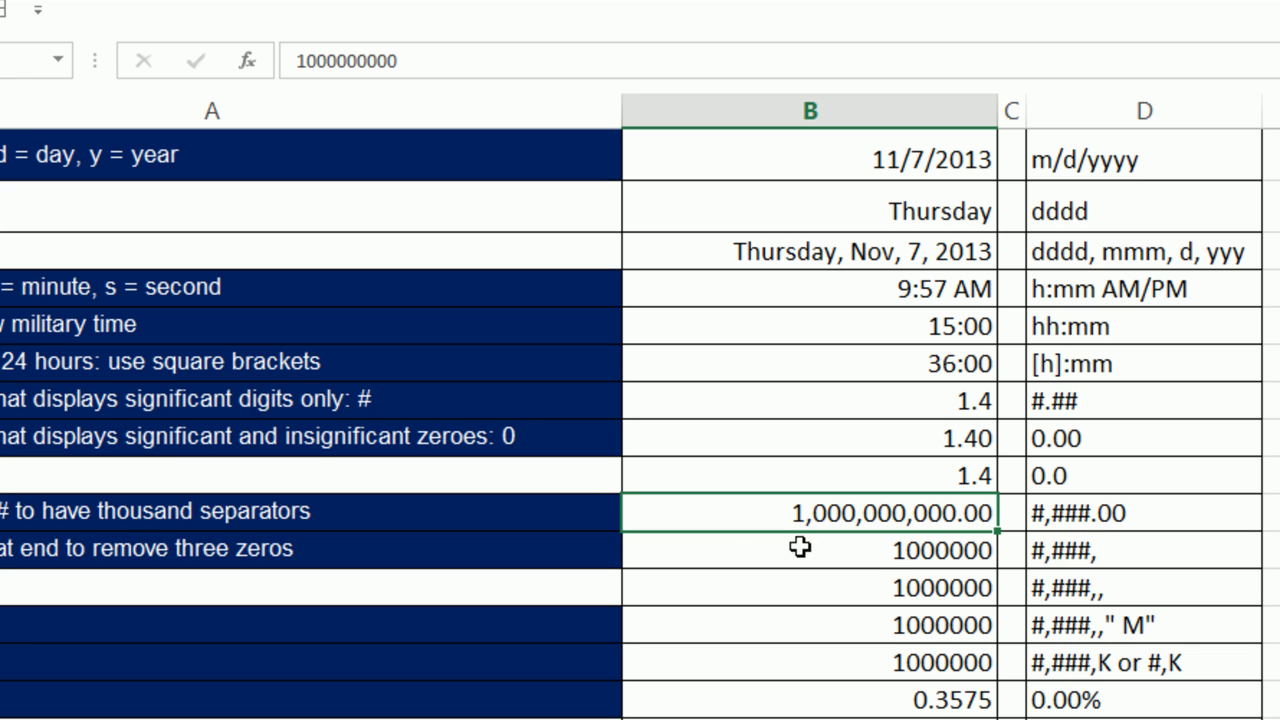
# Format B11 with the custom #,###, code so 1000000 shows as 1,000.
pyautogui.click(900, 556)
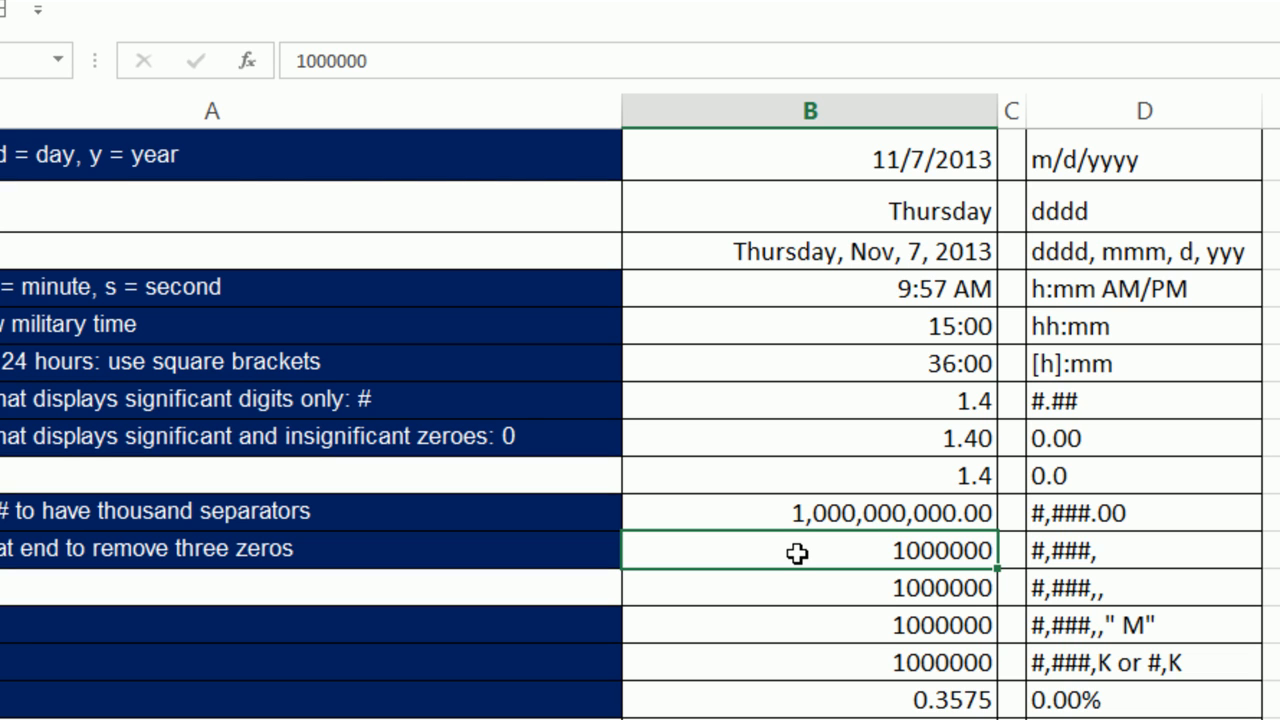
pyautogui.hotkey('ctrl', '1')
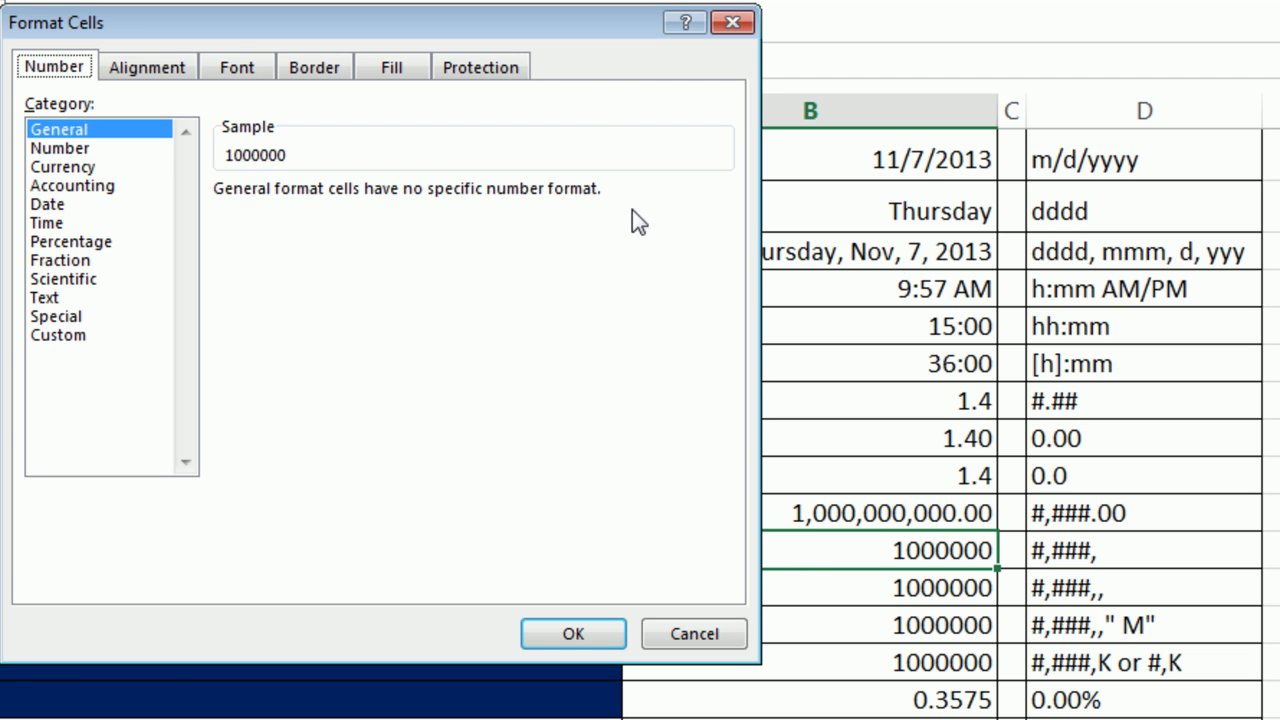
pyautogui.click(57, 340)
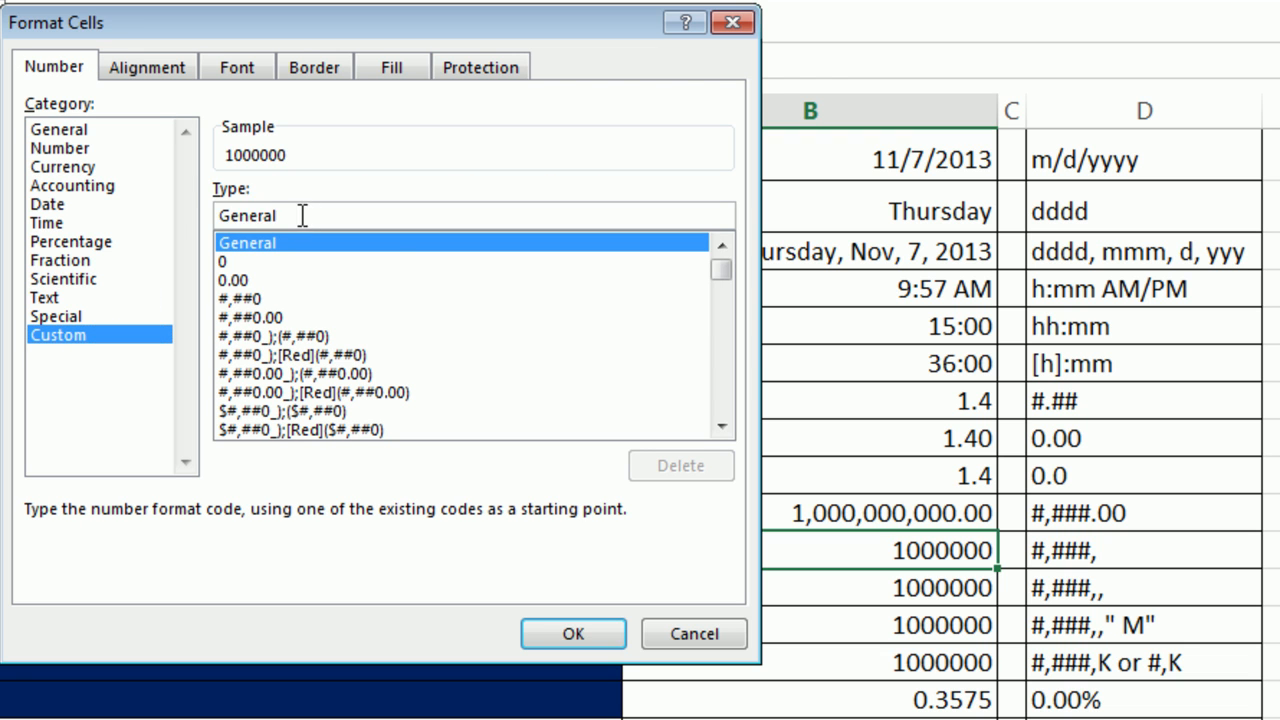
pyautogui.moveTo(311, 216); pyautogui.dragTo(179, 214)
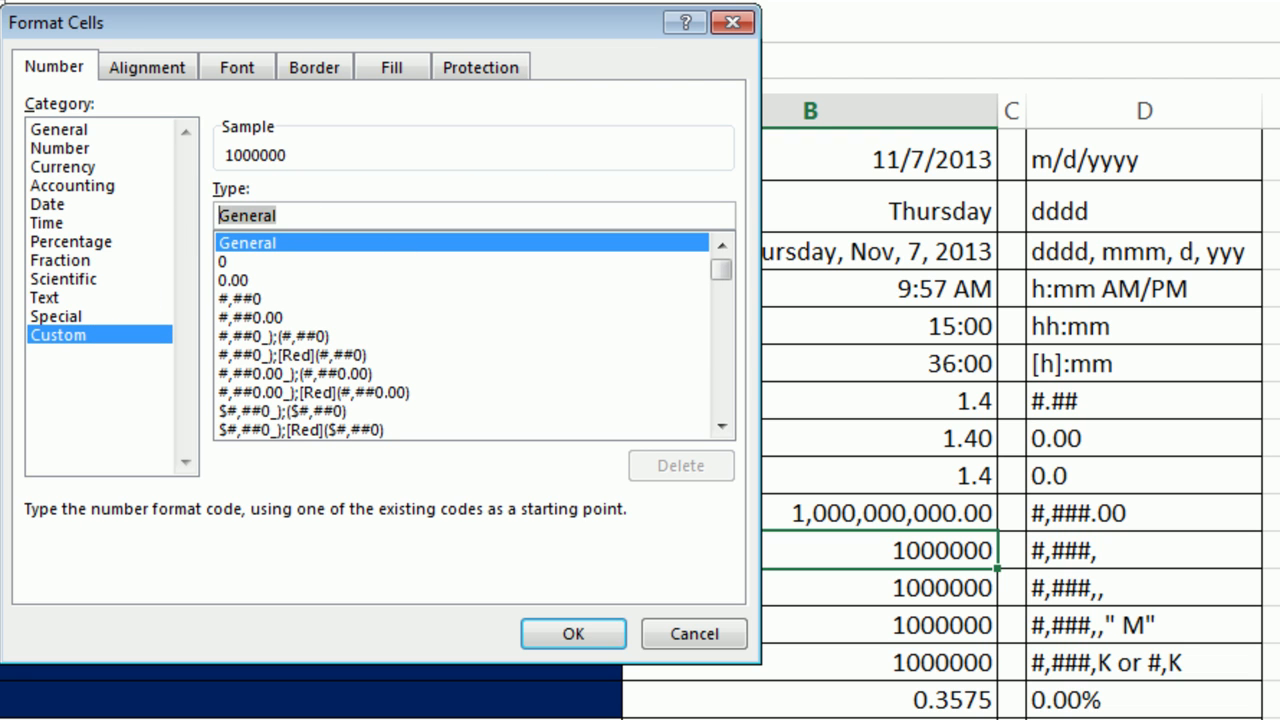
pyautogui.write('#,###')
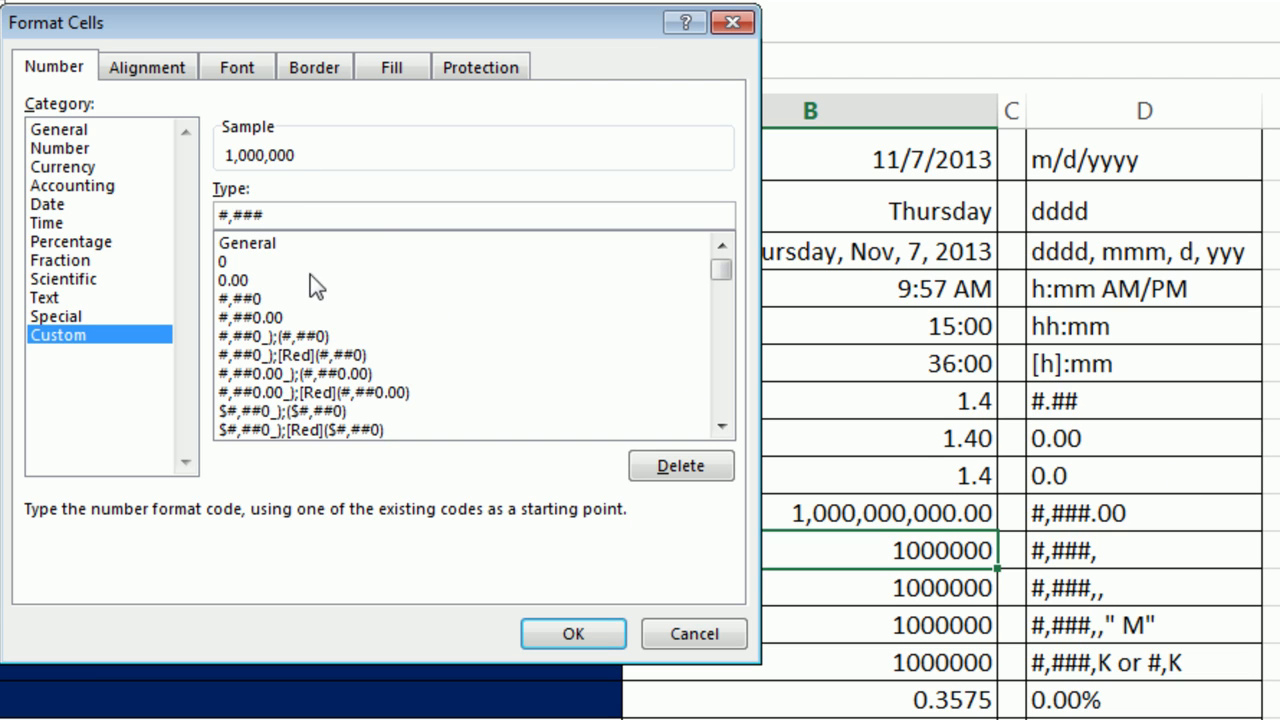
pyautogui.write(',')
pyautogui.click(573, 633)
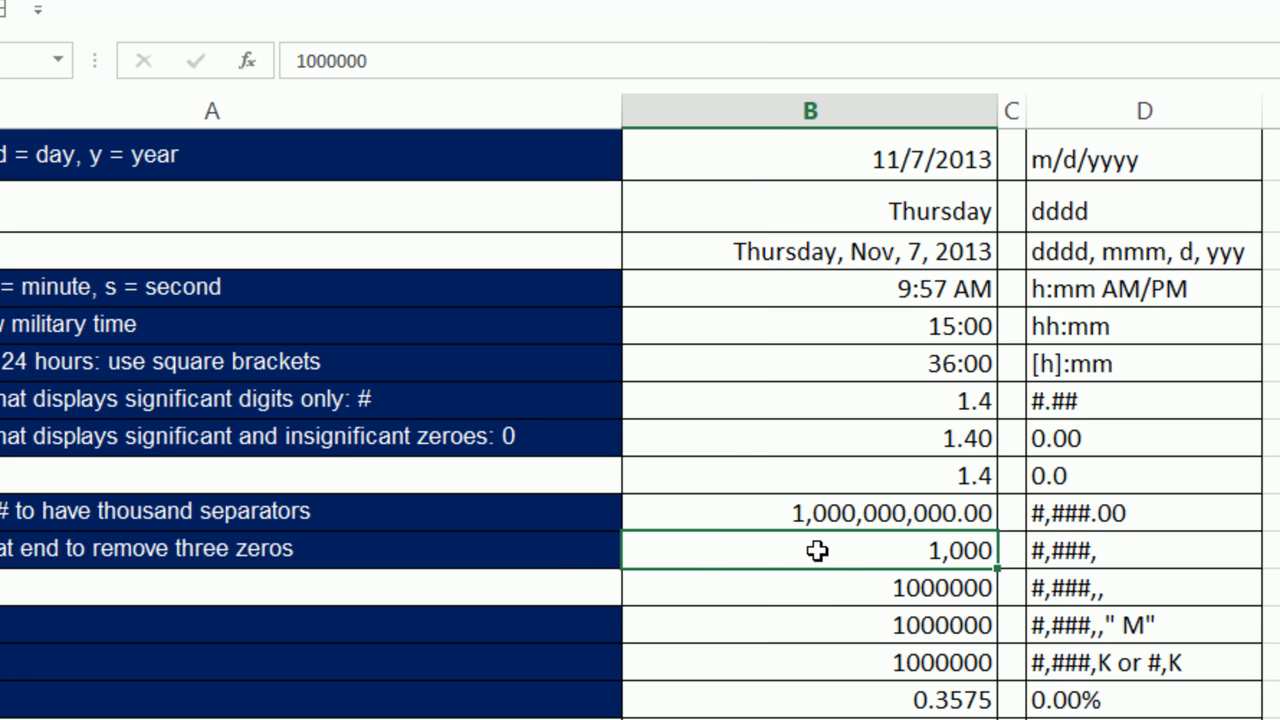
# Format B12 with the custom #,###,, code so 1000000 shows as 1.
pyautogui.click(829, 594)
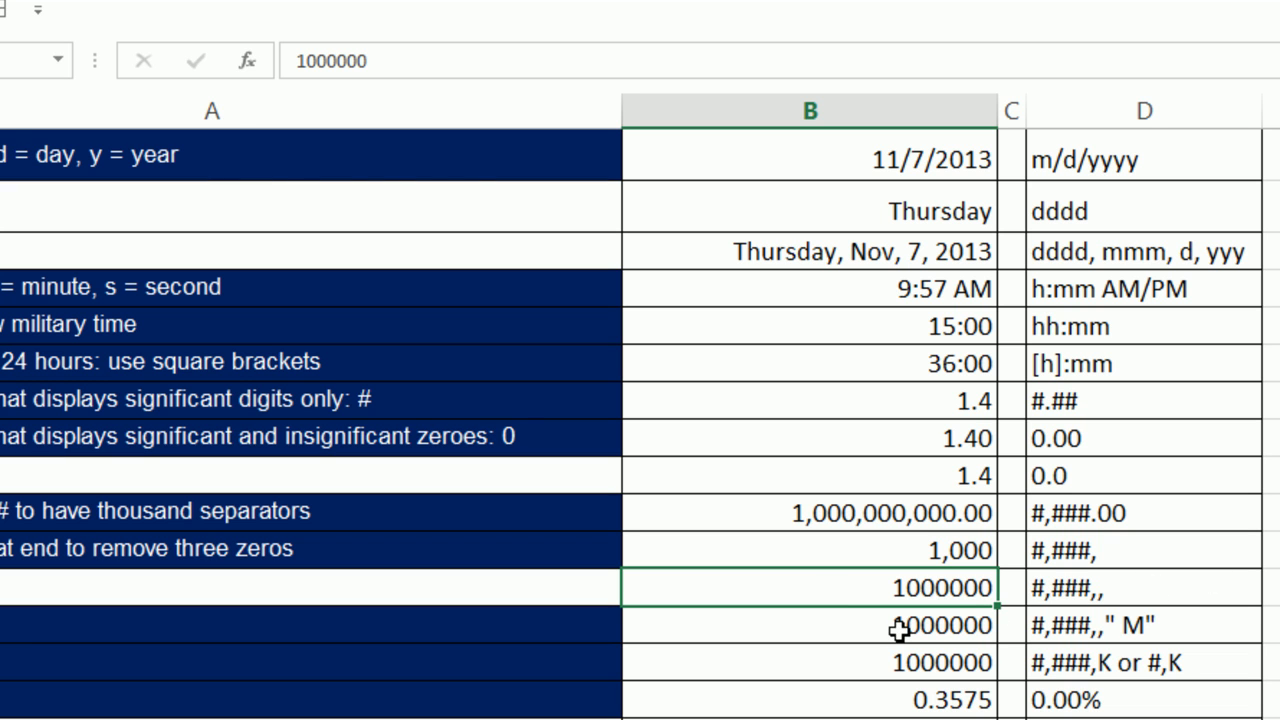
pyautogui.hotkey('ctrl', '1')
pyautogui.click(97, 338)
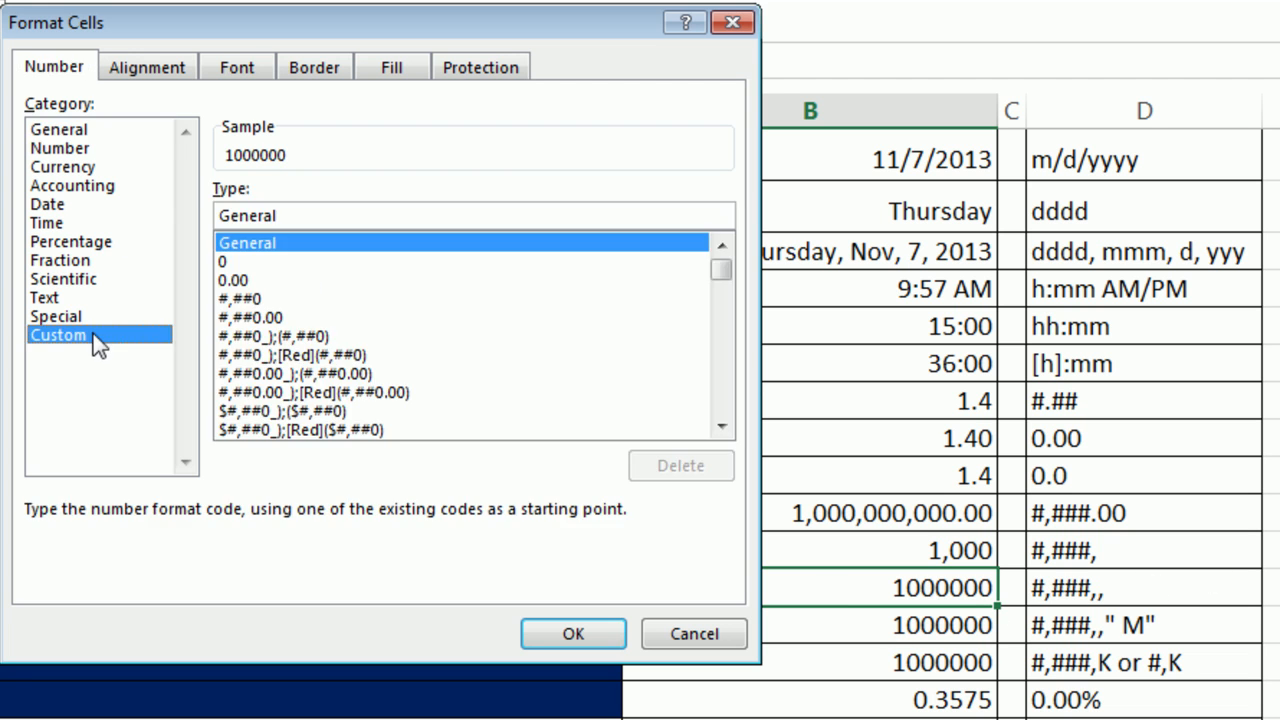
pyautogui.moveTo(329, 214); pyautogui.dragTo(143, 206)
pyautogui.write('#,###')
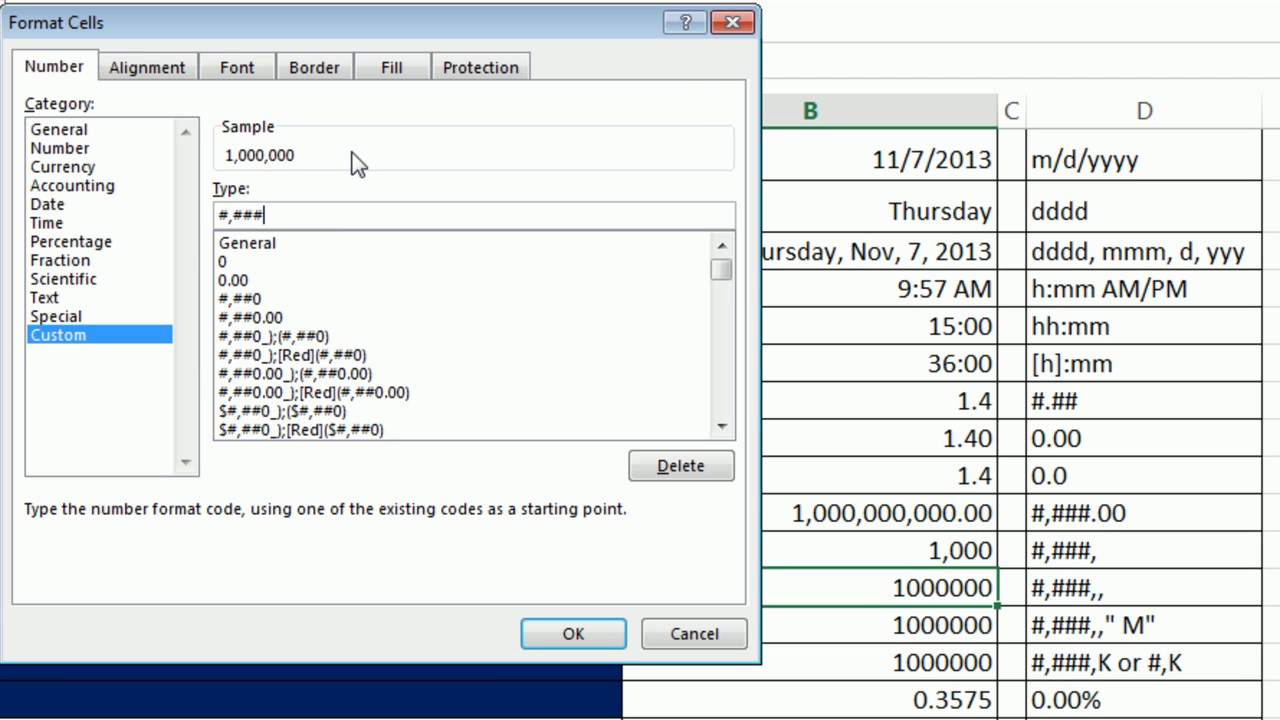
pyautogui.write(',,')
pyautogui.press('Return')
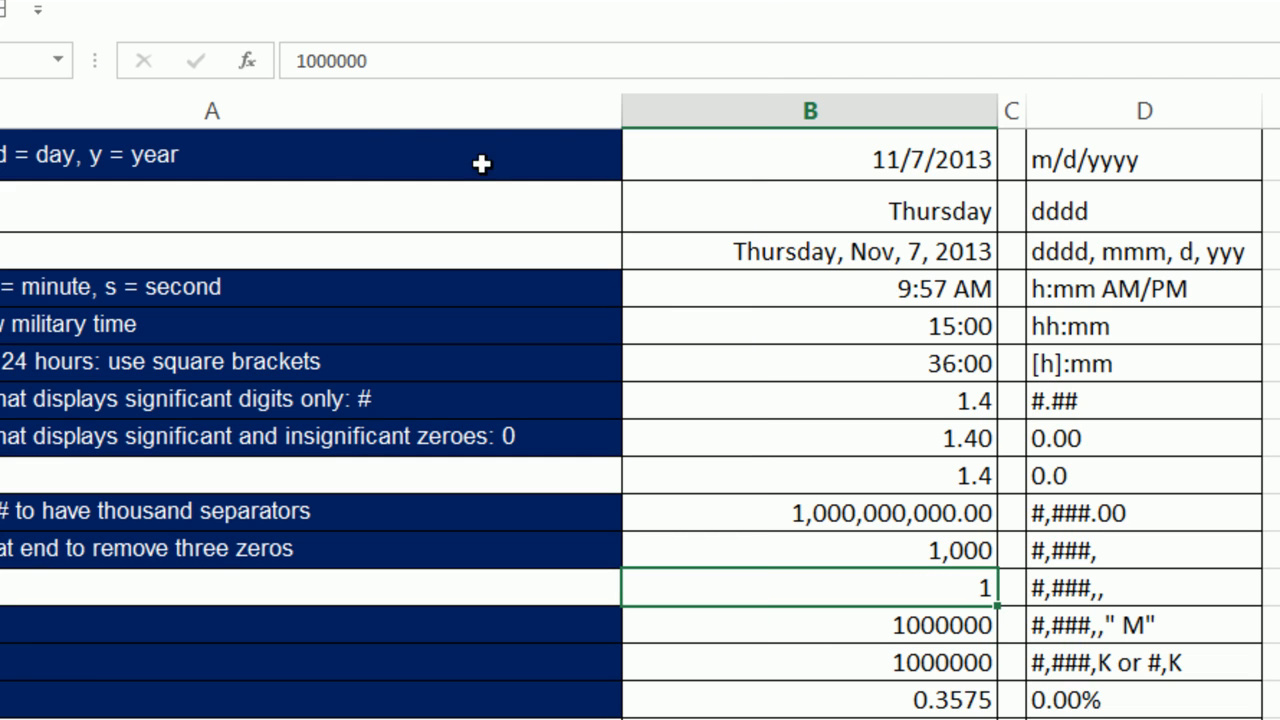
pyautogui.click(856, 626)
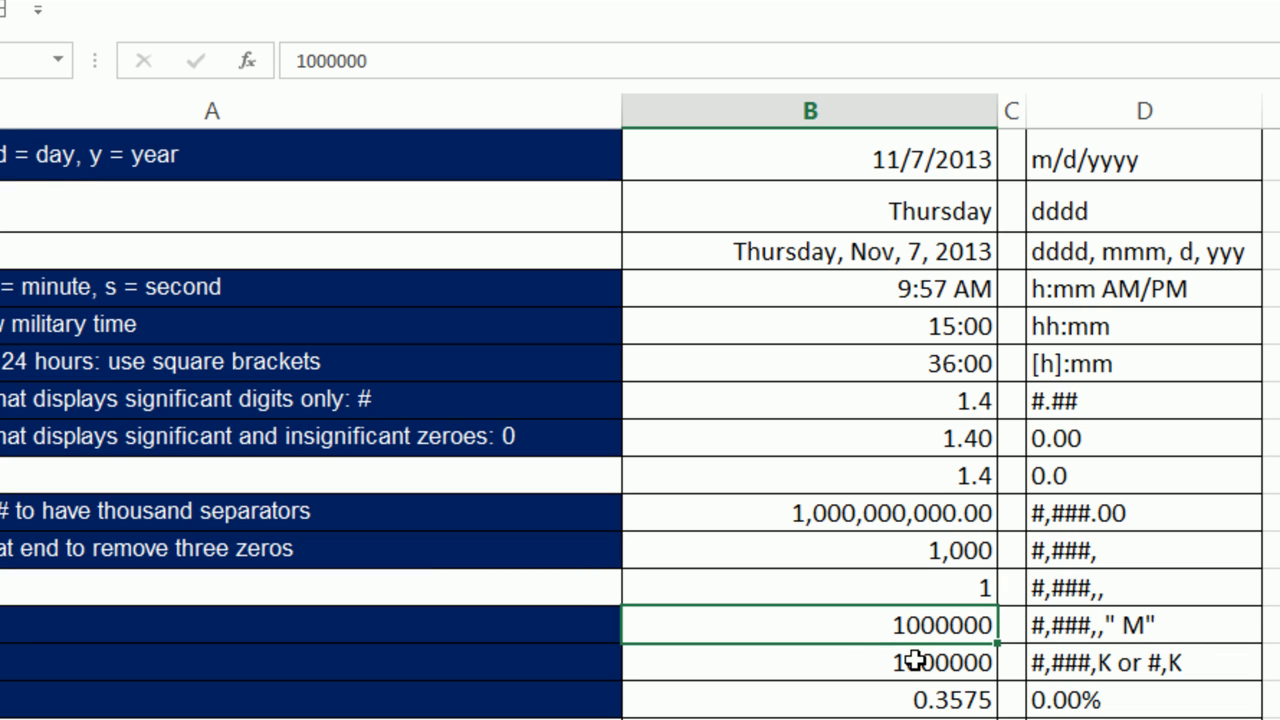
# Give B13 the custom #,###,," M" number format.
pyautogui.hotkey('ctrl', '1')
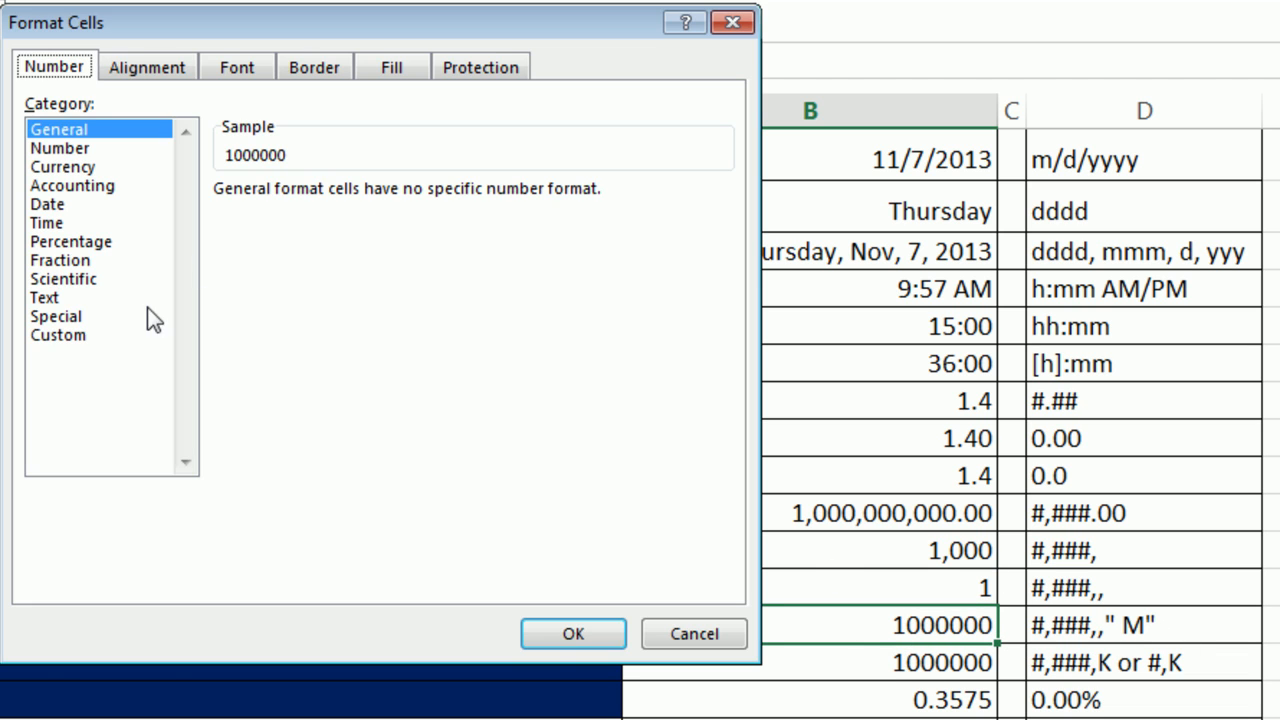
pyautogui.click(53, 337)
pyautogui.click(295, 215)
pyautogui.moveTo(295, 215); pyautogui.dragTo(163, 214)
pyautogui.write('#,###,,')
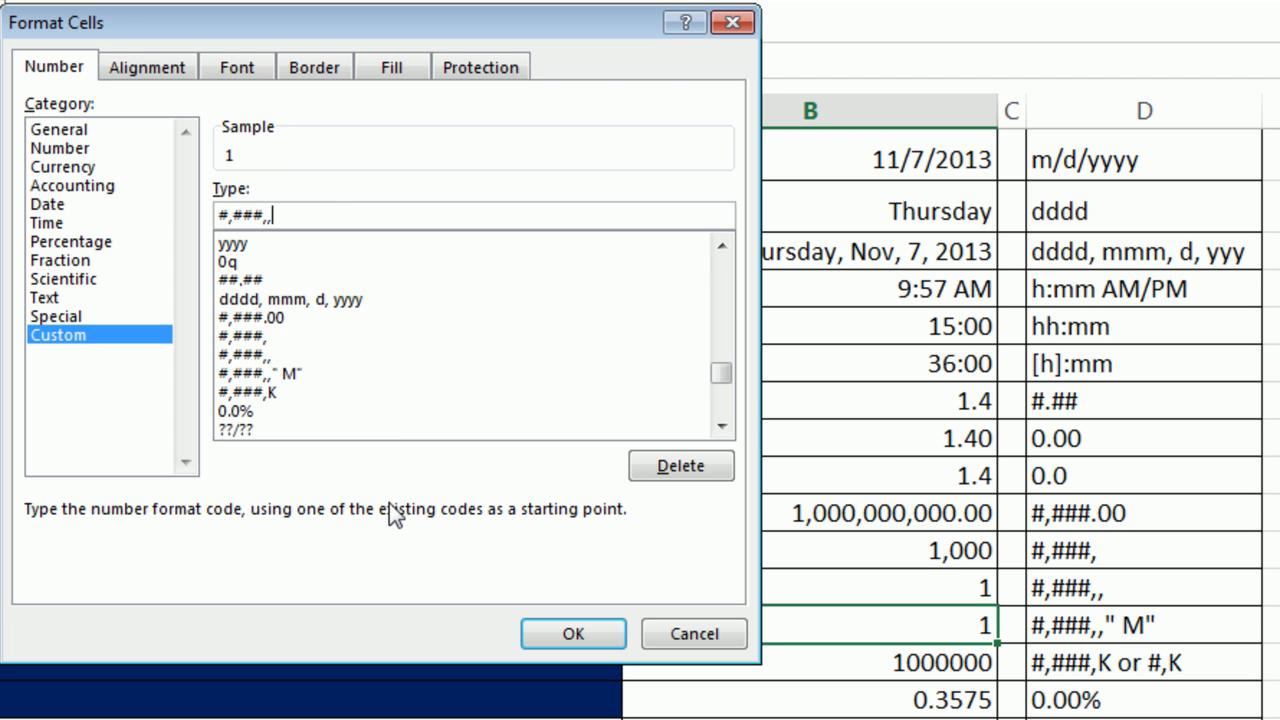
pyautogui.write('" M"')
pyautogui.click(618, 634)
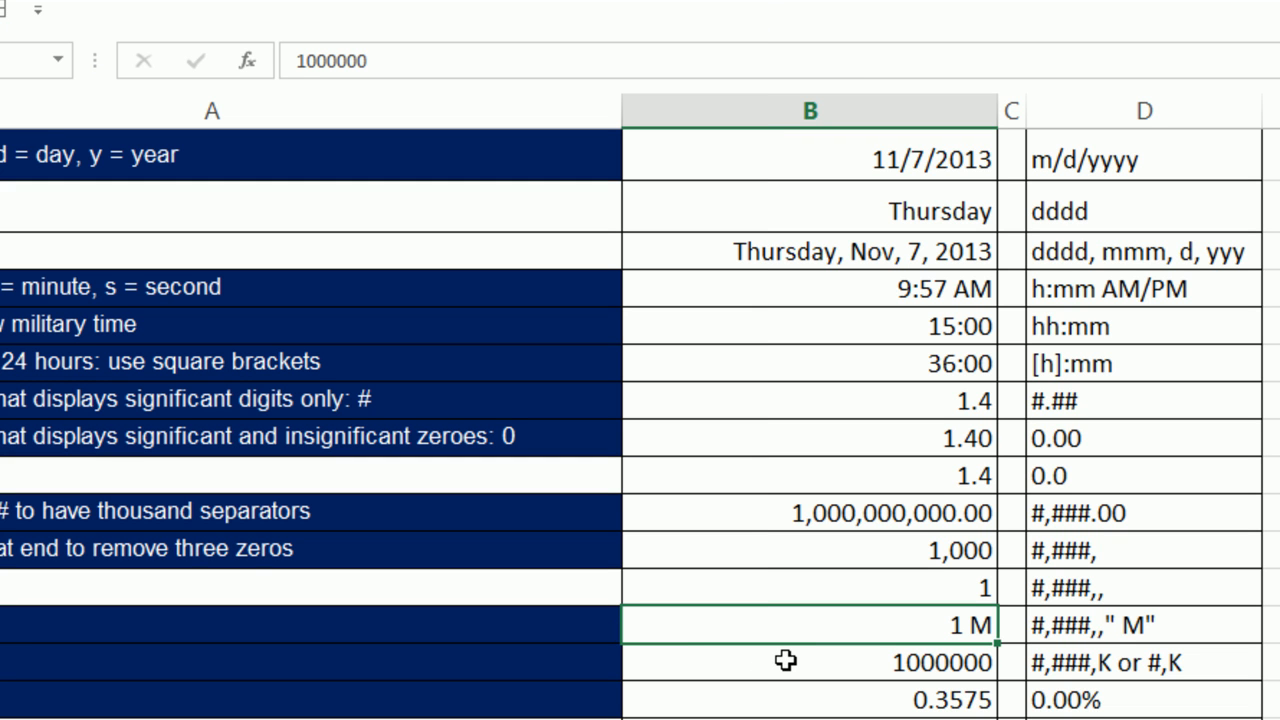
pyautogui.write('1000000000')
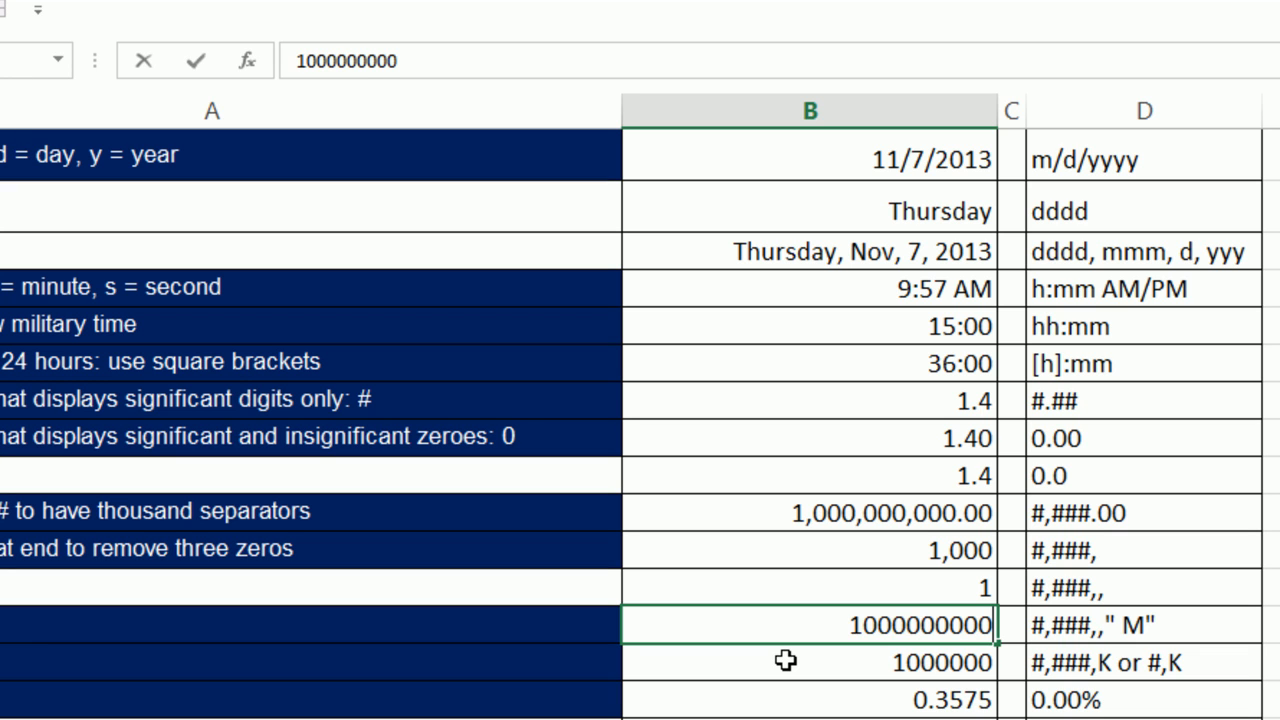
pyautogui.hotkey('ctrl', 'Return')
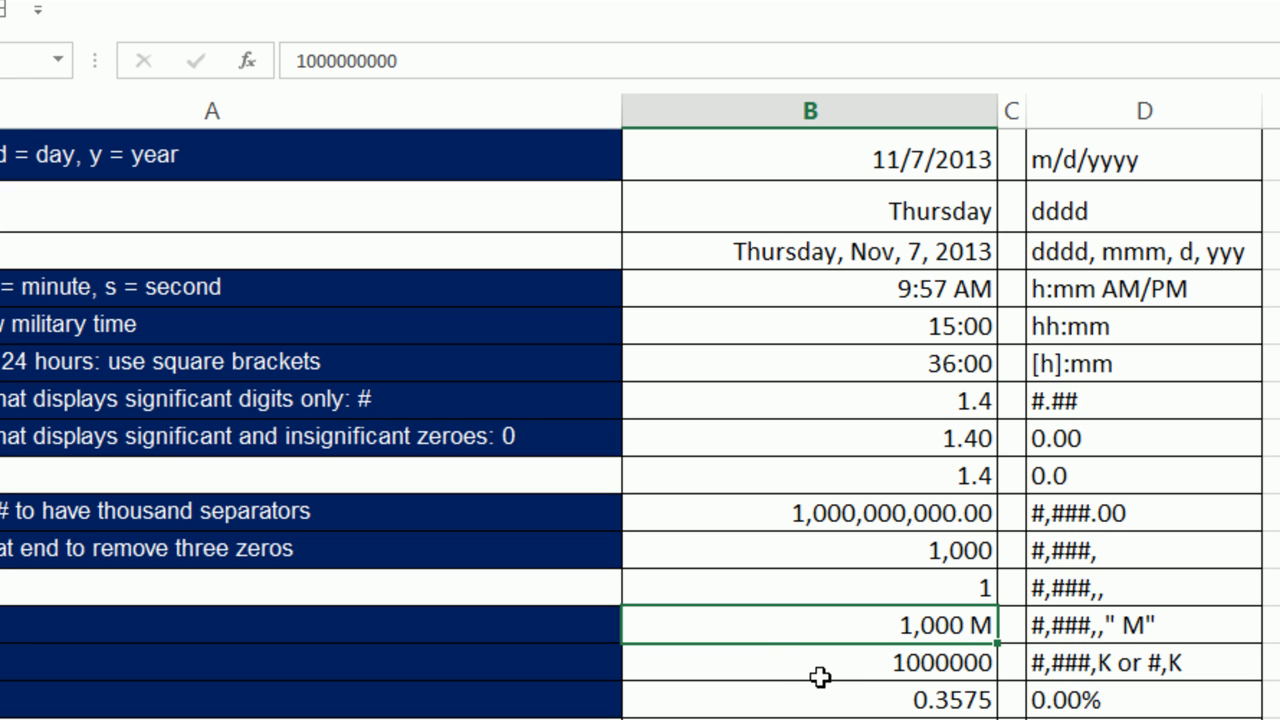
pyautogui.click(818, 667)
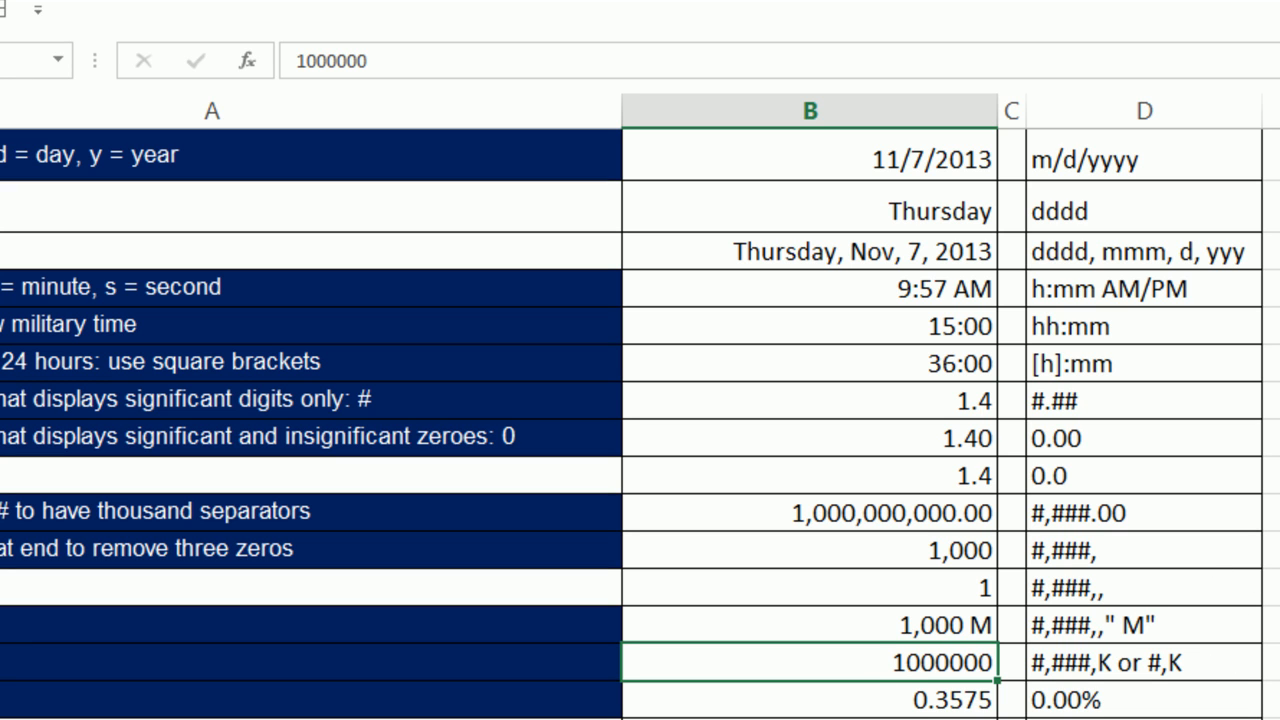
# Format B14 with the custom #,###,K code so it reads 1,000K.
pyautogui.hotkey('ctrl', '1')
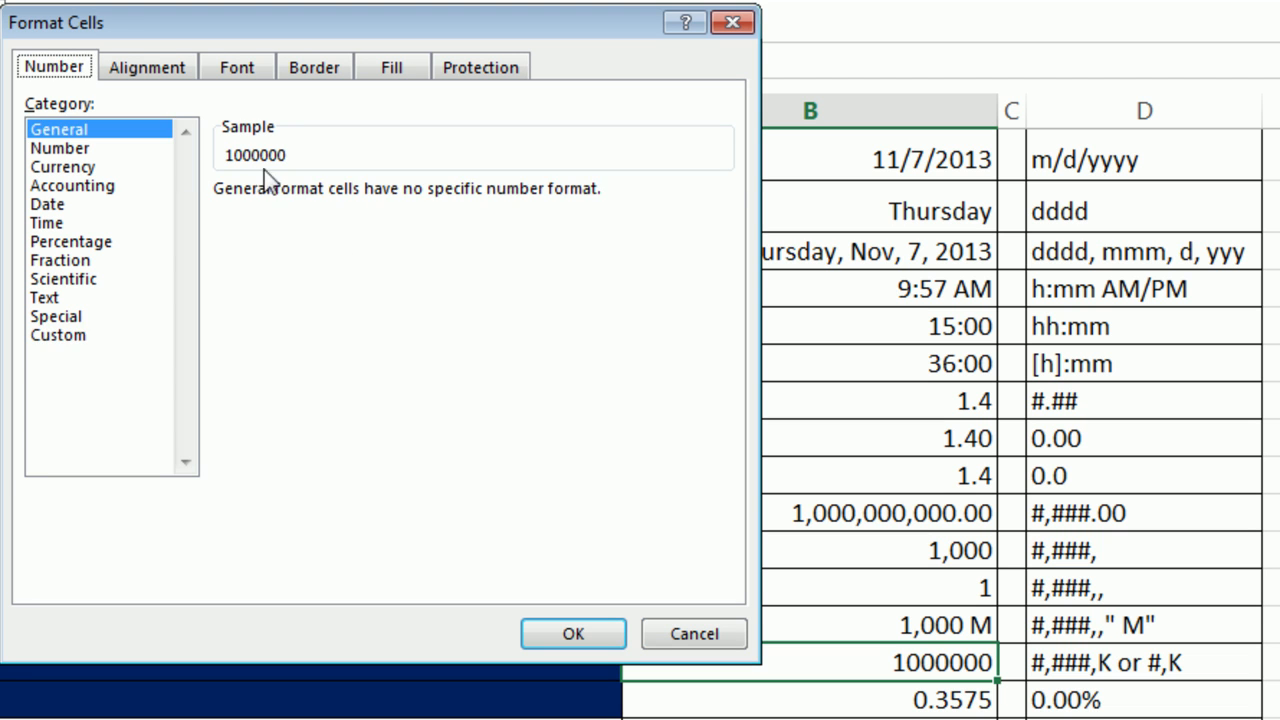
pyautogui.click(54, 336)
pyautogui.moveTo(314, 217); pyautogui.dragTo(163, 206)
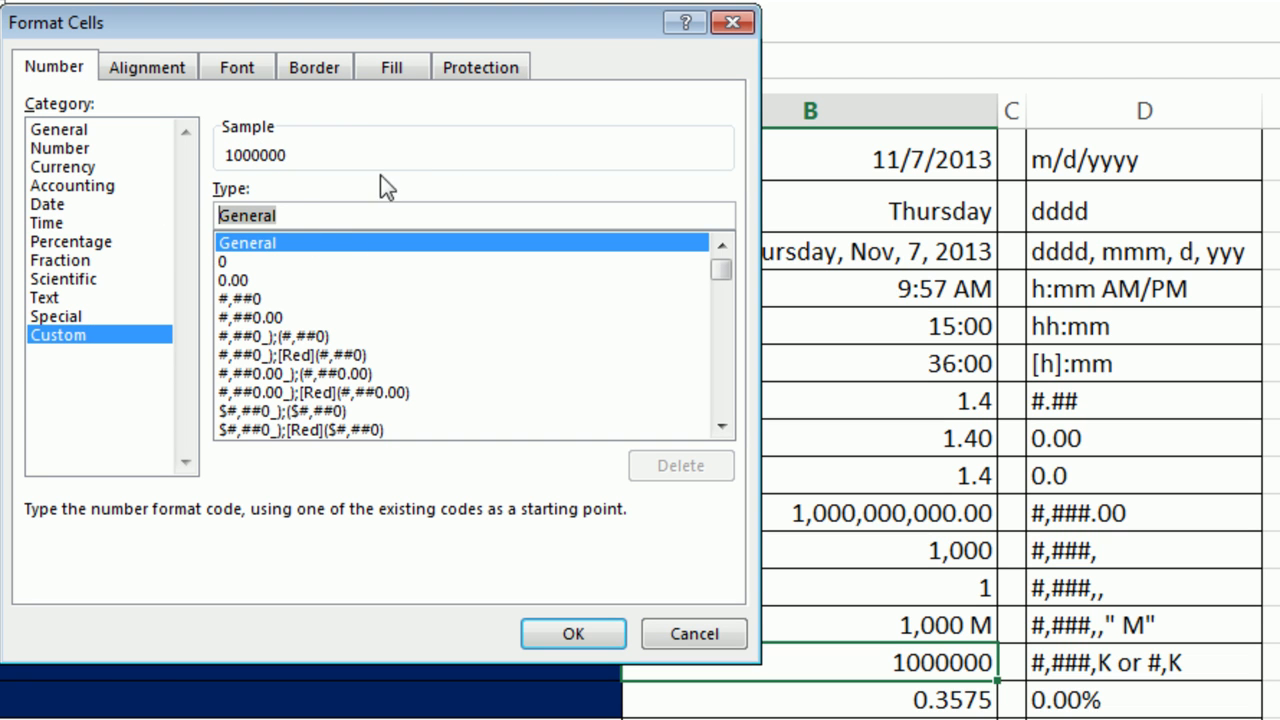
pyautogui.write('#,###,')
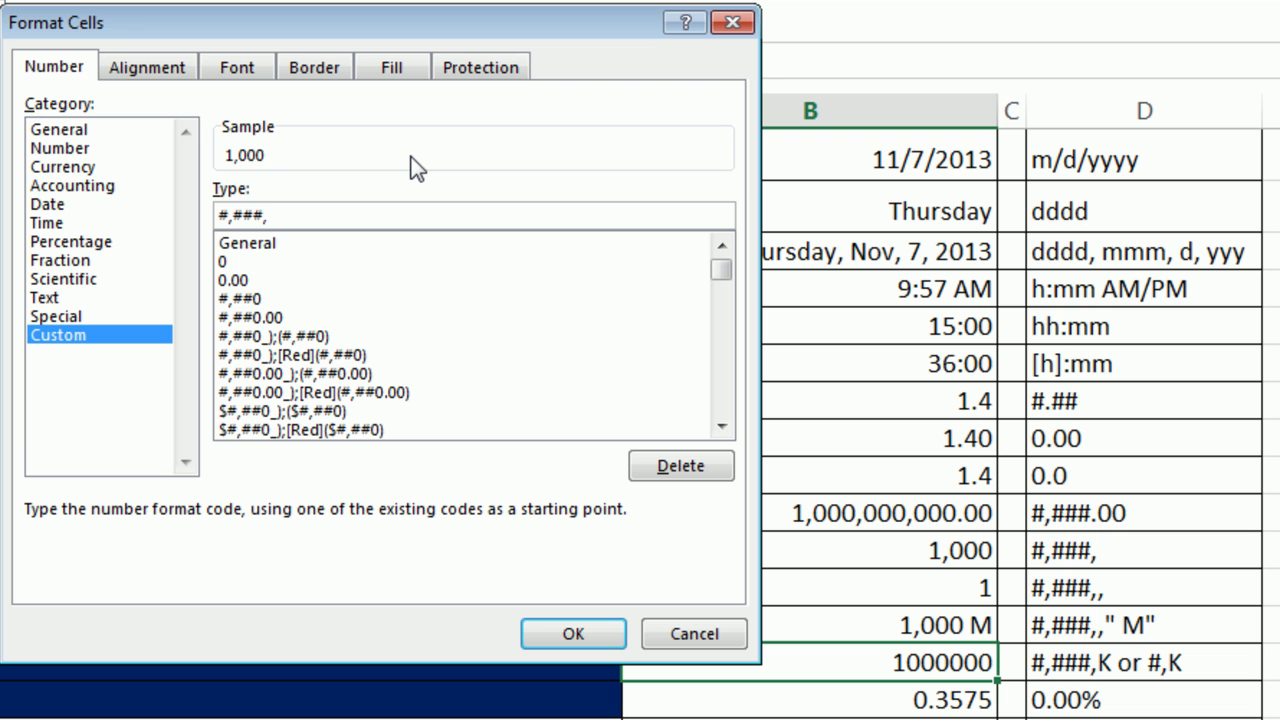
pyautogui.write('K')
pyautogui.click(579, 633)
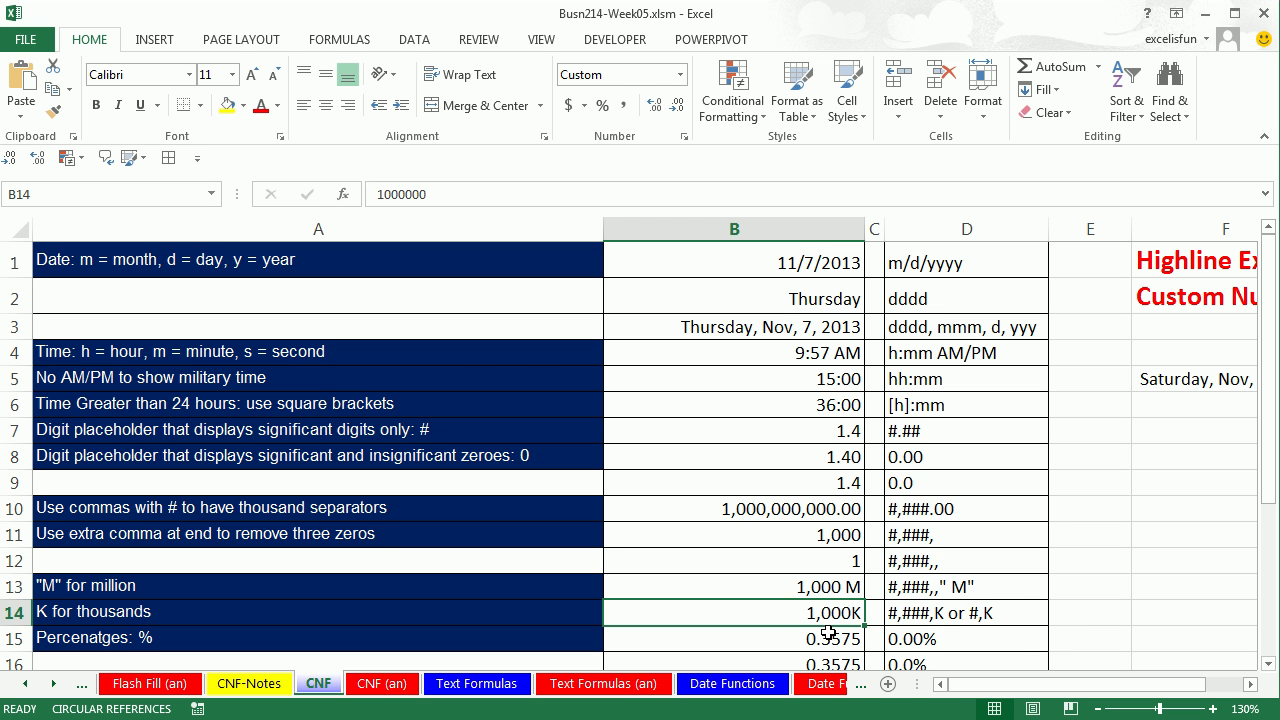
# Enter 1000000 in E14 and give it a #,K custom code showing 1000K.
pyautogui.click(1110, 612)
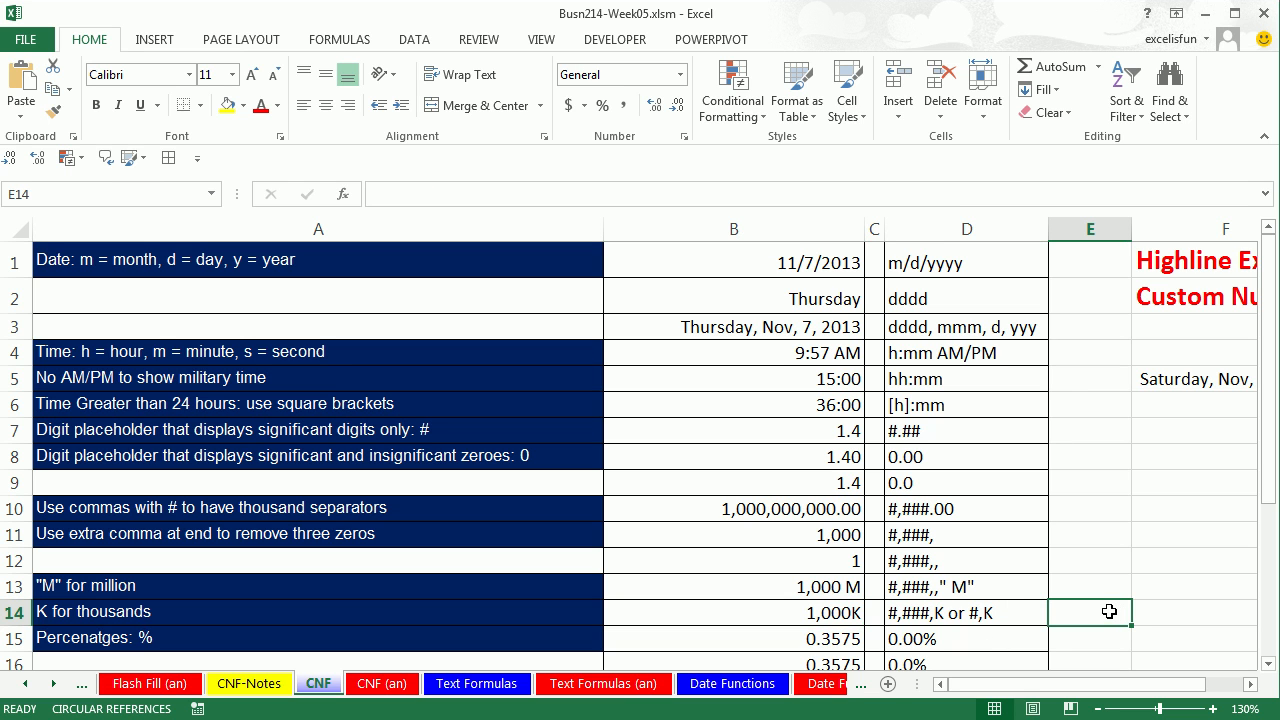
pyautogui.write('1000')
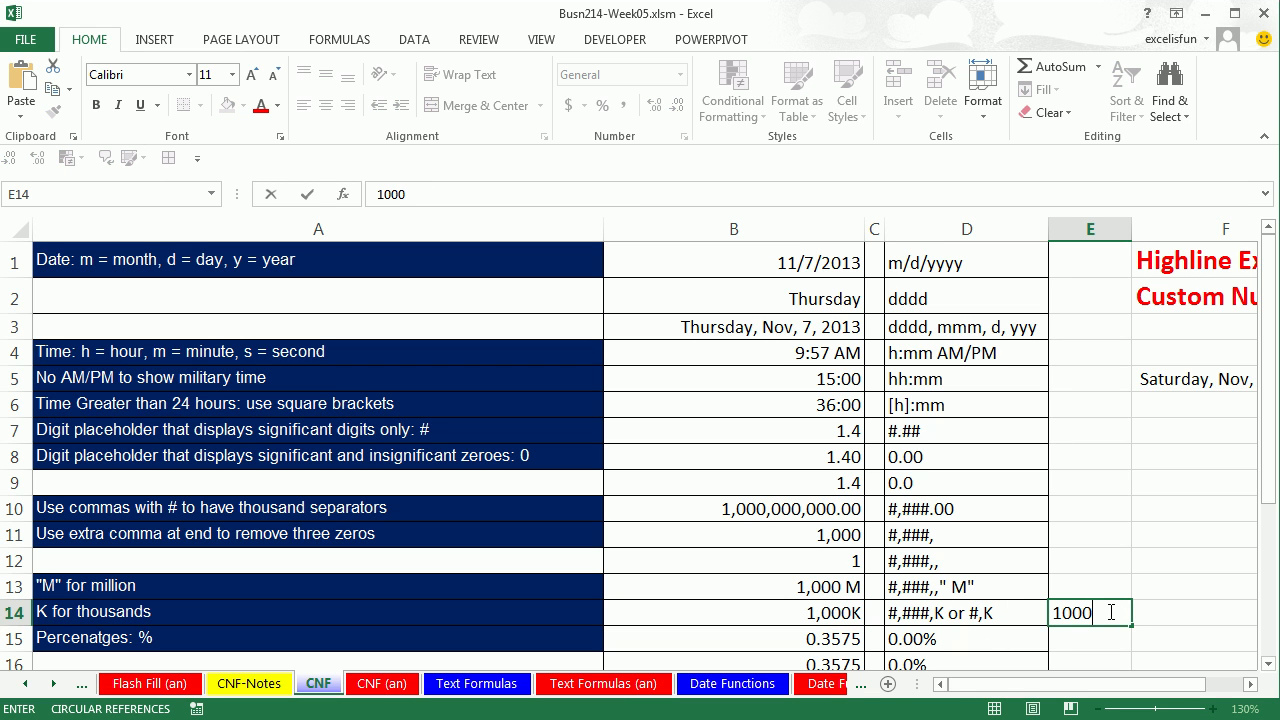
pyautogui.write('000')
pyautogui.hotkey('ctrl', 'Return')
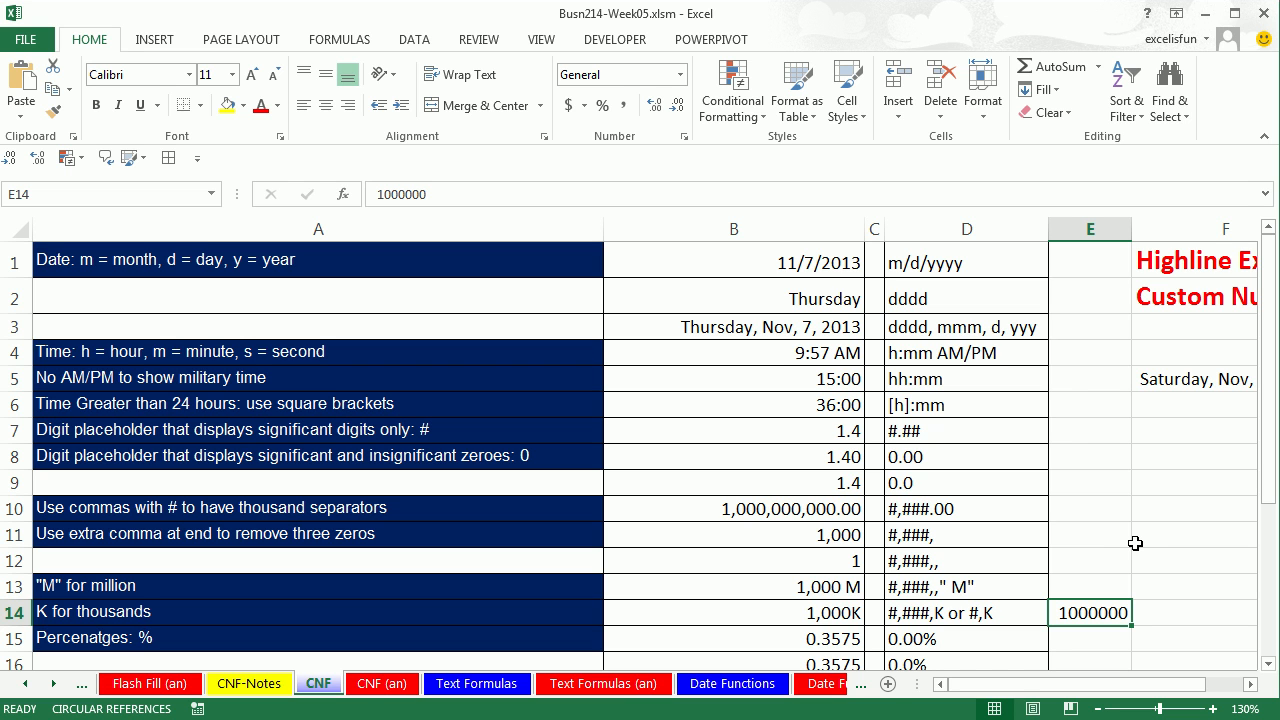
pyautogui.hotkey('ctrl', '1')
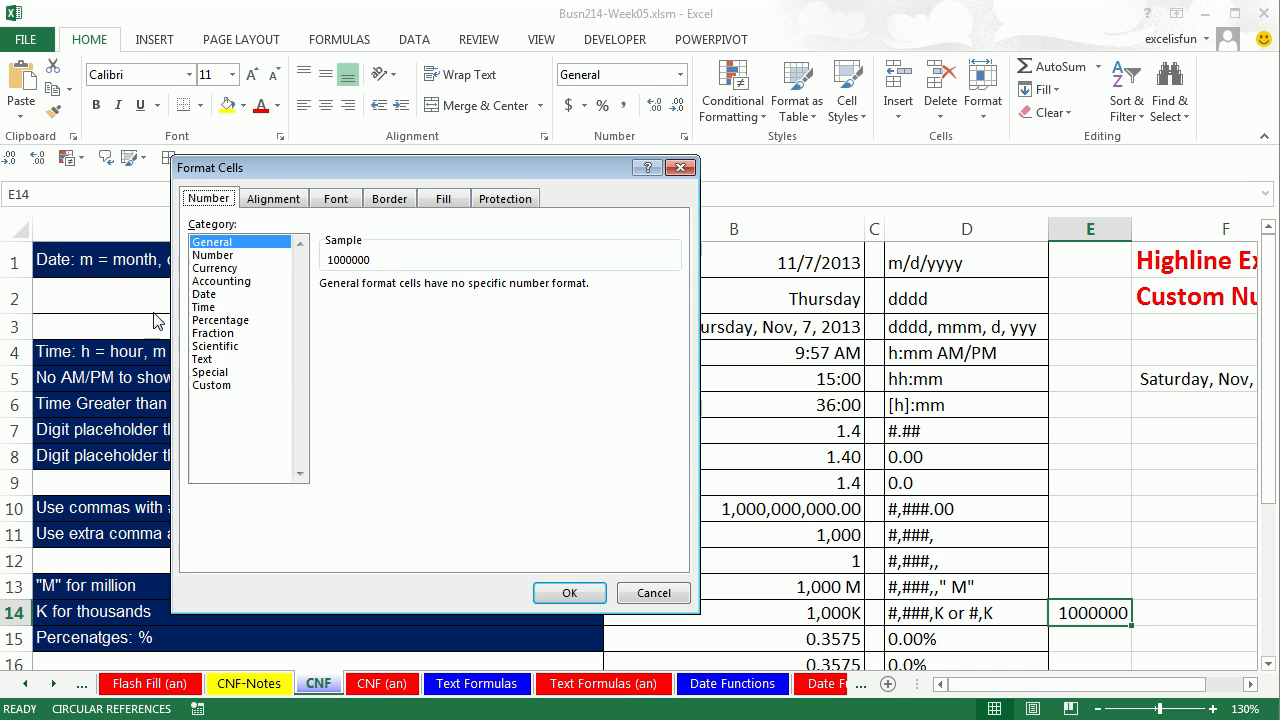
pyautogui.click(211, 385)
pyautogui.moveTo(406, 306); pyautogui.dragTo(296, 300)
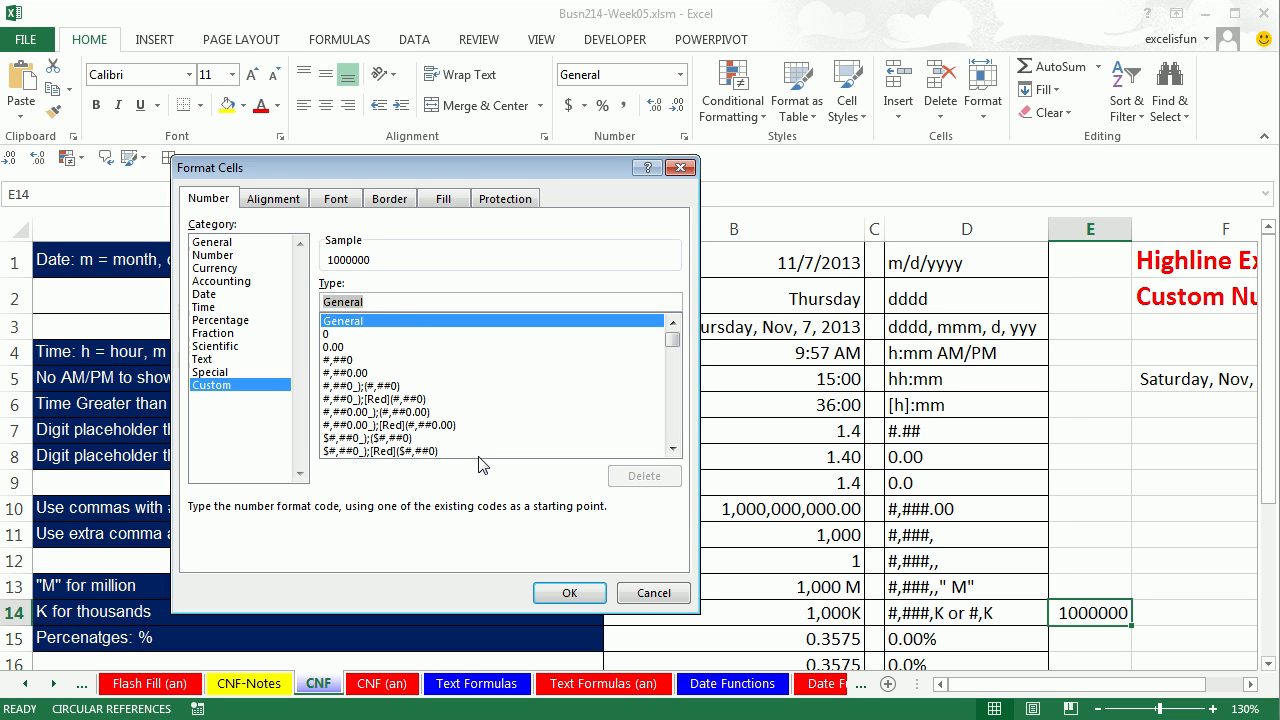
pyautogui.write('#')
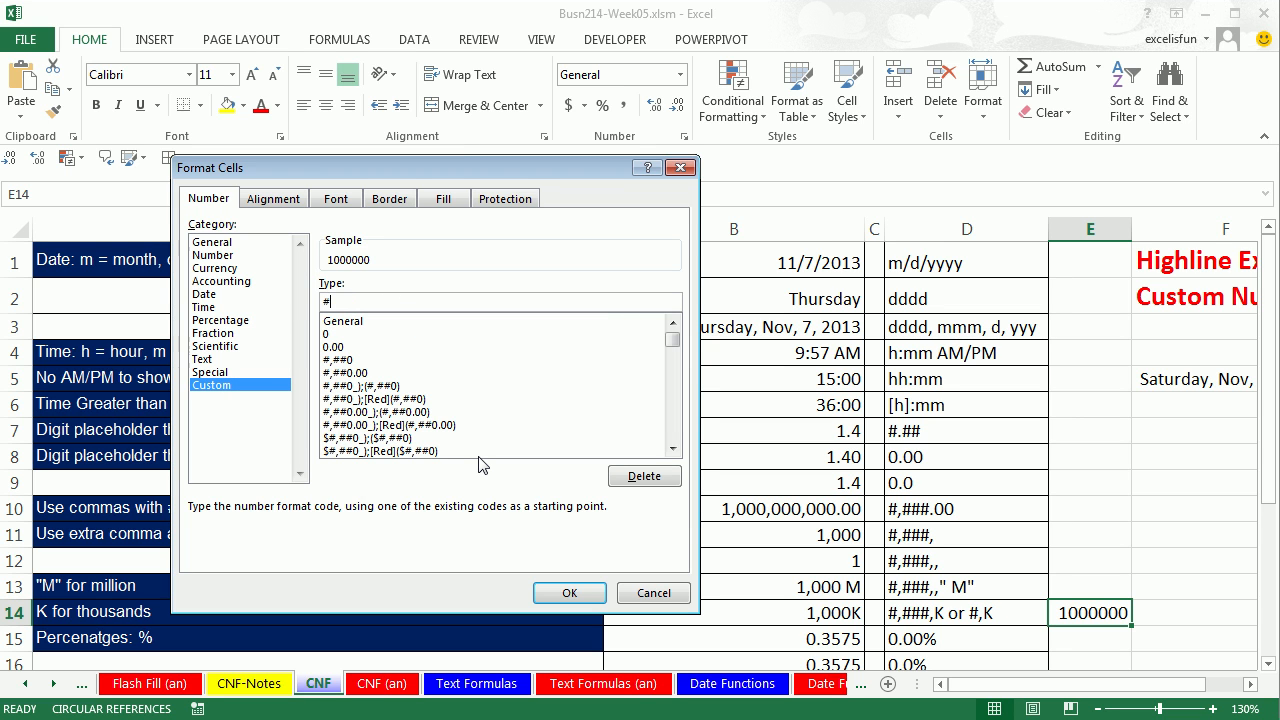
pyautogui.write(',')
pyautogui.click(576, 598)
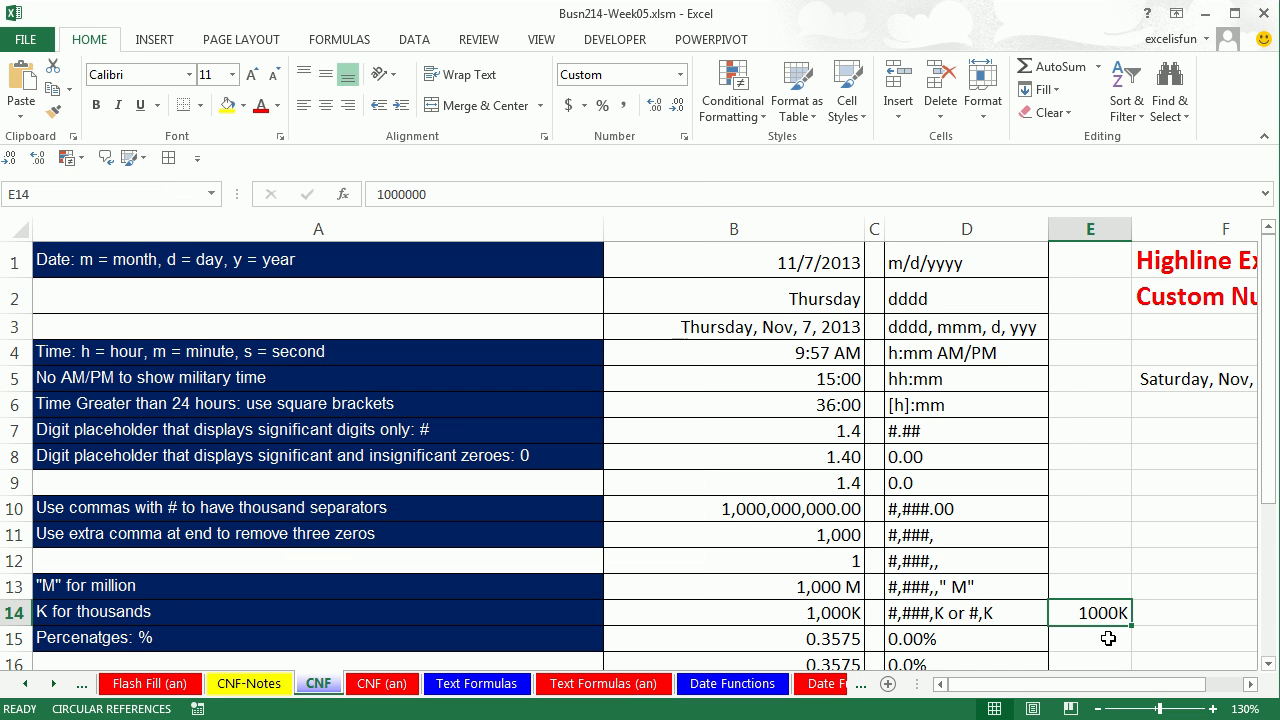
pyautogui.click(1268, 663)
# Format B15's 0.3575 with the custom 0.00% code to show 35.75%.
pyautogui.scroll(-2, 1271, 667)
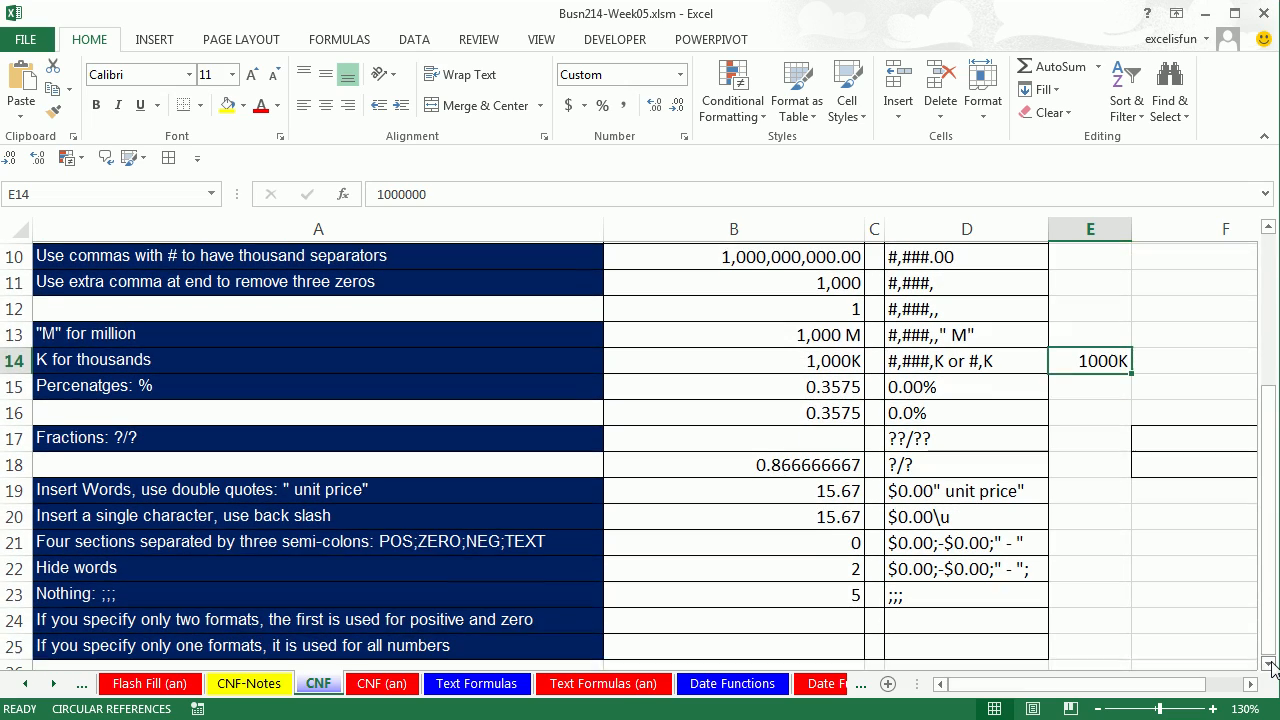
pyautogui.click(761, 386)
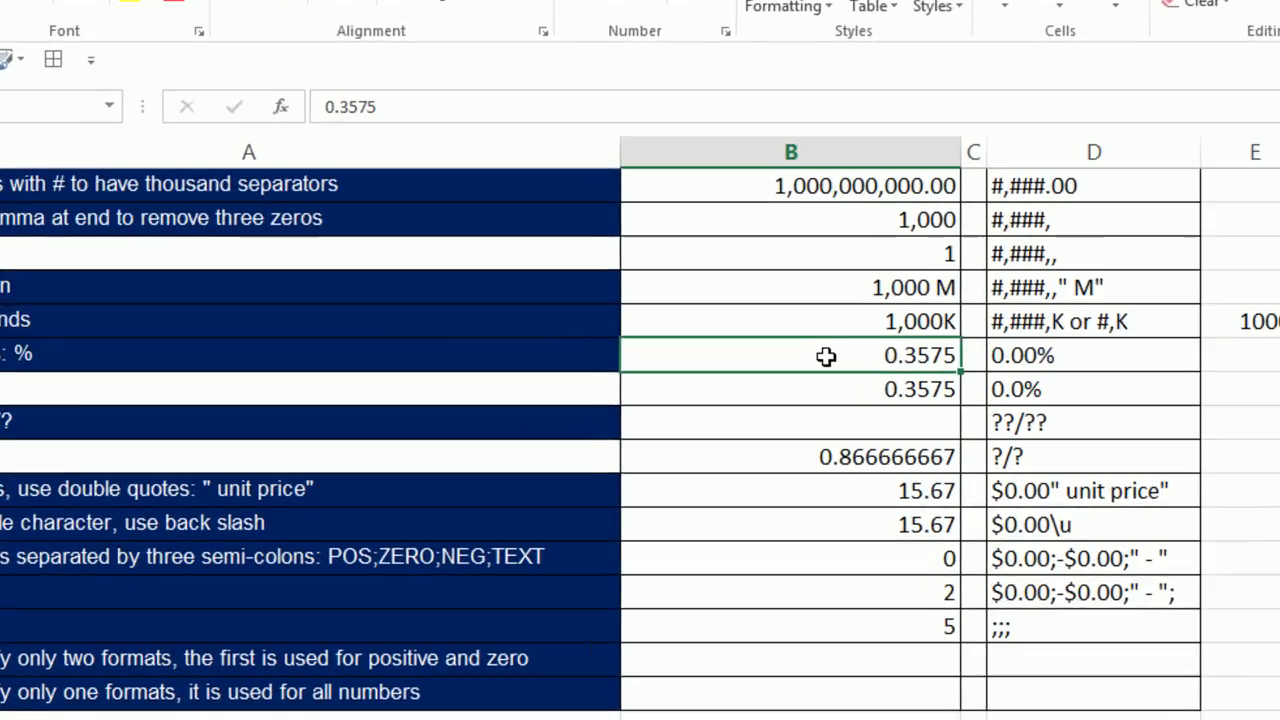
pyautogui.hotkey('ctrl', '1')
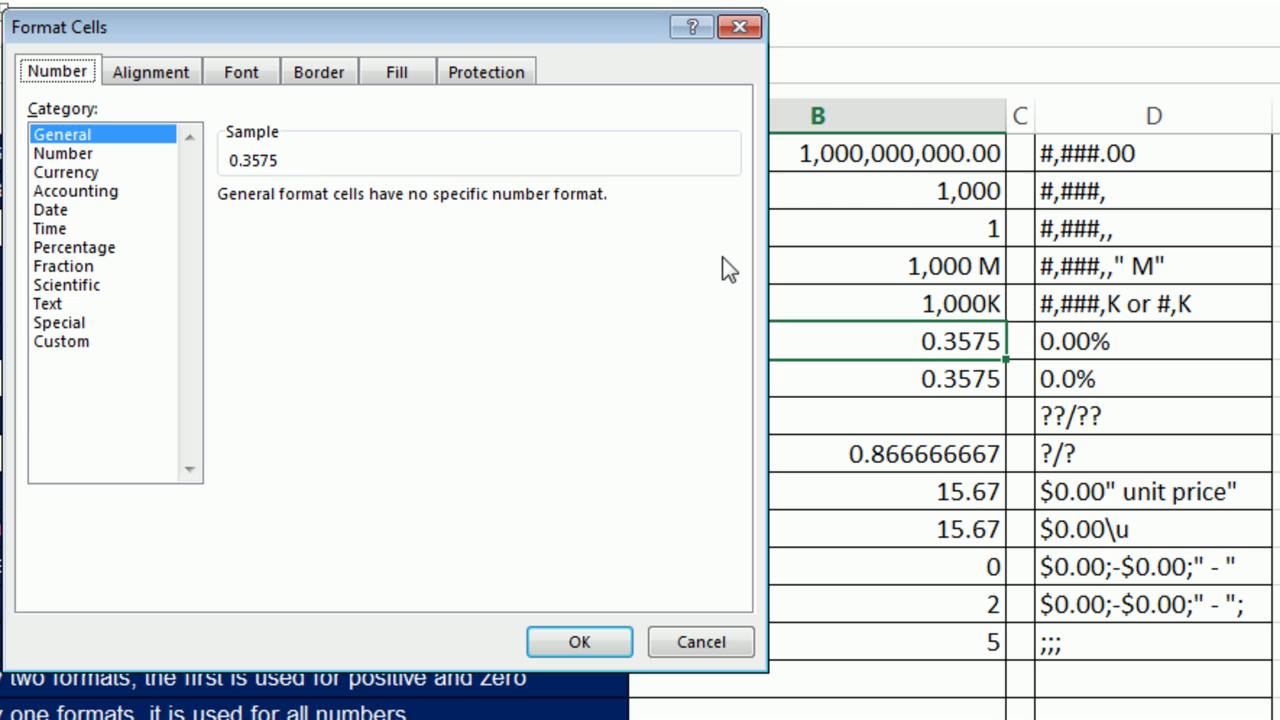
pyautogui.click(52, 341)
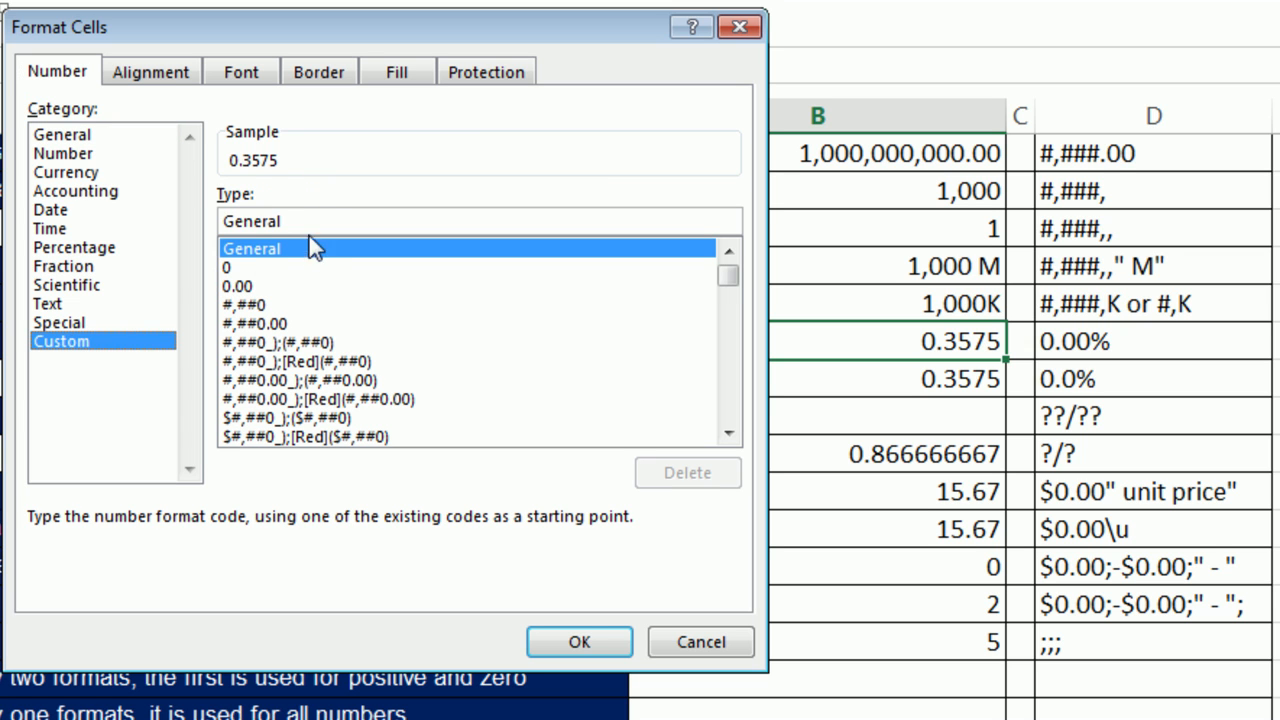
pyautogui.doubleClick(318, 220)
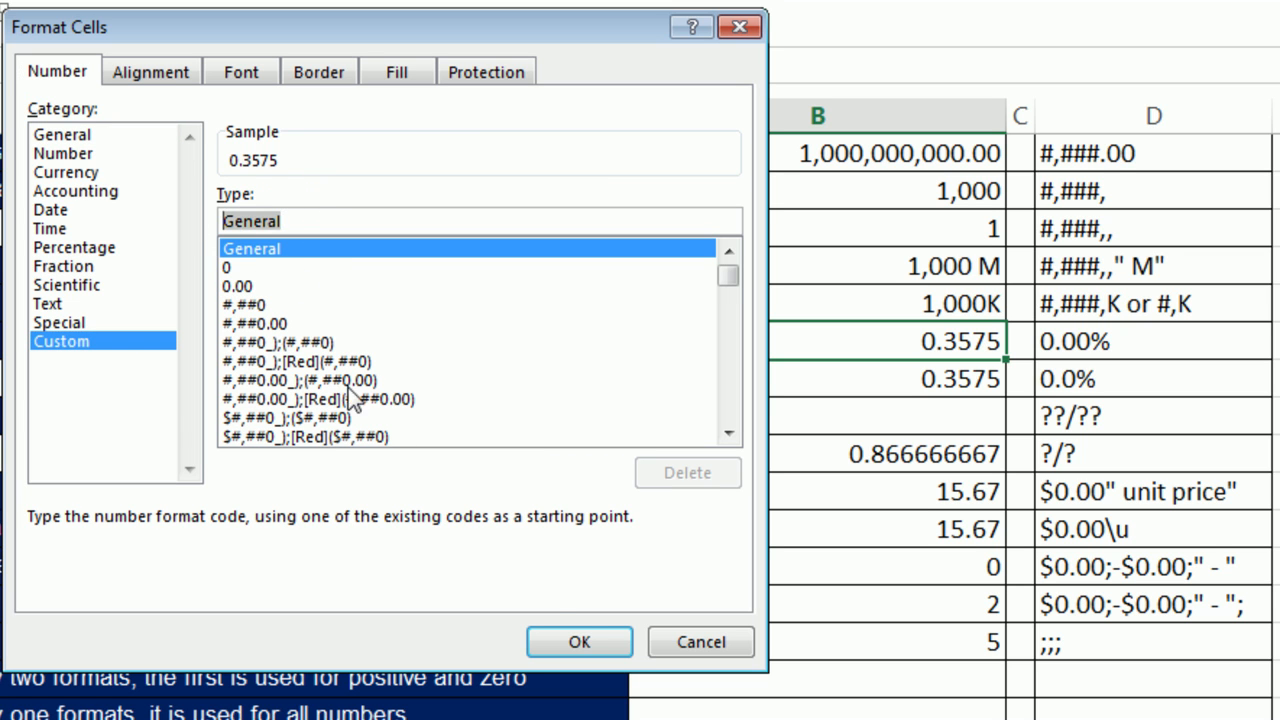
pyautogui.write('0.00')
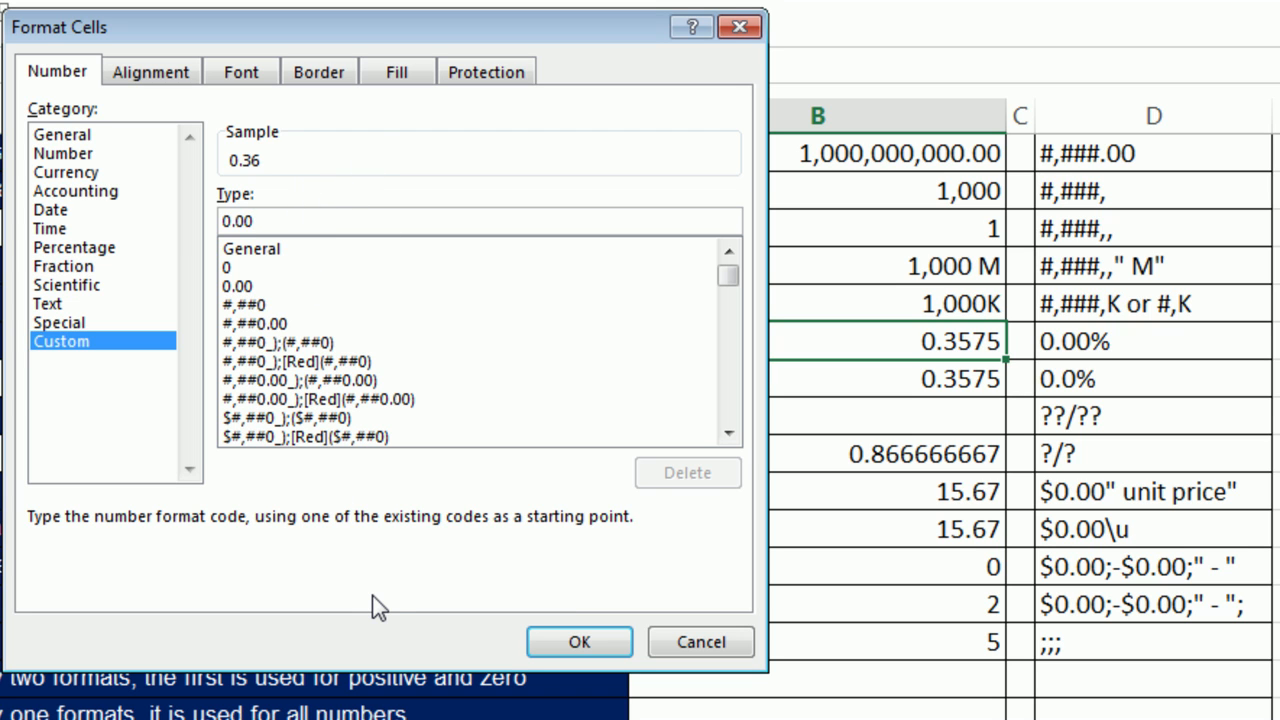
pyautogui.write('%')
pyautogui.click(611, 640)
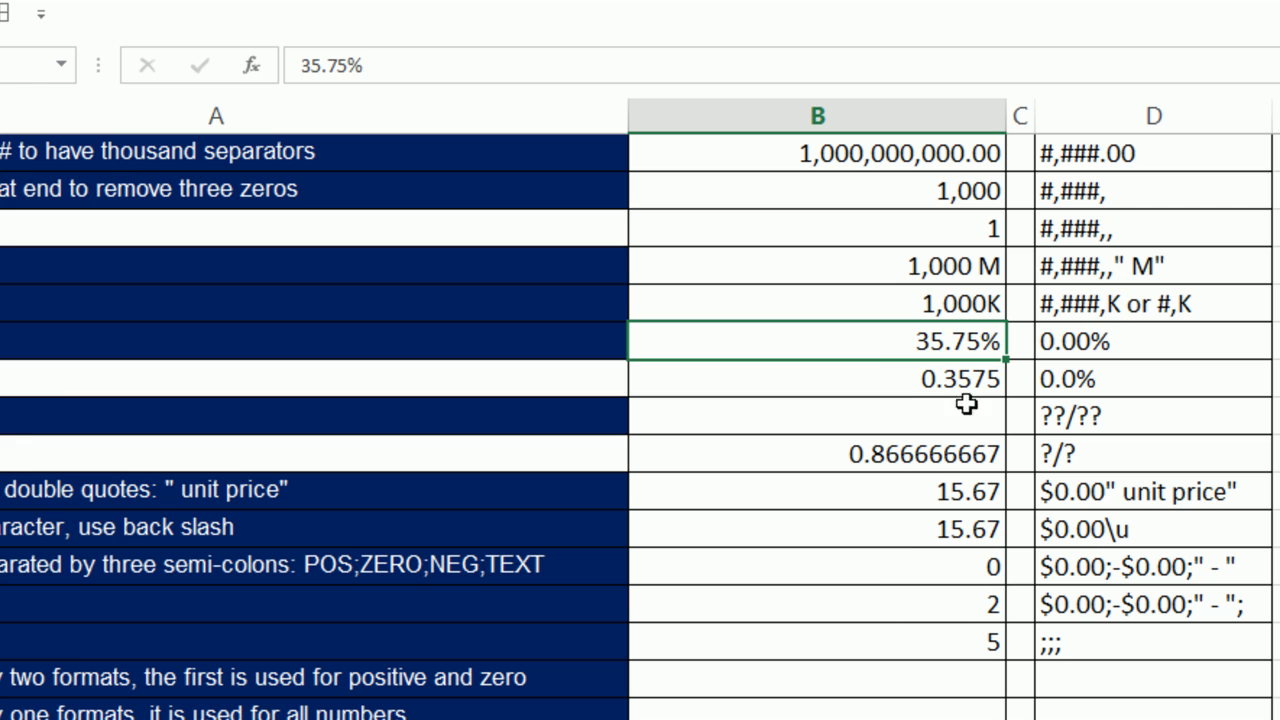
# Format B16 with the custom 0.0% code to show 35.8%.
pyautogui.click(903, 377)
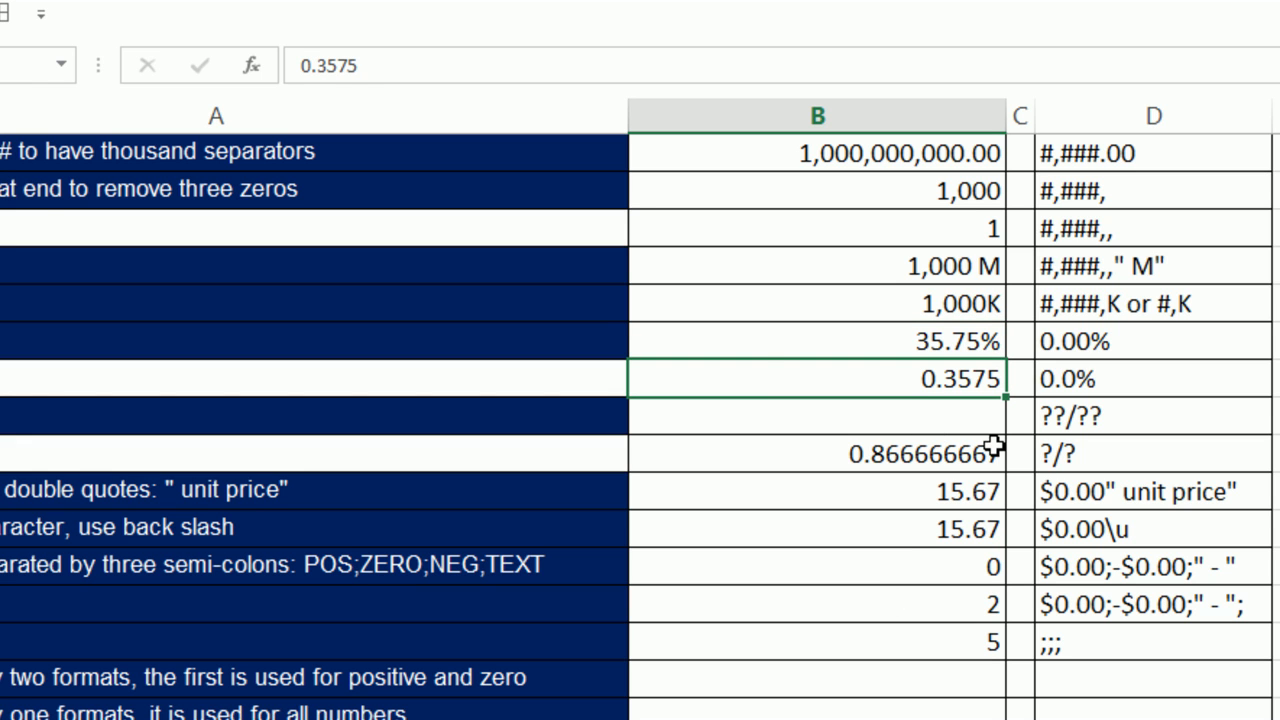
pyautogui.hotkey('ctrl', '1')
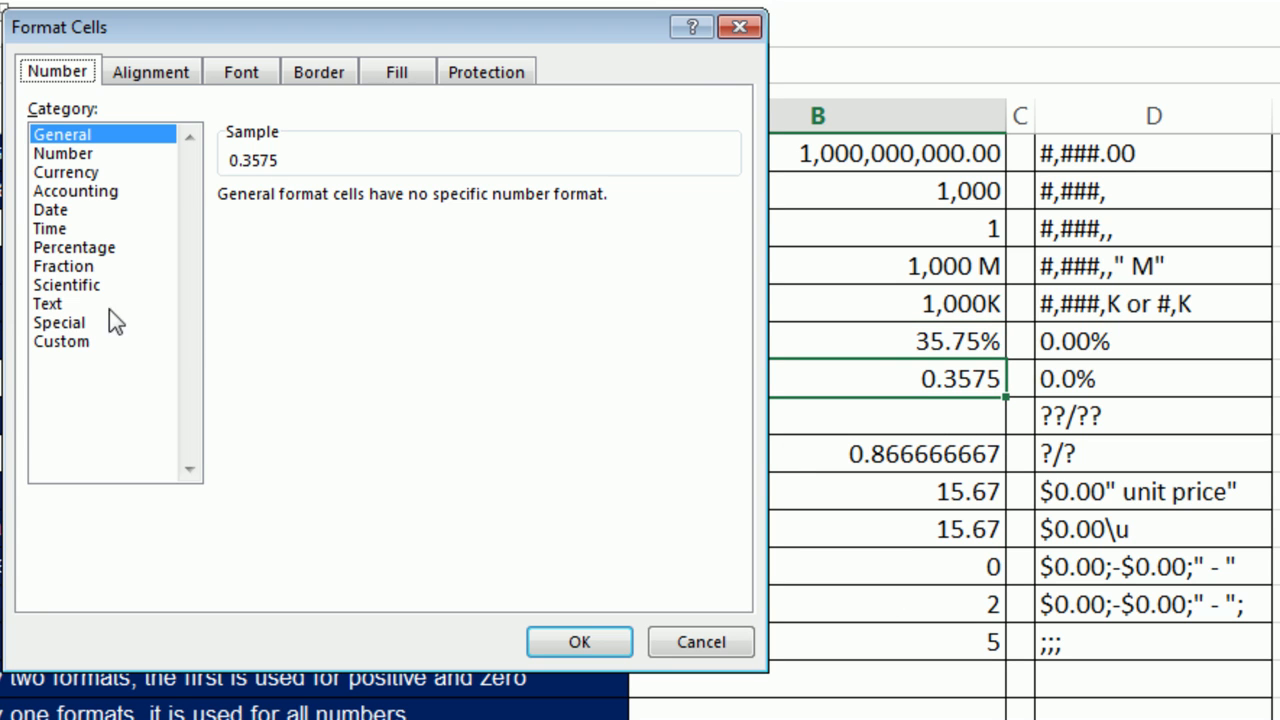
pyautogui.click(85, 344)
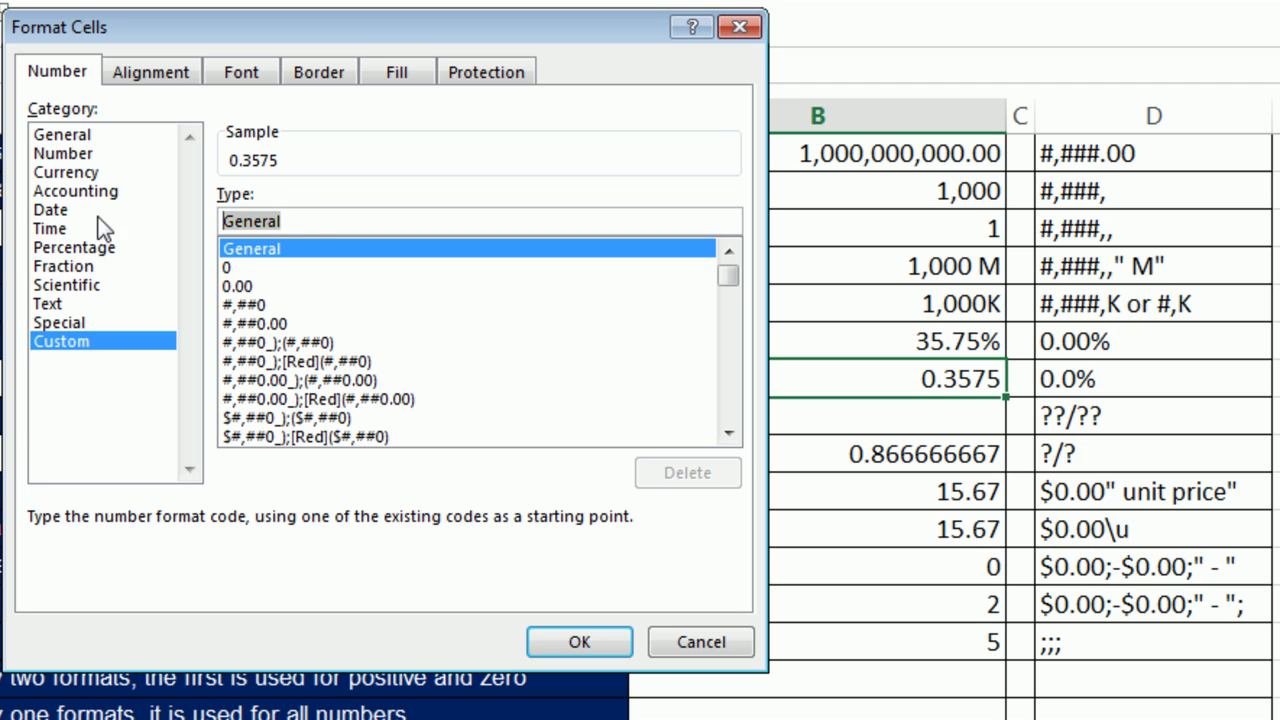
pyautogui.write('.0%')
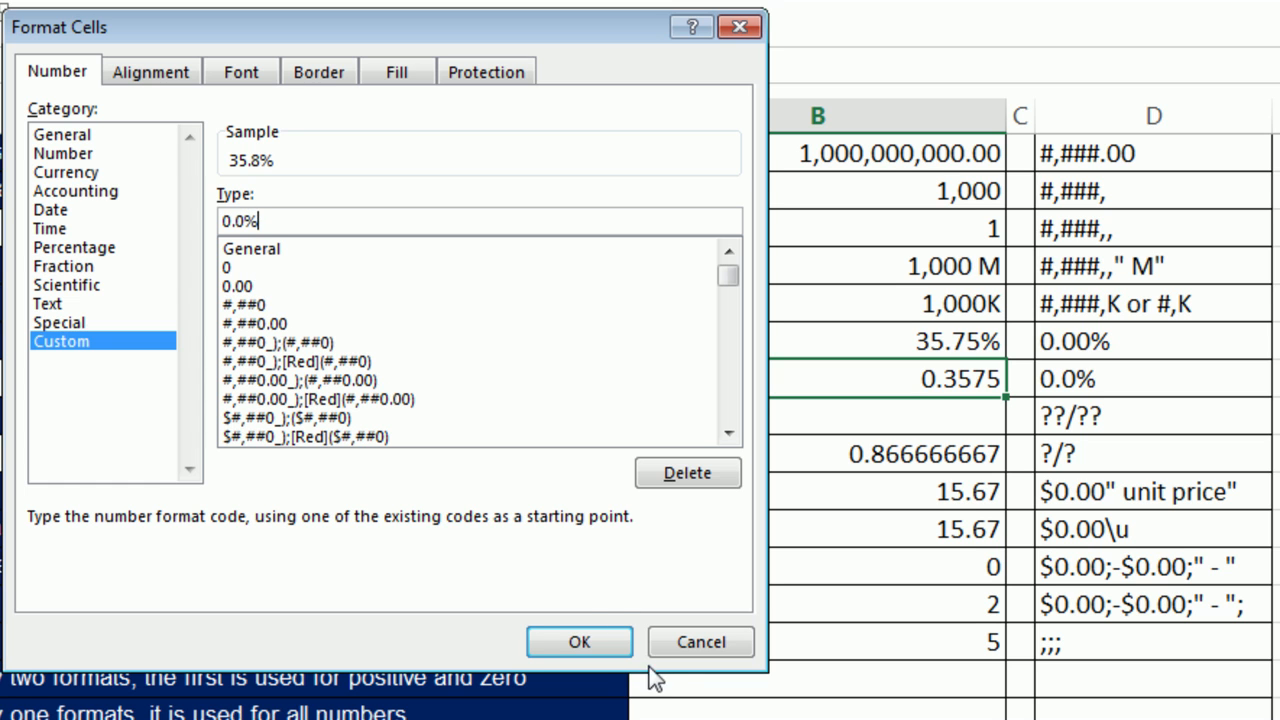
pyautogui.click(605, 658)
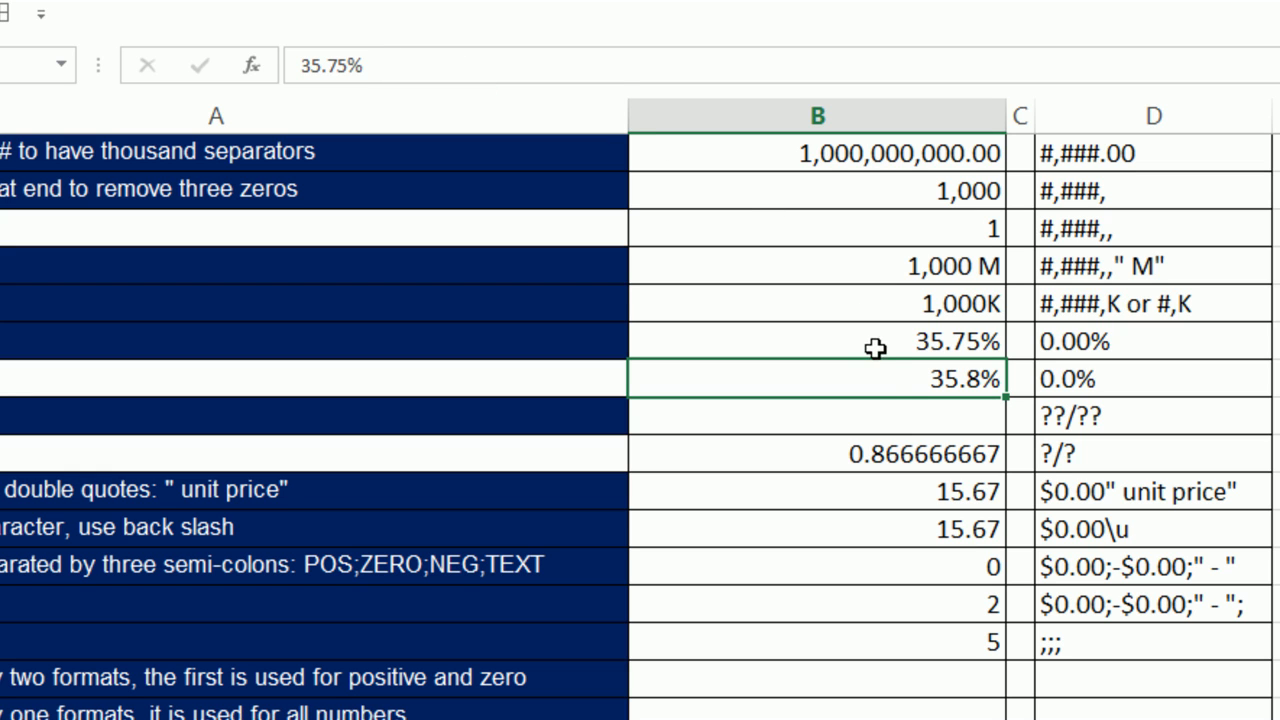
# Enter the formula =13/15 in B17.
pyautogui.click(897, 414)
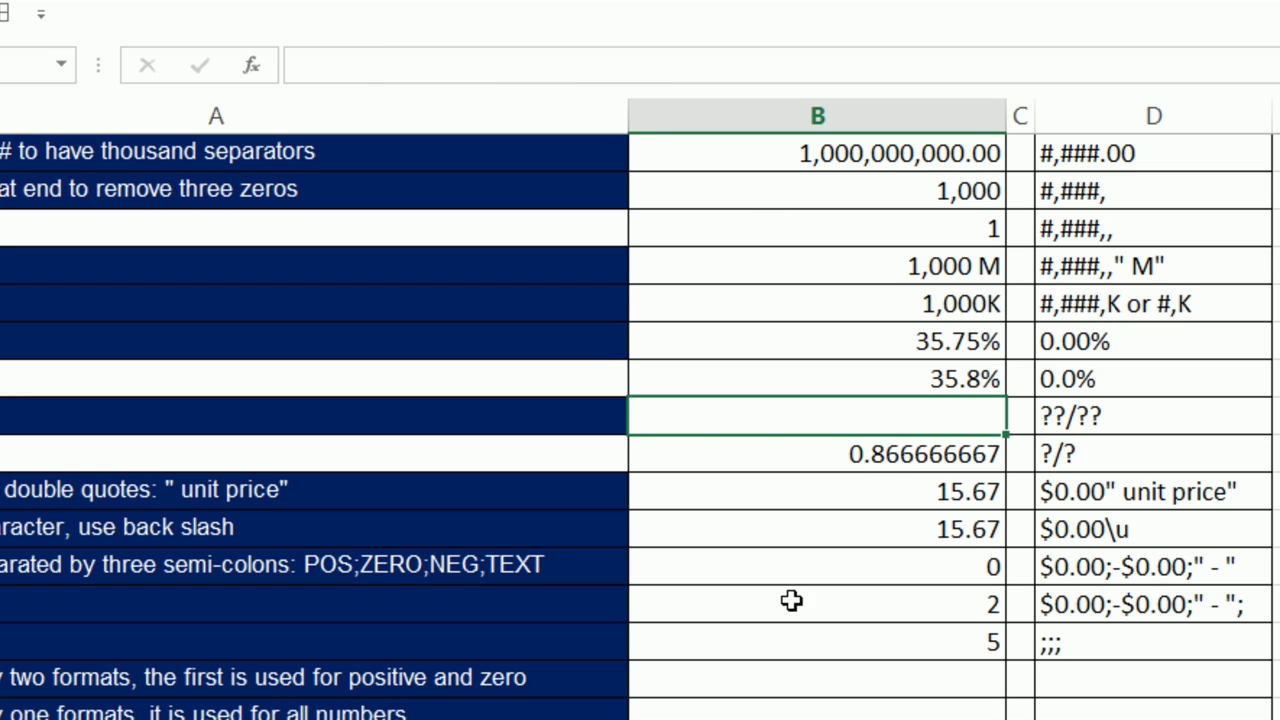
pyautogui.write('13/15')
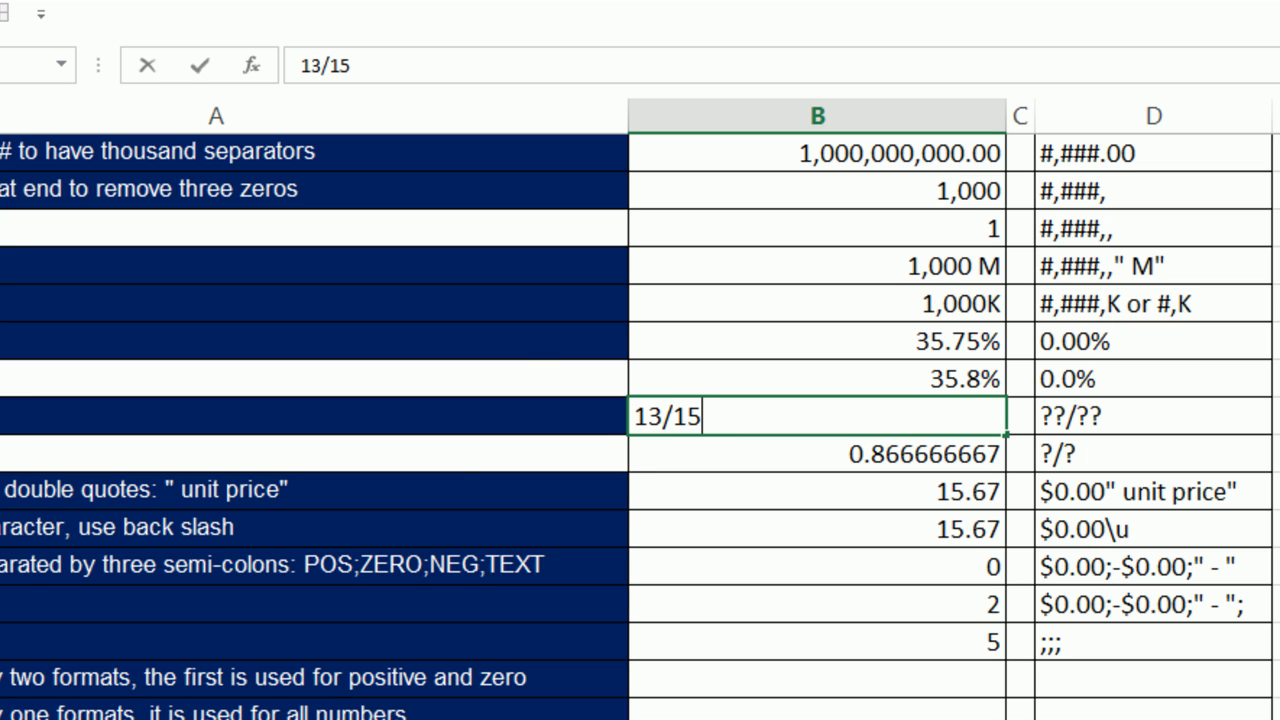
pyautogui.click(634, 416)
pyautogui.write('=')
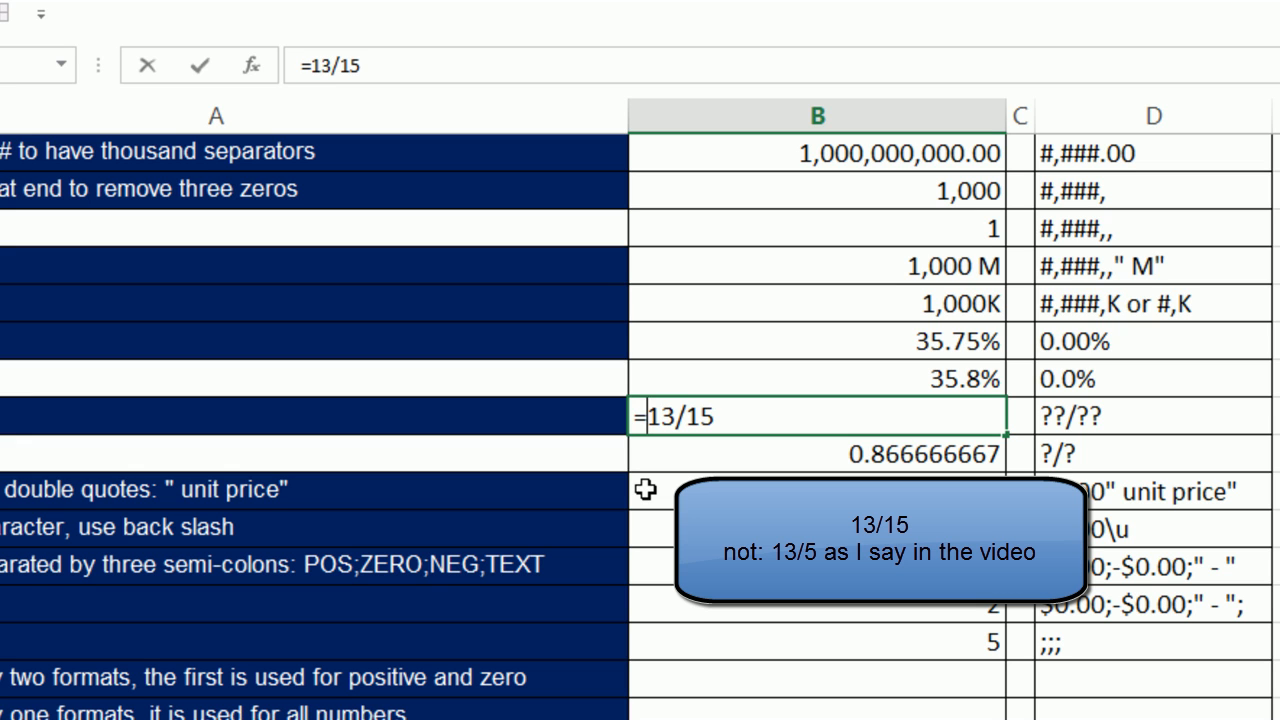
pyautogui.hotkey('ctrl', 'Return')
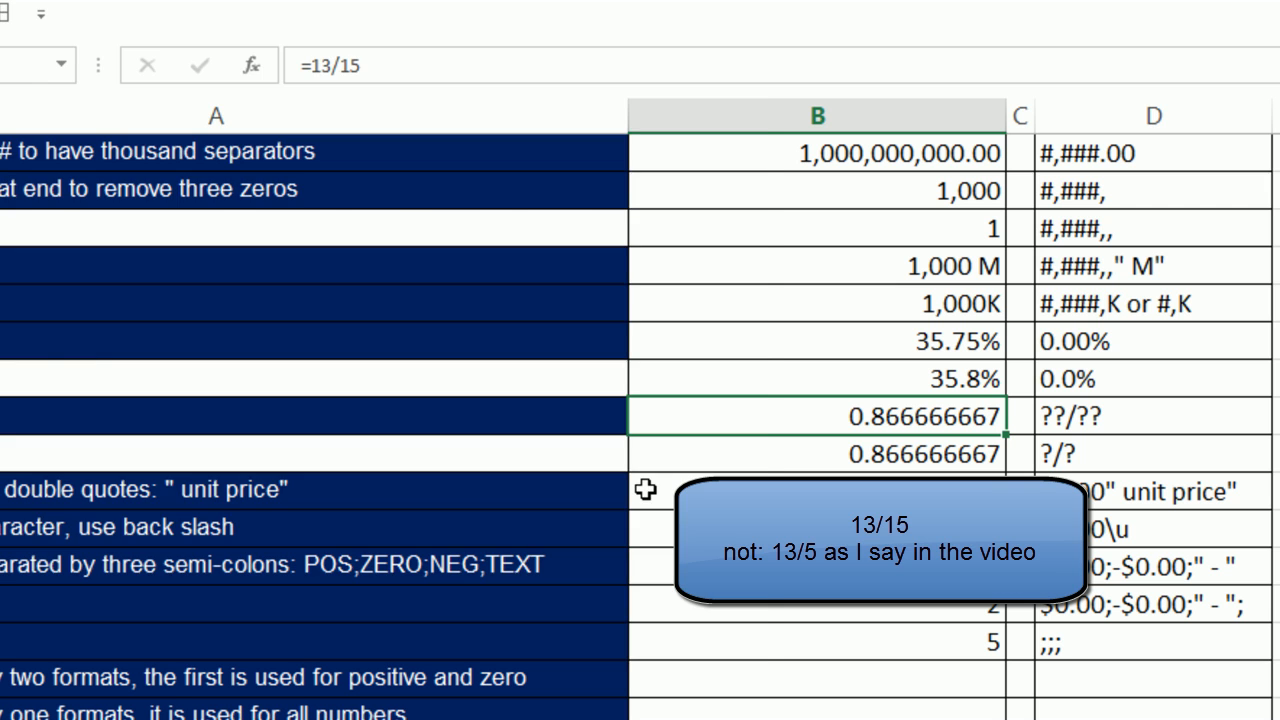
# Replace General with the custom ??/?? fraction code for B17.
pyautogui.hotkey('ctrl', '1')
pyautogui.click(62, 341)
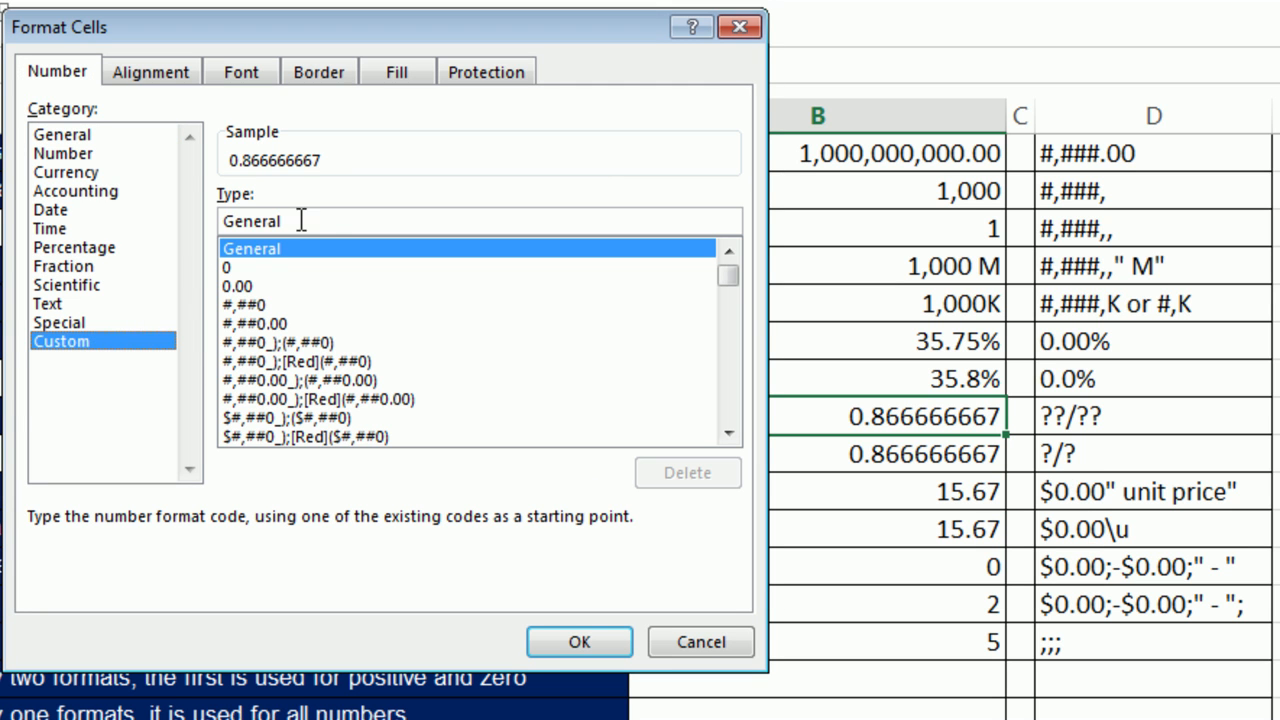
pyautogui.moveTo(327, 220); pyautogui.dragTo(220, 220)
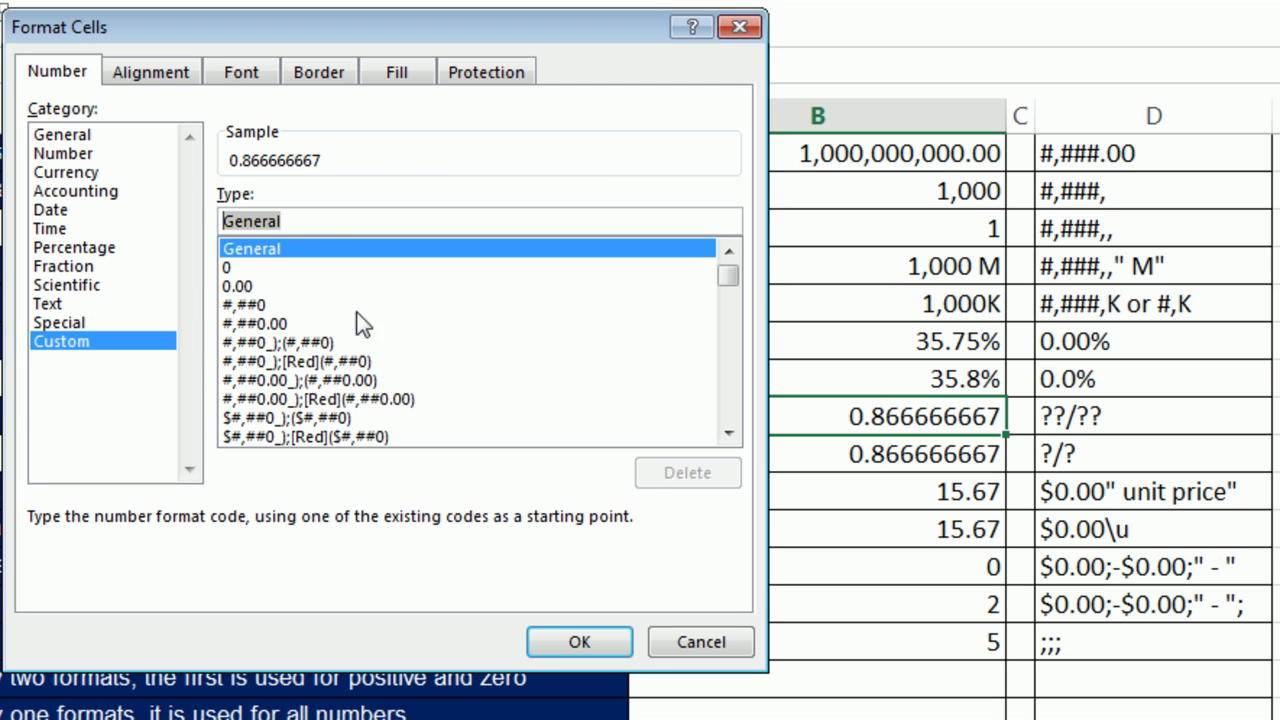
pyautogui.write('??')
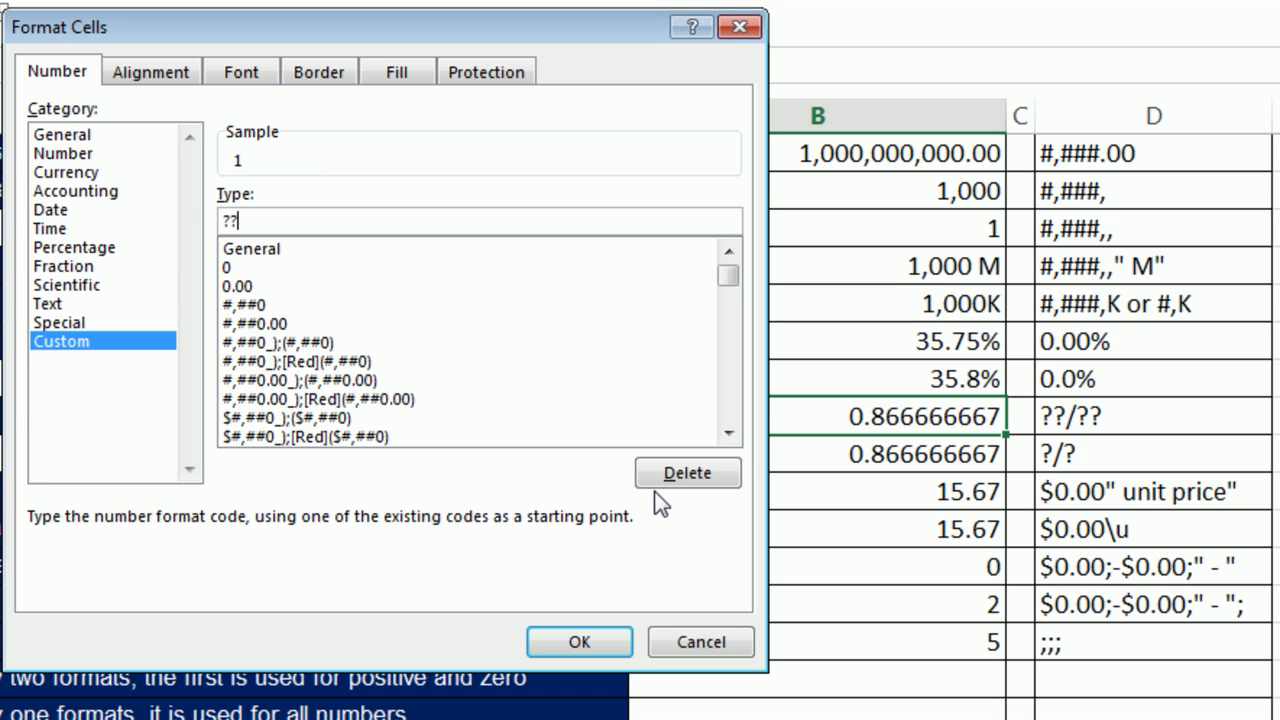
pyautogui.write('/??')
# Apply ??/?? to B17 and ?/? to B18, displaying 13/15 and 7/8.
pyautogui.click(608, 641)
pyautogui.click(958, 451)
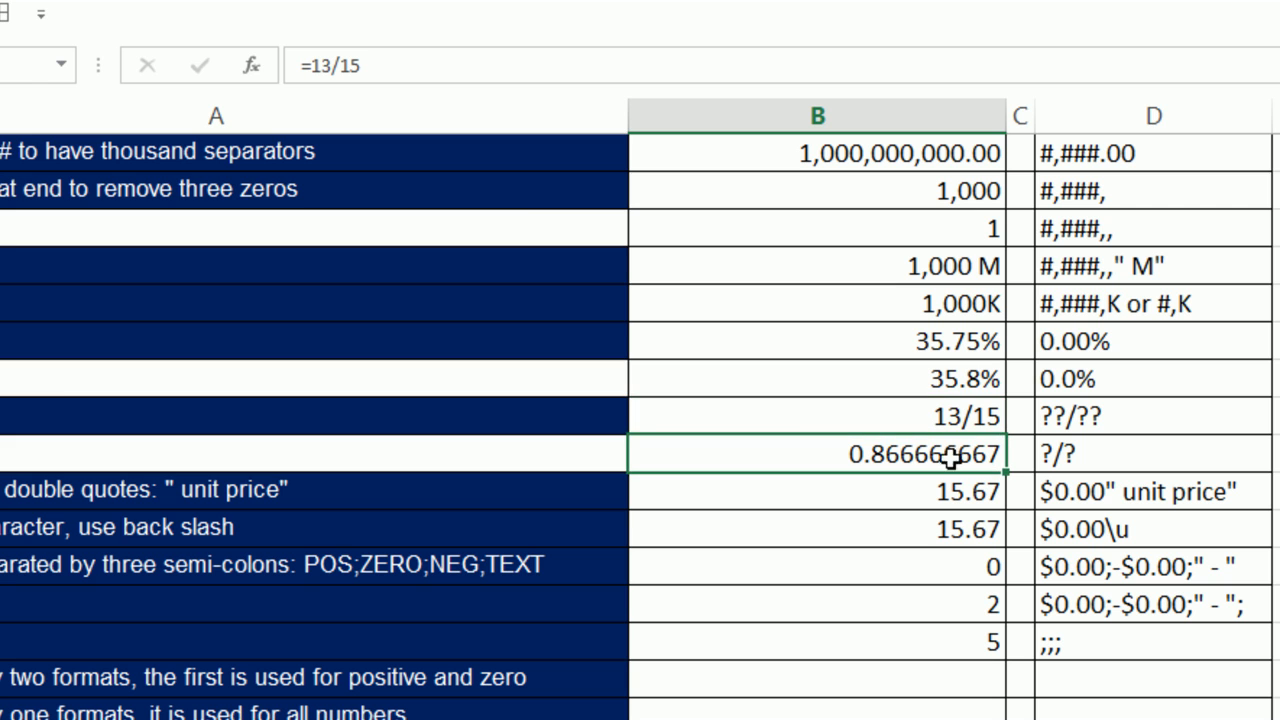
pyautogui.hotkey('ctrl', '1')
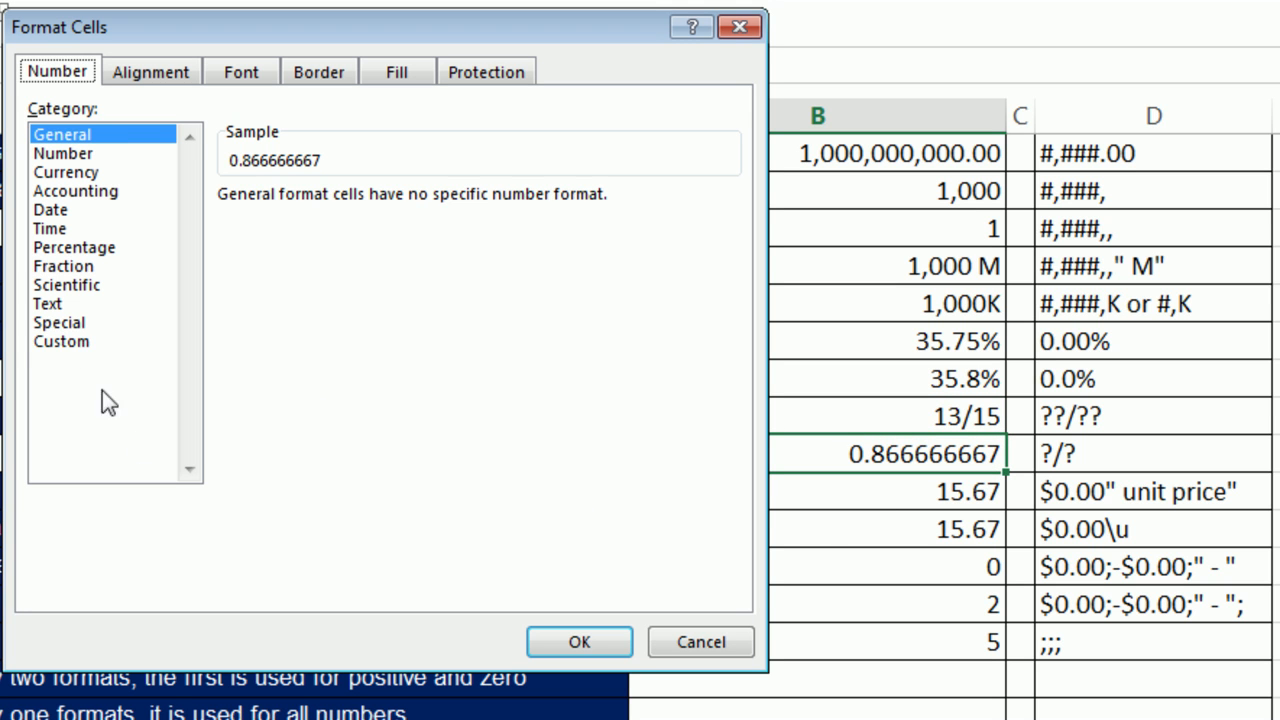
pyautogui.click(61, 340)
pyautogui.moveTo(306, 220); pyautogui.dragTo(200, 235)
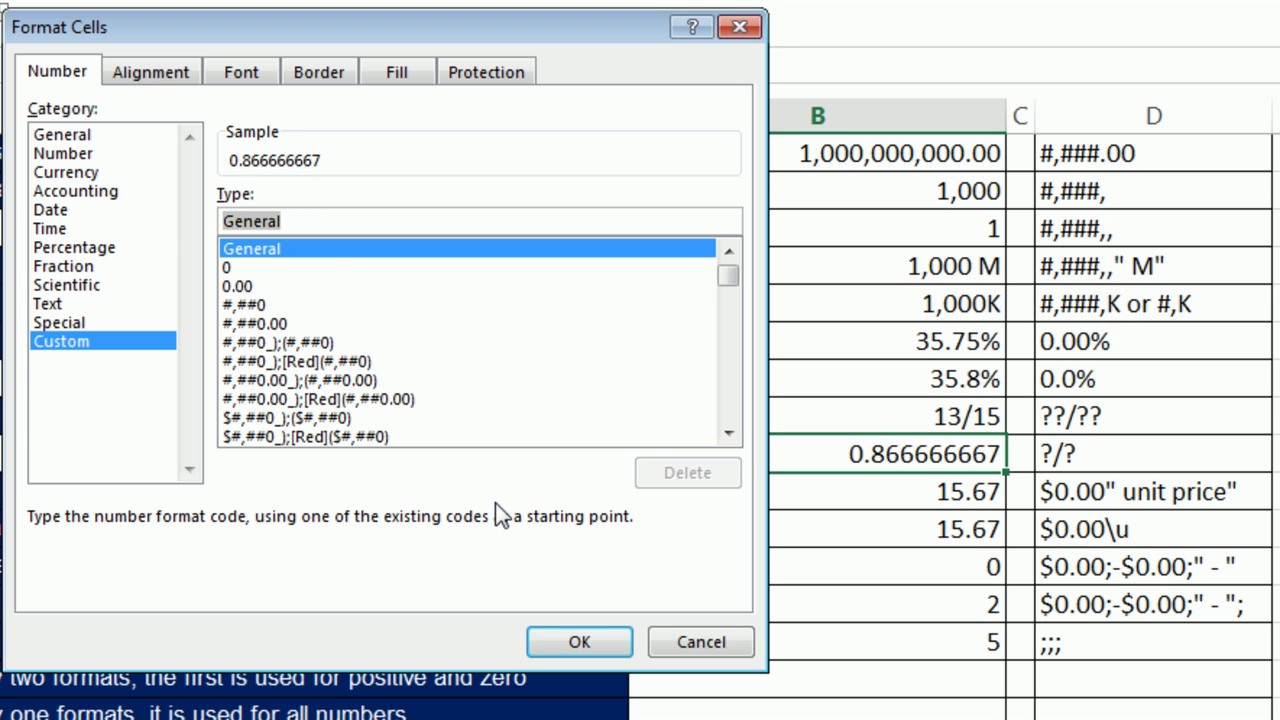
pyautogui.write('?/?')
pyautogui.press('Return')
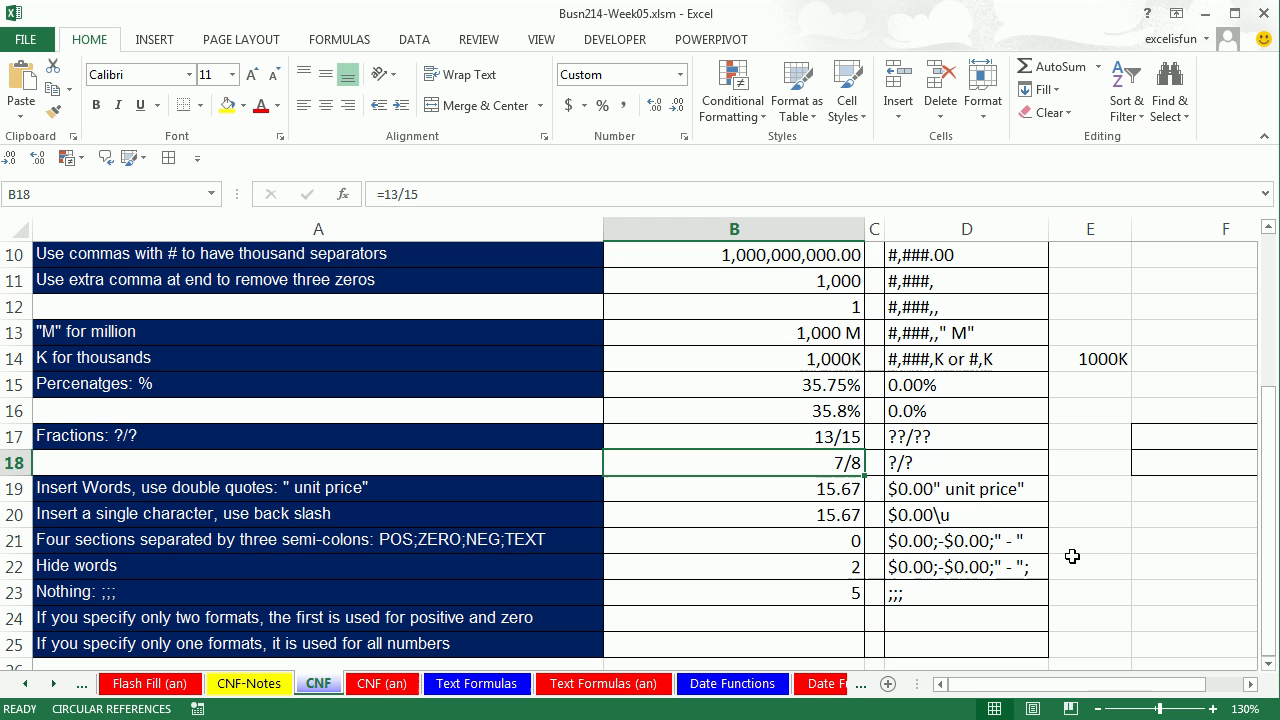
# Enter =13/15 in F17 and =7/8 in F18 to compare the decimal values.
pyautogui.click(1186, 434)
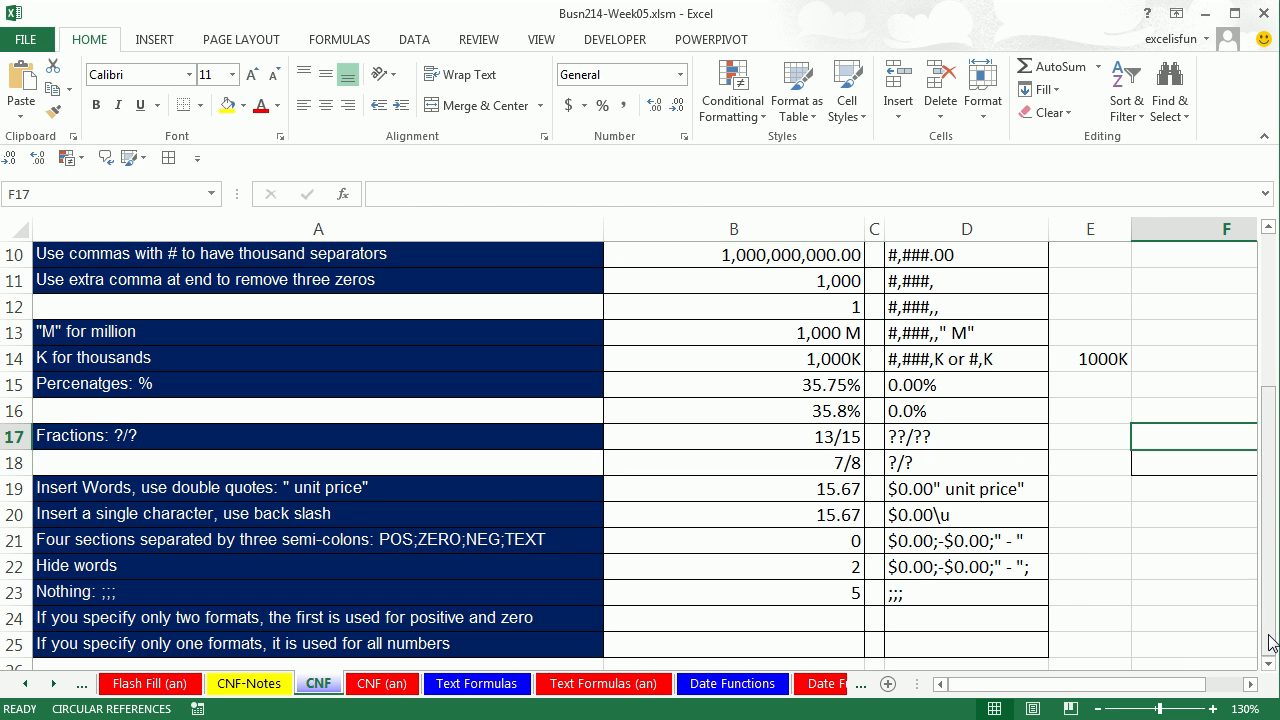
pyautogui.click(1250, 684)
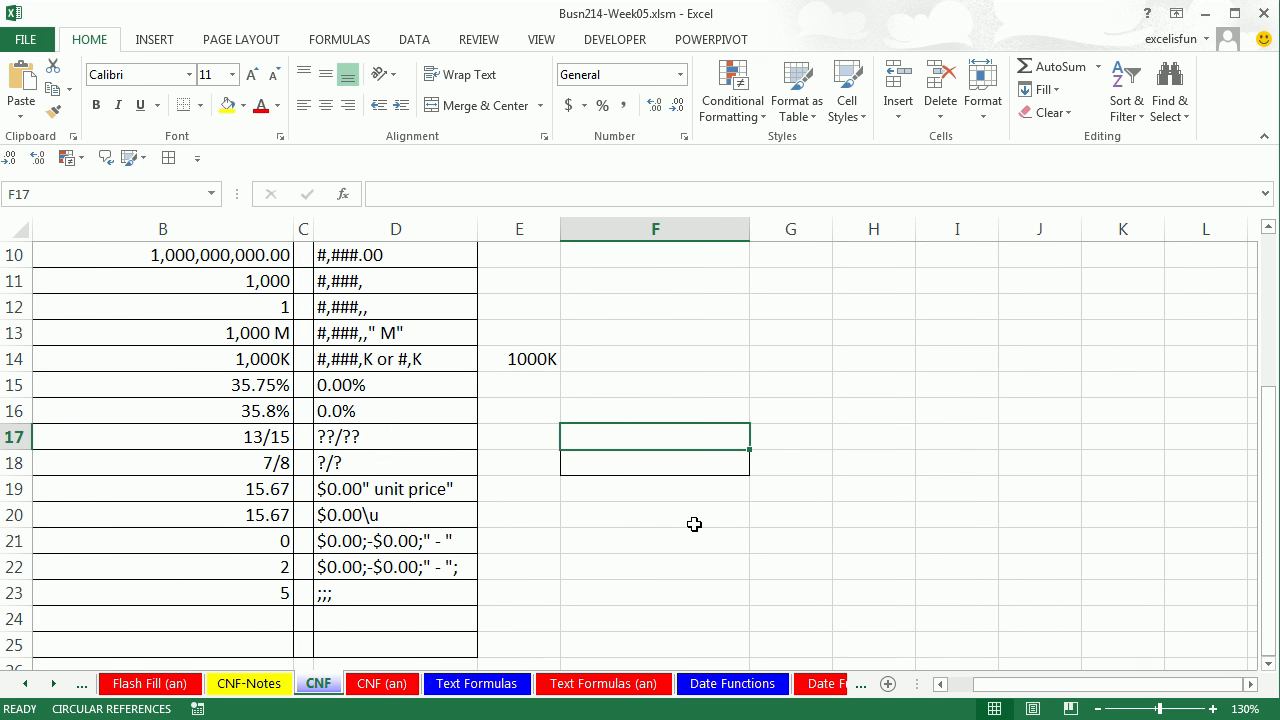
pyautogui.write('=13')
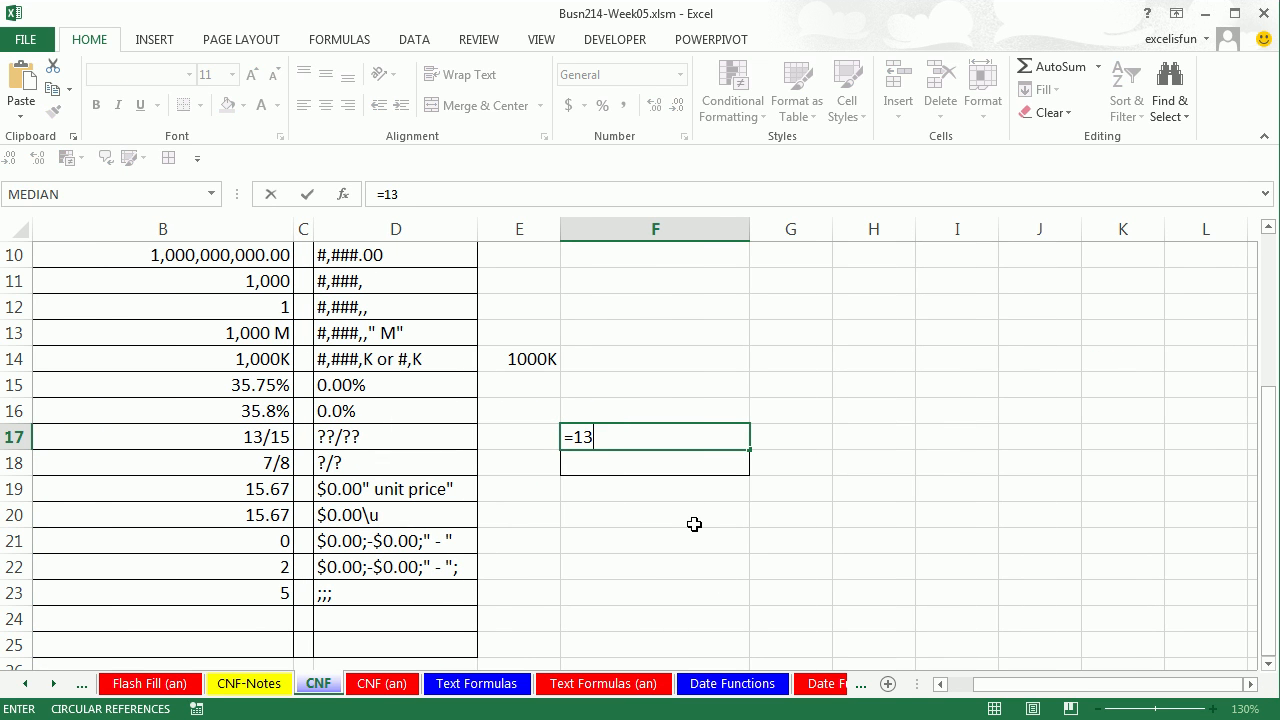
pyautogui.write('/15')
pyautogui.press('Return')
pyautogui.write('=7/8')
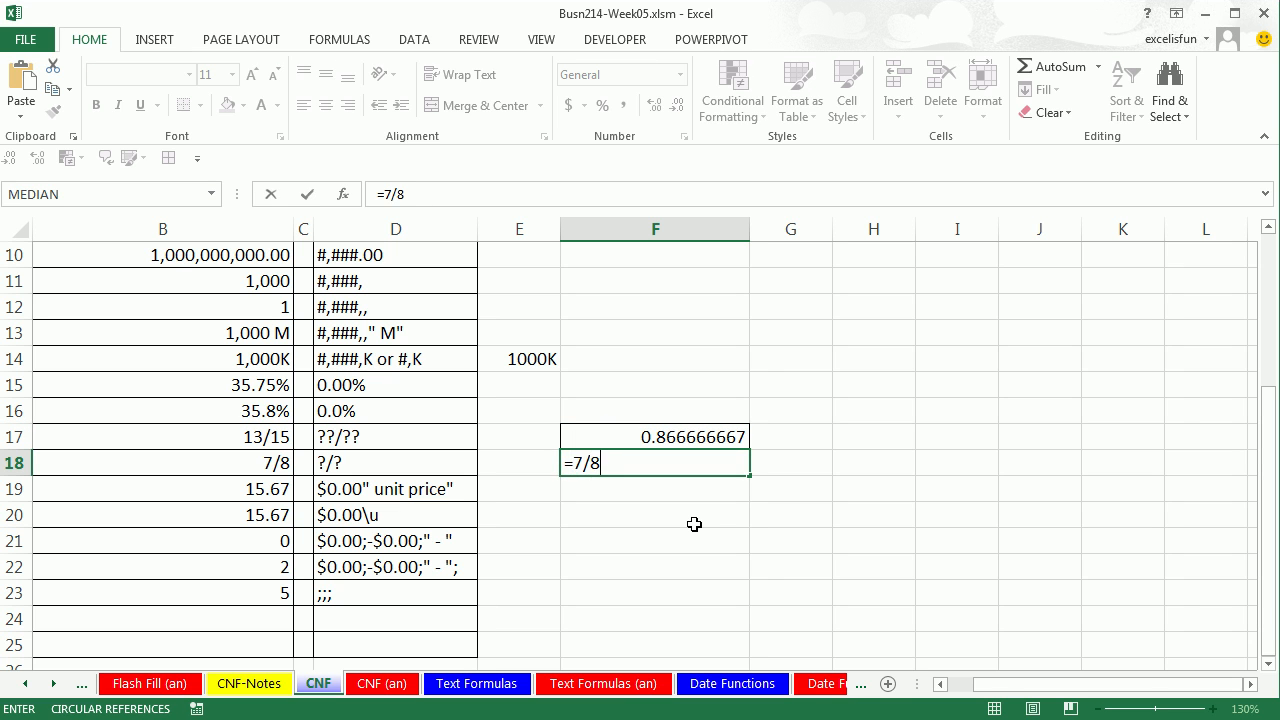
pyautogui.press('Return')
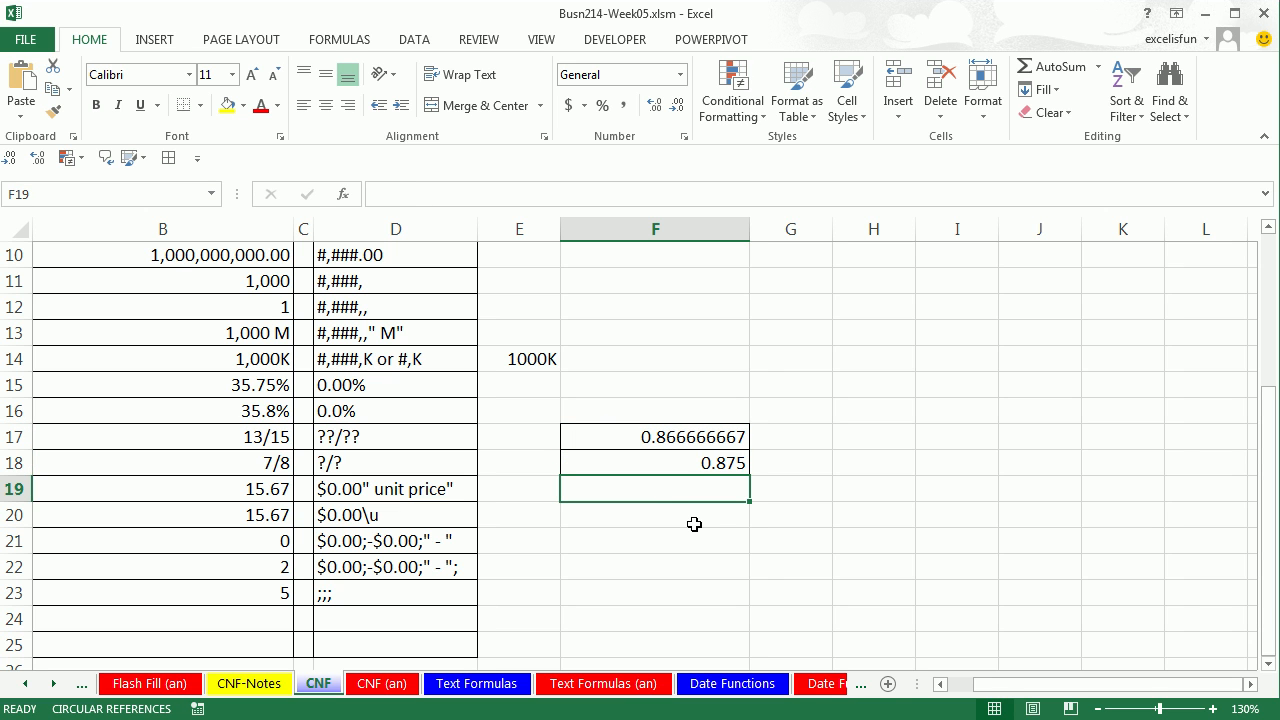
pyautogui.moveTo(263, 446); pyautogui.dragTo(266, 458)
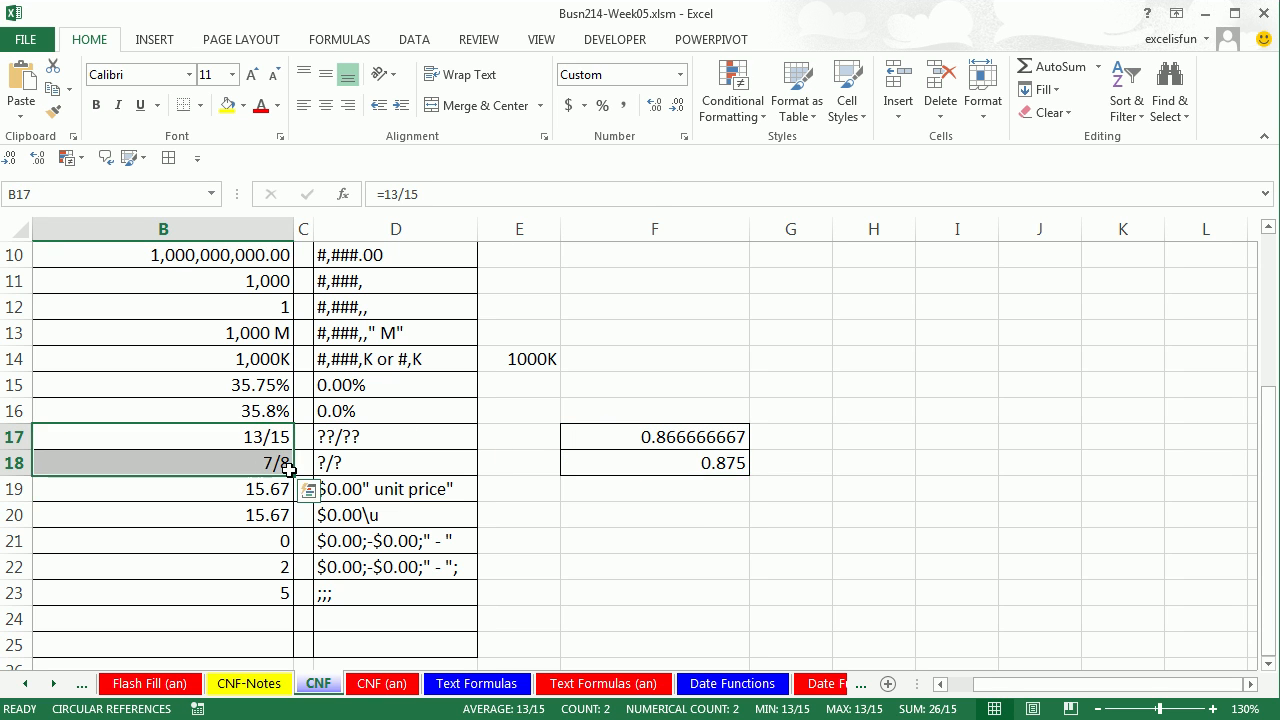
pyautogui.click(940, 684)
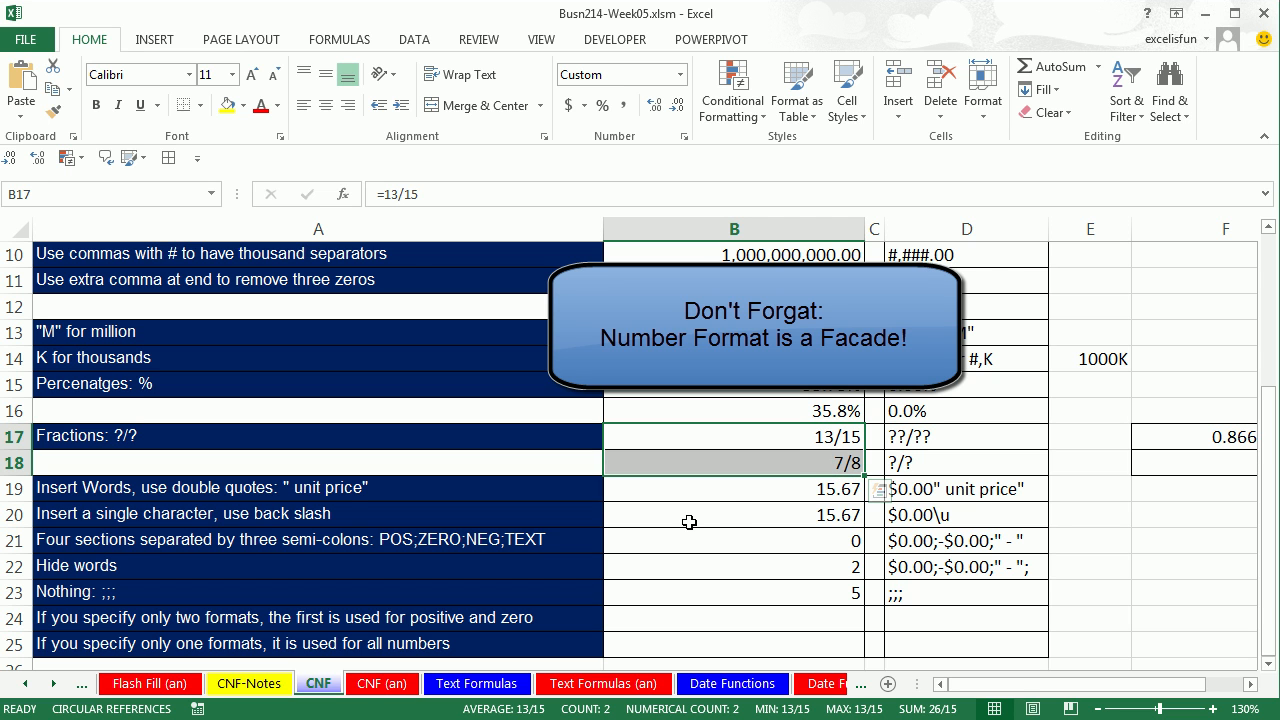
pyautogui.click(773, 492)
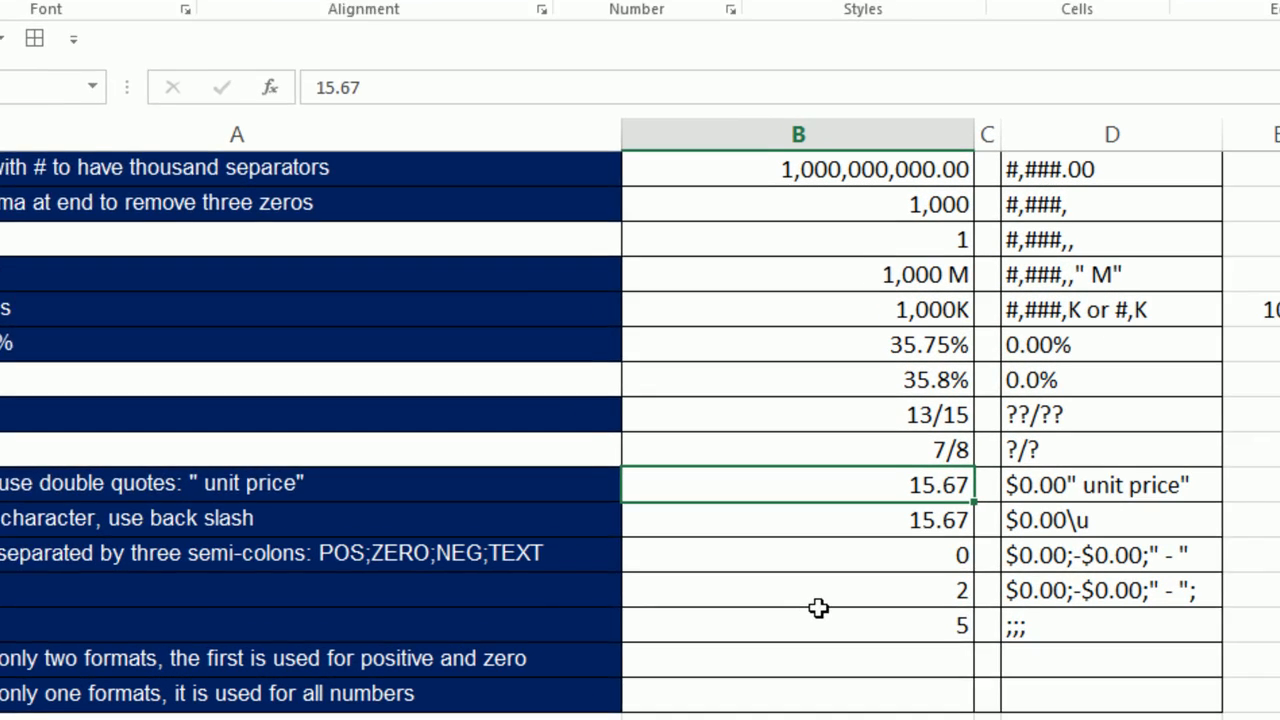
# Format B19 with the custom $0.00" unit price" code to show $15.67 unit price.
pyautogui.hotkey('ctrl', '1')
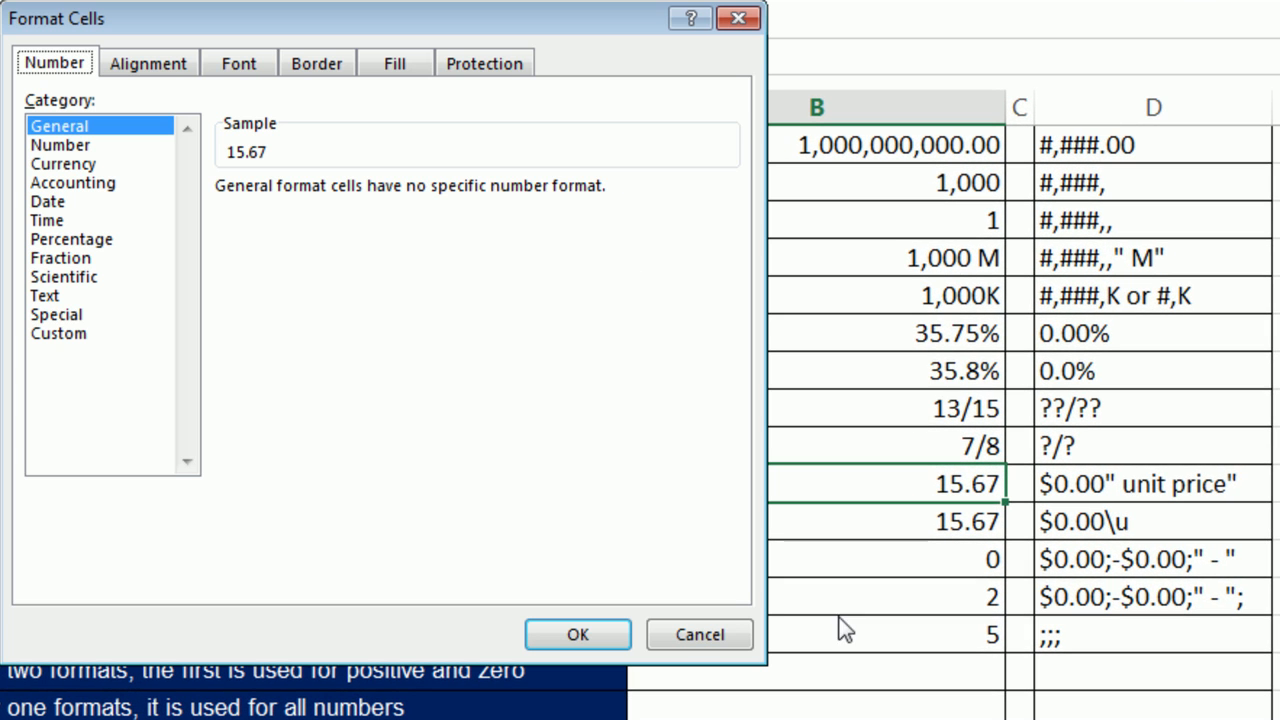
pyautogui.click(60, 335)
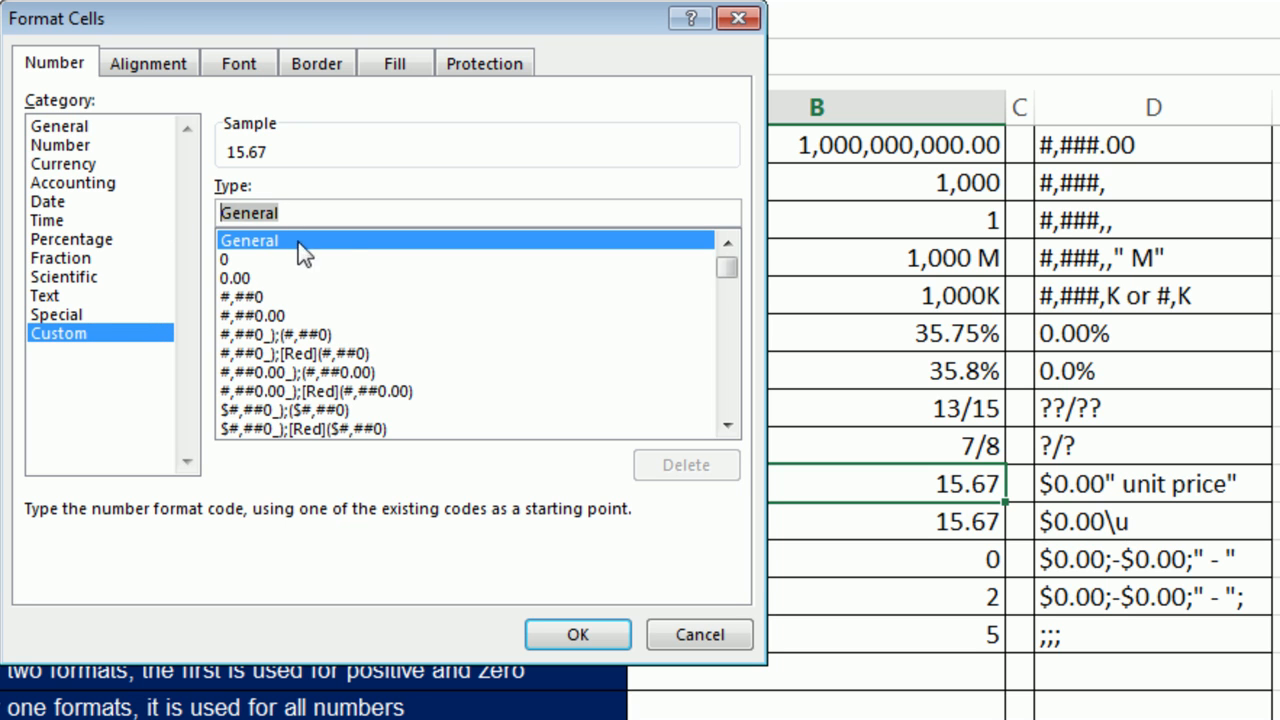
pyautogui.write('$0.00')
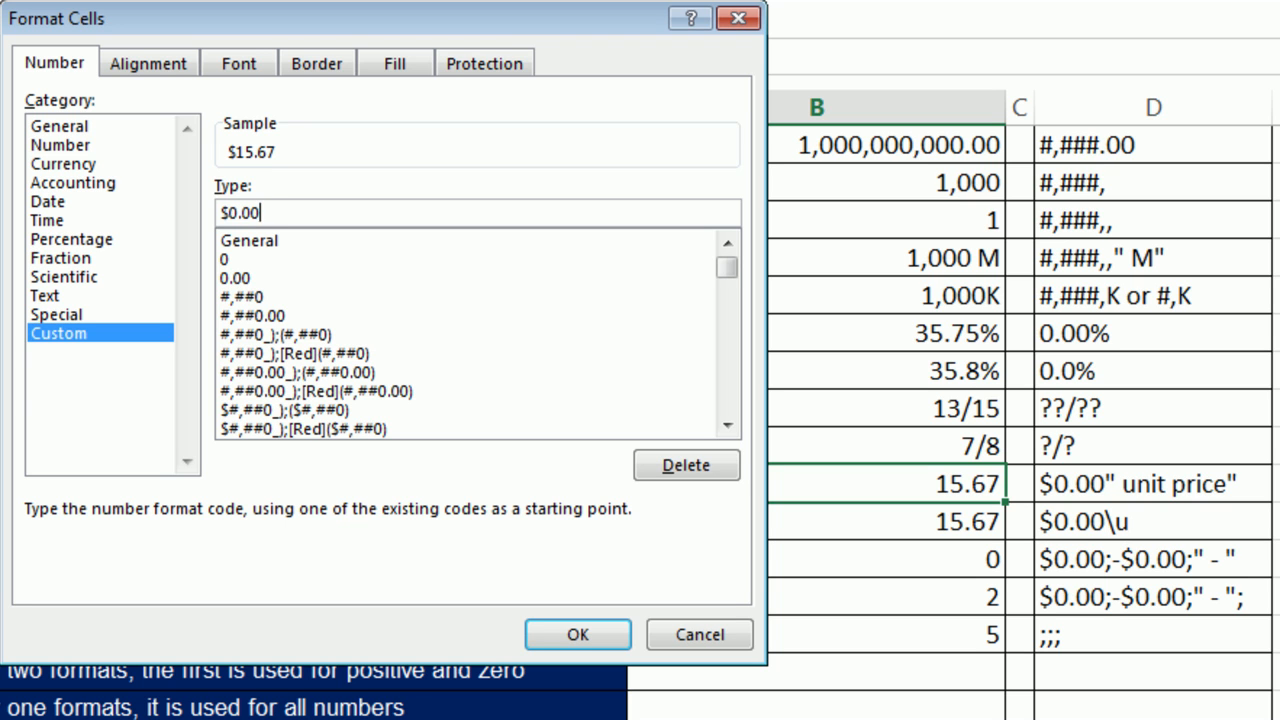
pyautogui.write('" unit price"')
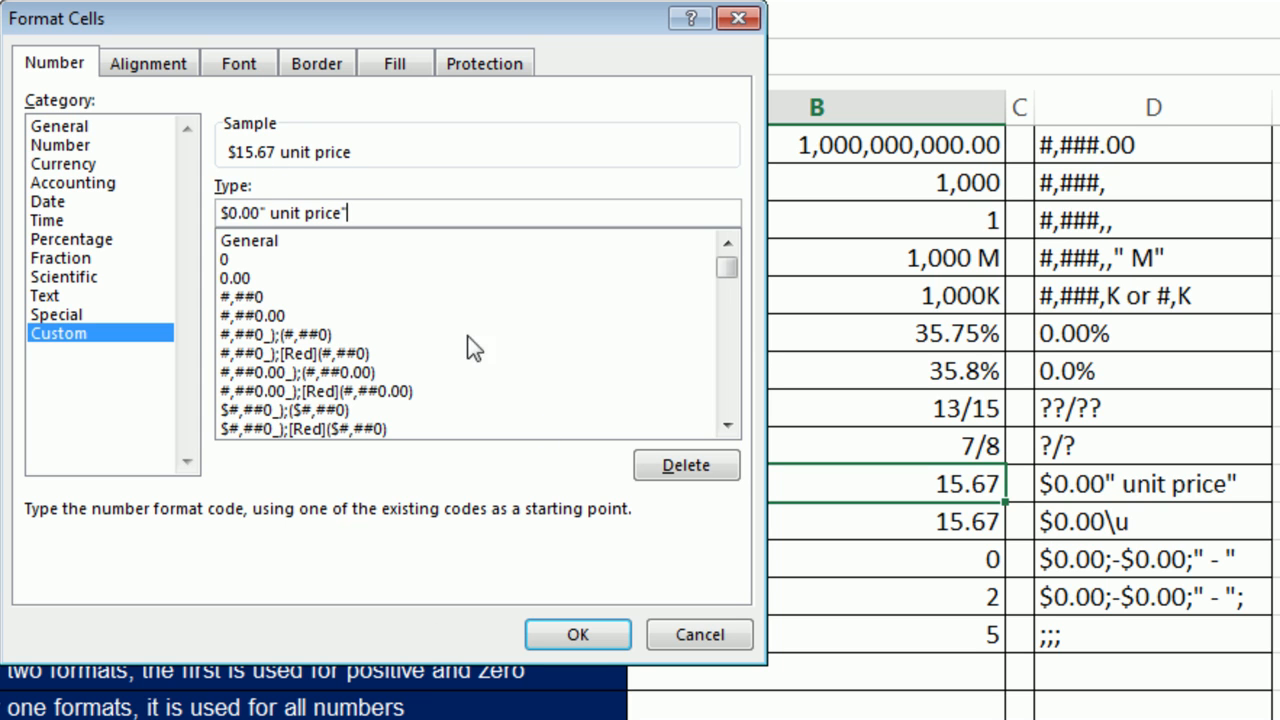
pyautogui.click(603, 645)
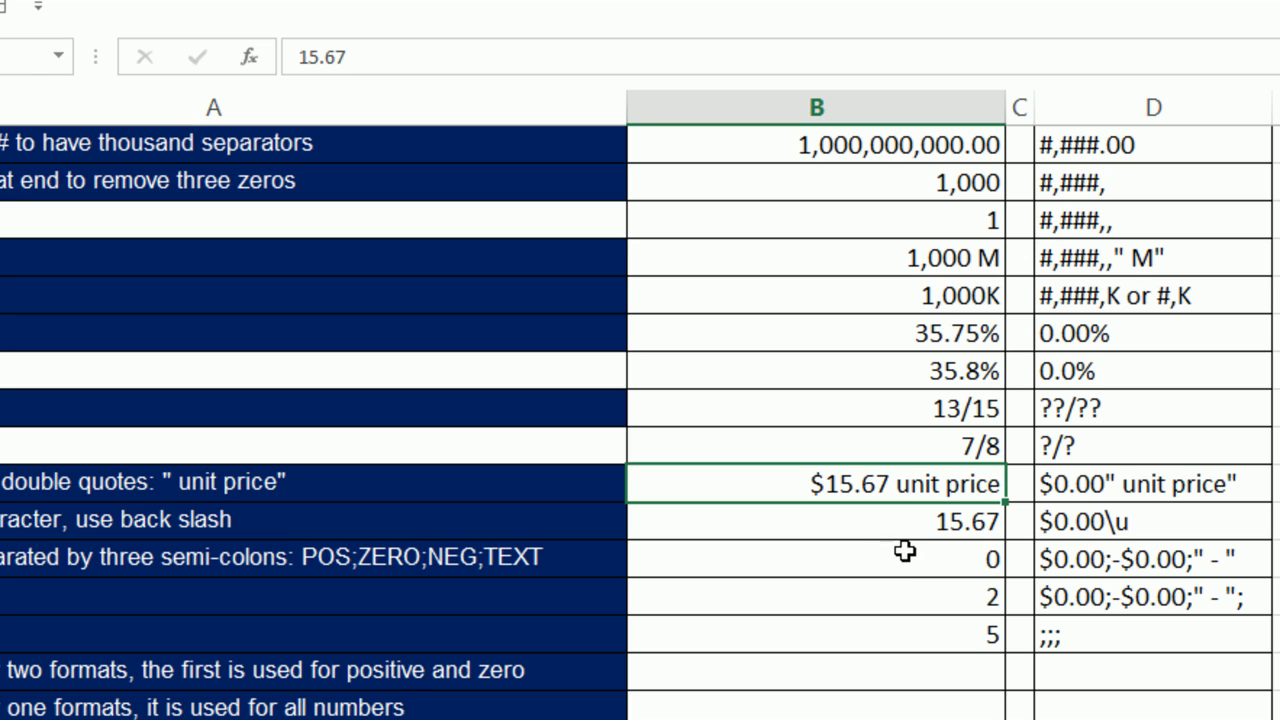
pyautogui.click(866, 518)
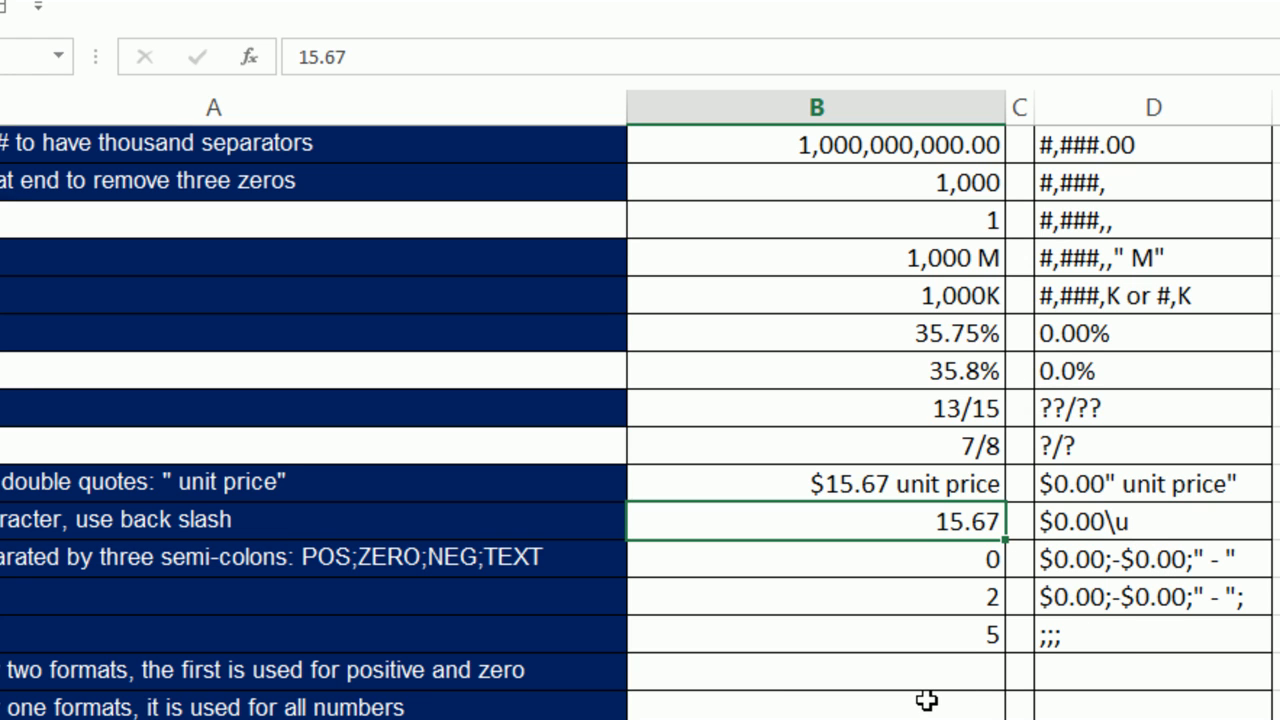
# Give B20 the custom format $0.00\u so 15.67 displays as $15.67u.
pyautogui.hotkey('ctrl', '1')
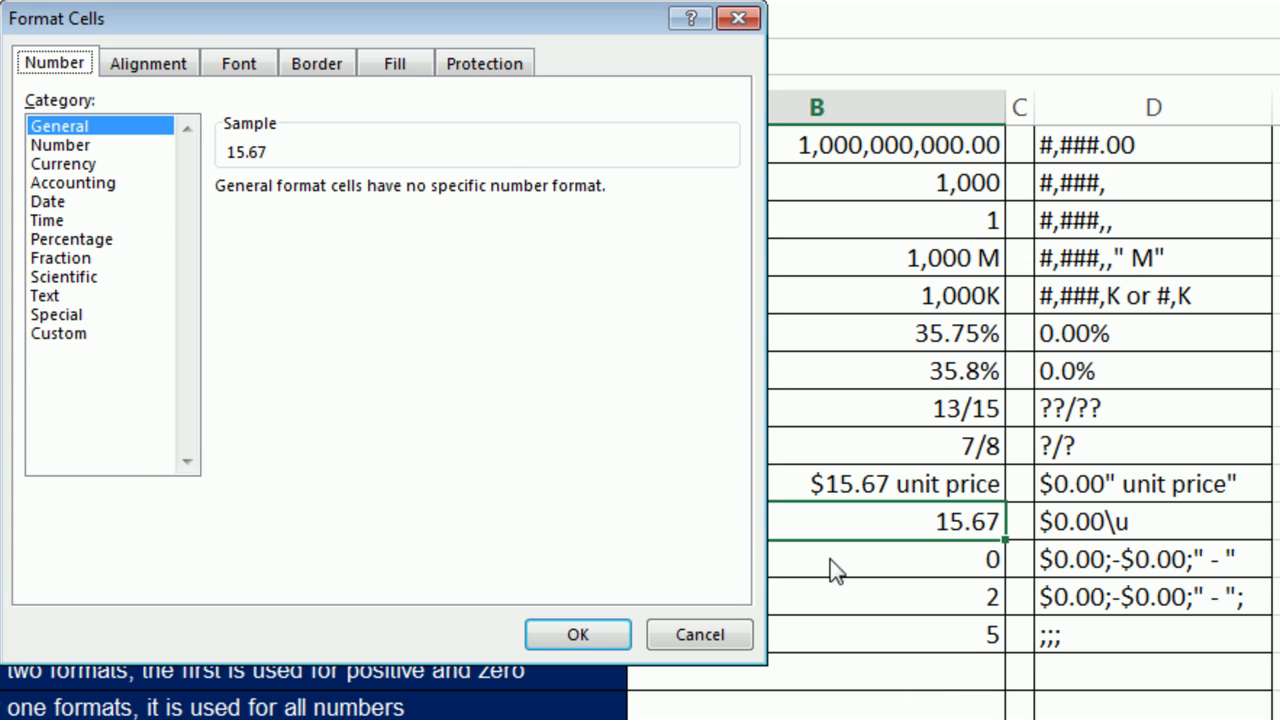
pyautogui.click(60, 333)
pyautogui.press('Tab')
pyautogui.press('BackSpace')
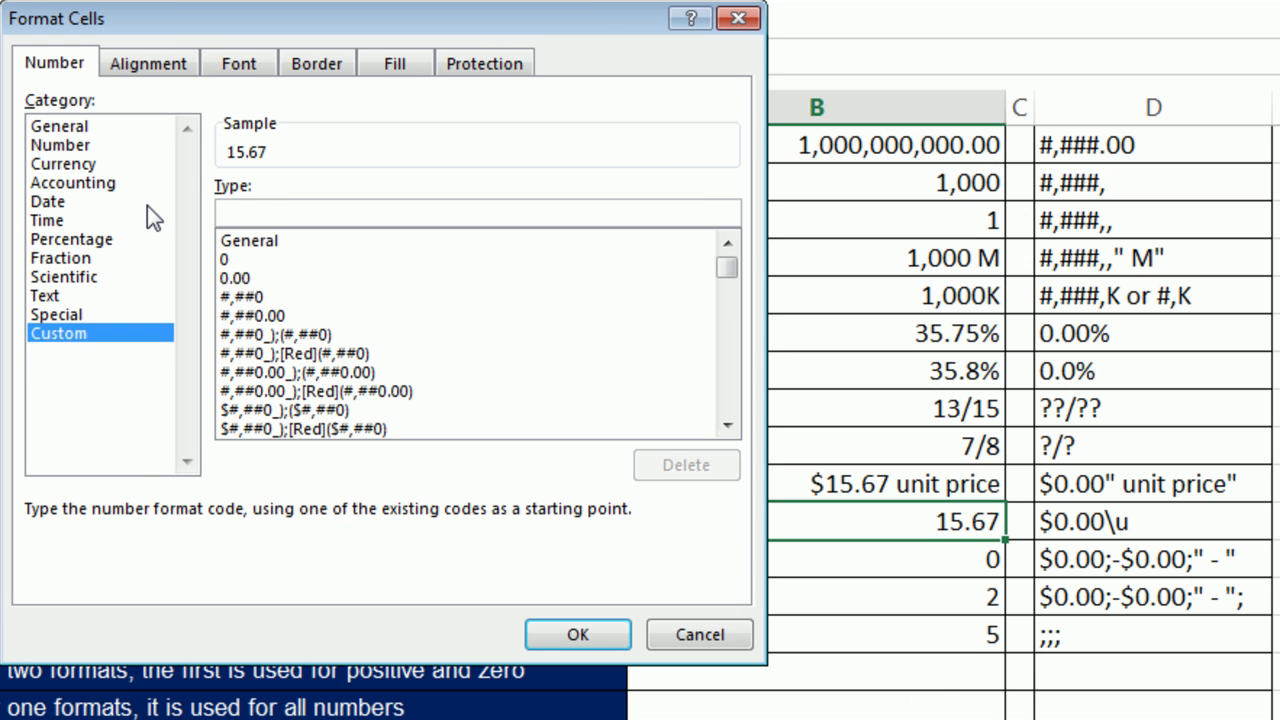
pyautogui.write('$0.00\\')
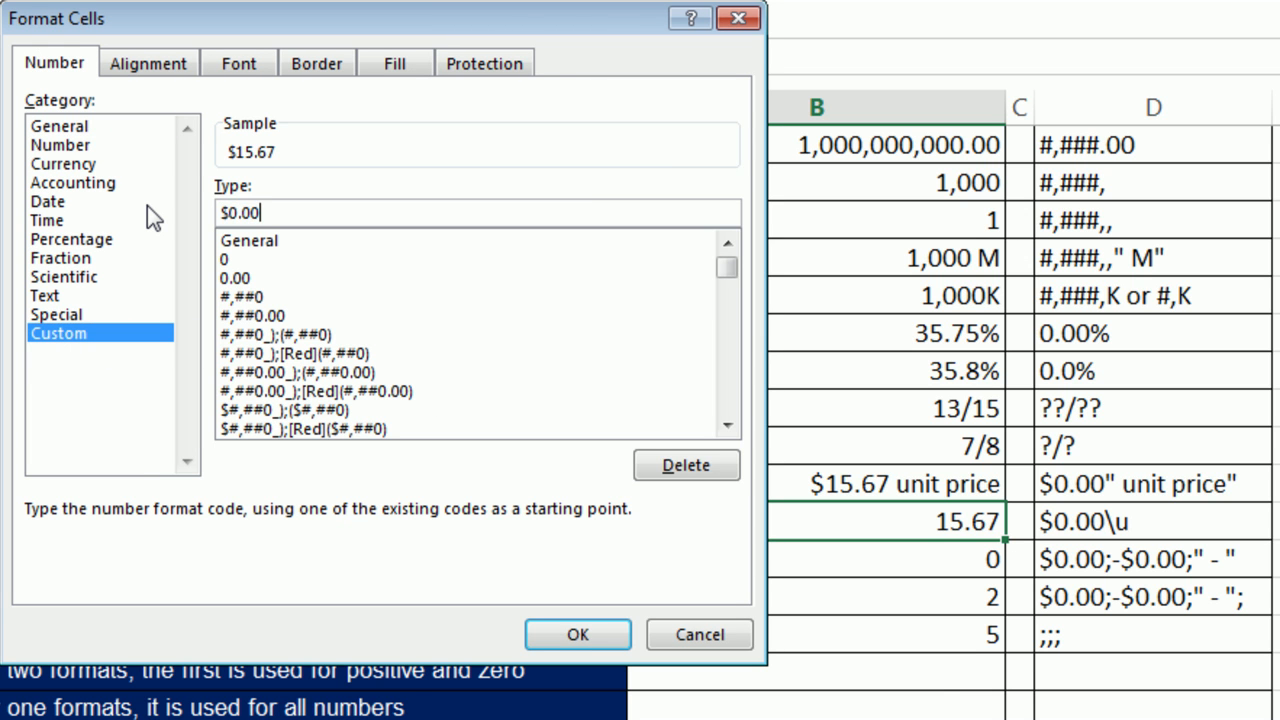
pyautogui.write('u')
pyautogui.click(585, 639)
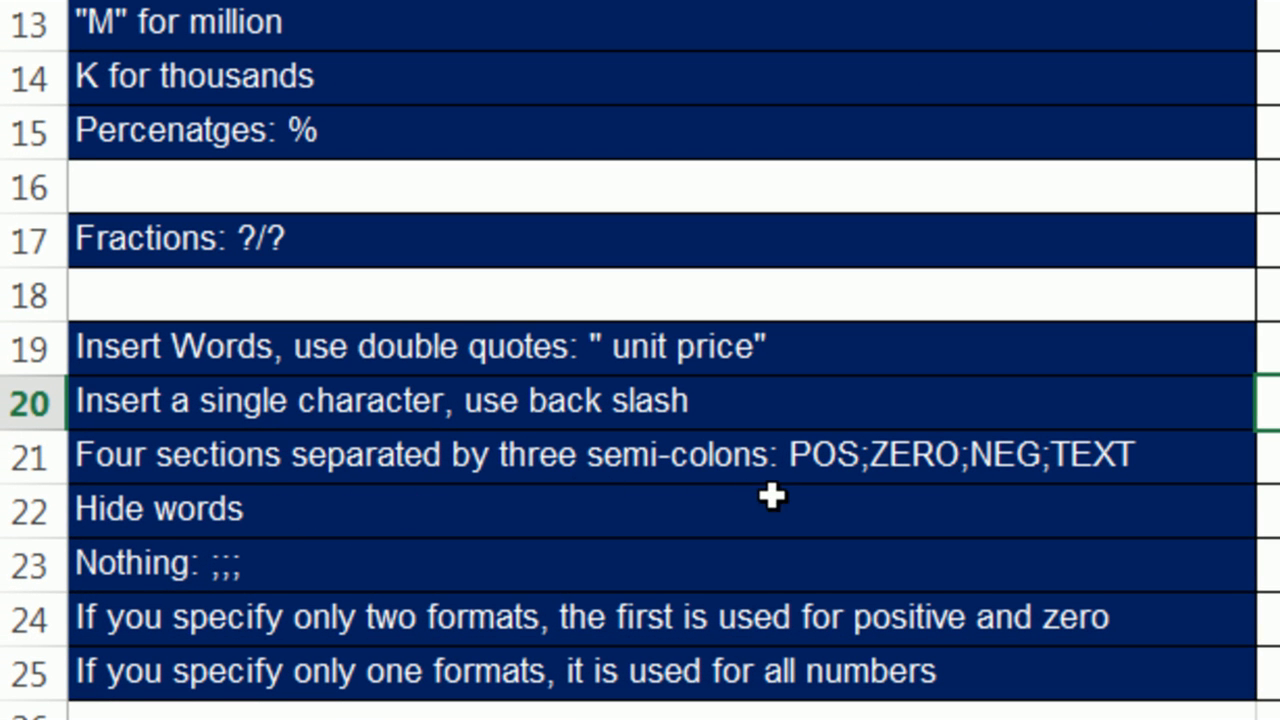
# Edit the A21 note so it reads POS;NEG;ZERO;TEXT, with ZERO; inserted before TEXT.
pyautogui.doubleClick(842, 460)
pyautogui.moveTo(868, 462); pyautogui.dragTo(957, 465)
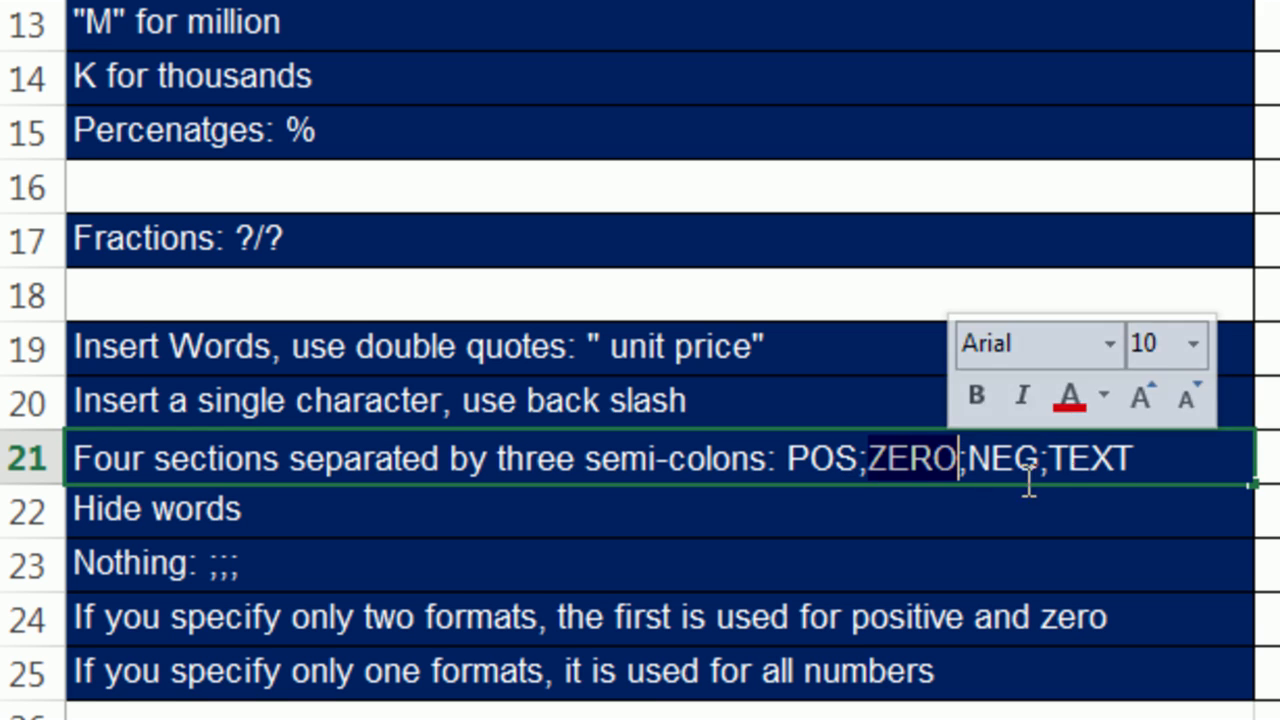
pyautogui.press('Delete')
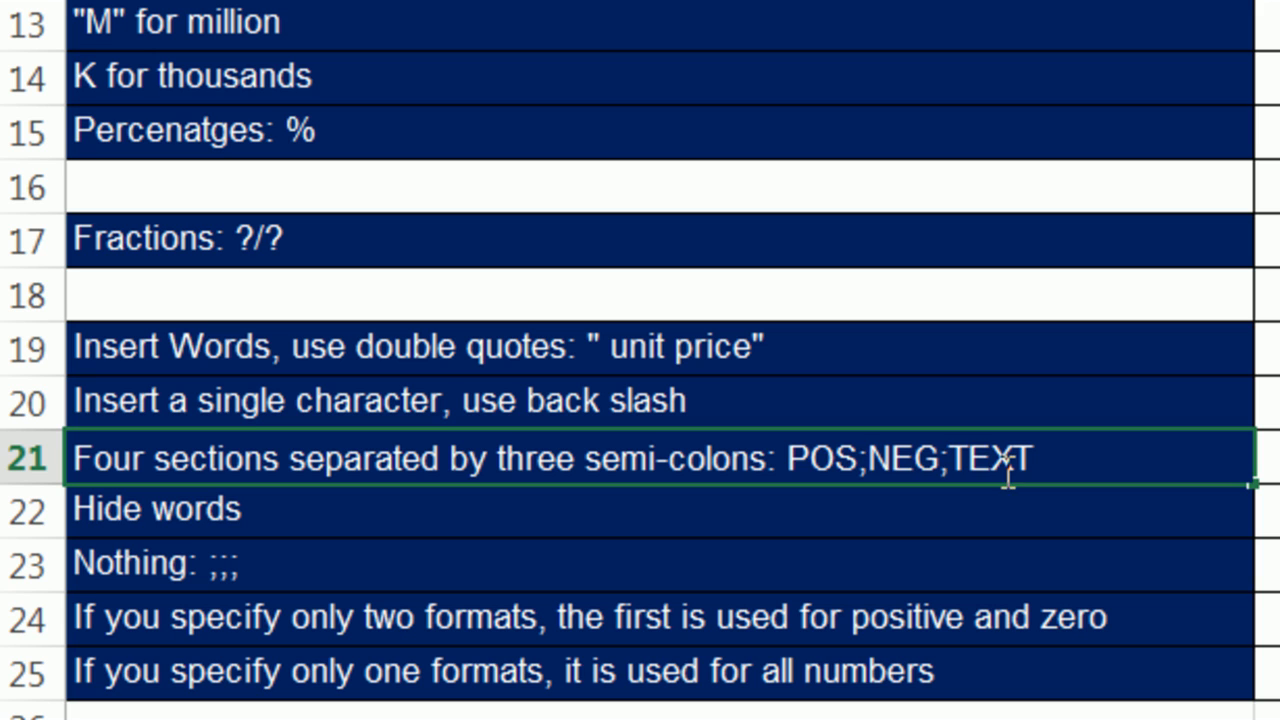
pyautogui.click(951, 460)
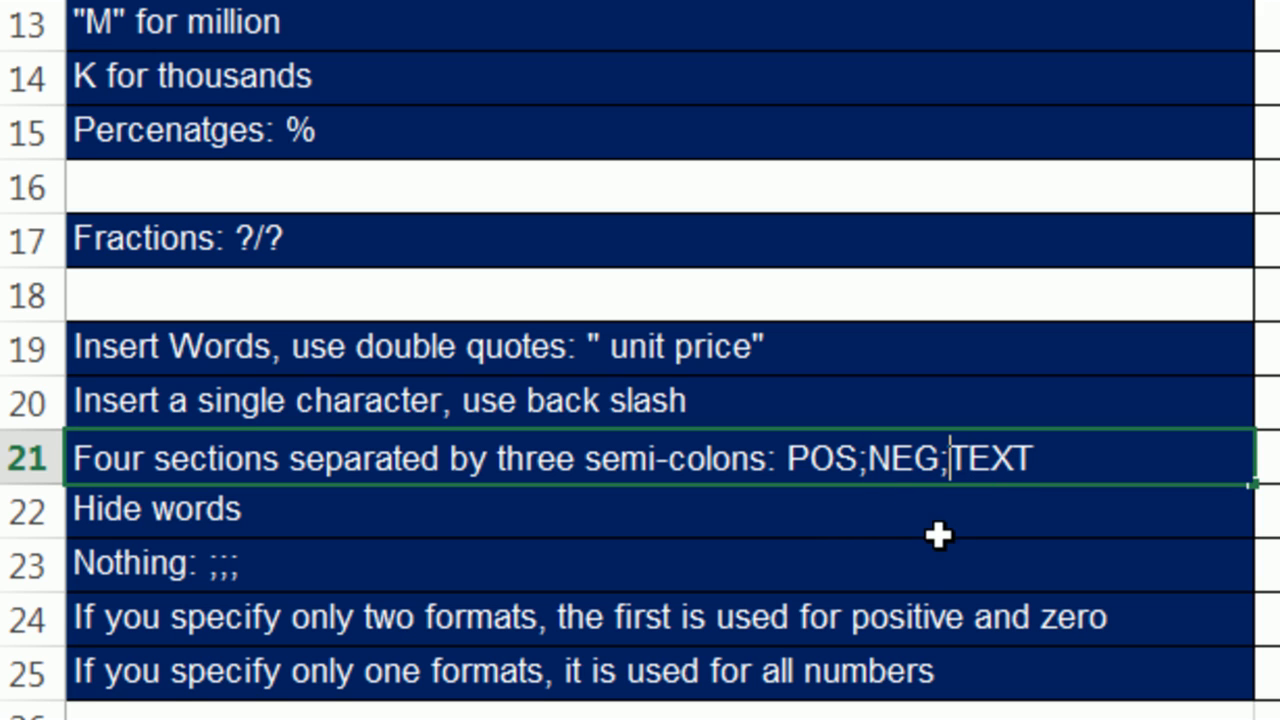
pyautogui.write('ZERO')
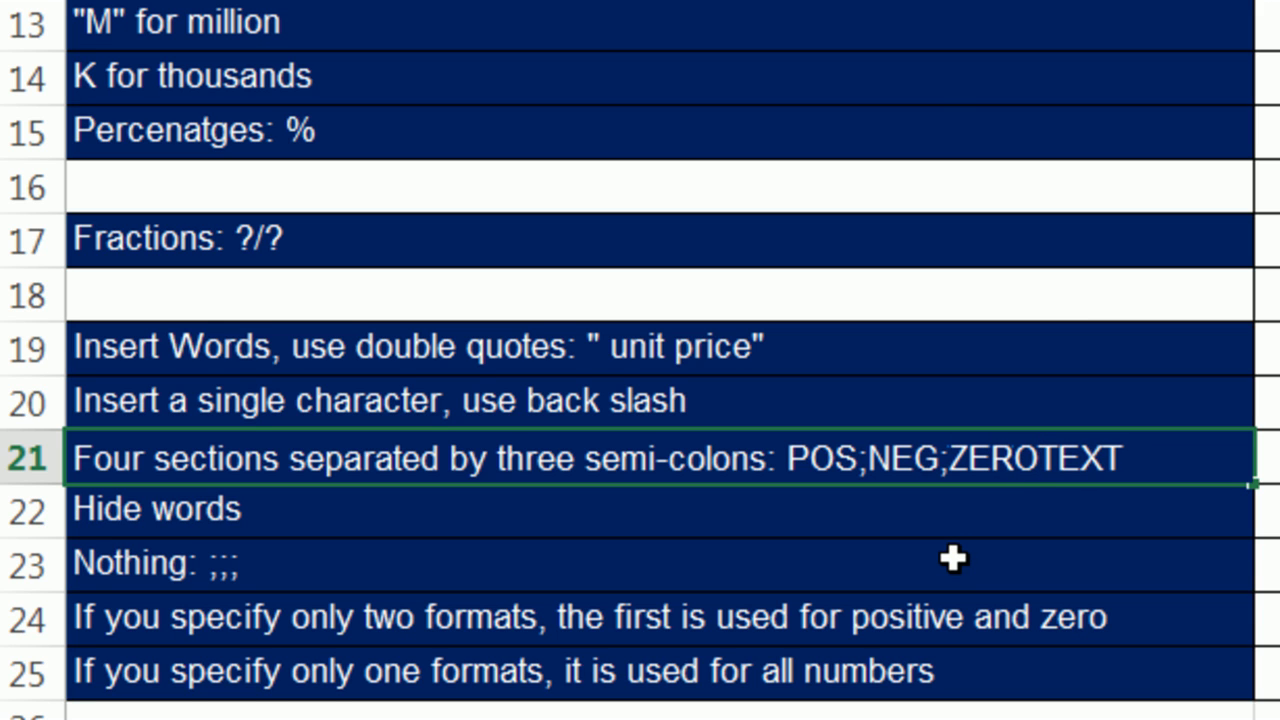
pyautogui.write(';')
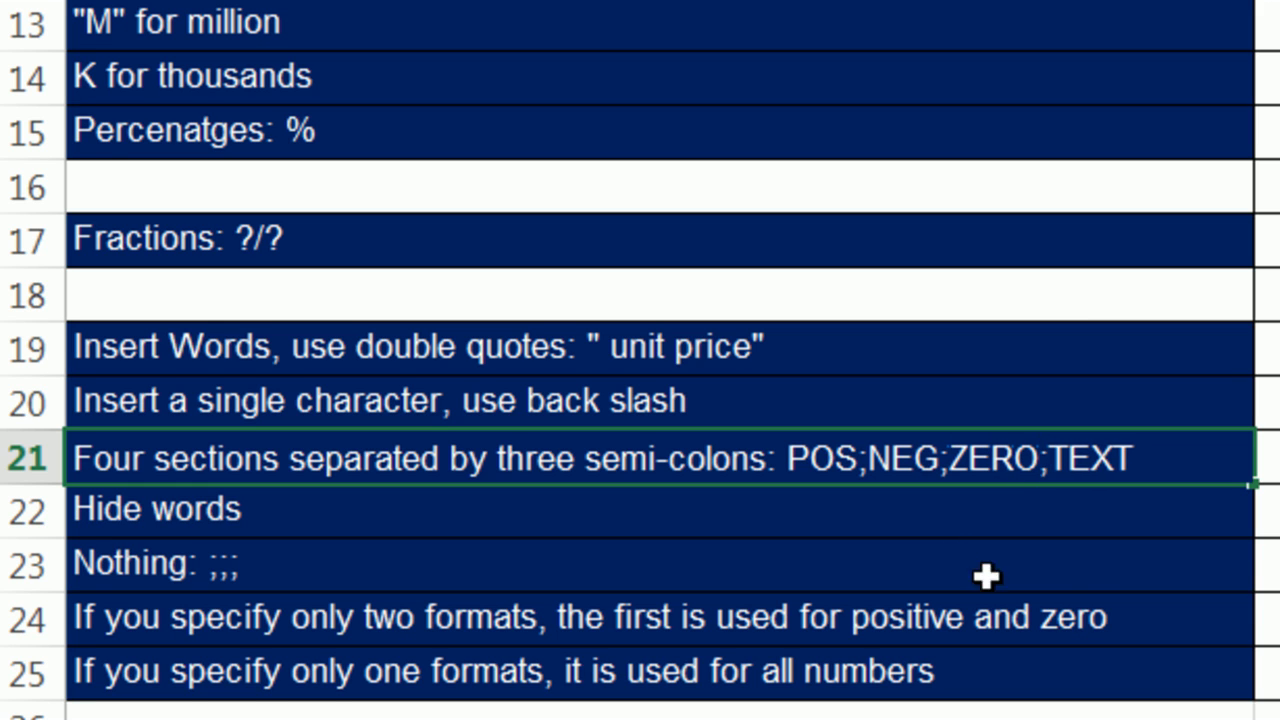
pyautogui.click(760, 484)
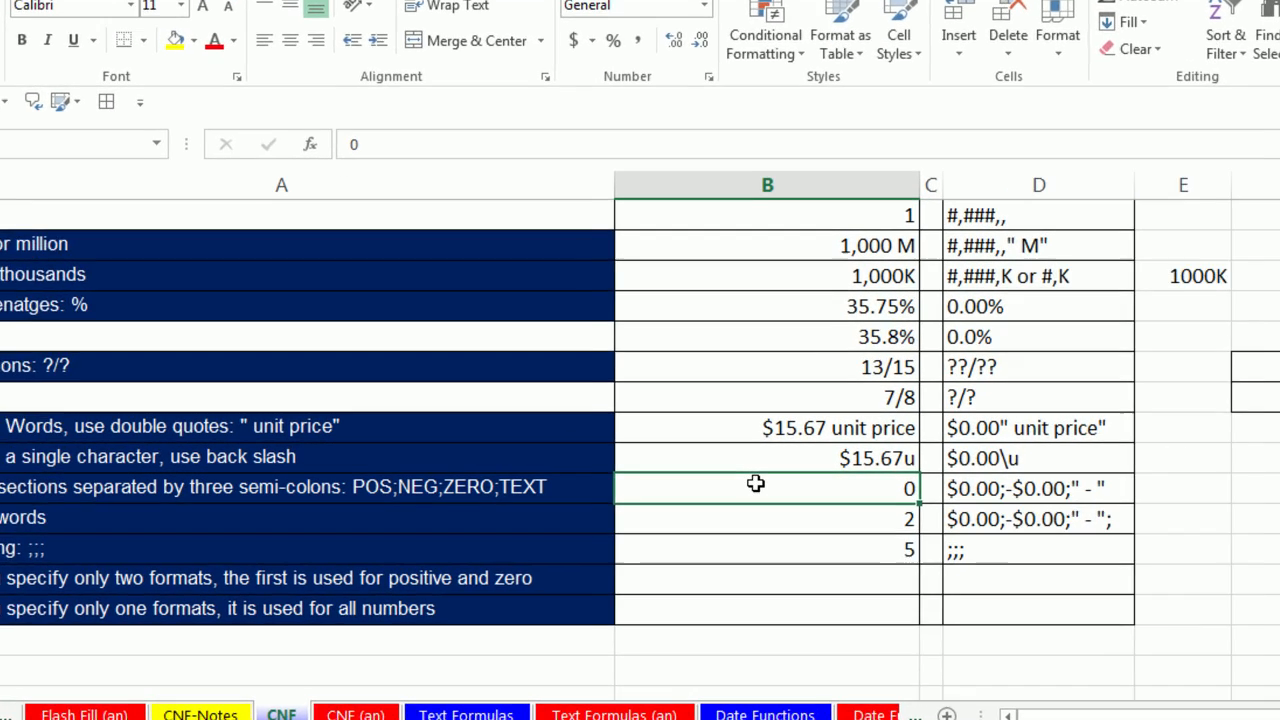
# Apply the custom code $0.00;-$0.00[Red];" - " to B21 so its zero shows as a dash.
pyautogui.hotkey('ctrl', '1')
pyautogui.click(55, 338)
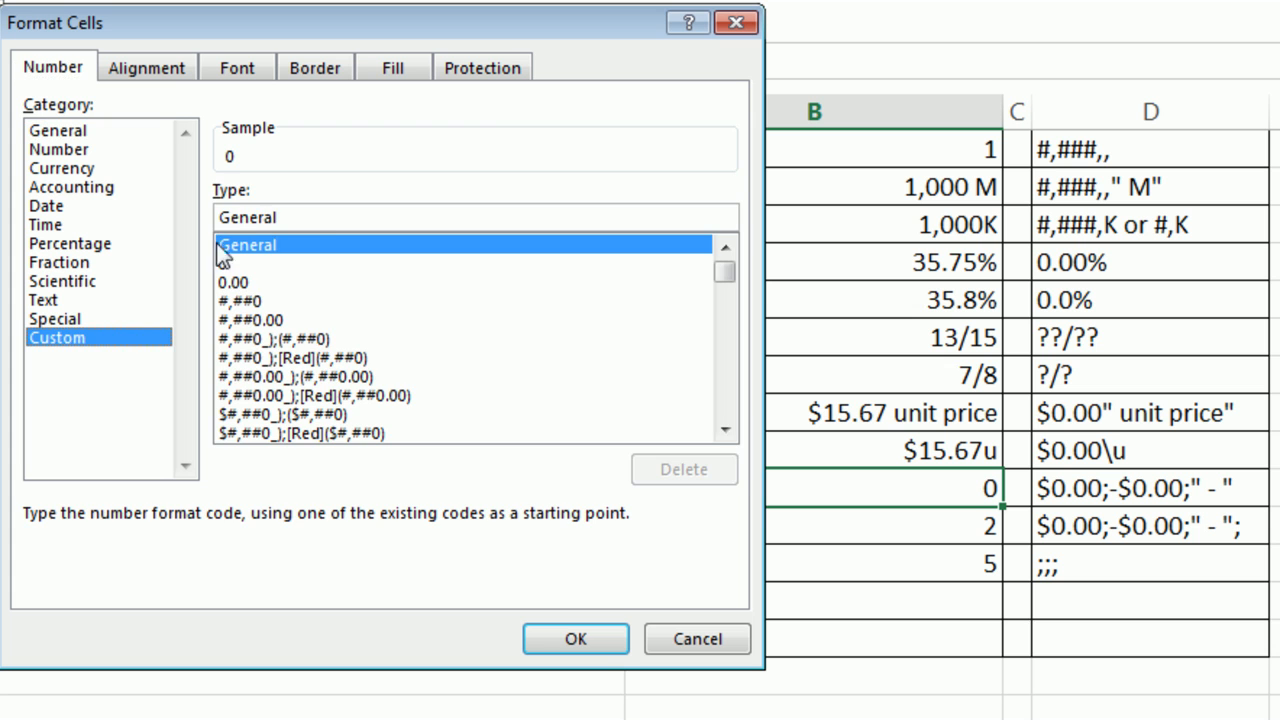
pyautogui.moveTo(331, 214); pyautogui.dragTo(216, 217)
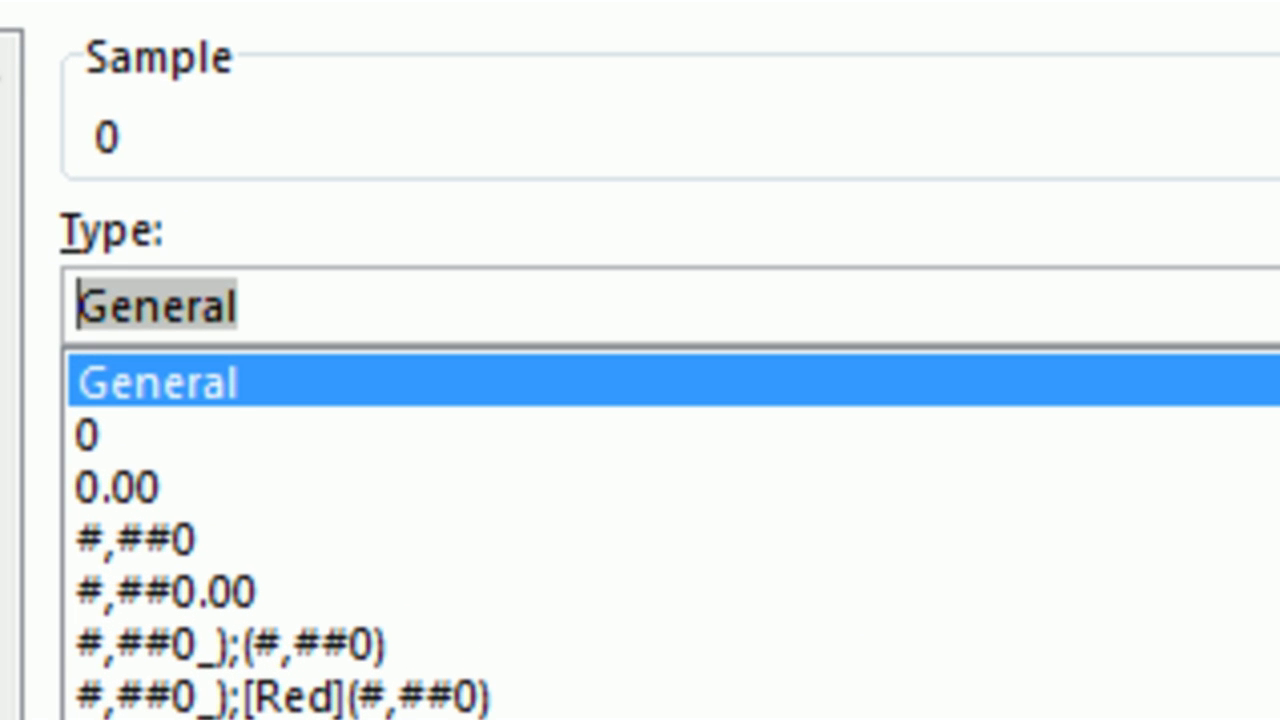
pyautogui.write('$0.00')
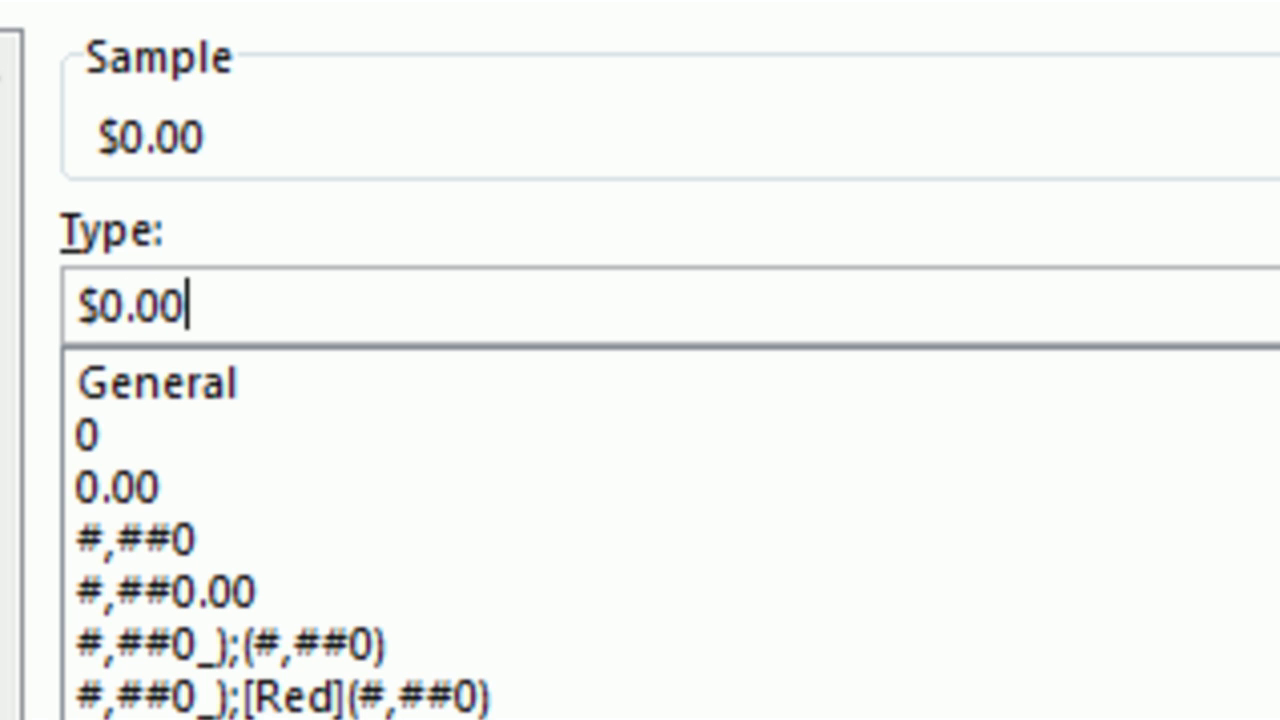
pyautogui.write(';-$')
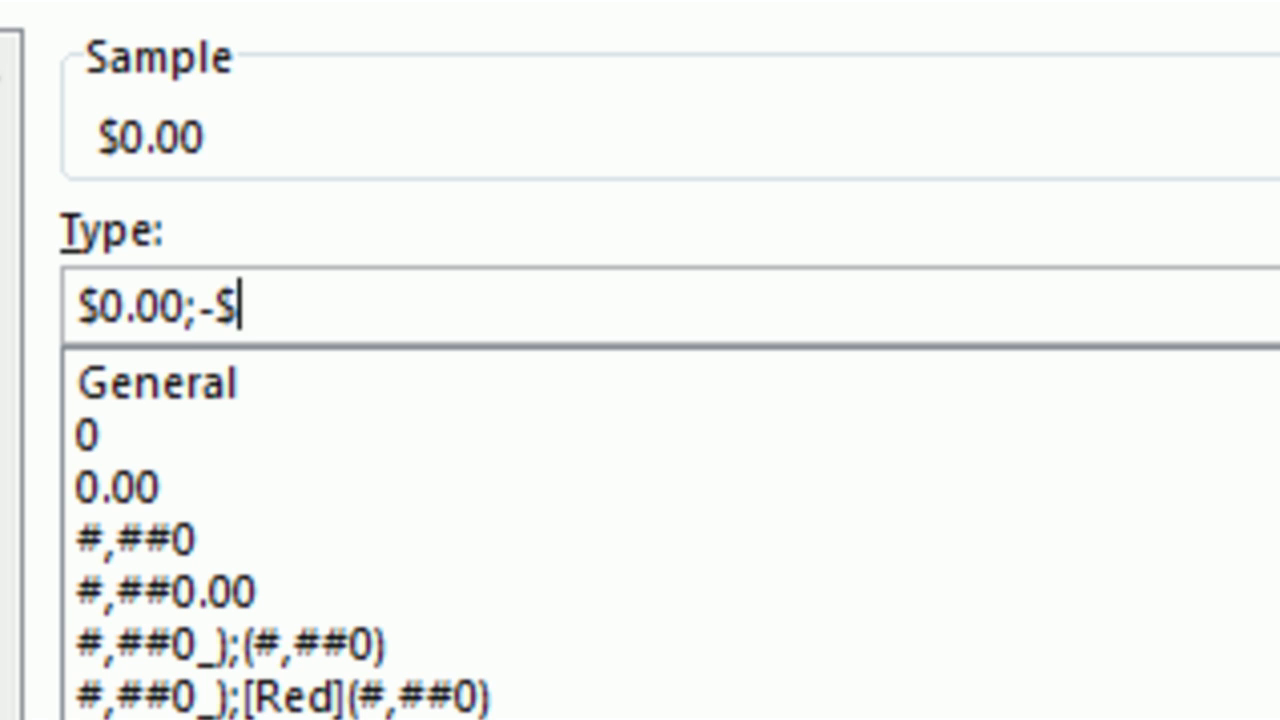
pyautogui.write('0.00')
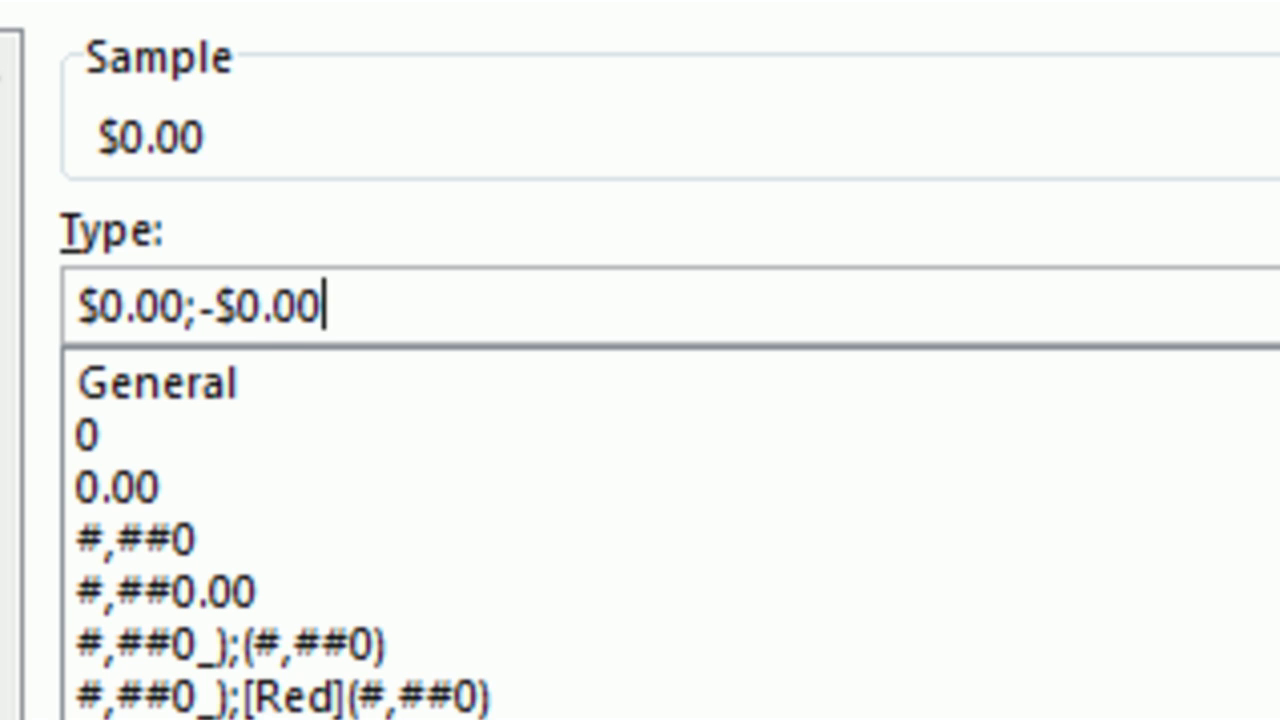
pyautogui.write('[R')
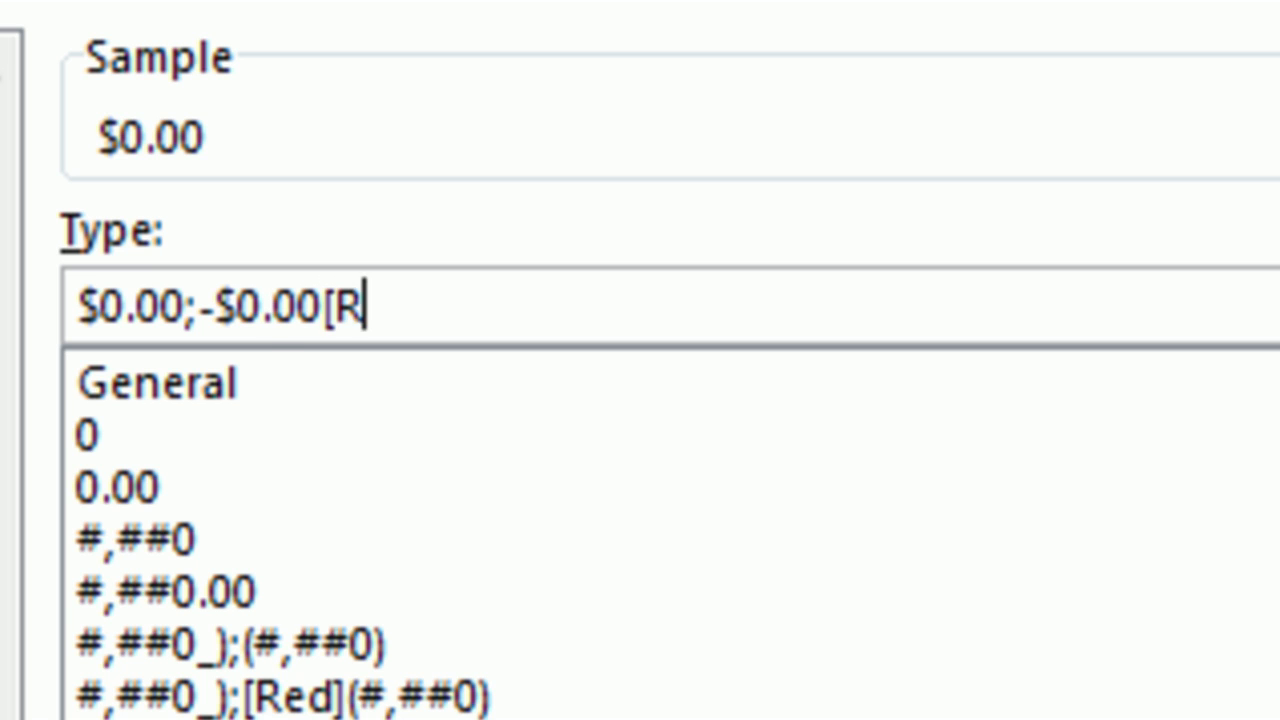
pyautogui.write('ed]')
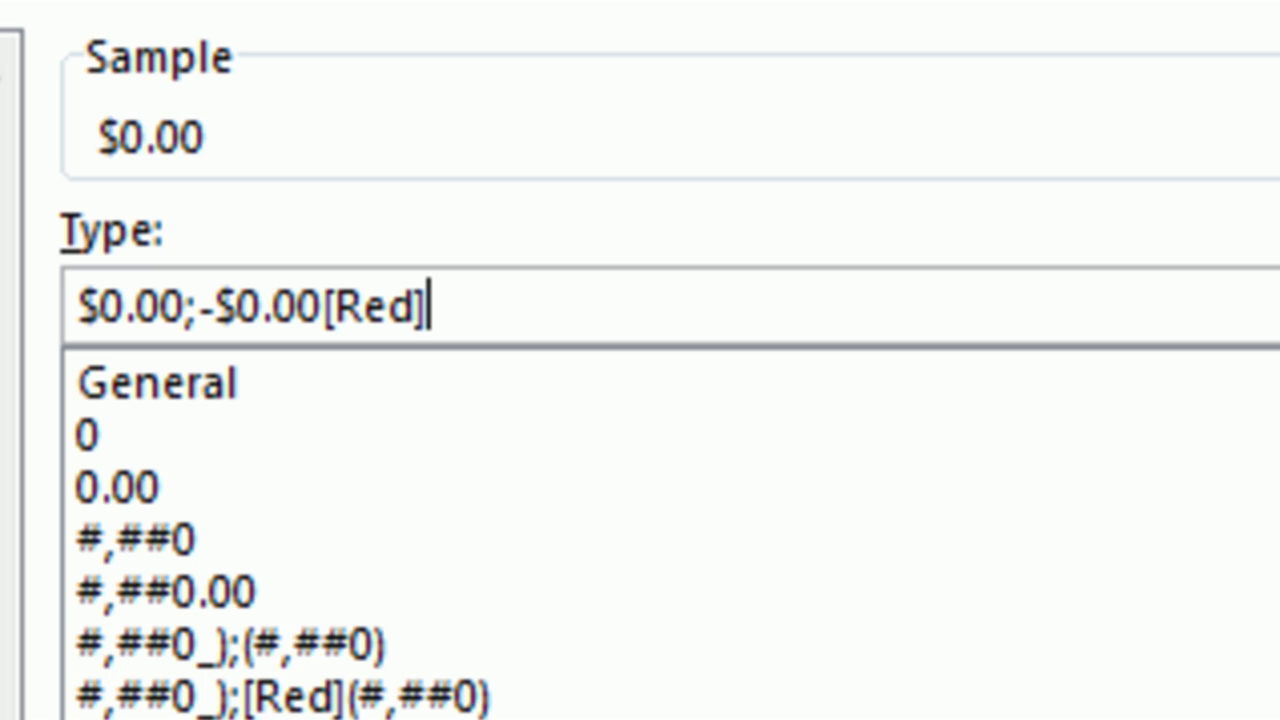
pyautogui.write(';')
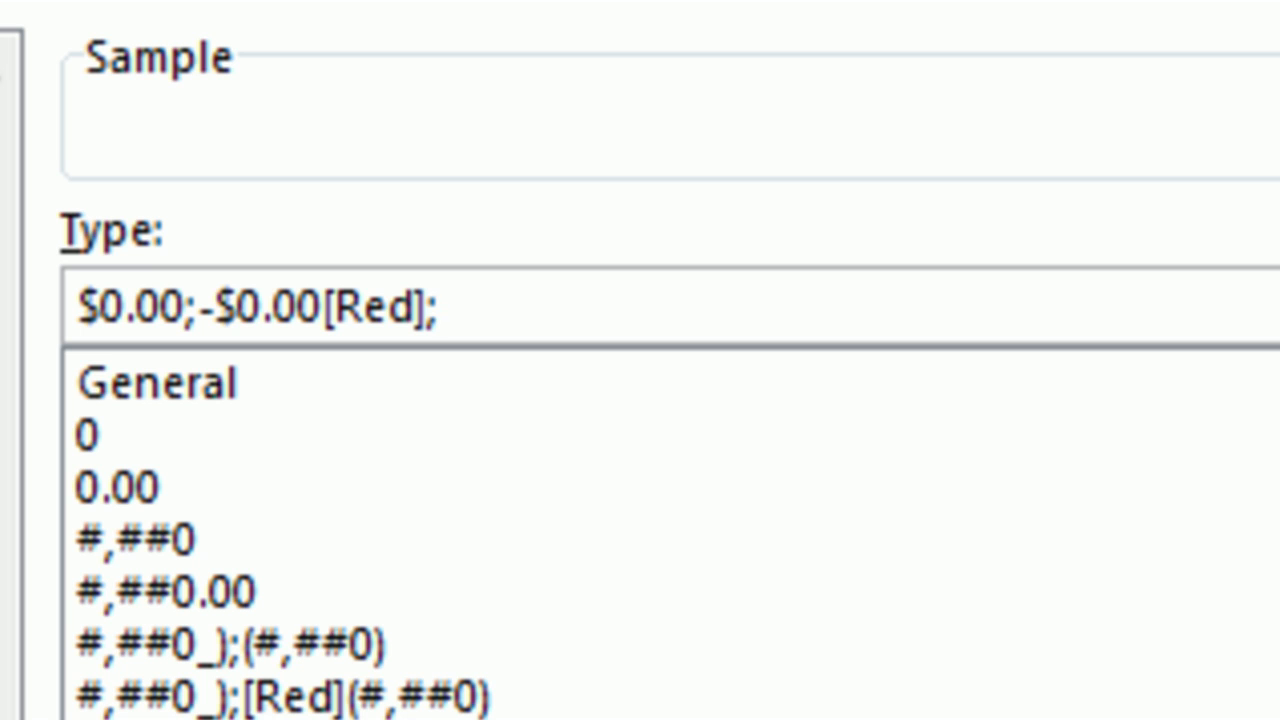
pyautogui.write('" - "')
pyautogui.write(';')
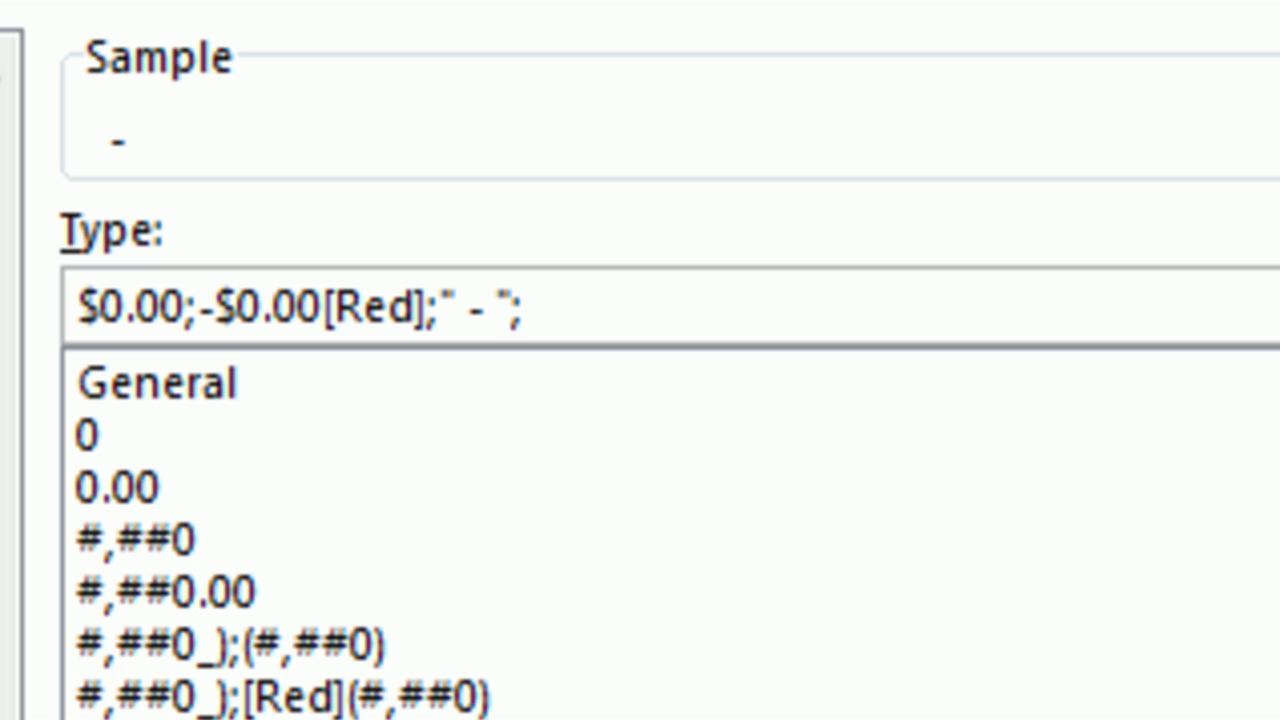
pyautogui.press('BackSpace')
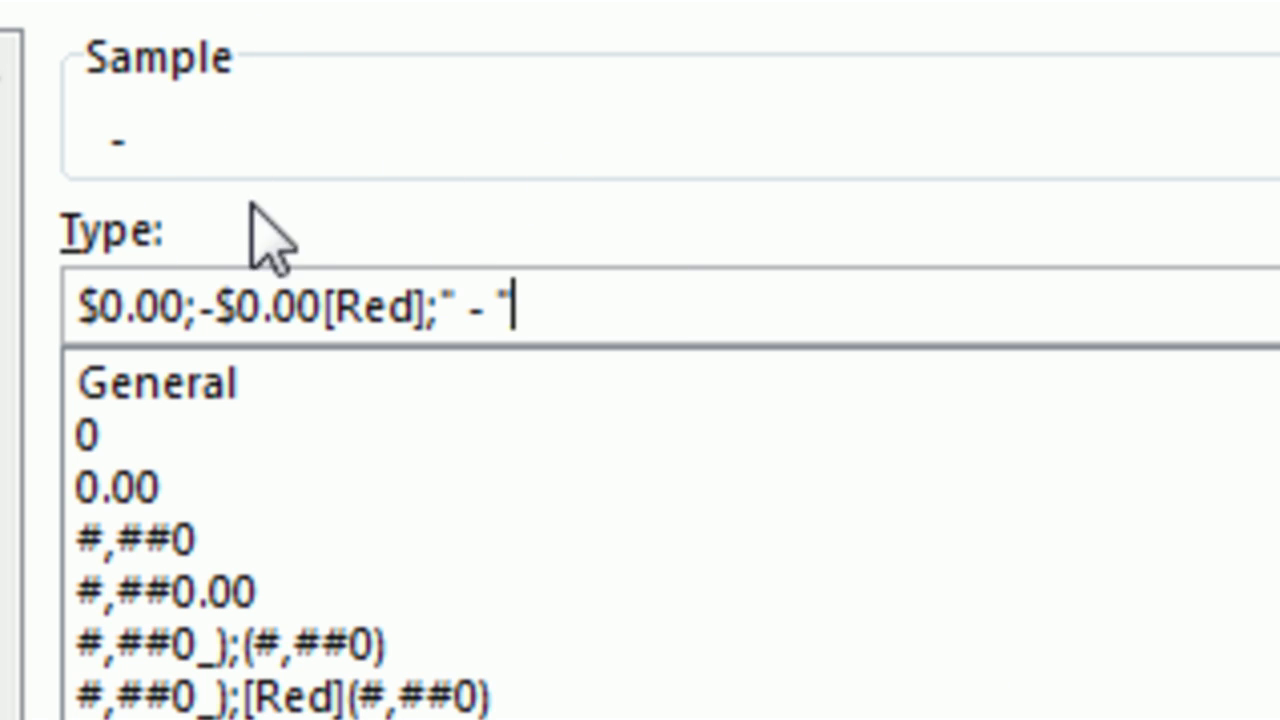
pyautogui.click(704, 532)
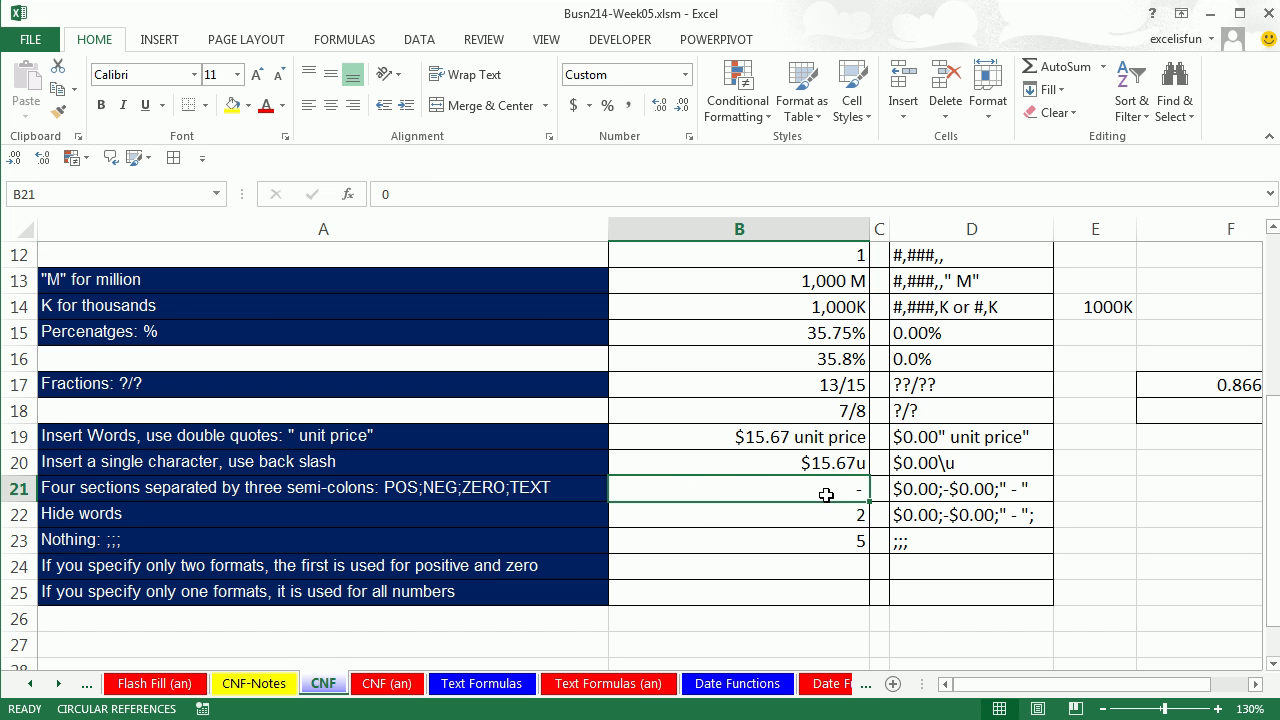
# Enter 12 and then -56 in B21, confirming $12.00 and a red -$56.00.
pyautogui.write('12')
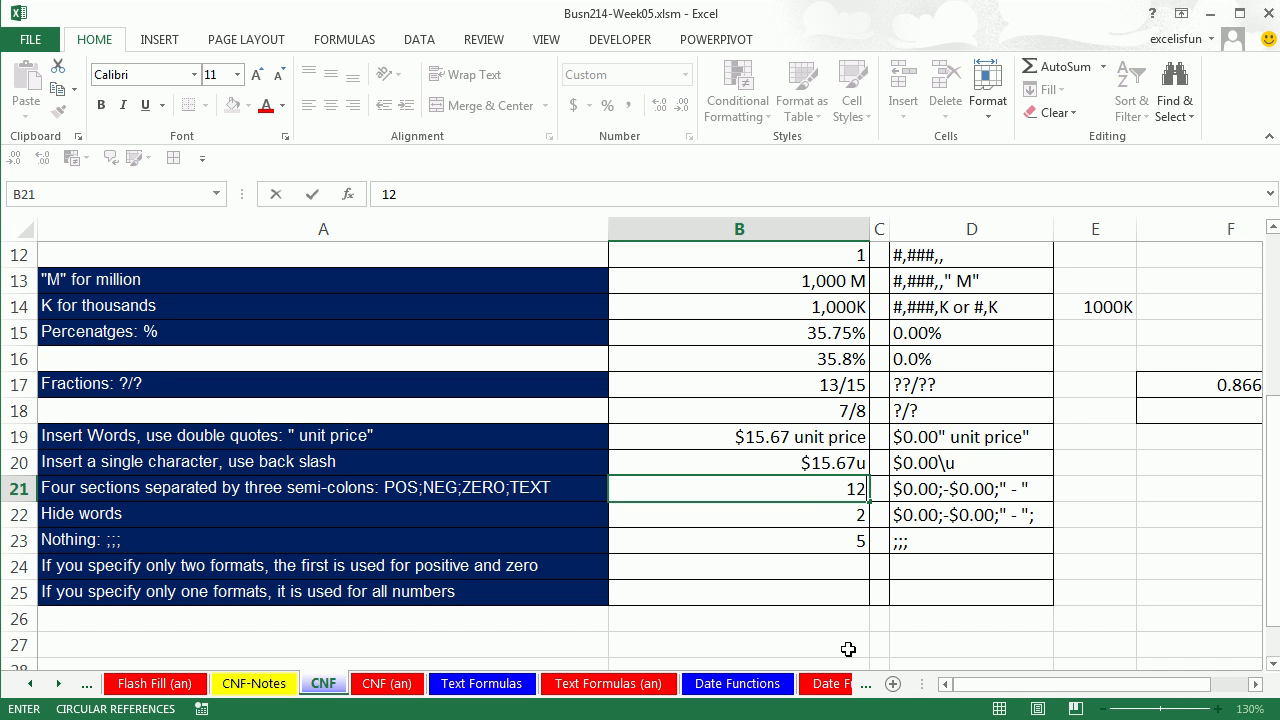
pyautogui.hotkey('ctrl', 'Return')
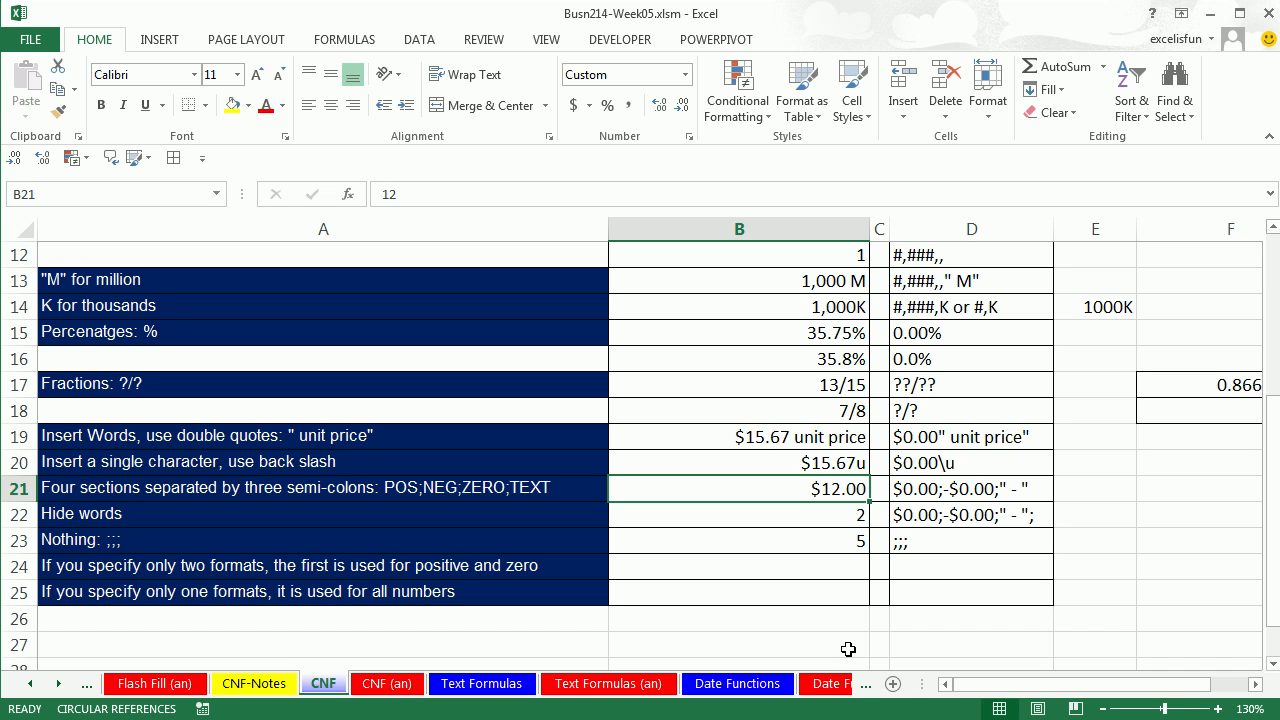
pyautogui.write('-56')
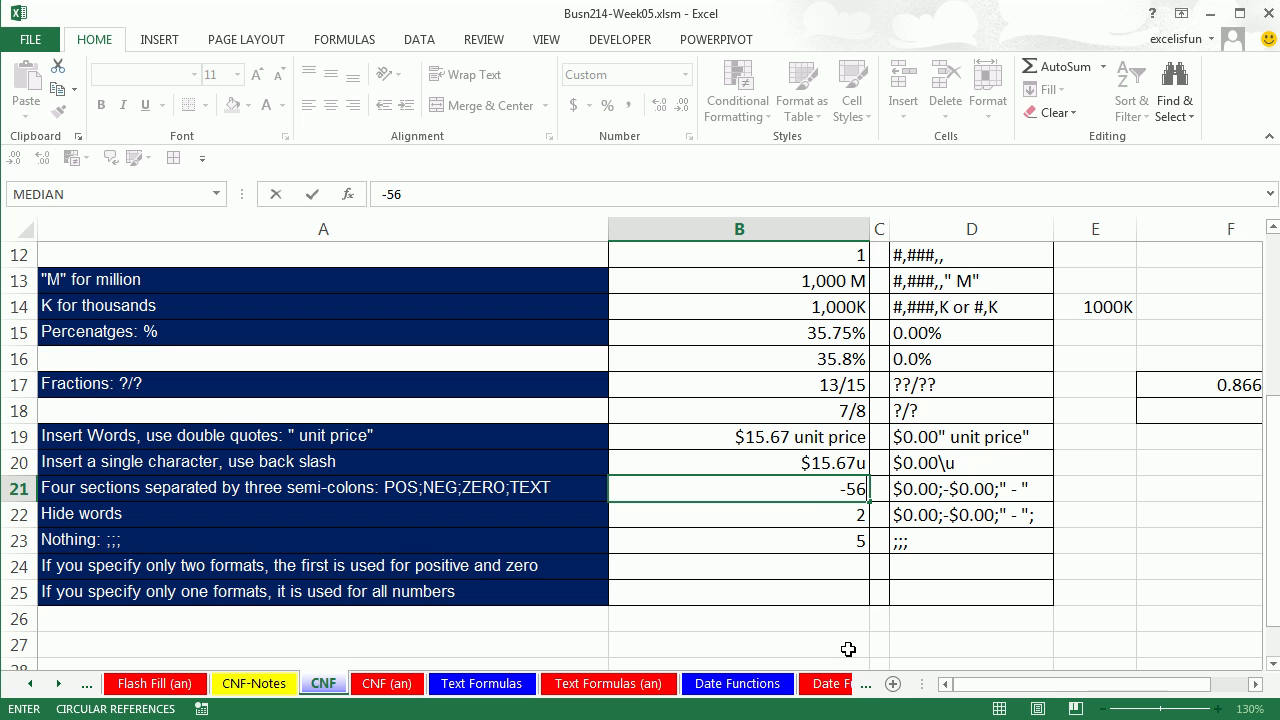
pyautogui.hotkey('ctrl', 'Return')
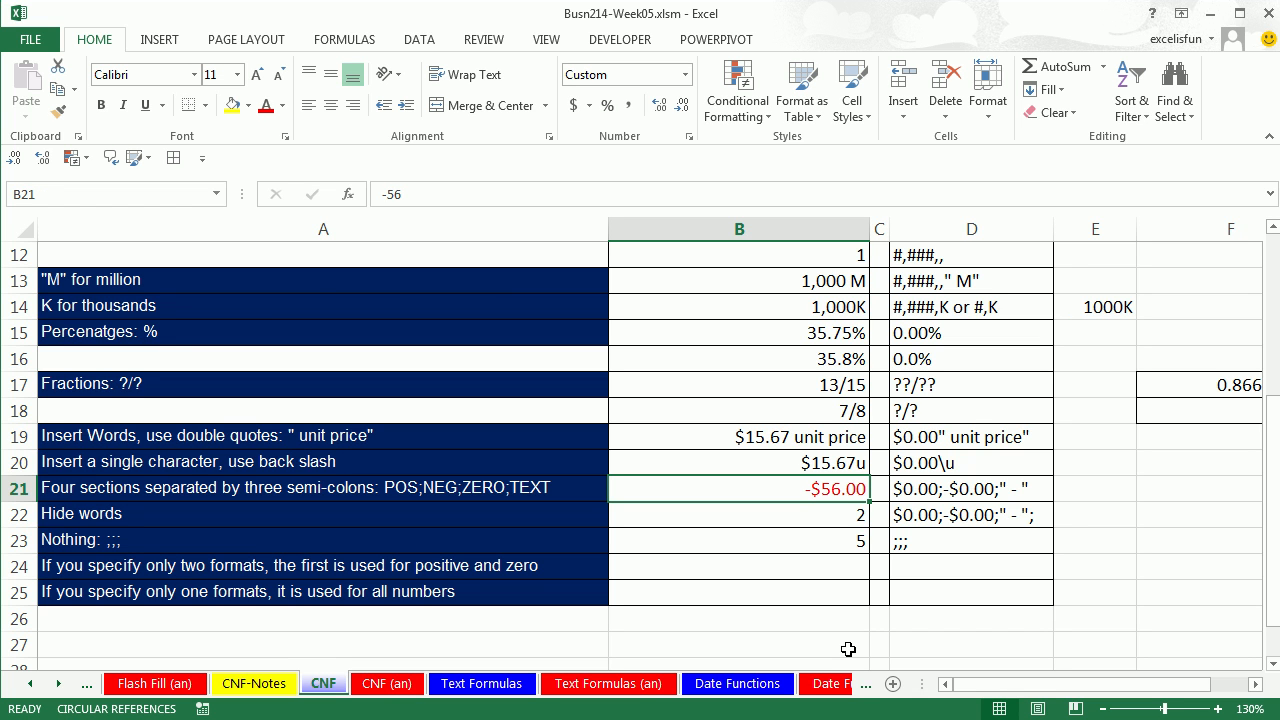
pyautogui.click(808, 512)
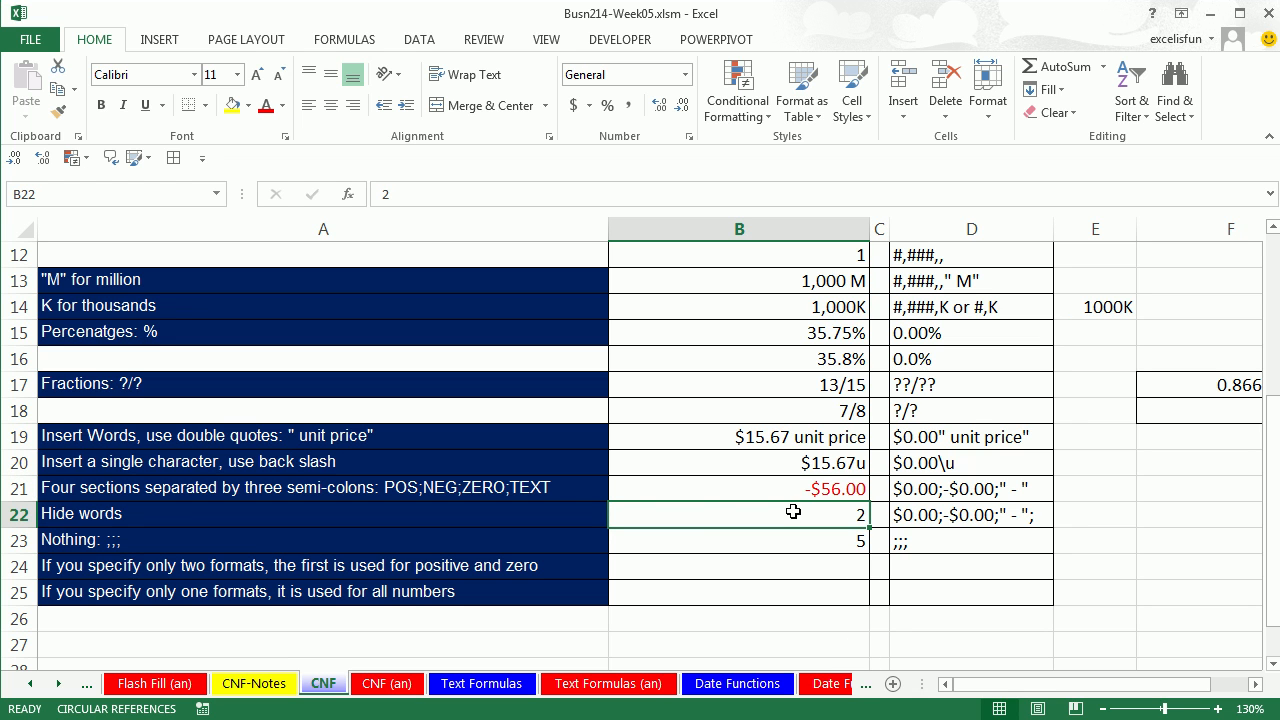
# Give B22 the custom code $0.00;-$0.00[Red];0; with an empty text section.
pyautogui.hotkey('ctrl', '1')
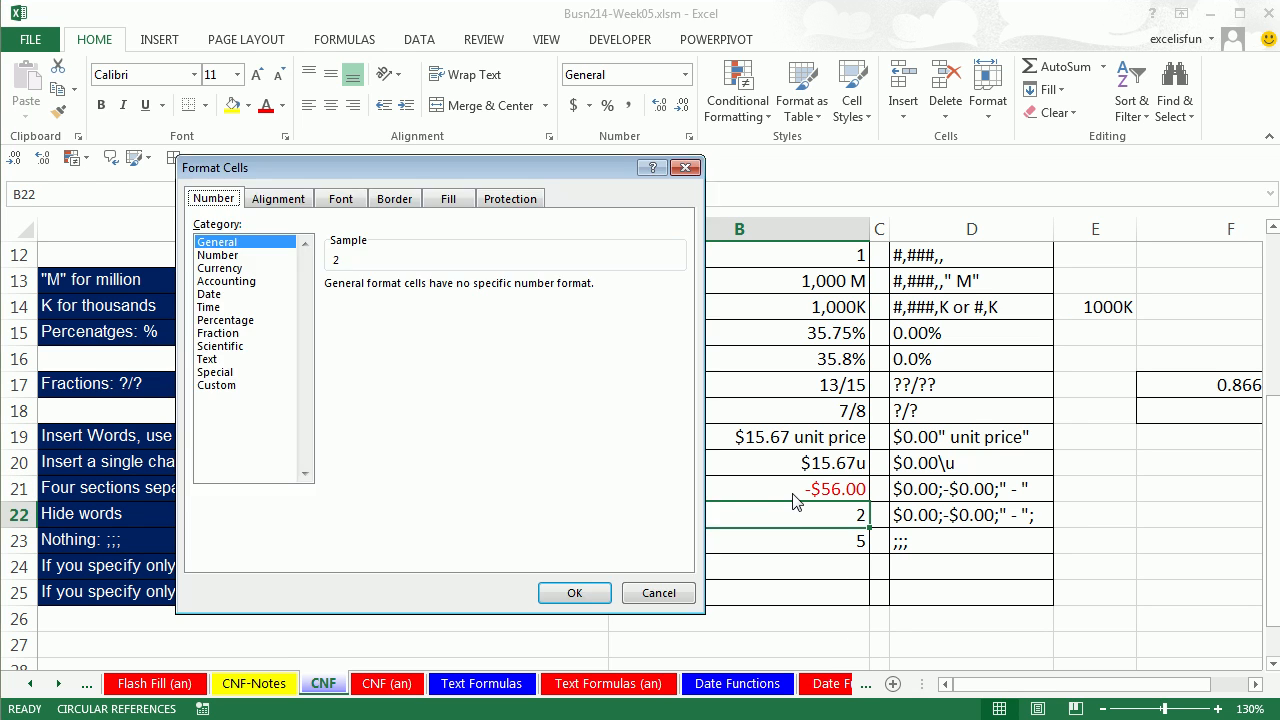
pyautogui.press('End')
pyautogui.doubleClick(399, 301)
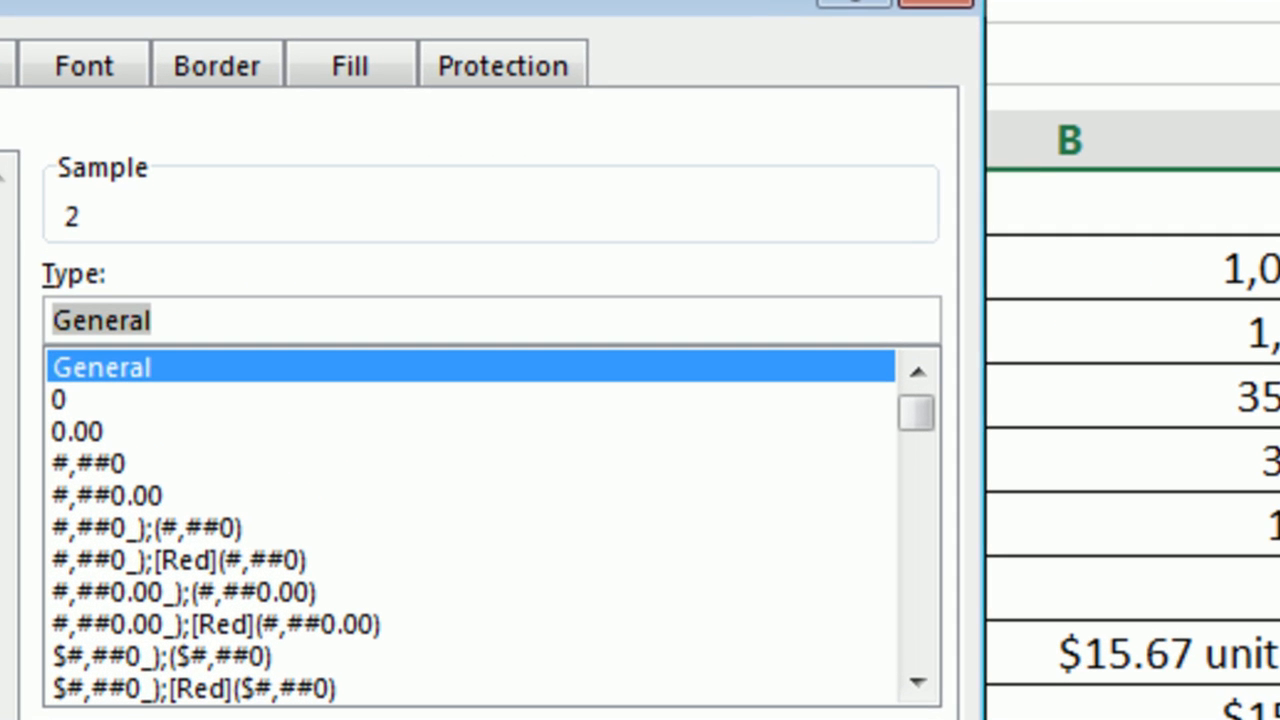
pyautogui.write('$0.00;-$0.00[Red];0')
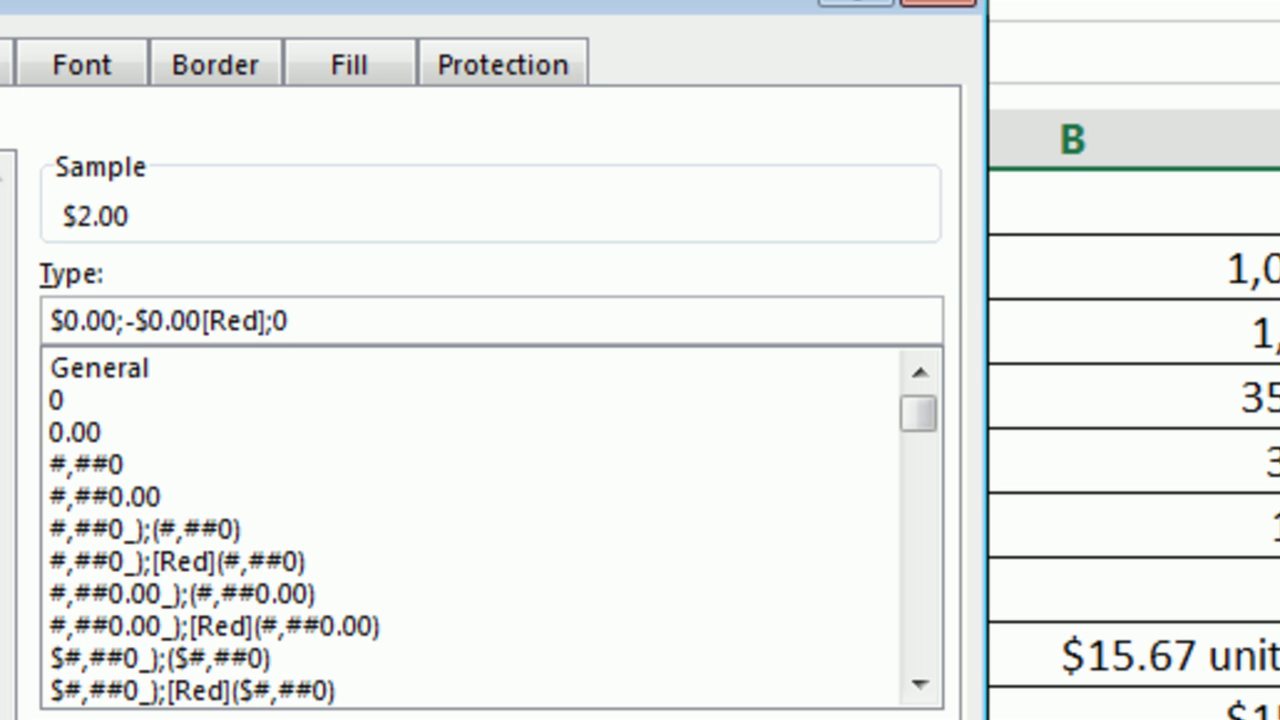
pyautogui.write(';')
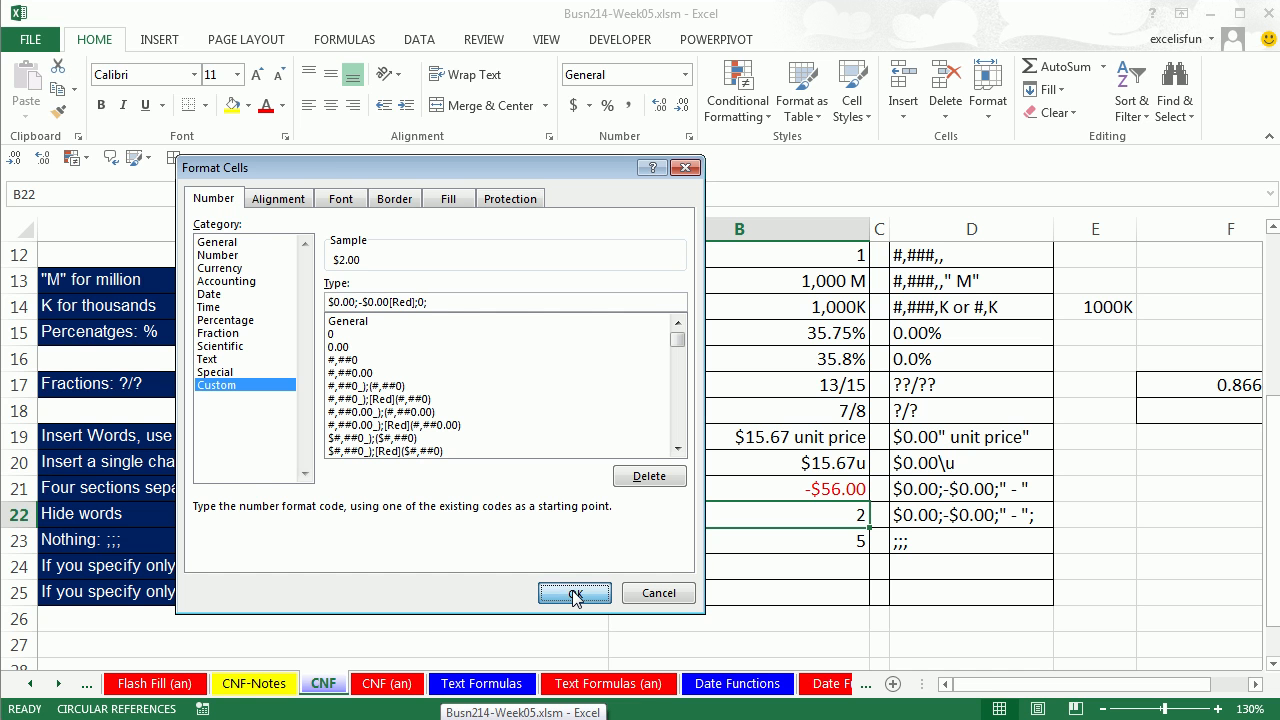
pyautogui.click(571, 594)
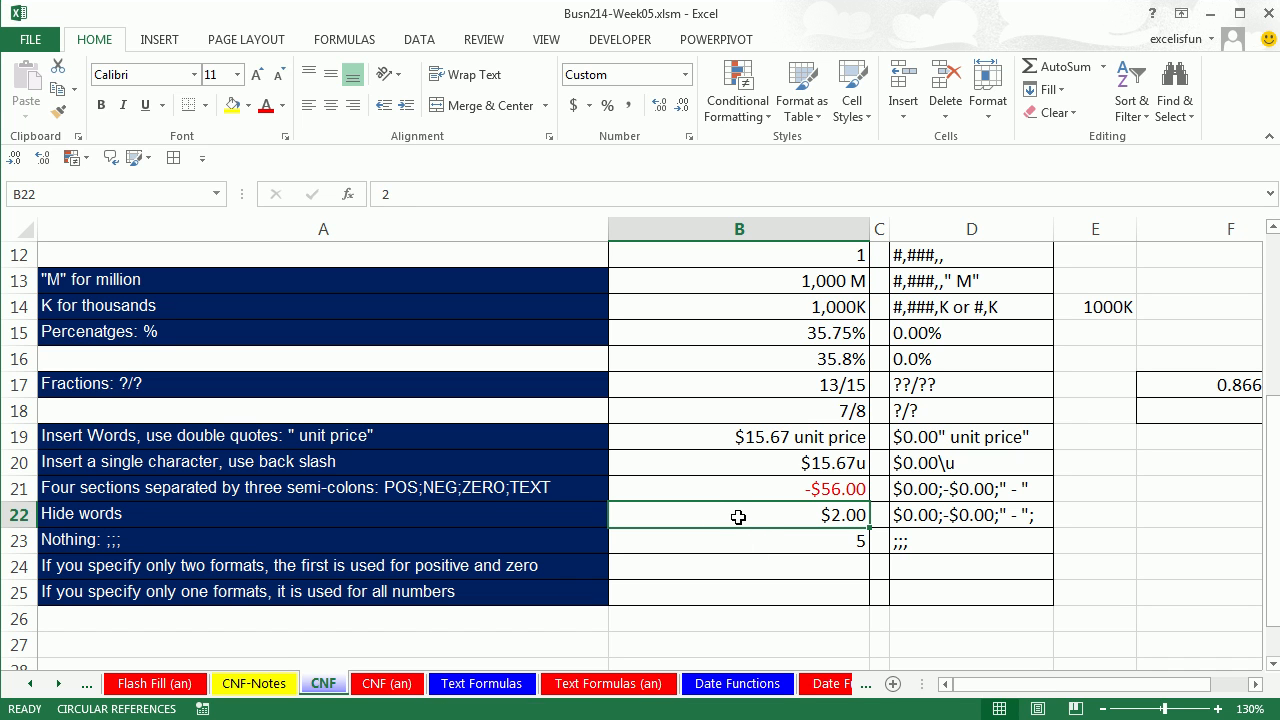
# Test B22 with -2, 0 and a text entry, confirming the text is hidden.
pyautogui.write('-2')
pyautogui.hotkey('ctrl', 'Return')
pyautogui.write('0')
pyautogui.hotkey('ctrl', 'Return')
pyautogui.write('wehsadjkhsakj')
pyautogui.hotkey('ctrl', 'Return')
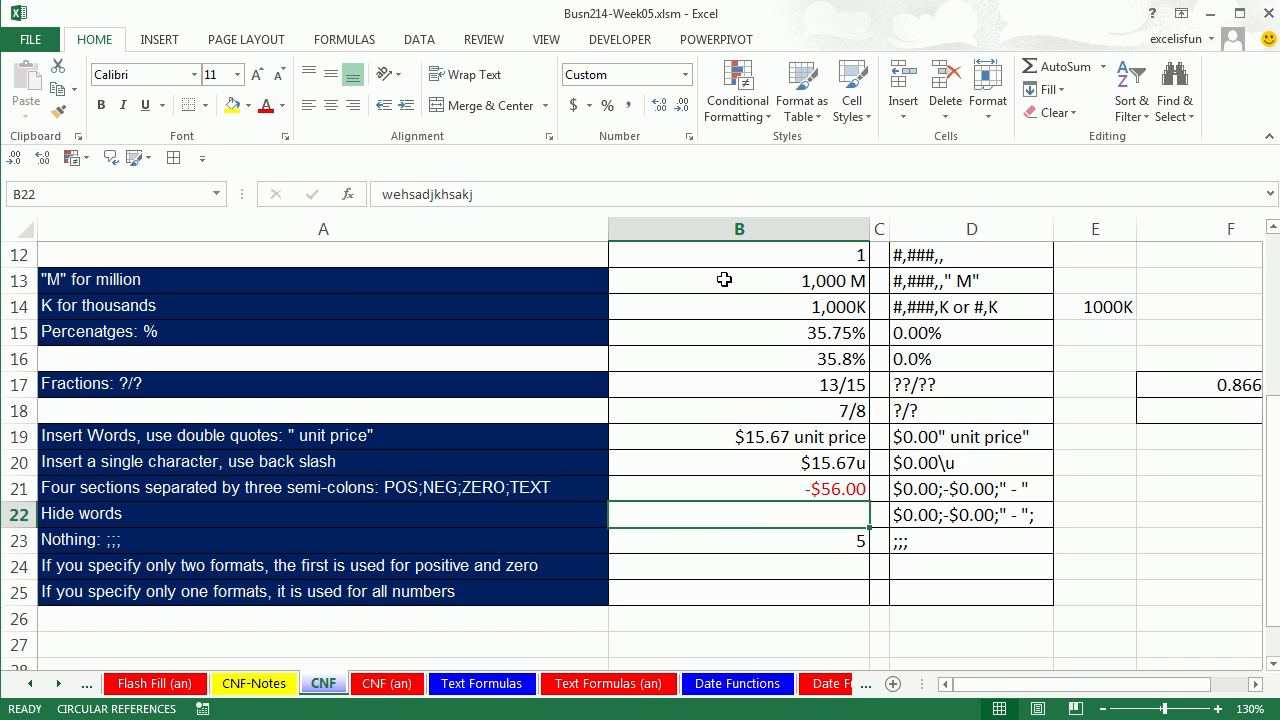
pyautogui.click(799, 545)
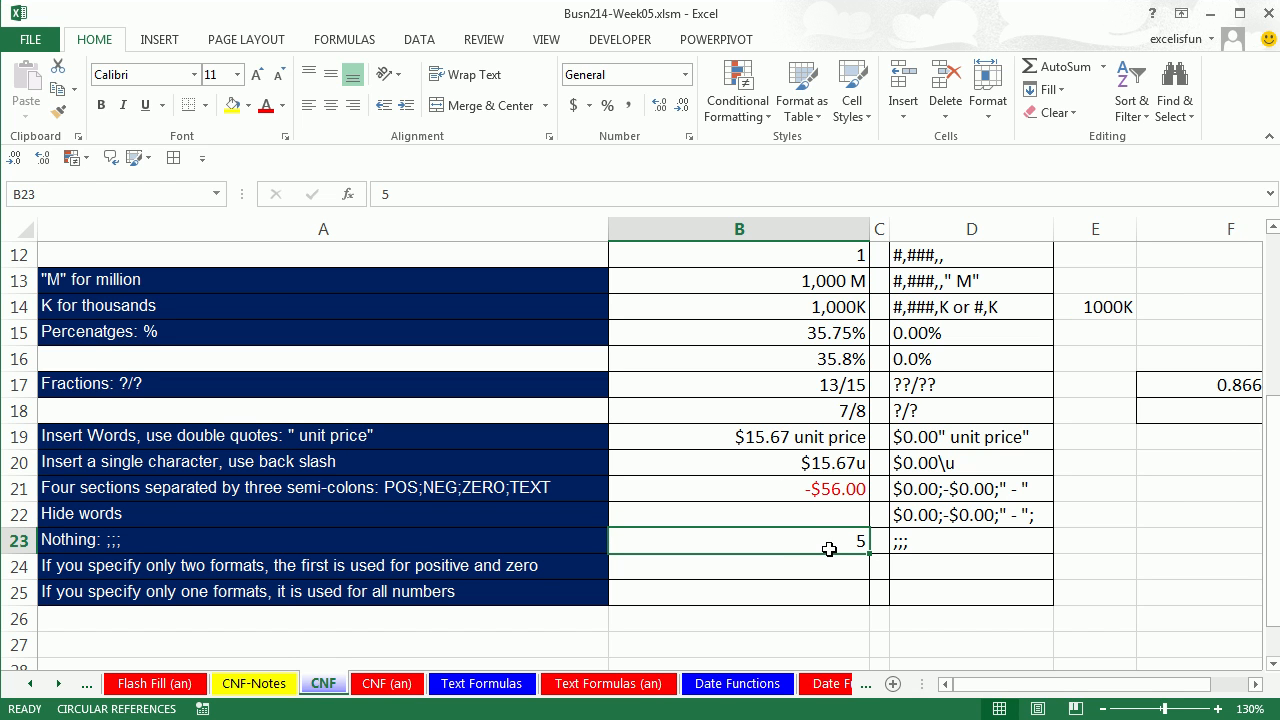
# Give B23 the custom code ;;; so all of its contents are hidden.
pyautogui.hotkey('ctrl', '1')
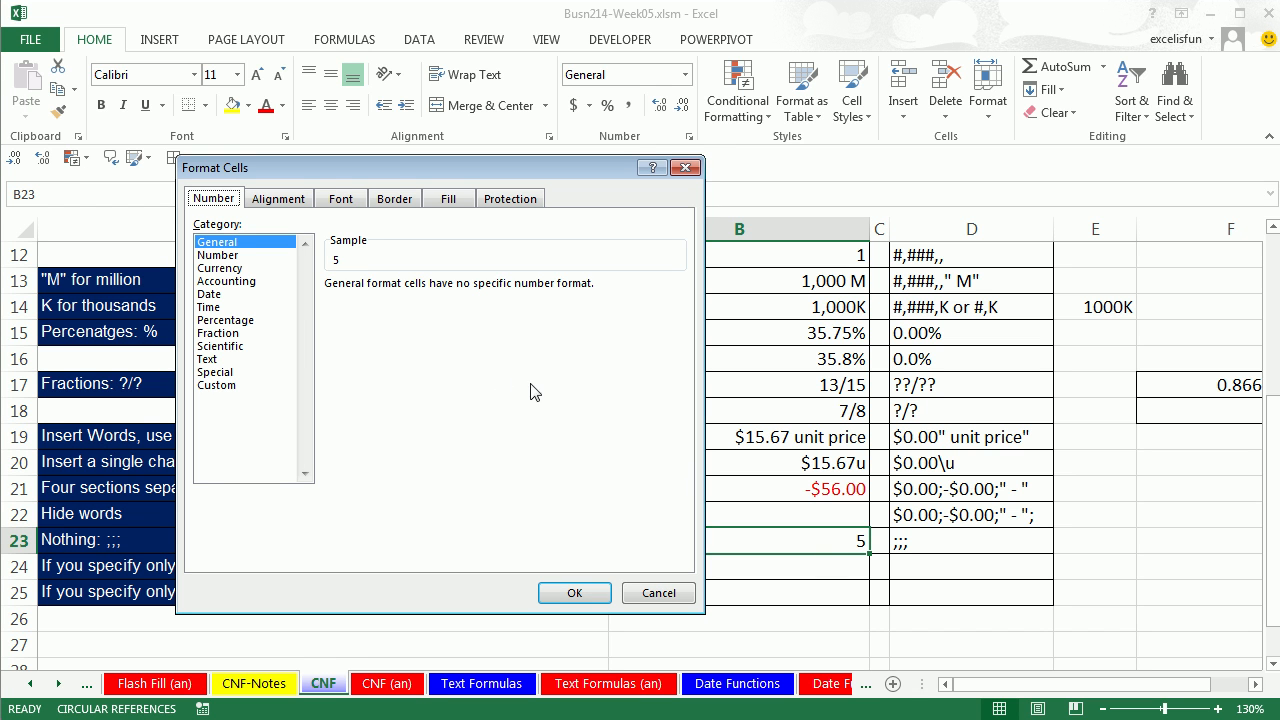
pyautogui.click(230, 386)
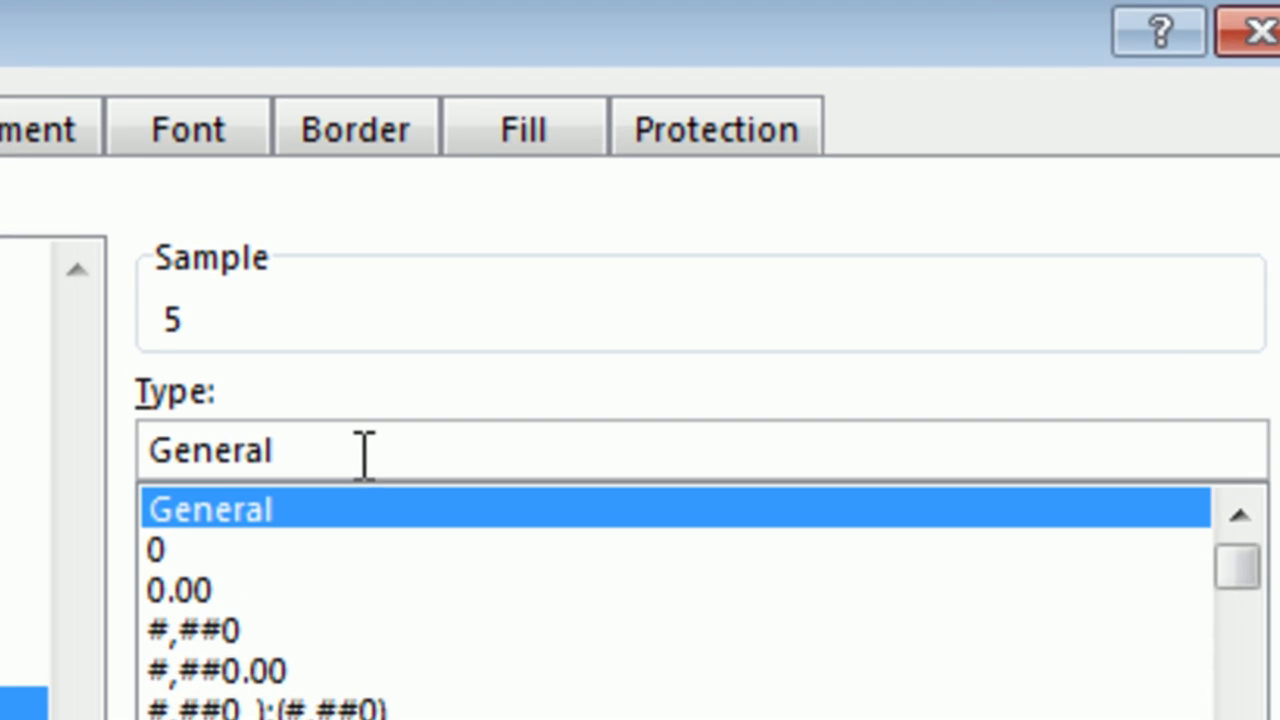
pyautogui.doubleClick(395, 302)
pyautogui.write(';;;')
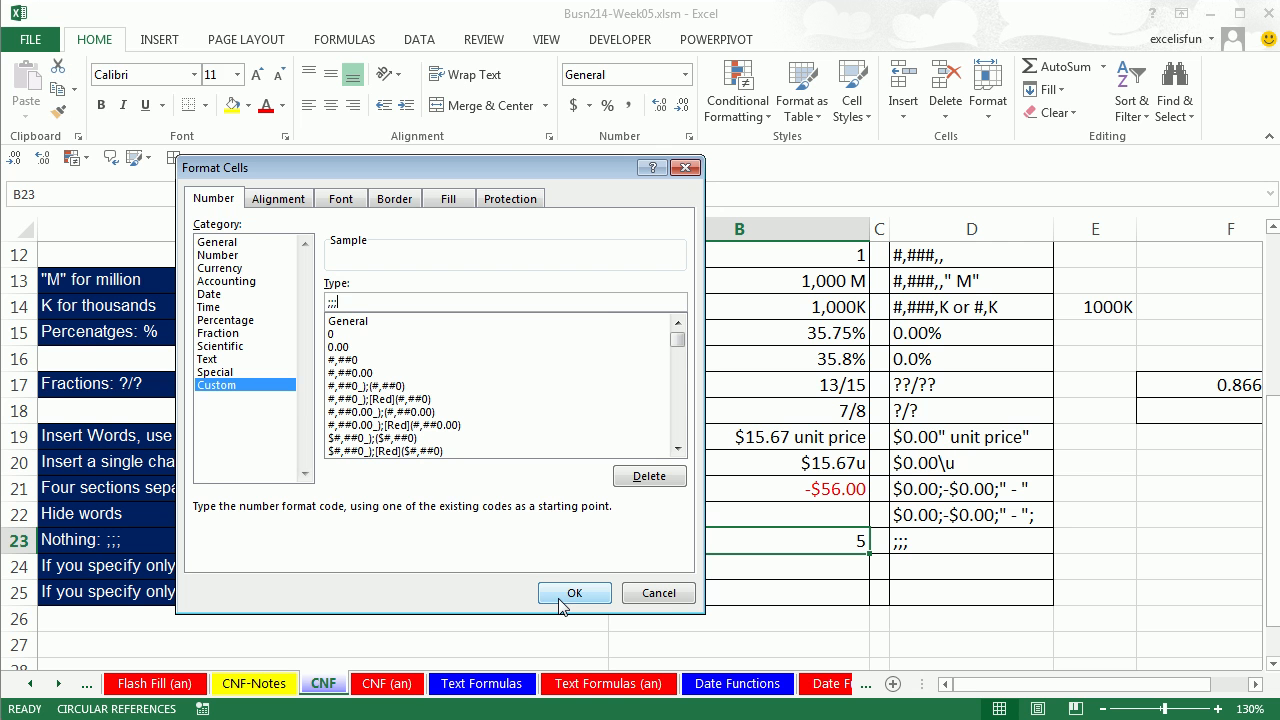
pyautogui.click(572, 594)
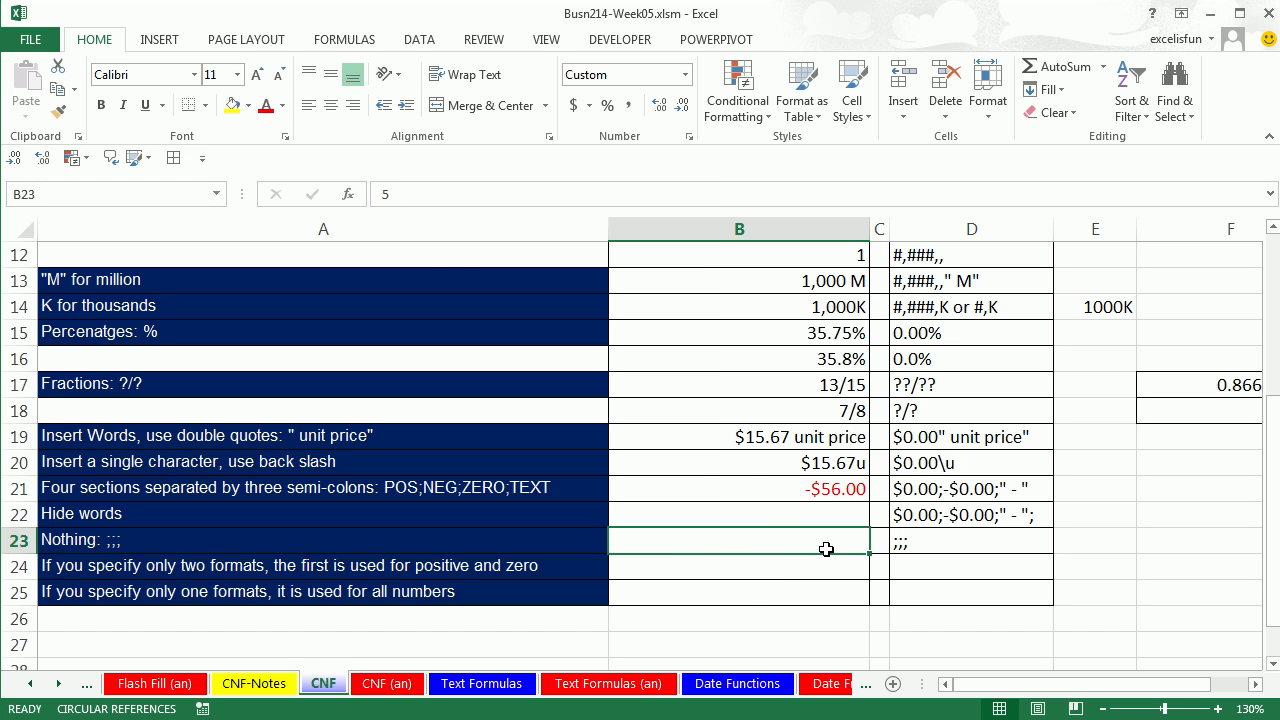
# Enter -3, 0 and a text entry in B23, confirming each stays blank.
pyautogui.write('-3')
pyautogui.hotkey('ctrl', 'Return')
pyautogui.write('0')
pyautogui.hotkey('ctrl', 'Return')
pyautogui.write('dgsadgashgdjhga')
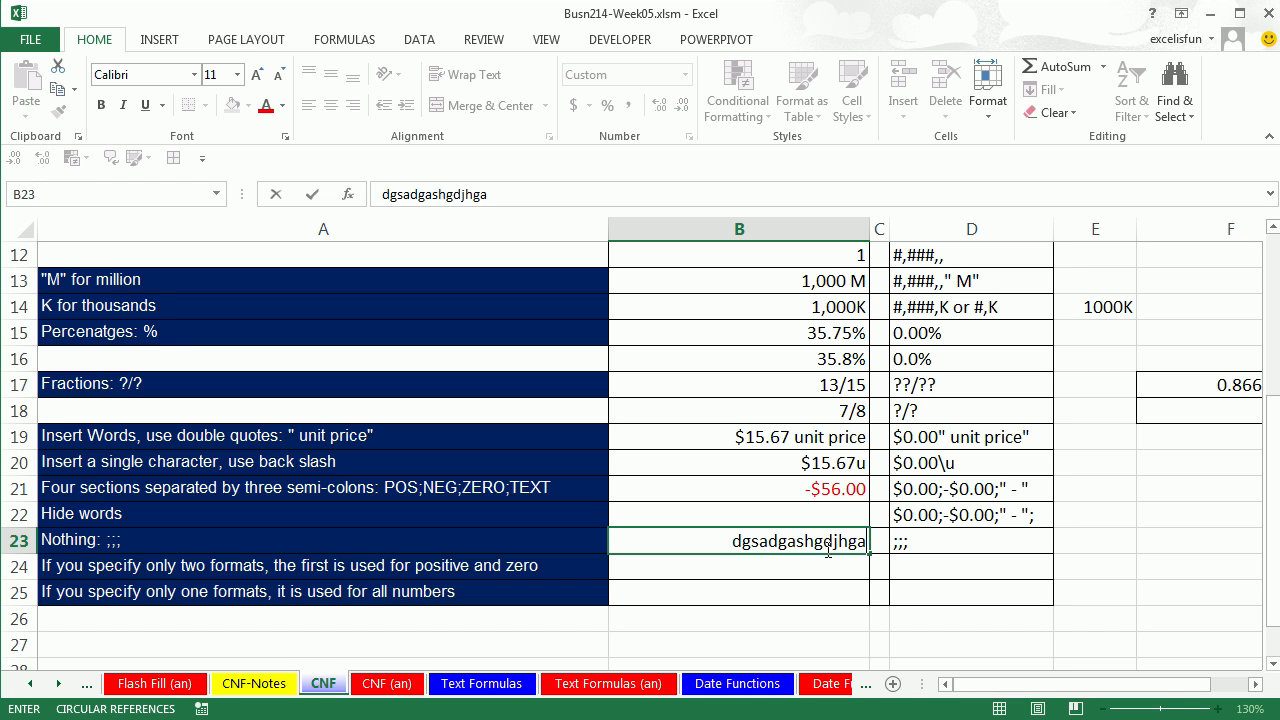
pyautogui.hotkey('ctrl', 'Return')
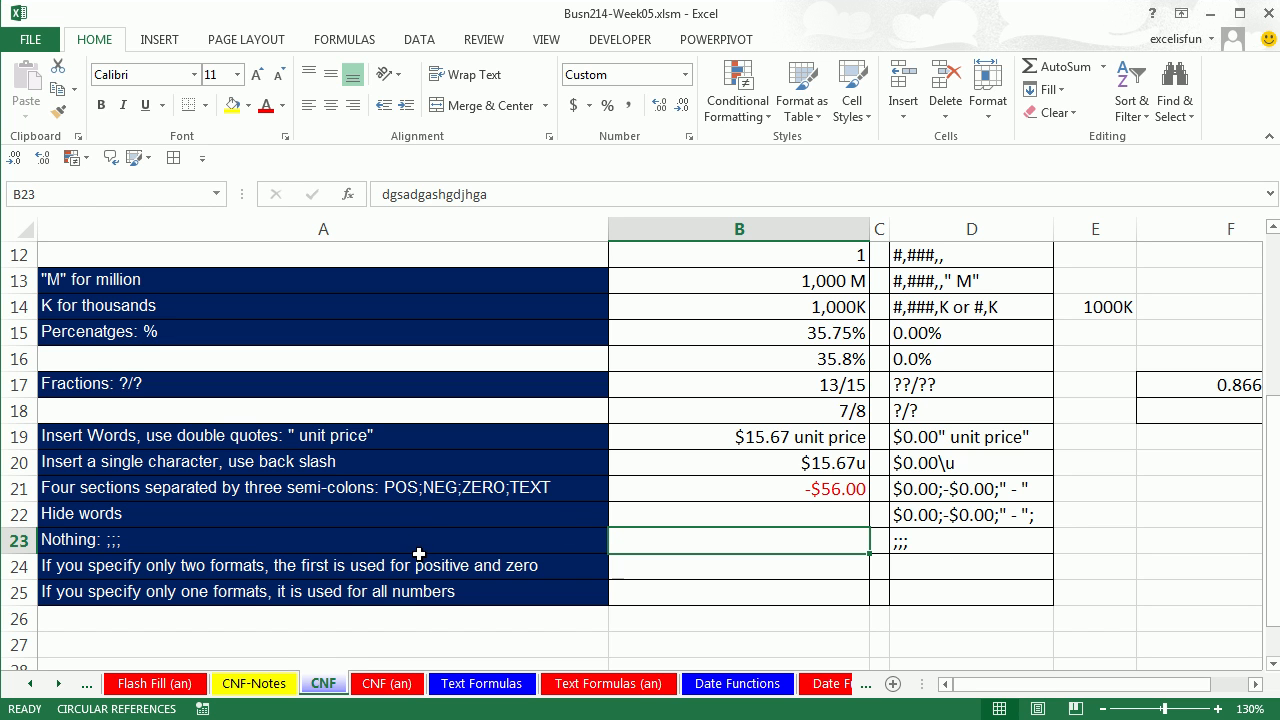
# On the Text Formulas sheet, enter =A4*$A$2 in B4 and fill it down to B7.
pyautogui.click(480, 684)
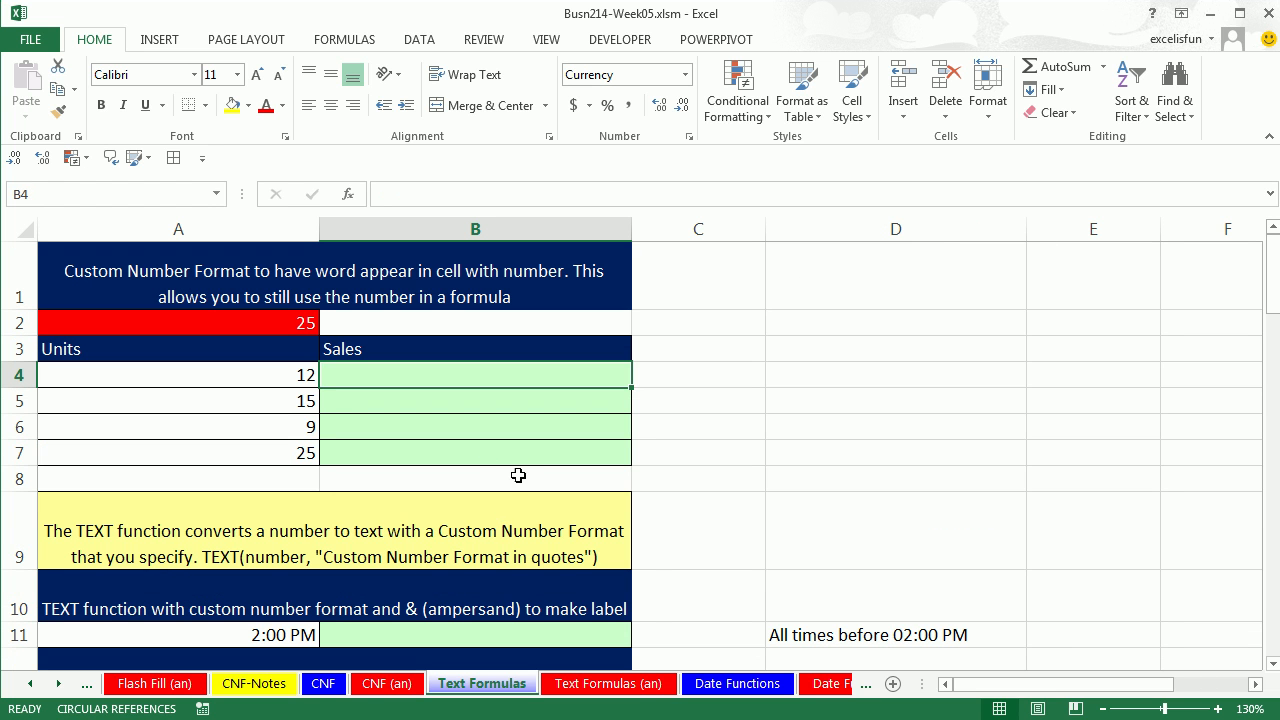
pyautogui.click(254, 326)
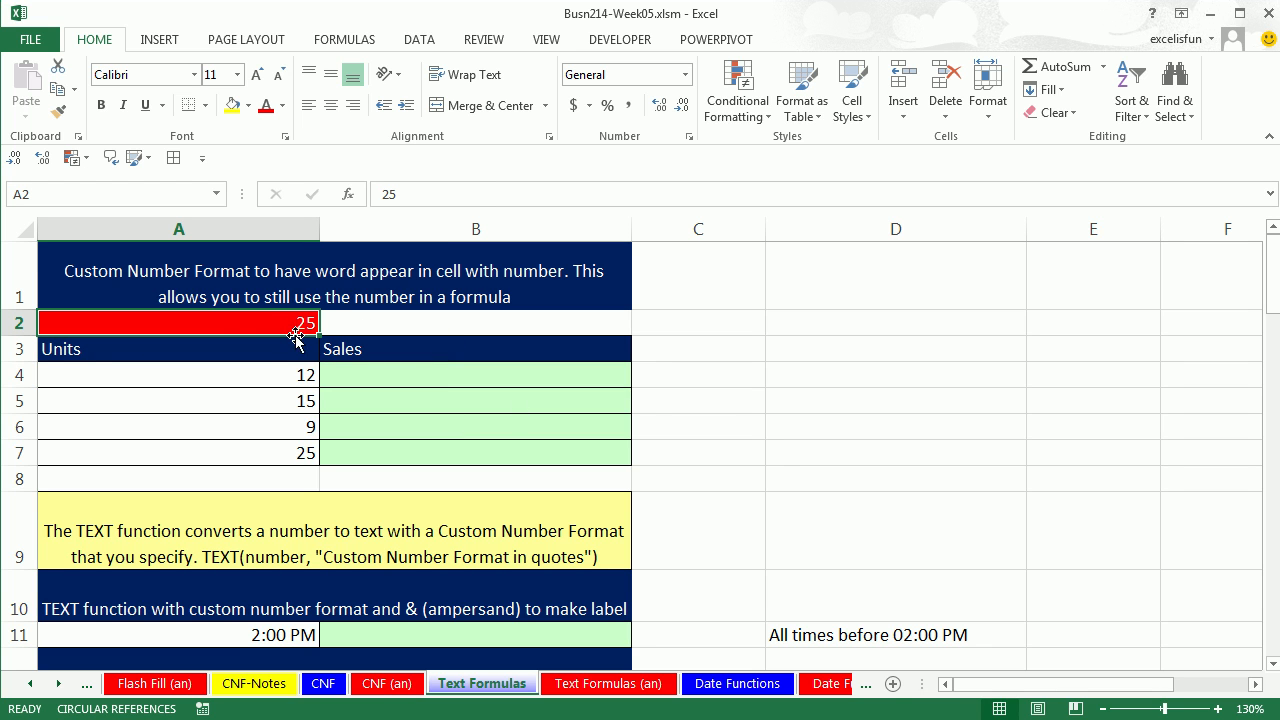
pyautogui.click(422, 376)
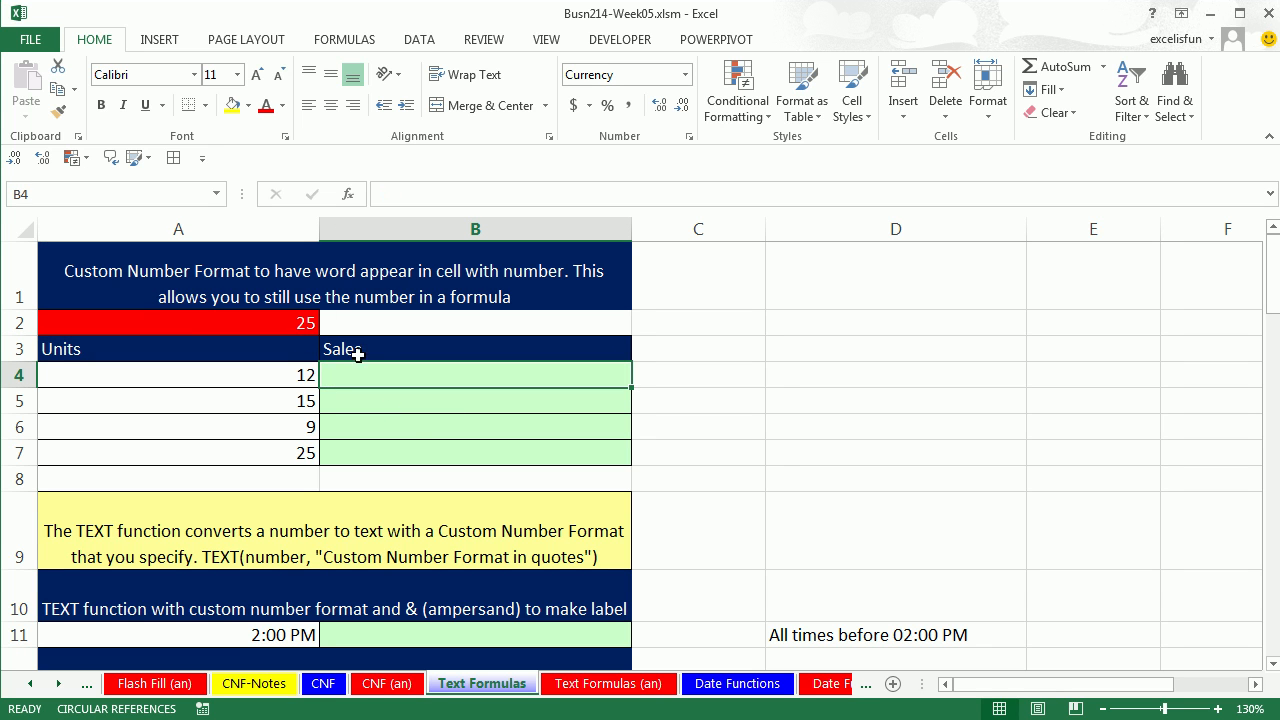
pyautogui.write('=')
pyautogui.press('Left')
pyautogui.write('*')
pyautogui.click(282, 320)
pyautogui.press('F4')
pyautogui.hotkey('ctrl', 'Return')
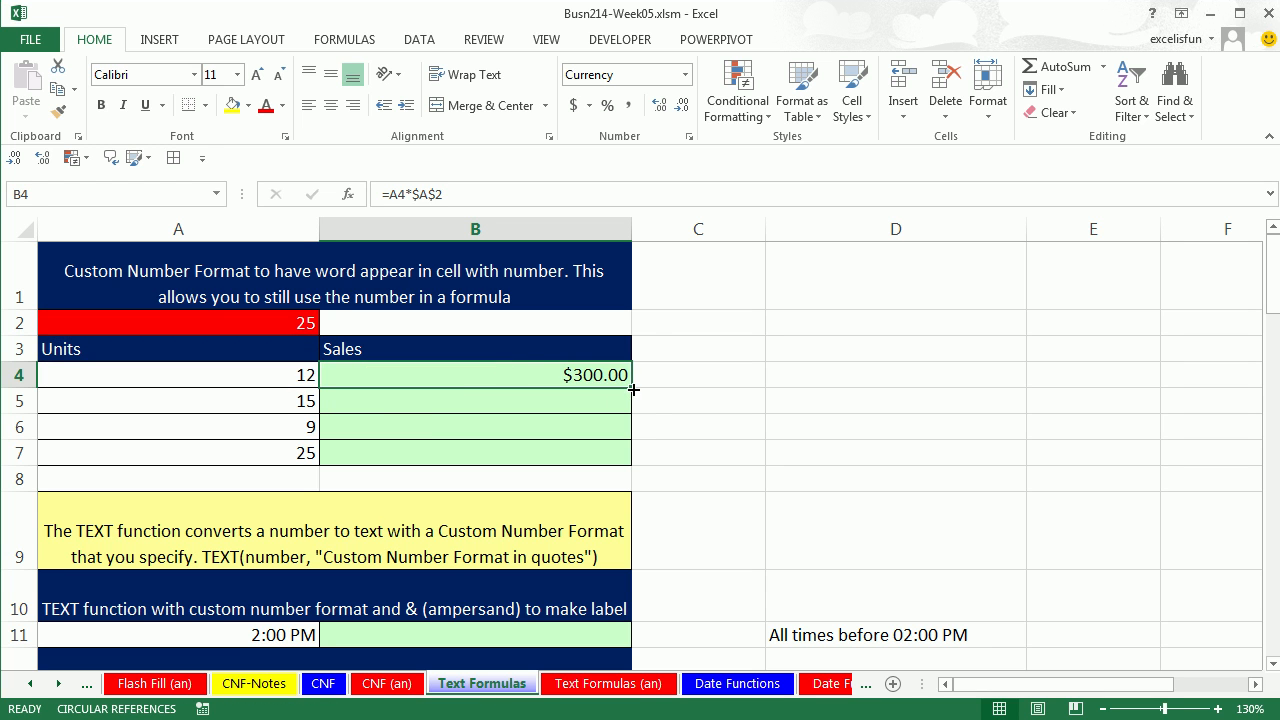
pyautogui.doubleClick(632, 388)
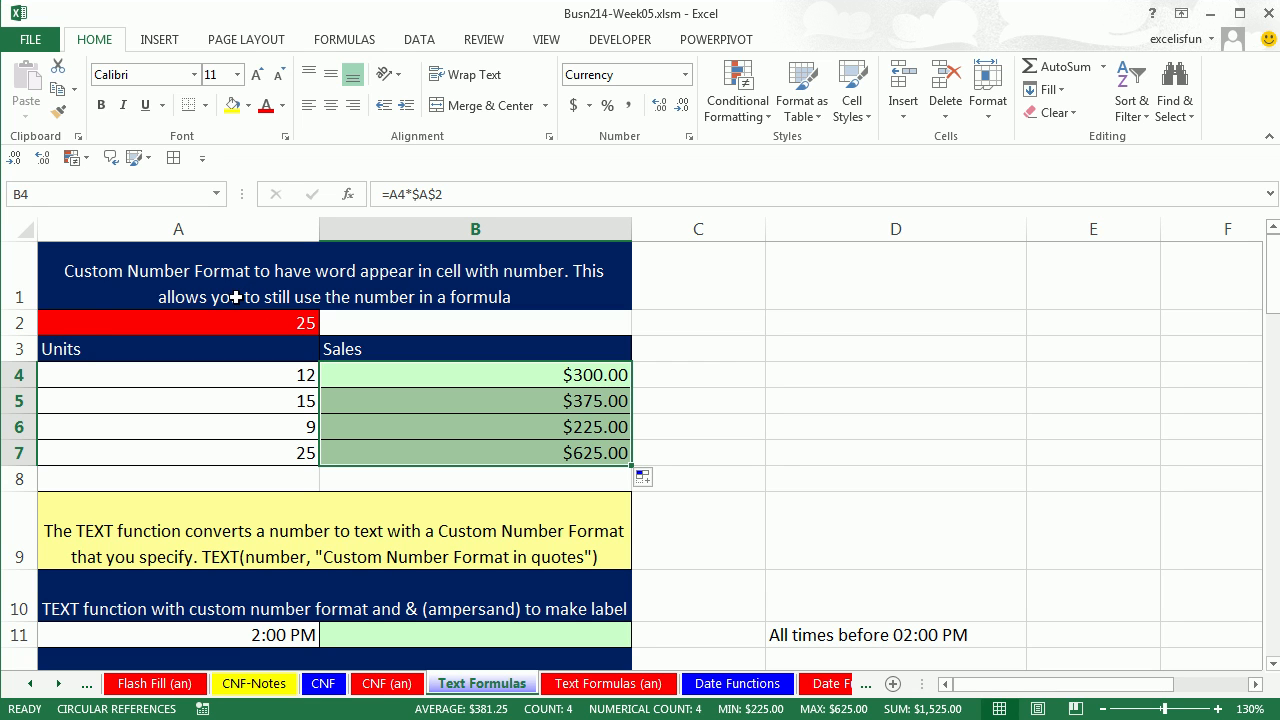
pyautogui.click(96, 323)
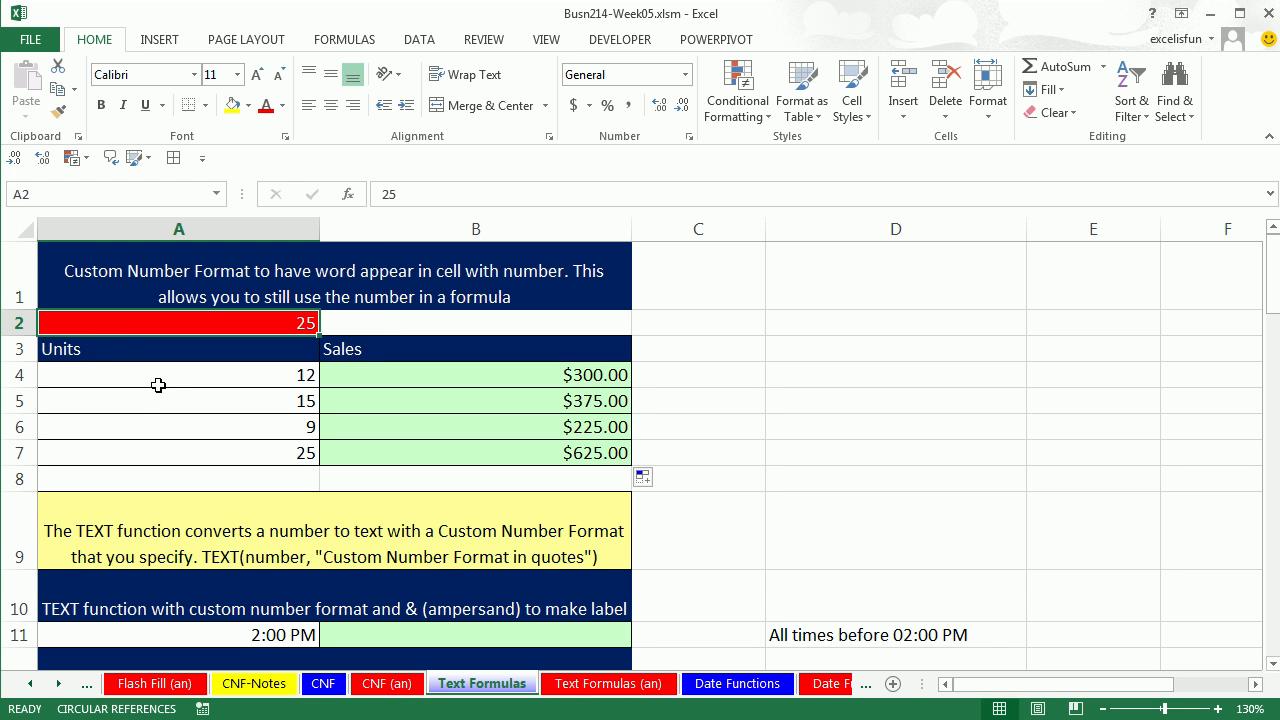
# Give the A2 price the custom format $0.00" per unit".
pyautogui.hotkey('ctrl', '1')
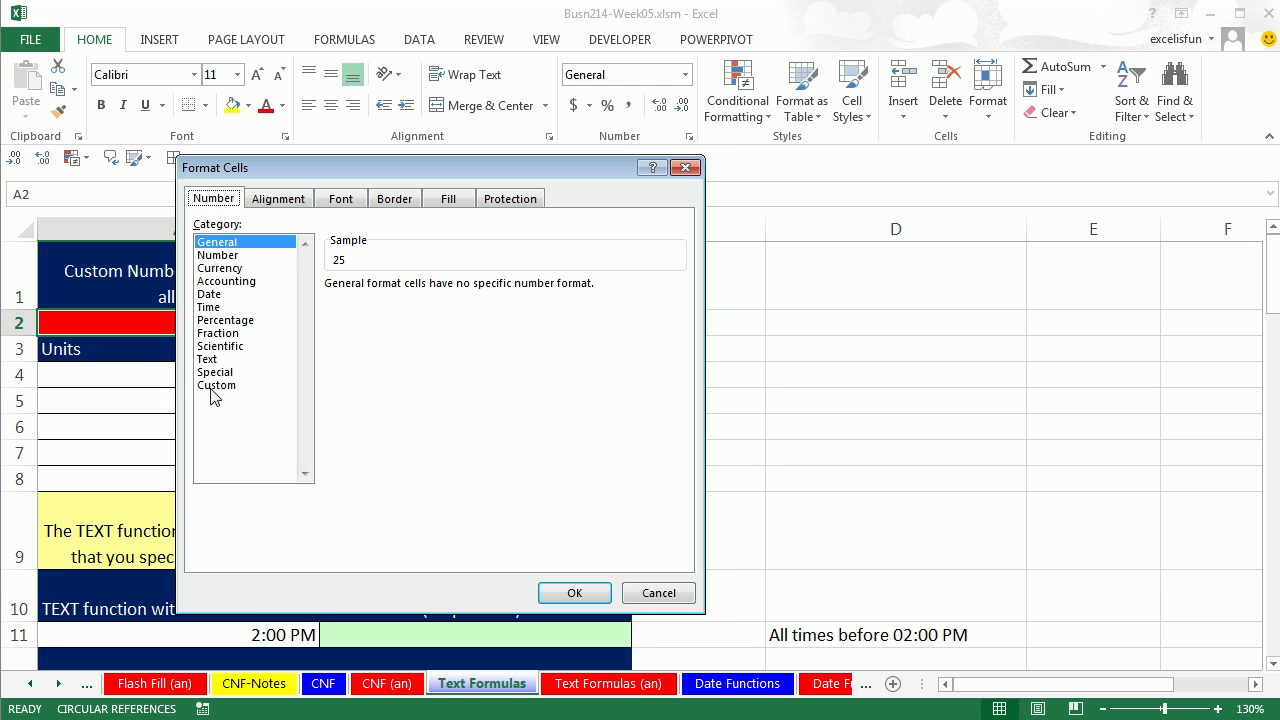
pyautogui.click(212, 386)
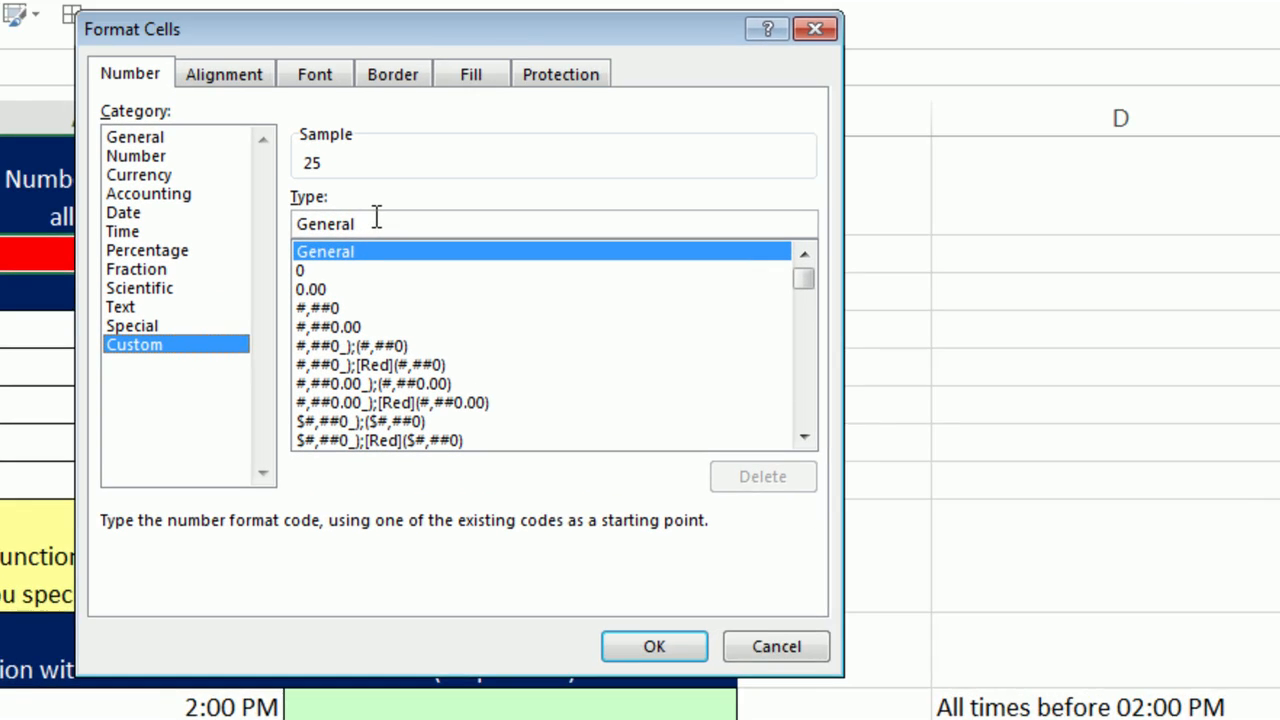
pyautogui.moveTo(376, 218); pyautogui.dragTo(259, 226)
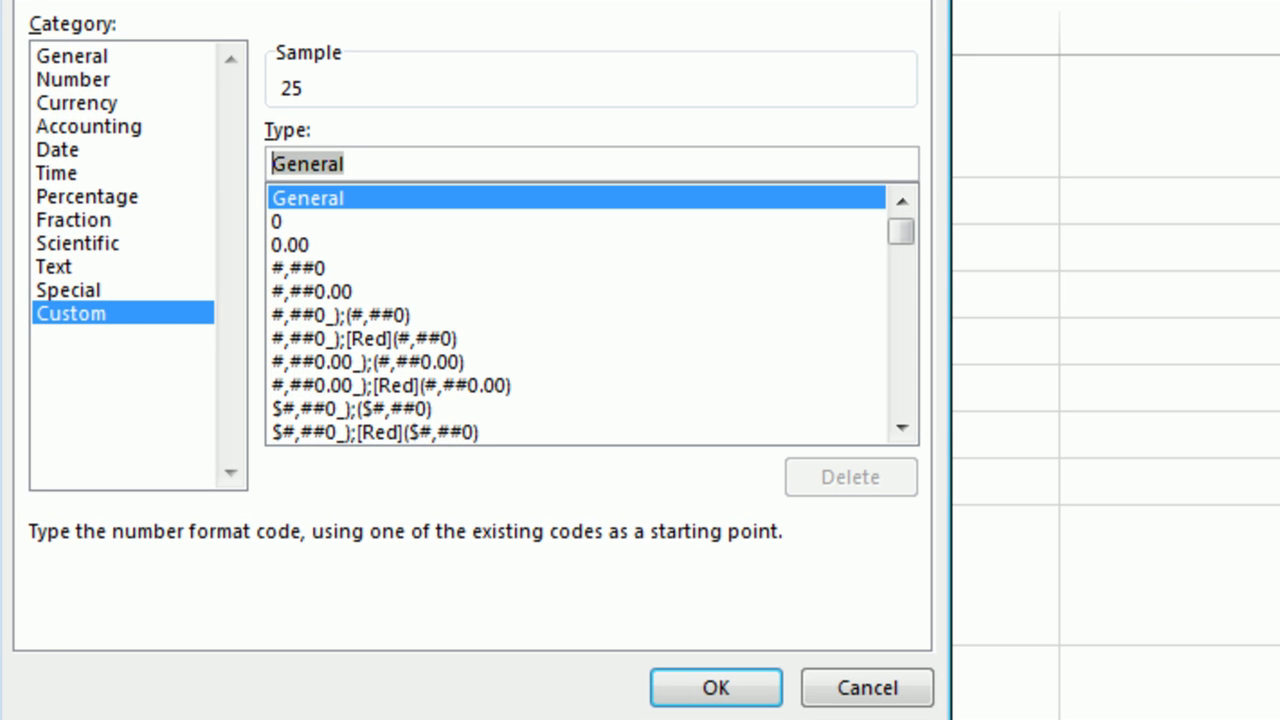
pyautogui.write('$0.00')
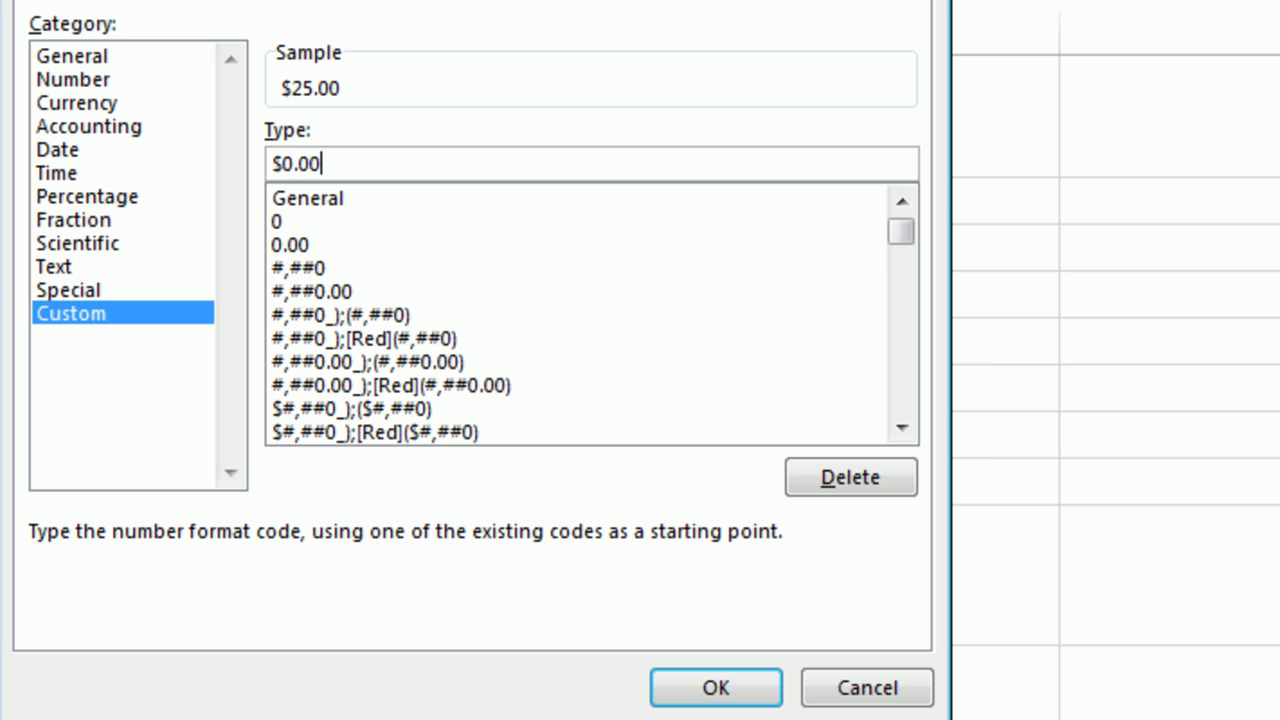
pyautogui.write('" per unit"')
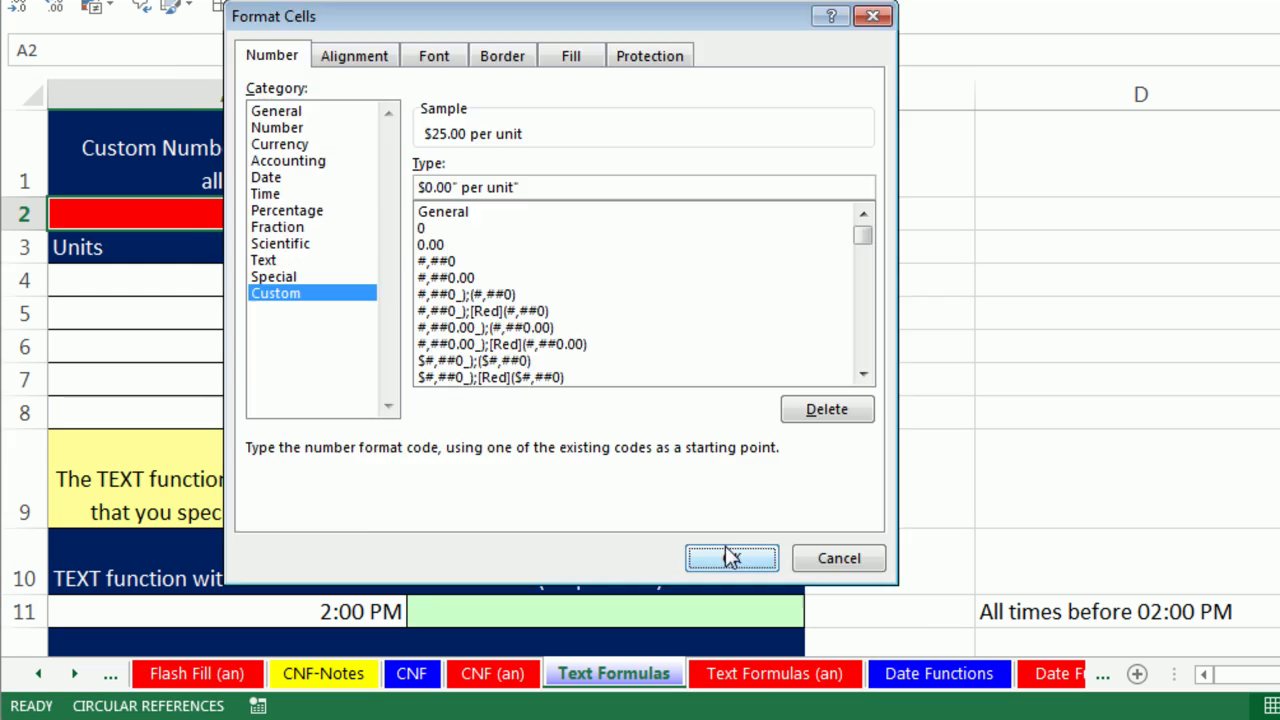
pyautogui.click(716, 687)
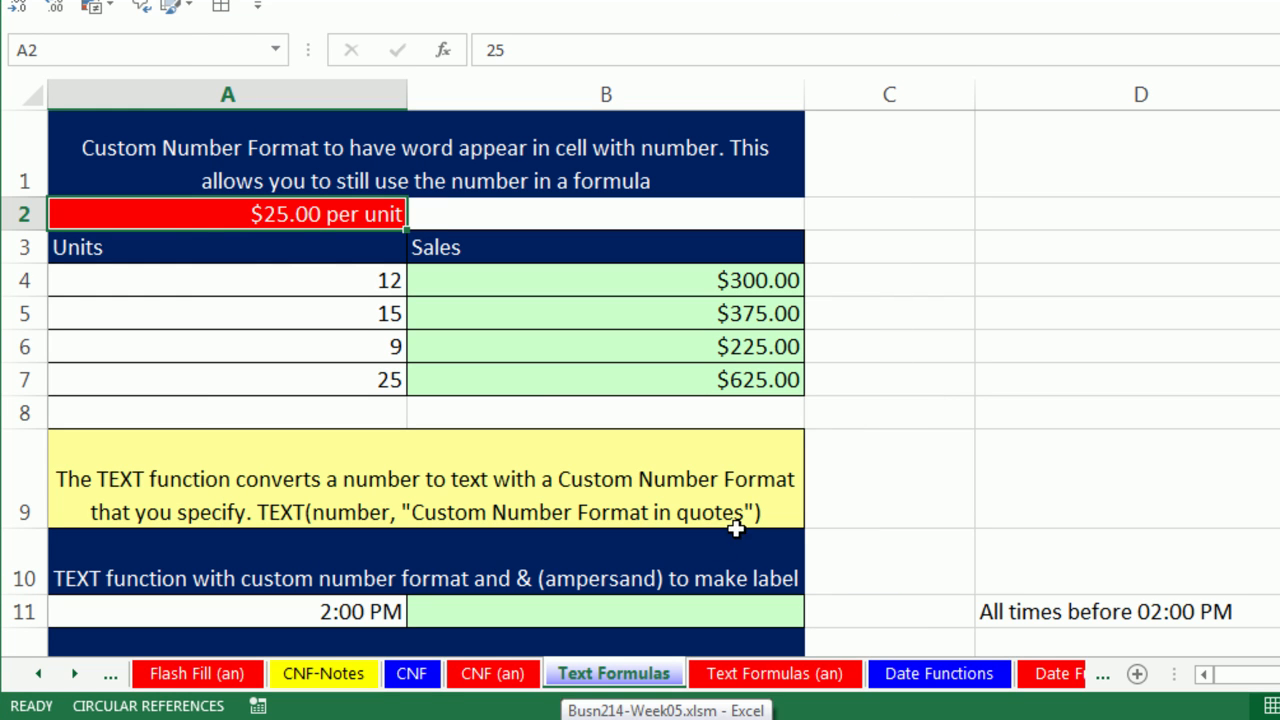
# Change the price in A2 to 35, recalculating Sales to $420.00–$875.00.
pyautogui.write('35')
pyautogui.hotkey('ctrl', 'Return')
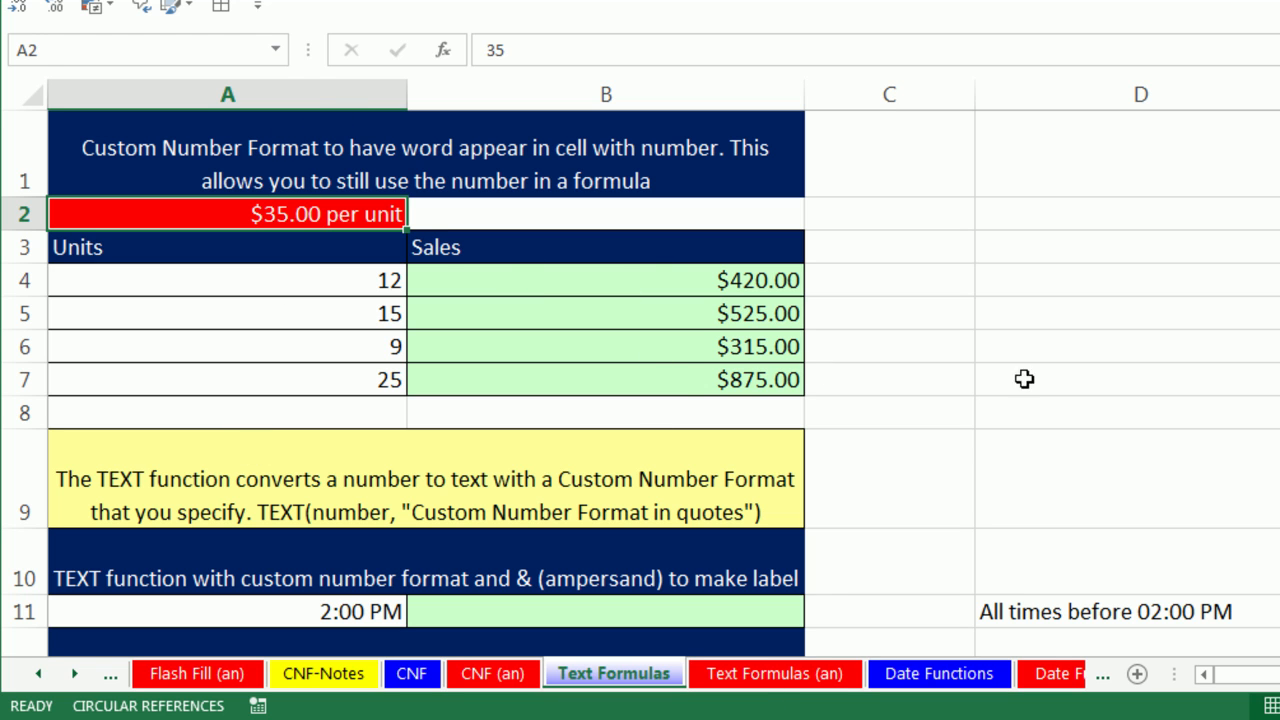
pyautogui.scroll(-3, 640, 384)
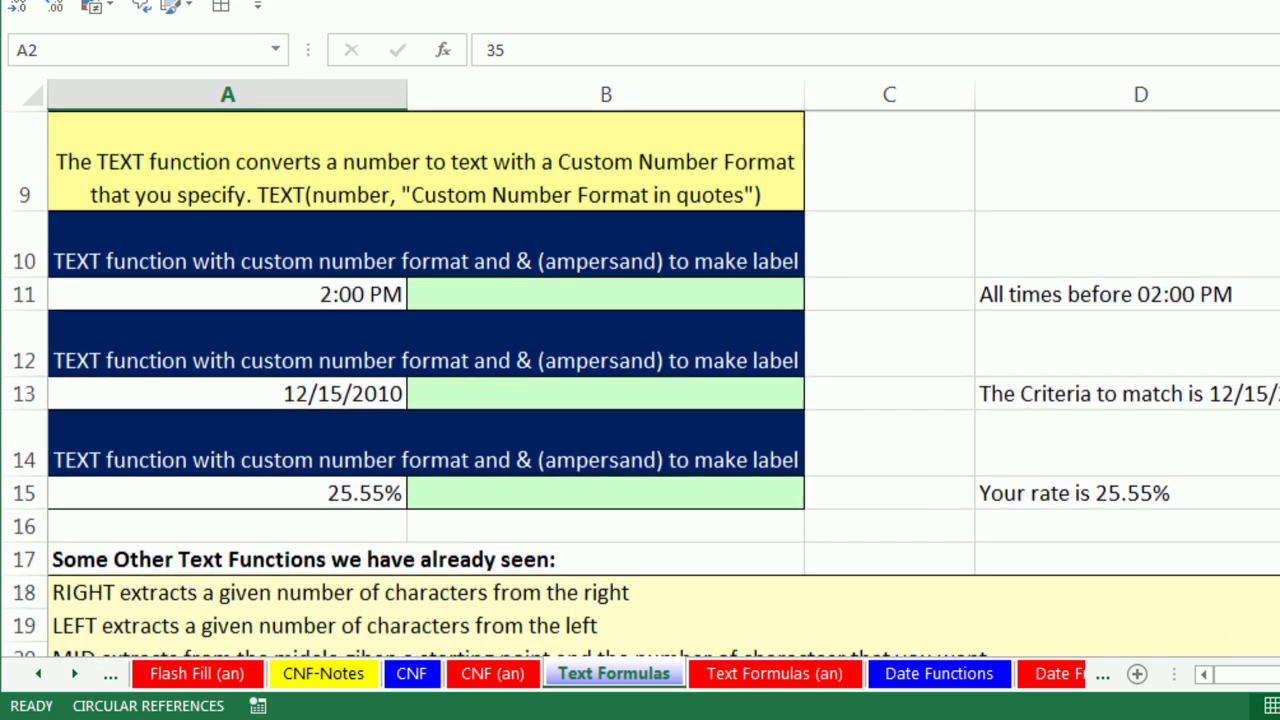
pyautogui.scroll(-1, 640, 384)
pyautogui.click(600, 290)
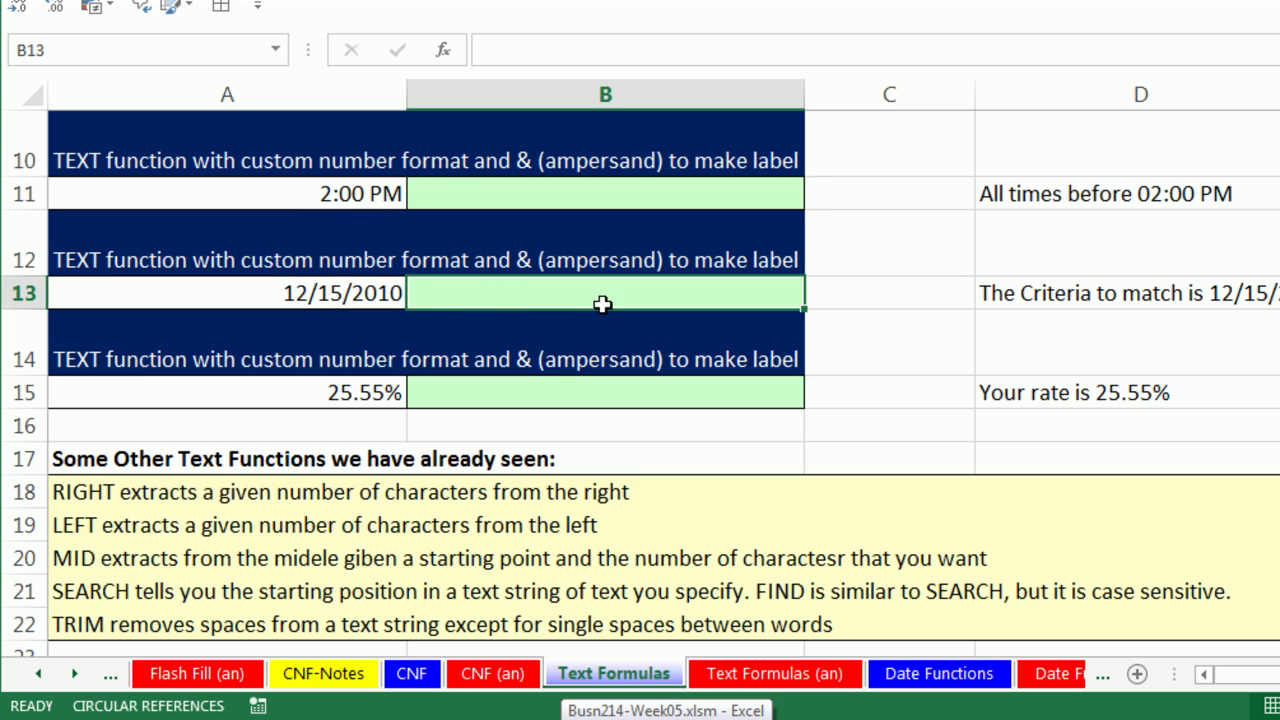
# Enter ="The due date is: "&TEXT(A13,"mm/dd/yyy") in B13.
pyautogui.write('="The due date is "&')
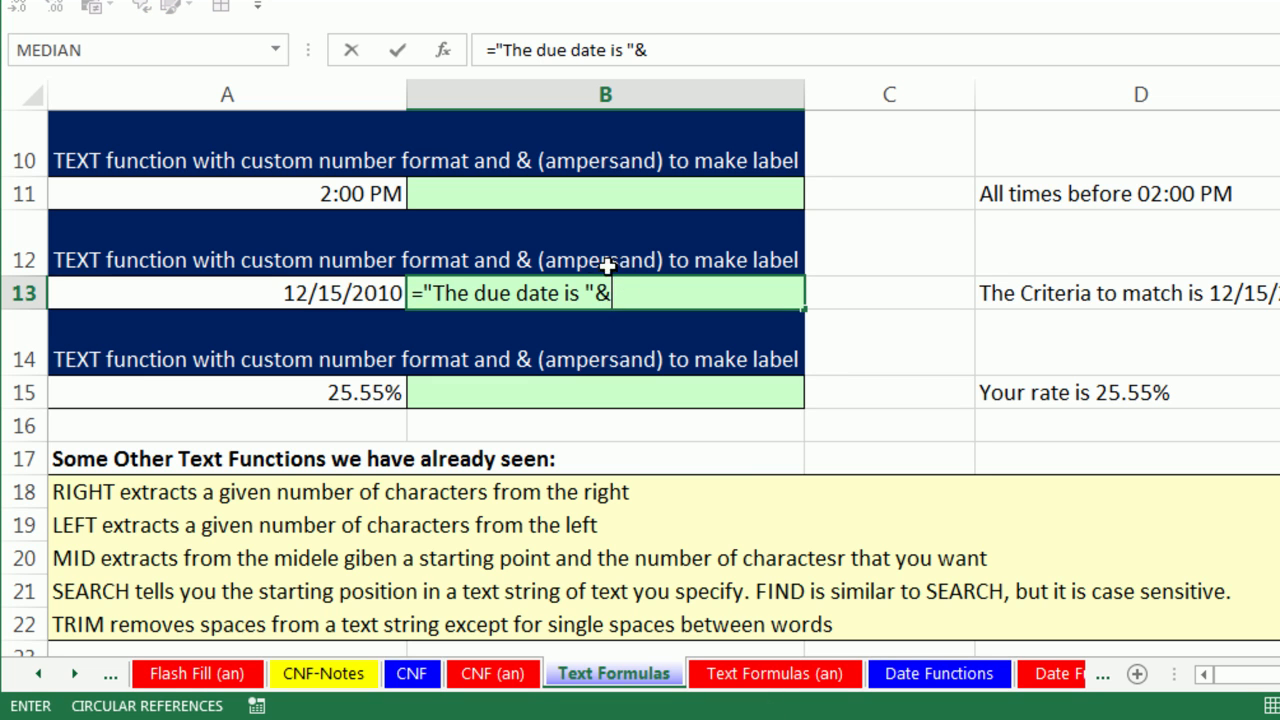
pyautogui.click(358, 292)
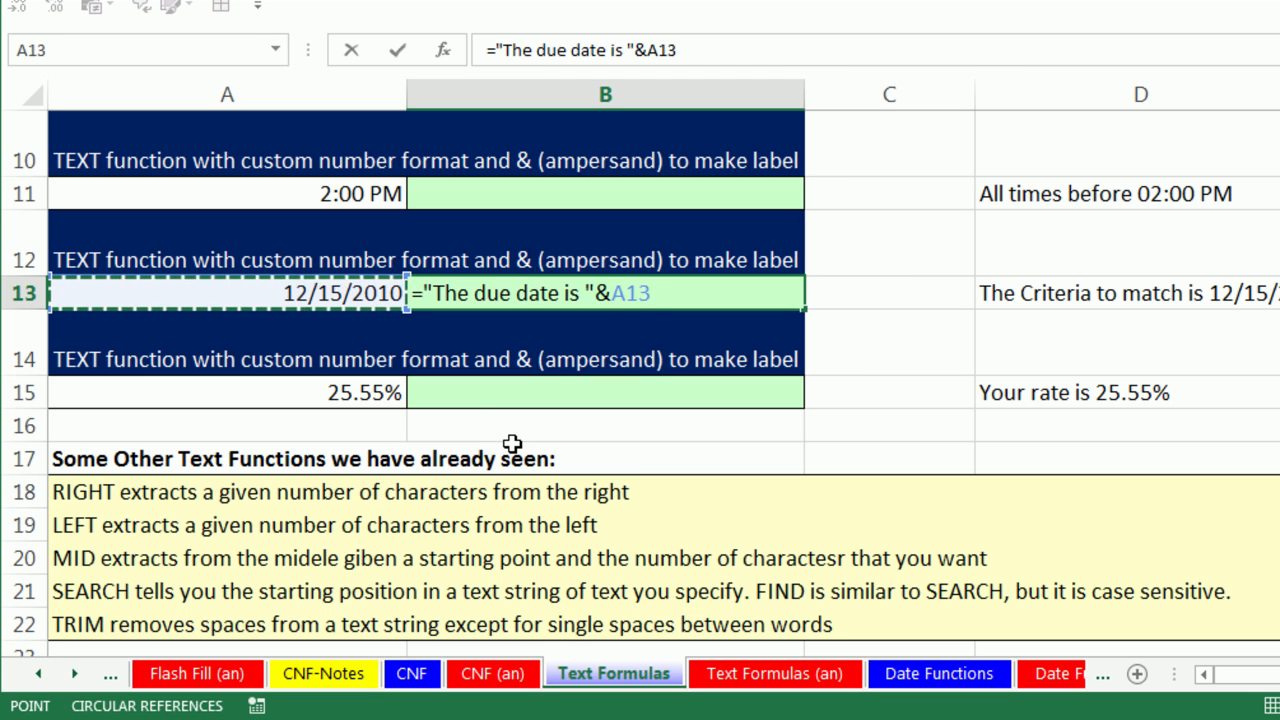
pyautogui.hotkey('ctrl', 'Return')
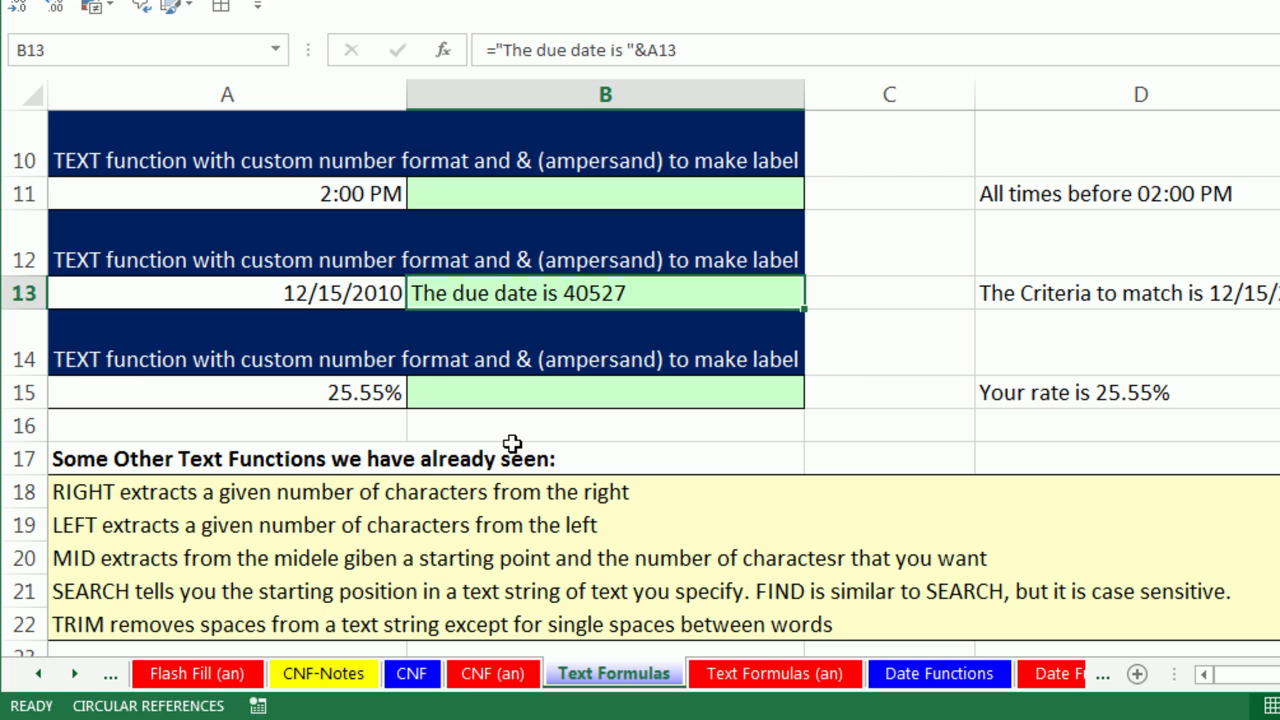
pyautogui.doubleClick(508, 292)
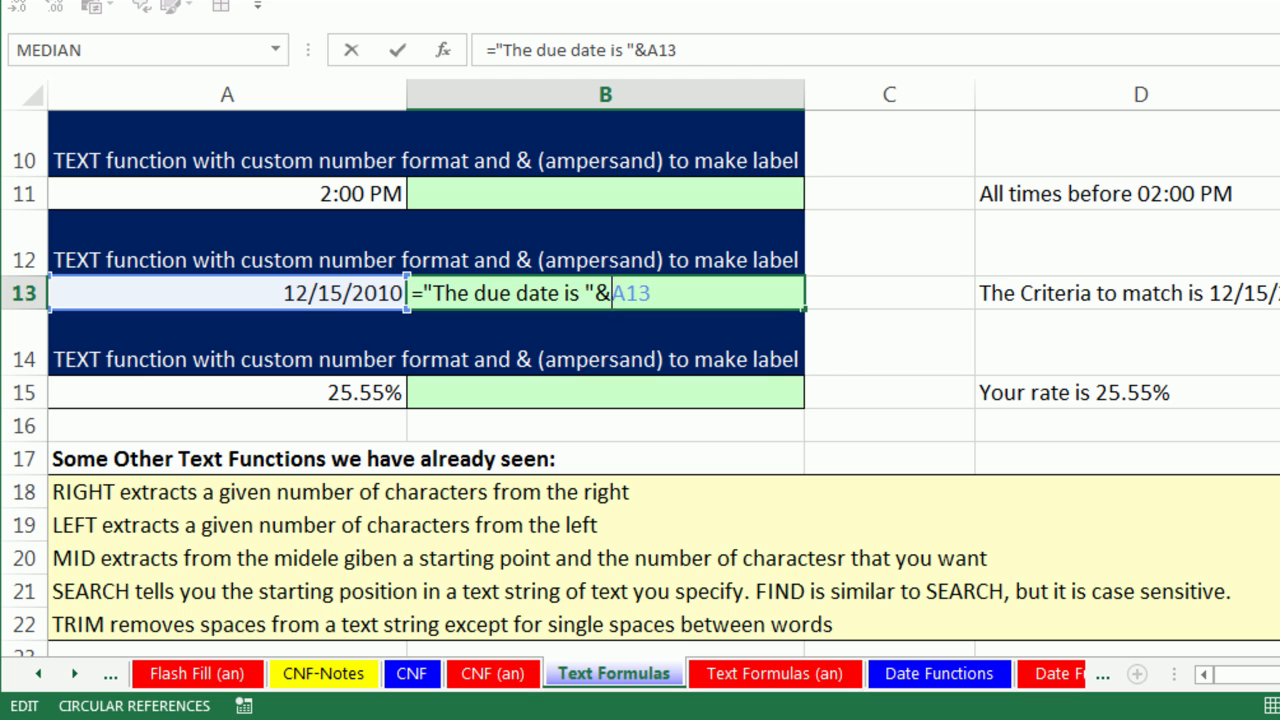
pyautogui.write('text')
pyautogui.press('Tab')
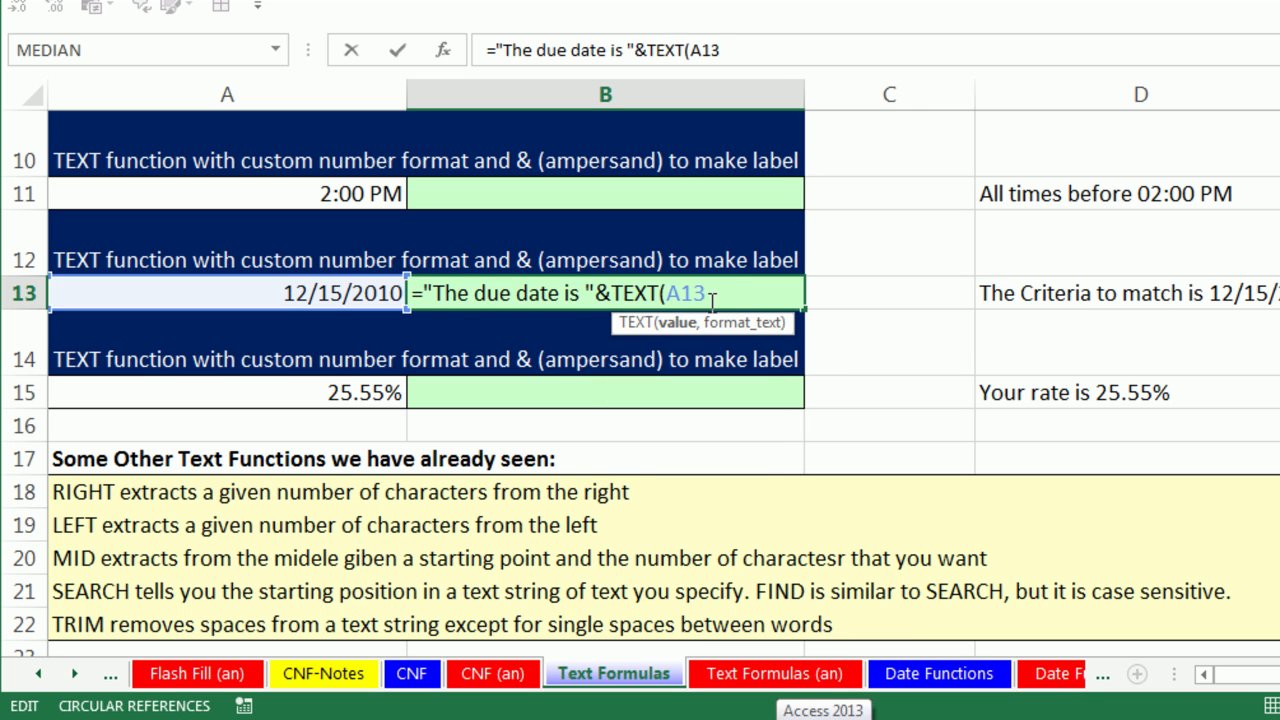
pyautogui.write(',')
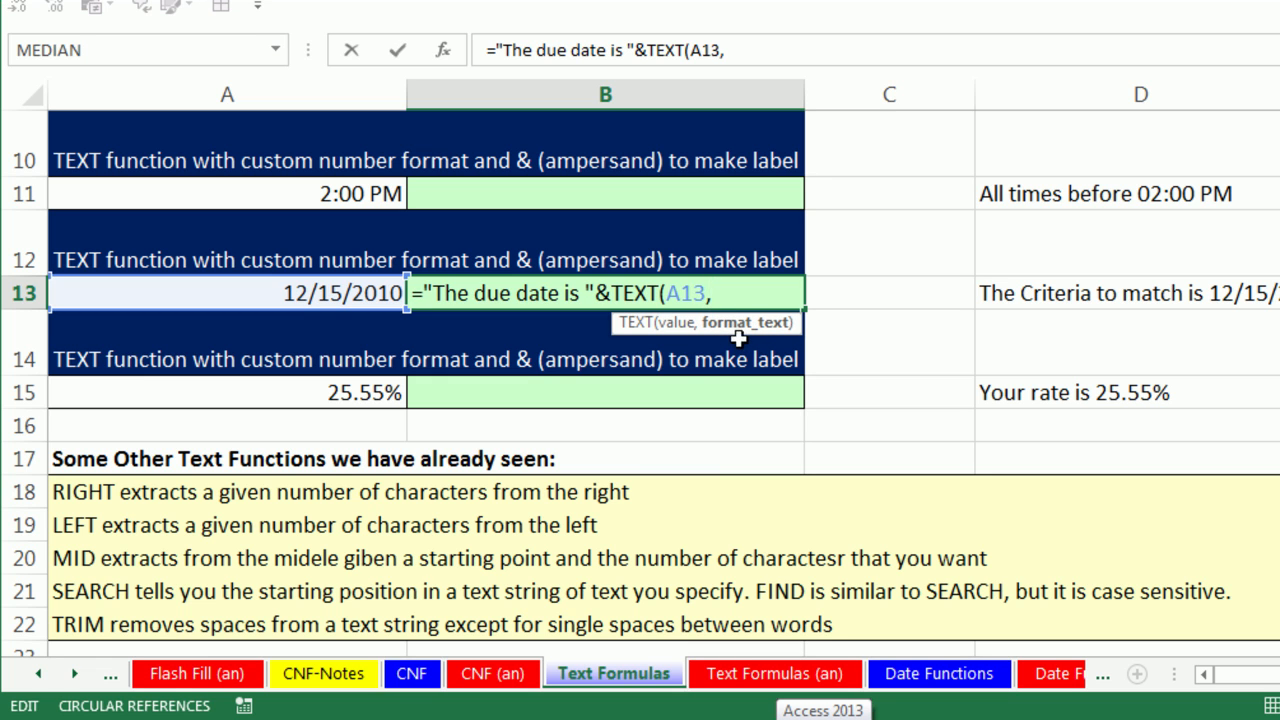
pyautogui.write('"')
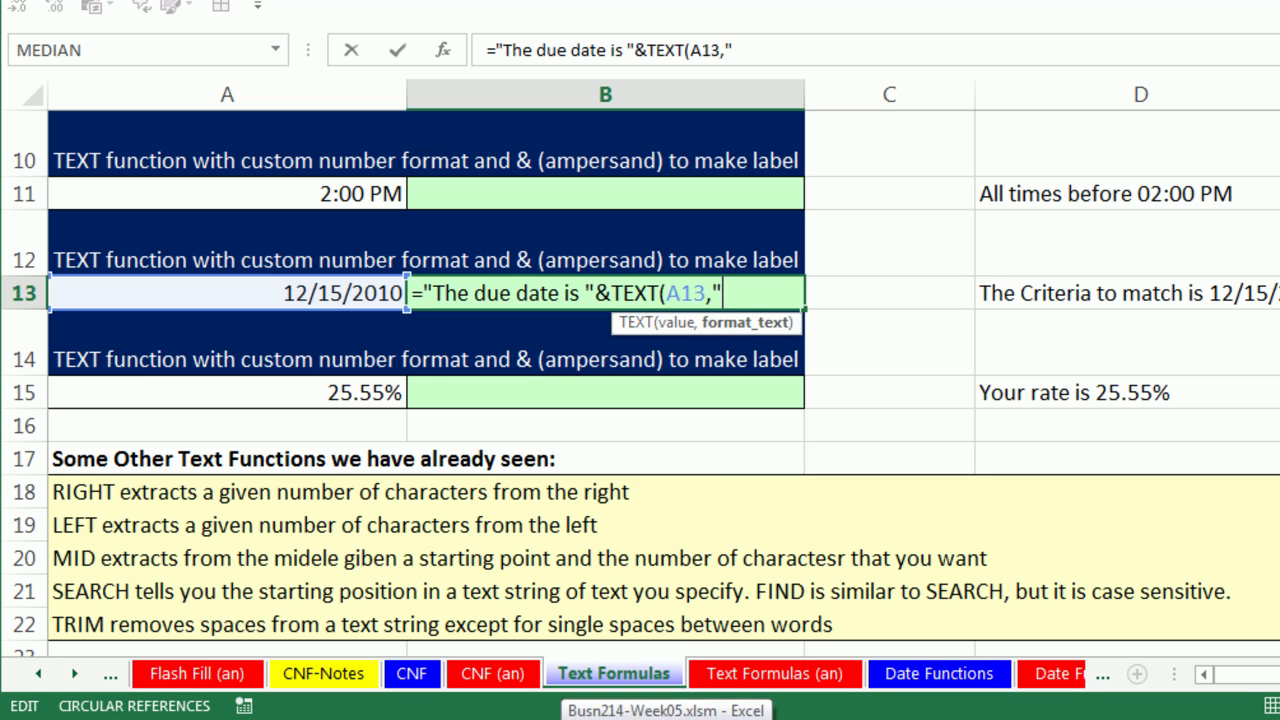
pyautogui.write('mm/dd/yyy"')
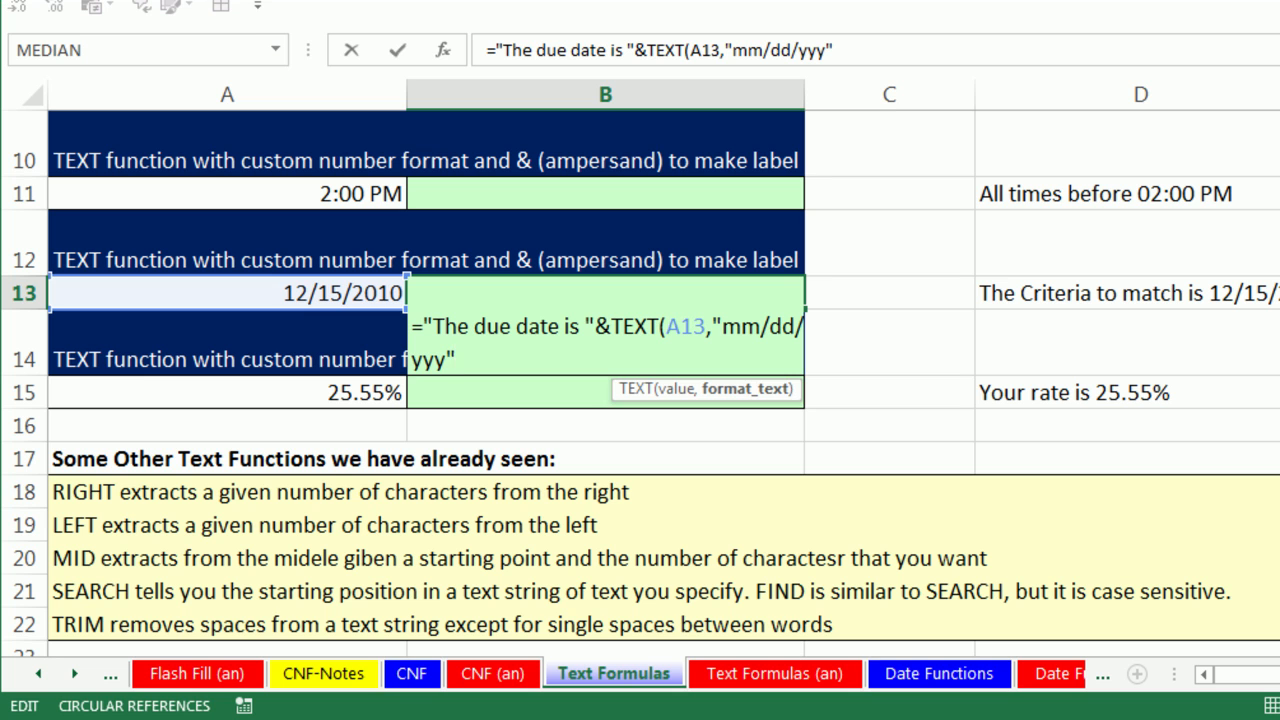
pyautogui.write(')')
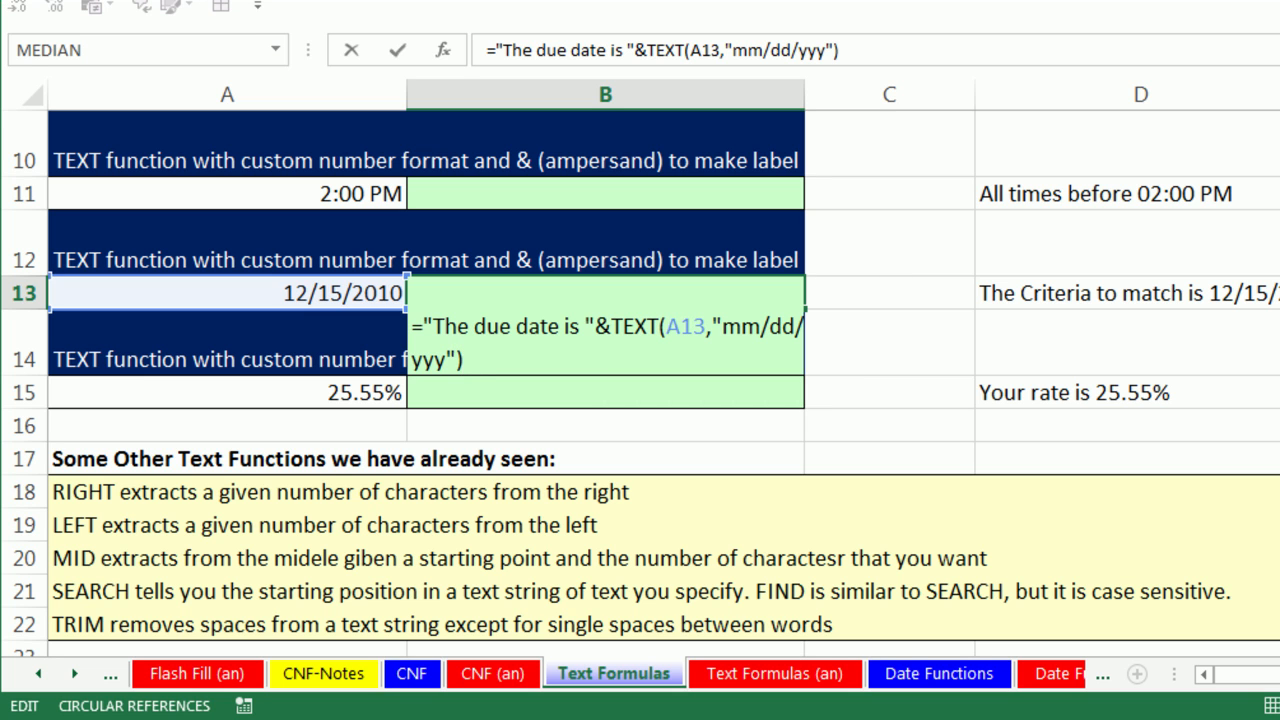
pyautogui.hotkey('ctrl', 'Return')
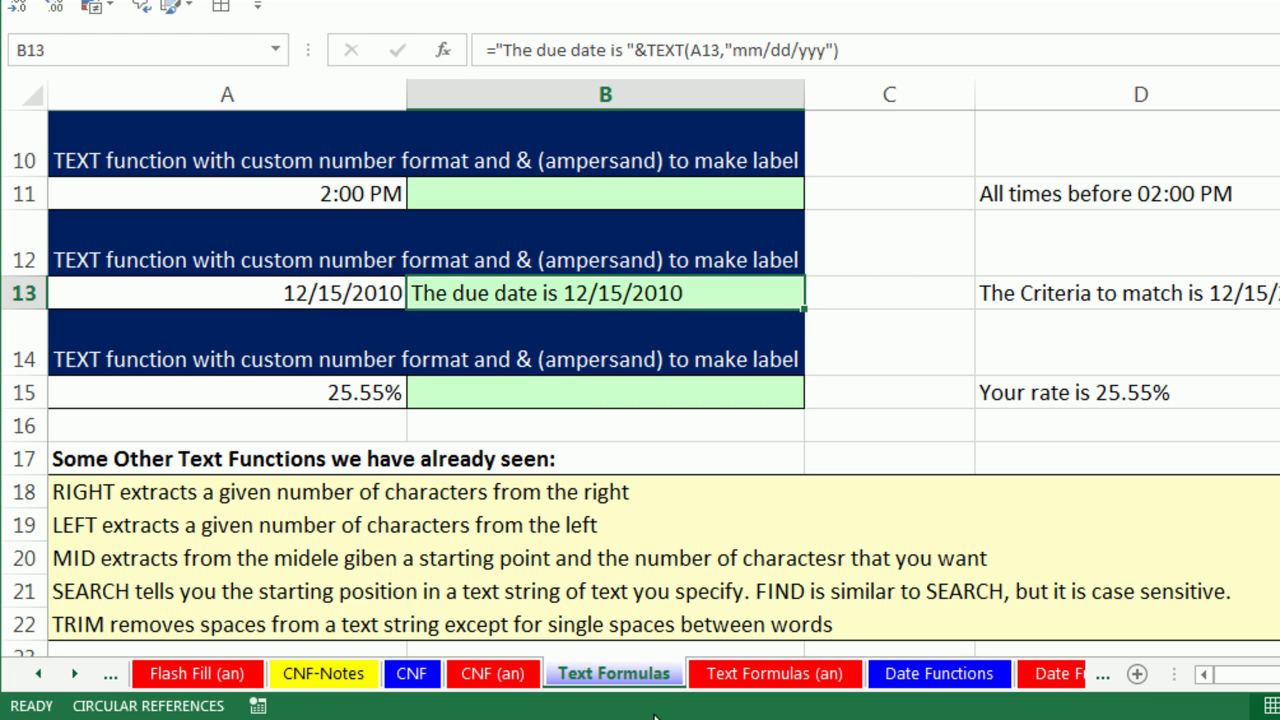
pyautogui.doubleClick(481, 293)
pyautogui.click(581, 326)
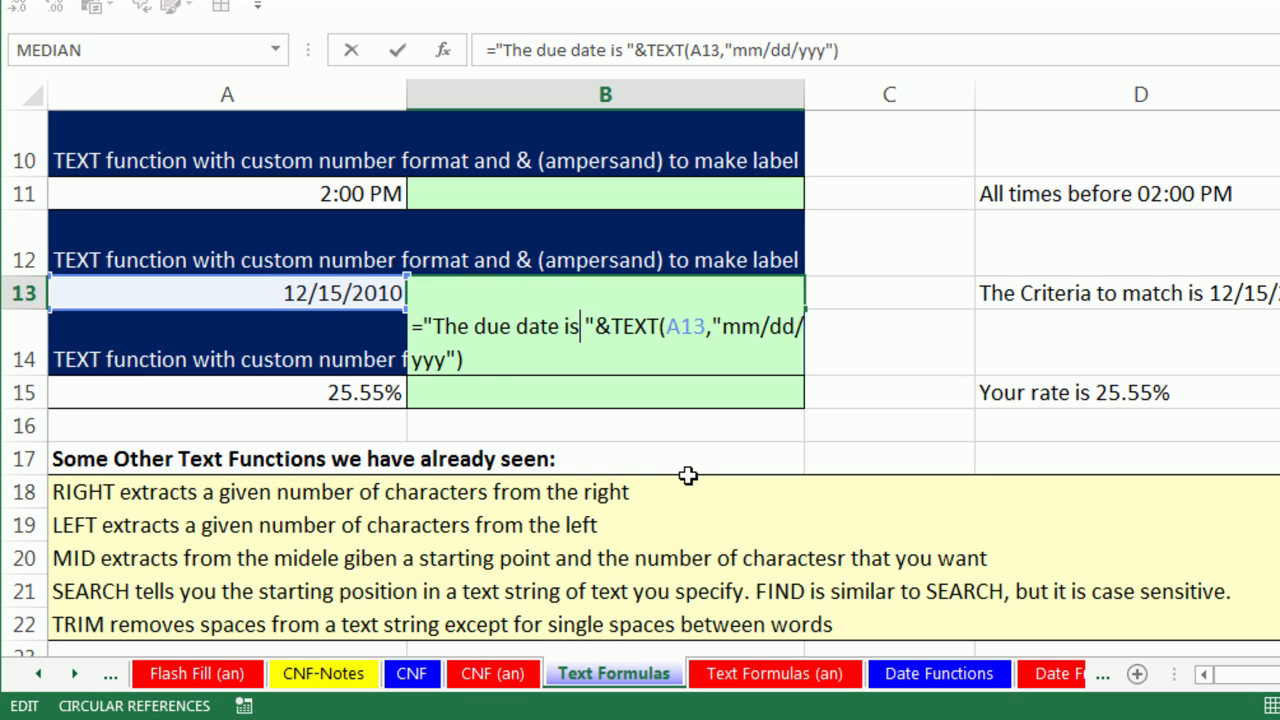
pyautogui.write(':')
pyautogui.hotkey('ctrl', 'Return')
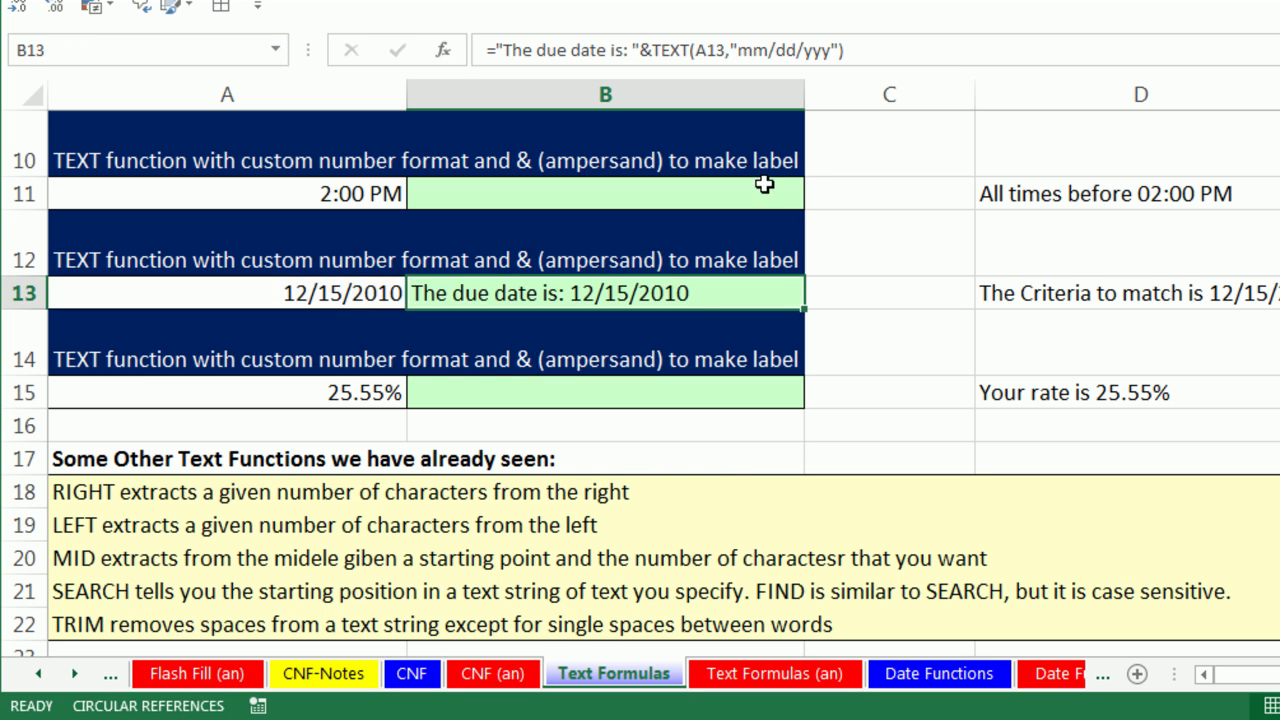
# Widen column B and change the date in A13 to 11/7/2013.
pyautogui.moveTo(804, 101); pyautogui.dragTo(830, 101)
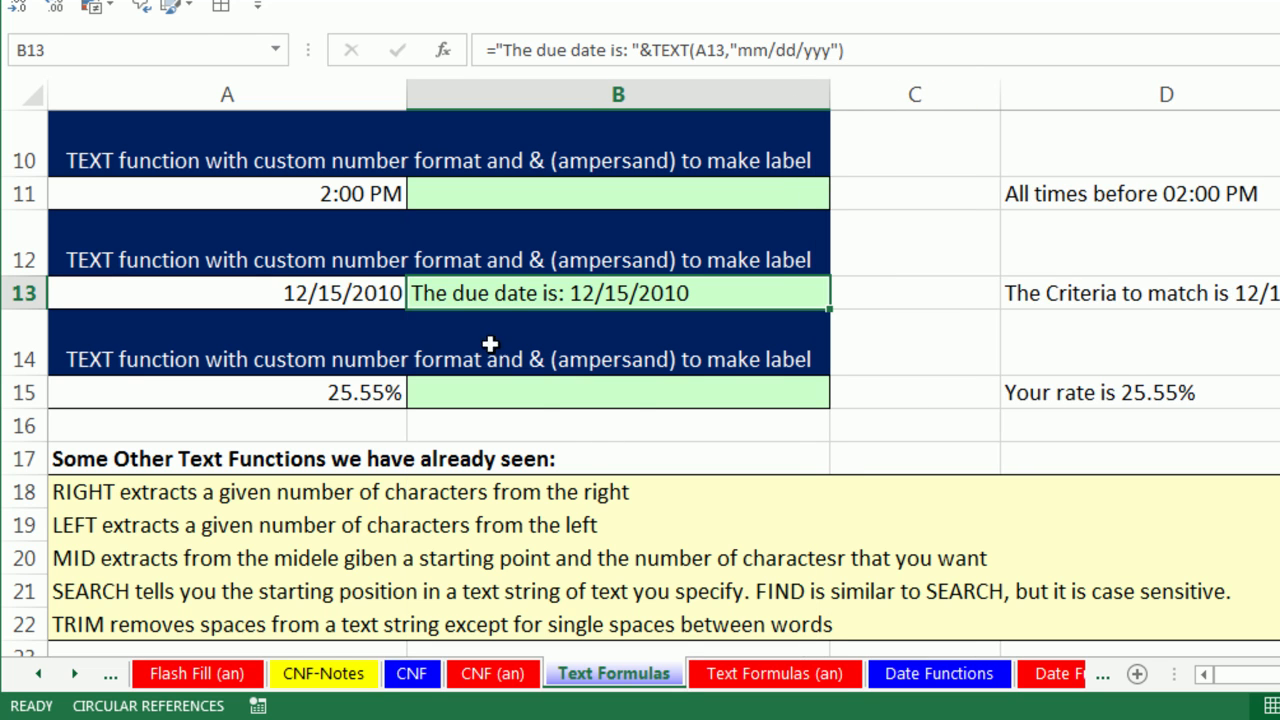
pyautogui.click(310, 299)
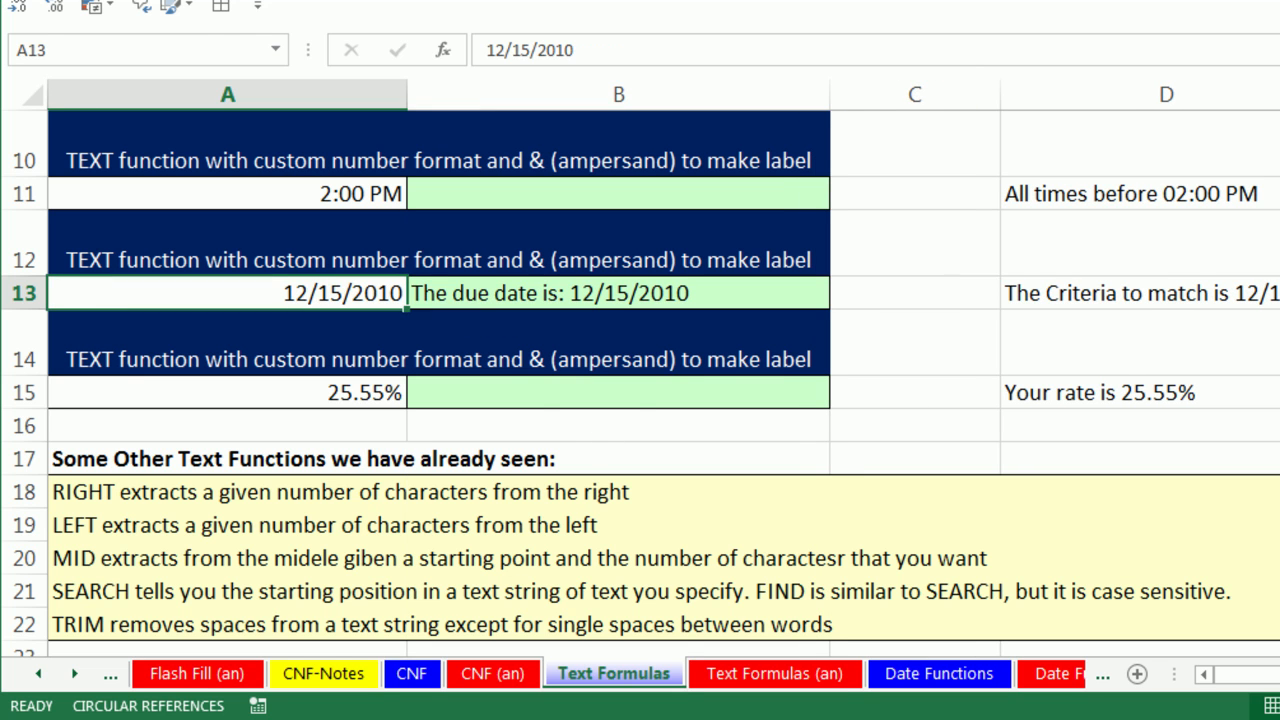
pyautogui.hotkey('ctrl', ';')
pyautogui.hotkey('ctrl', 'Return')
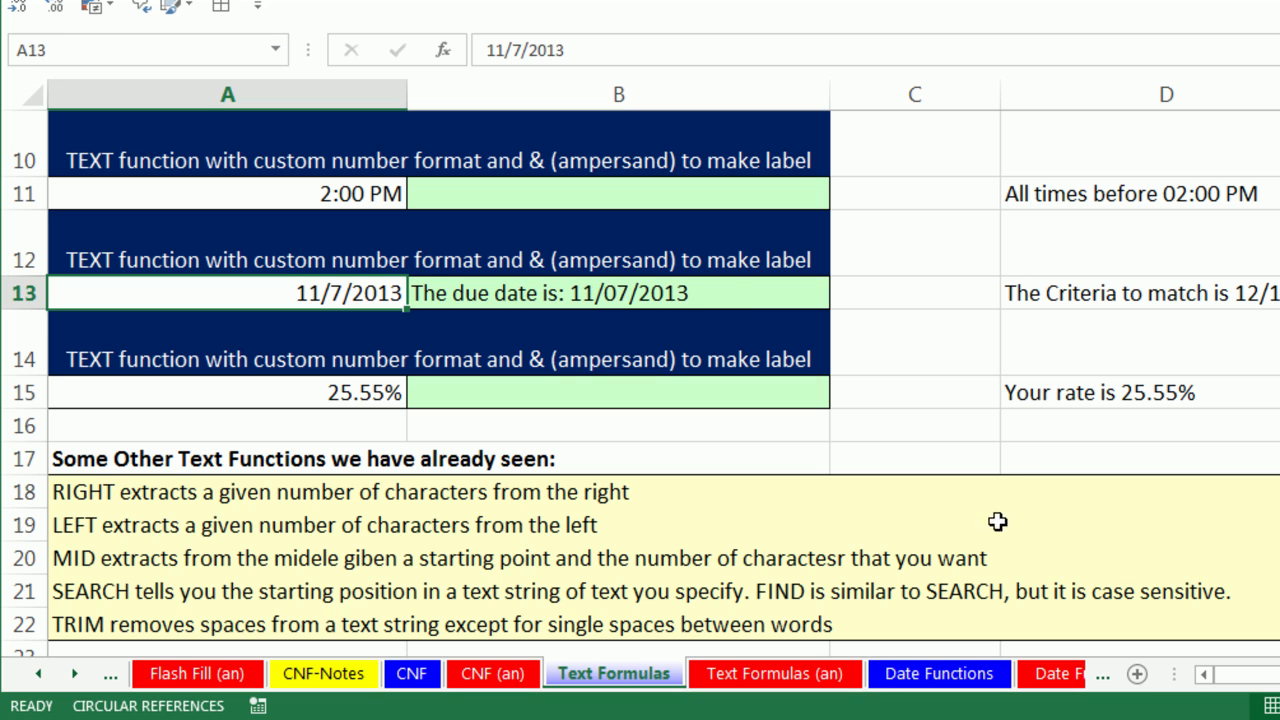
# Enter ="The rate is "&TEXT(A15,"0.00%") in B15.
pyautogui.click(620, 393)
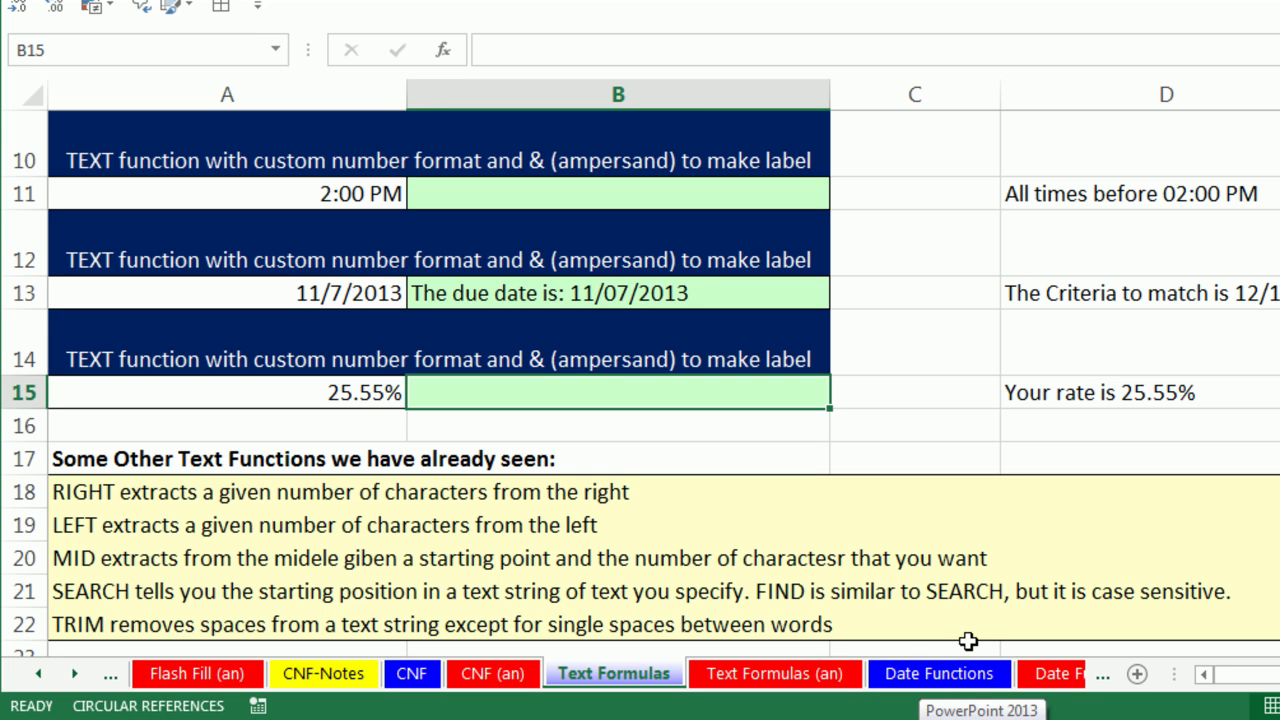
pyautogui.write('="The rate is "&')
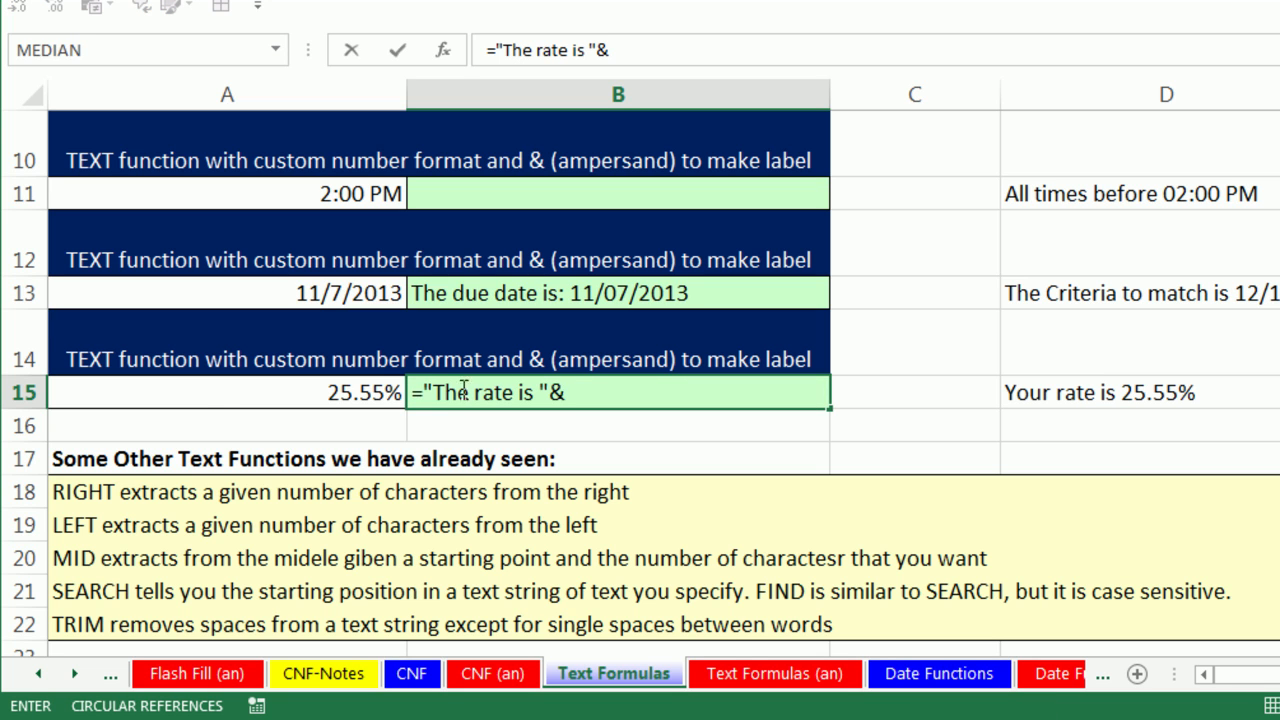
pyautogui.click(312, 392)
pyautogui.hotkey('ctrl', 'Return')
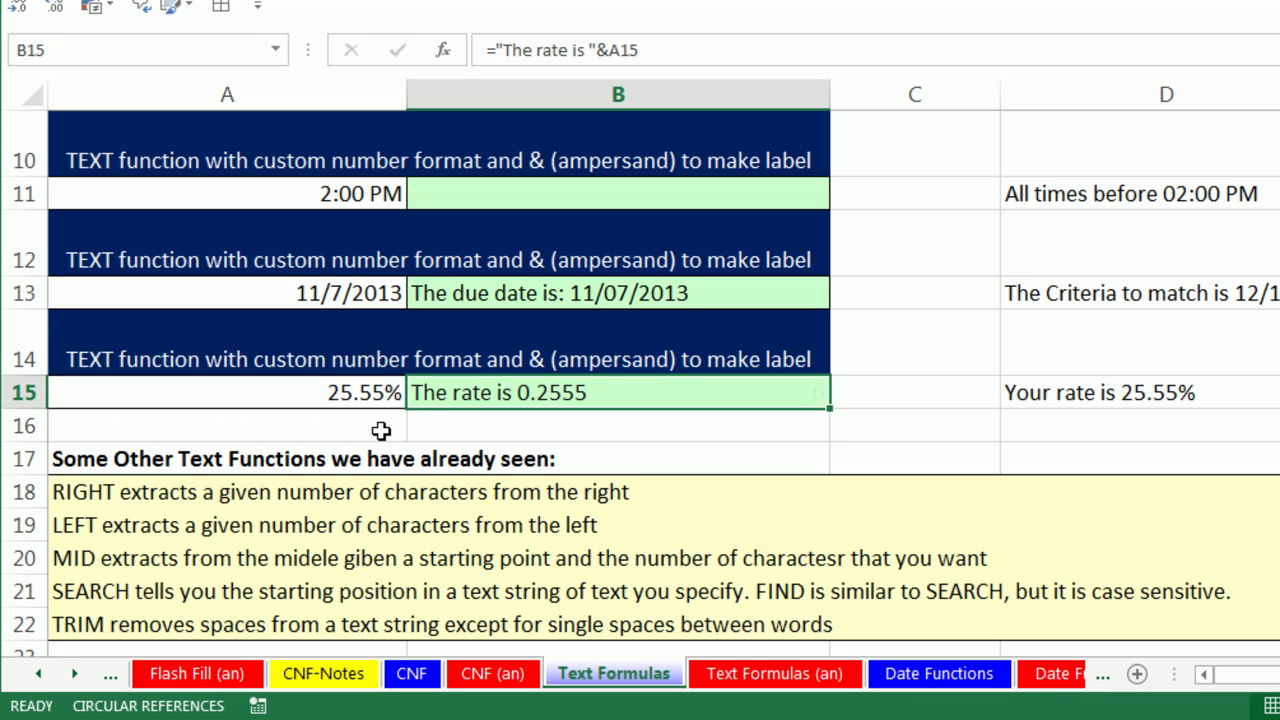
pyautogui.doubleClick(480, 385)
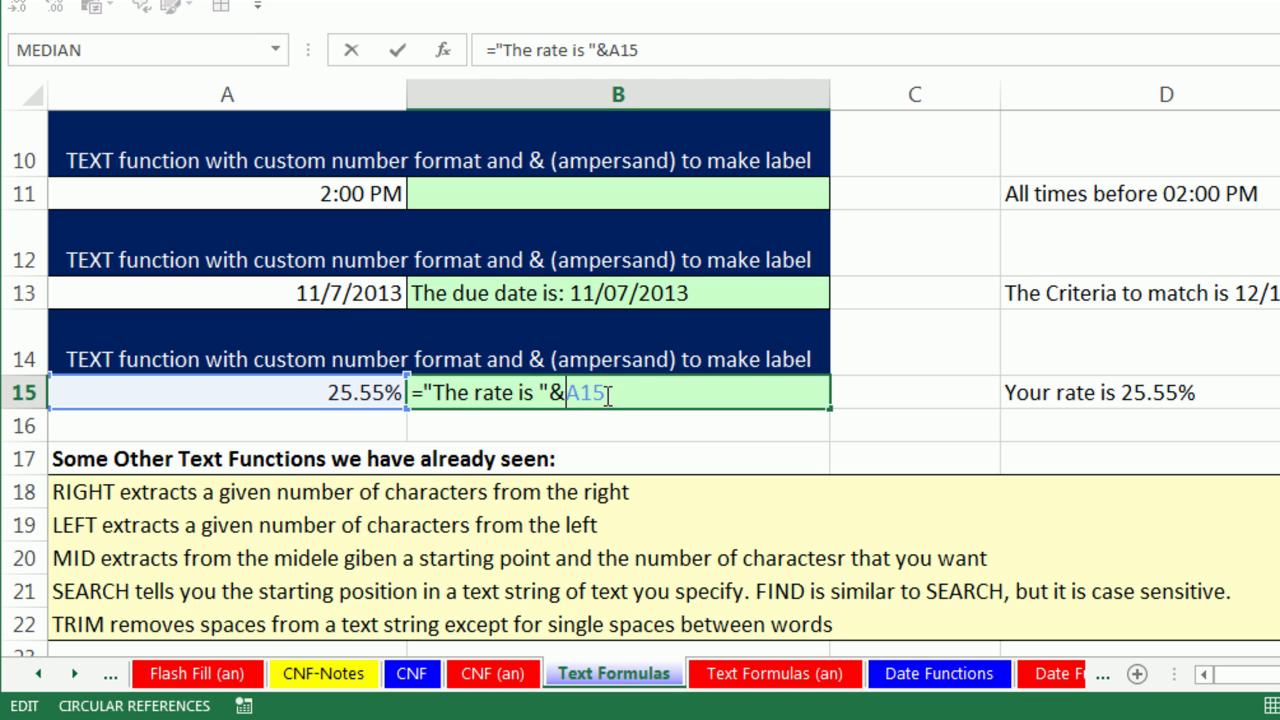
pyautogui.write('text')
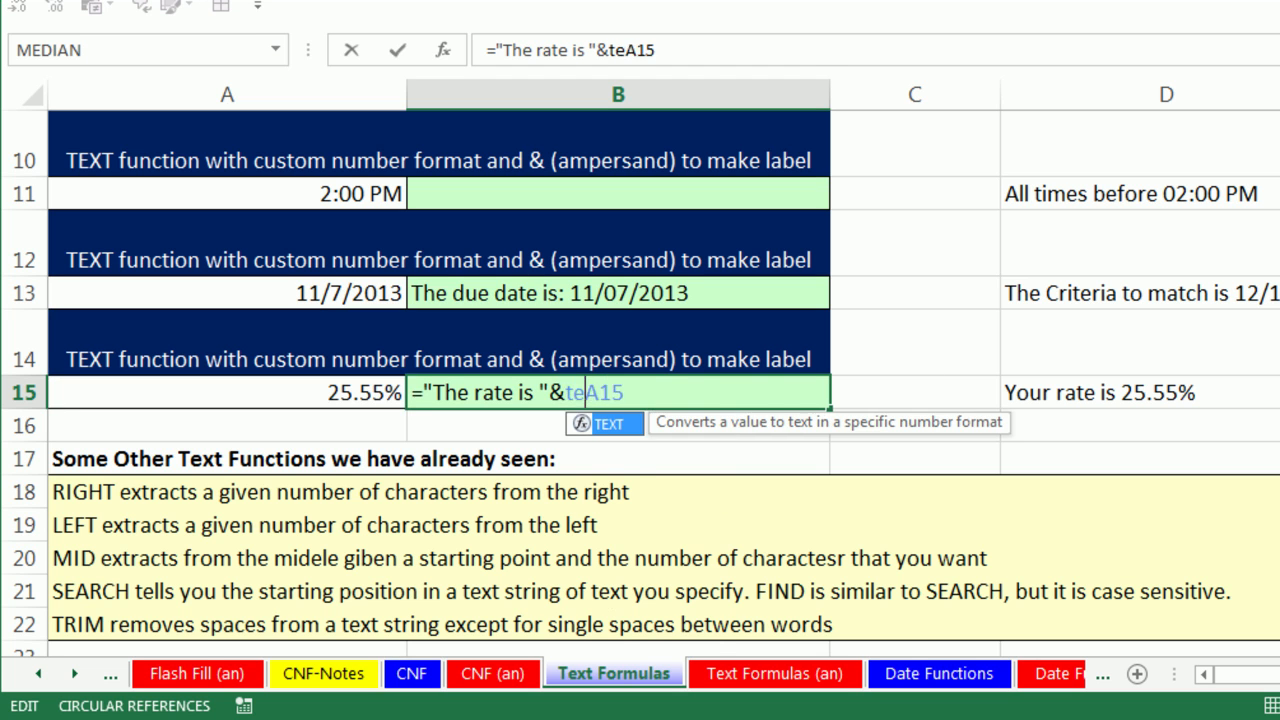
pyautogui.press('Tab')
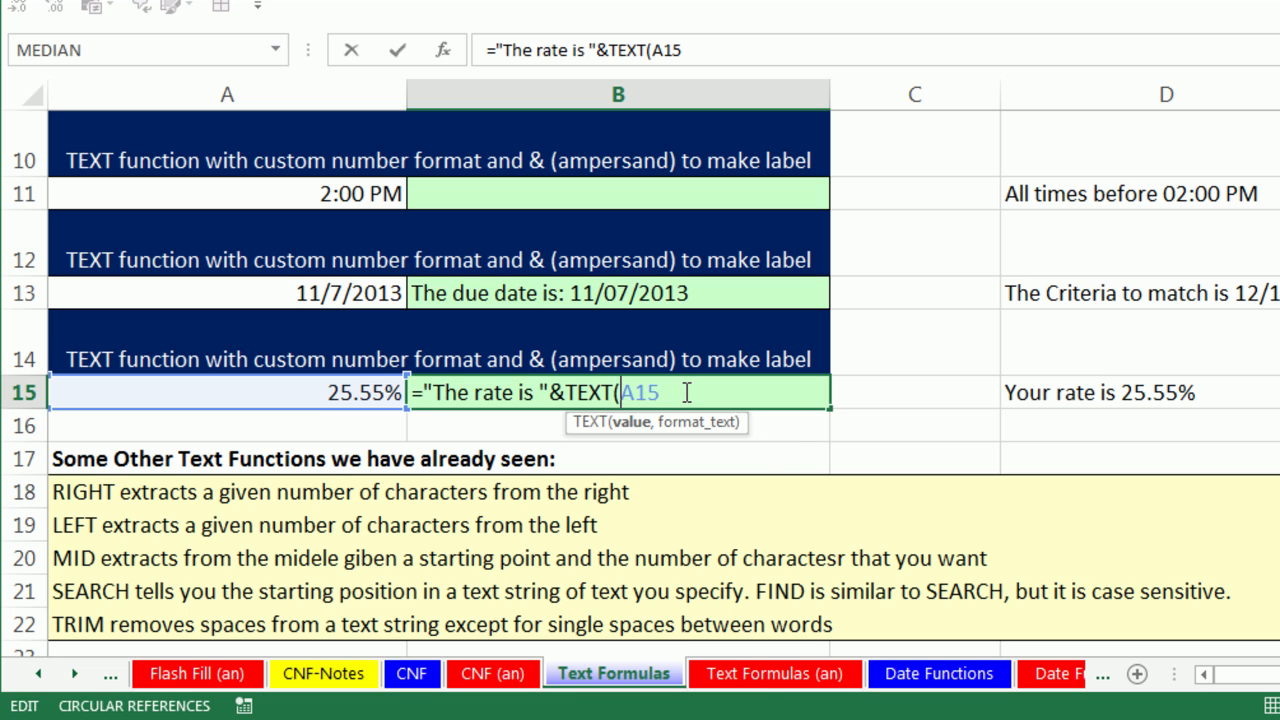
pyautogui.write(',"0.00%')
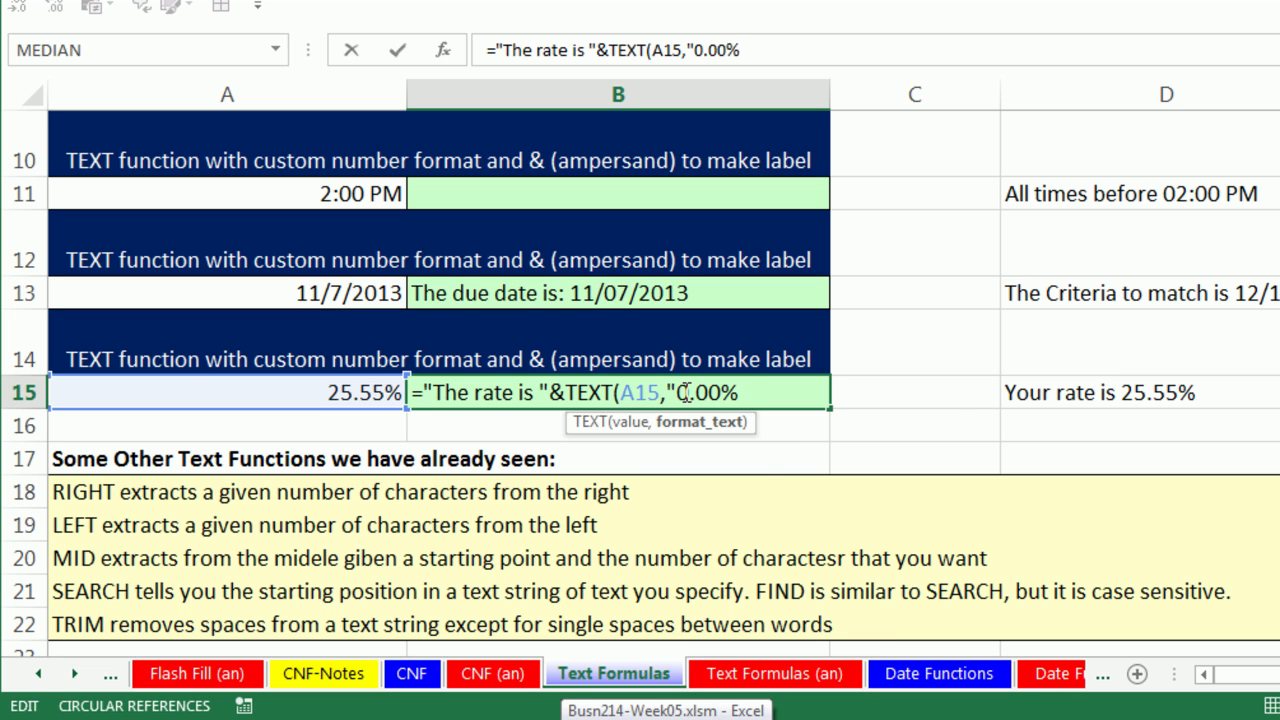
pyautogui.write('")')
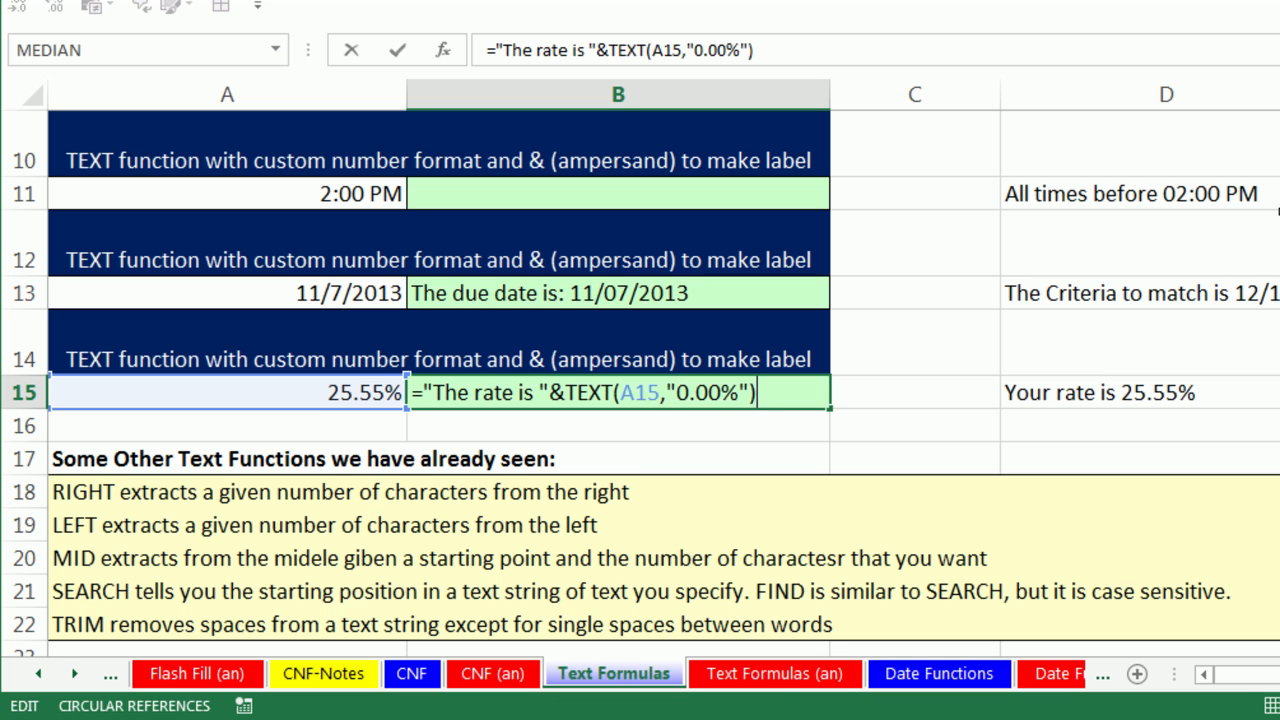
pyautogui.hotkey('ctrl', 'Return')
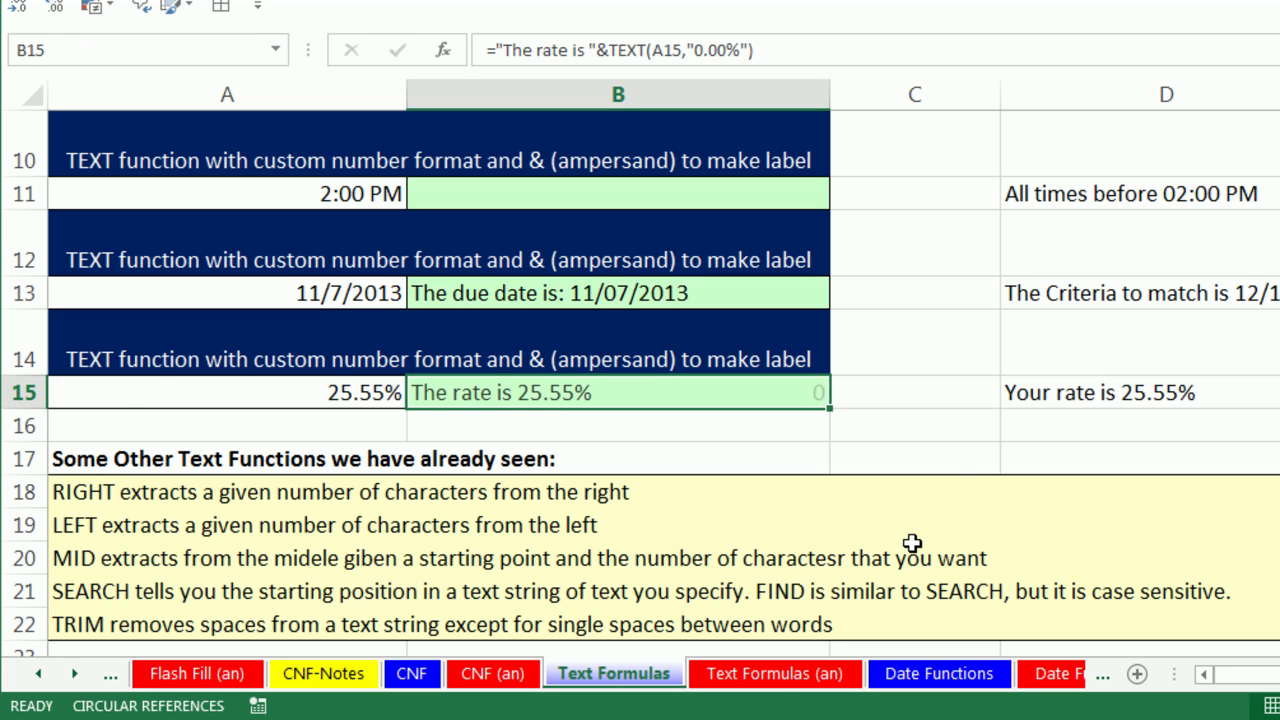
# Enter 35 and then 3.57 in A15, leaving the label reading The rate is 3.57%.
pyautogui.click(346, 393)
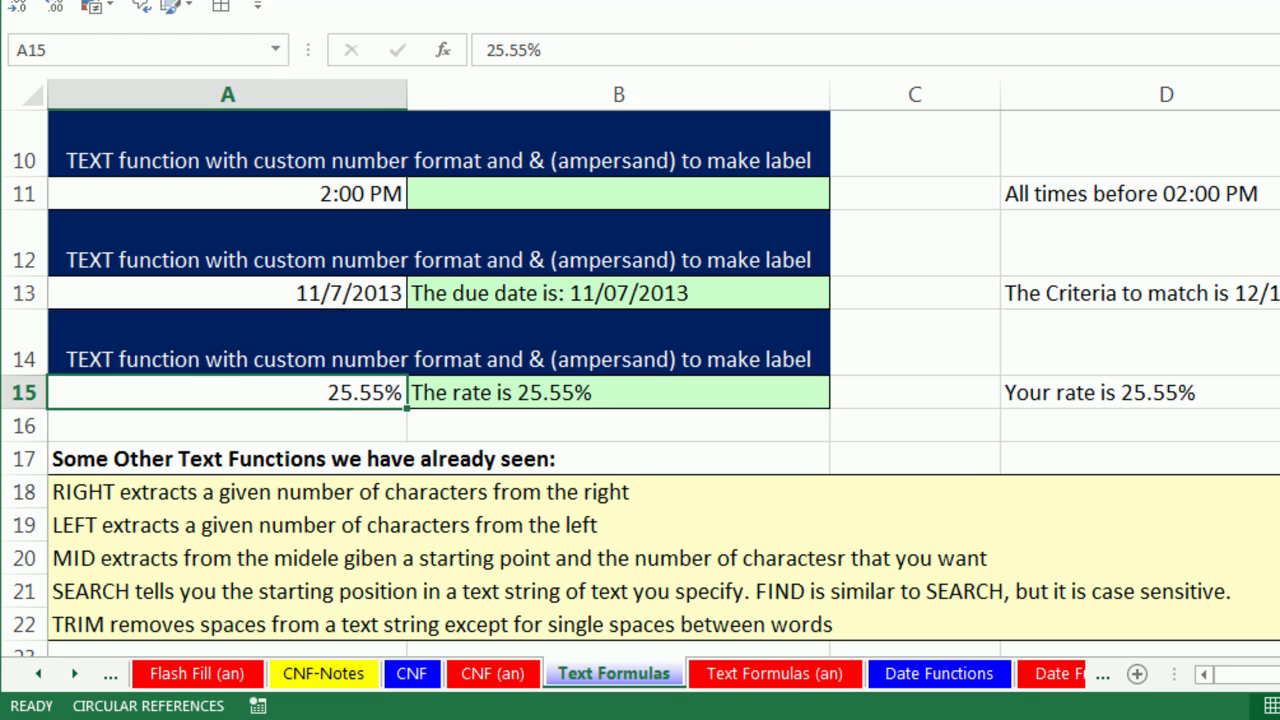
pyautogui.write('35')
pyautogui.hotkey('ctrl', 'Return')
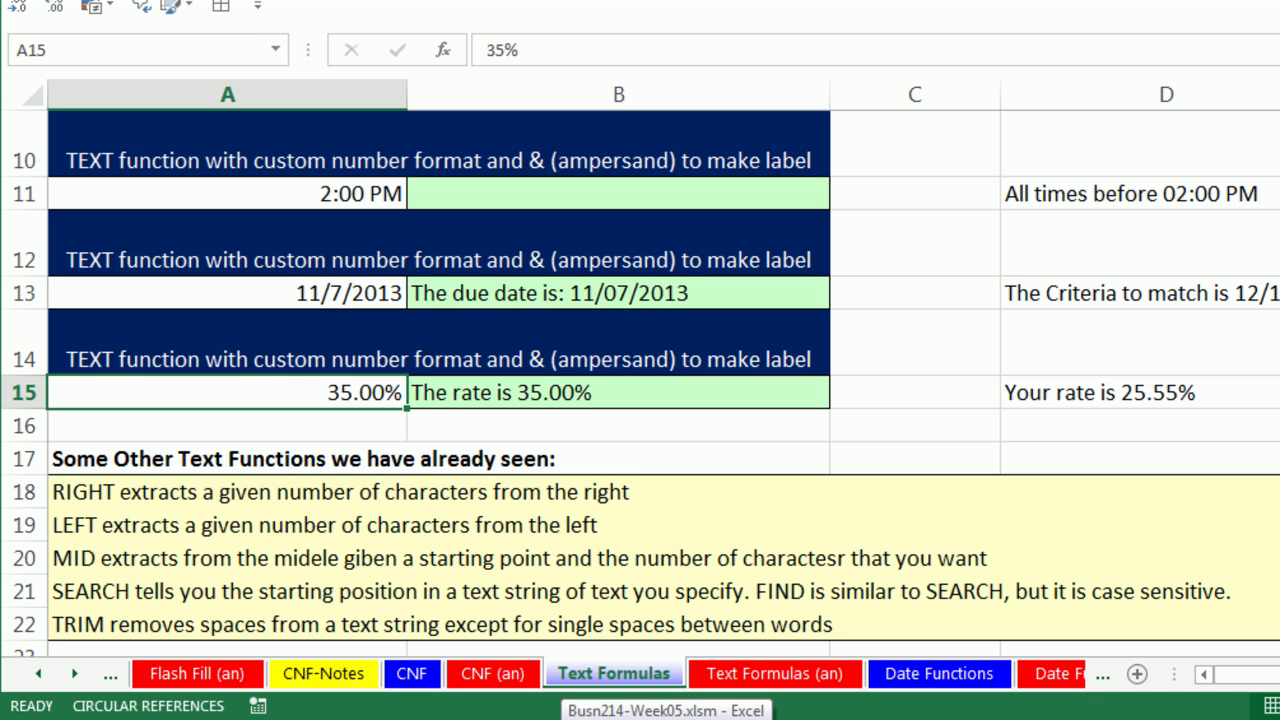
pyautogui.write('3.57')
pyautogui.hotkey('ctrl', 'Return')
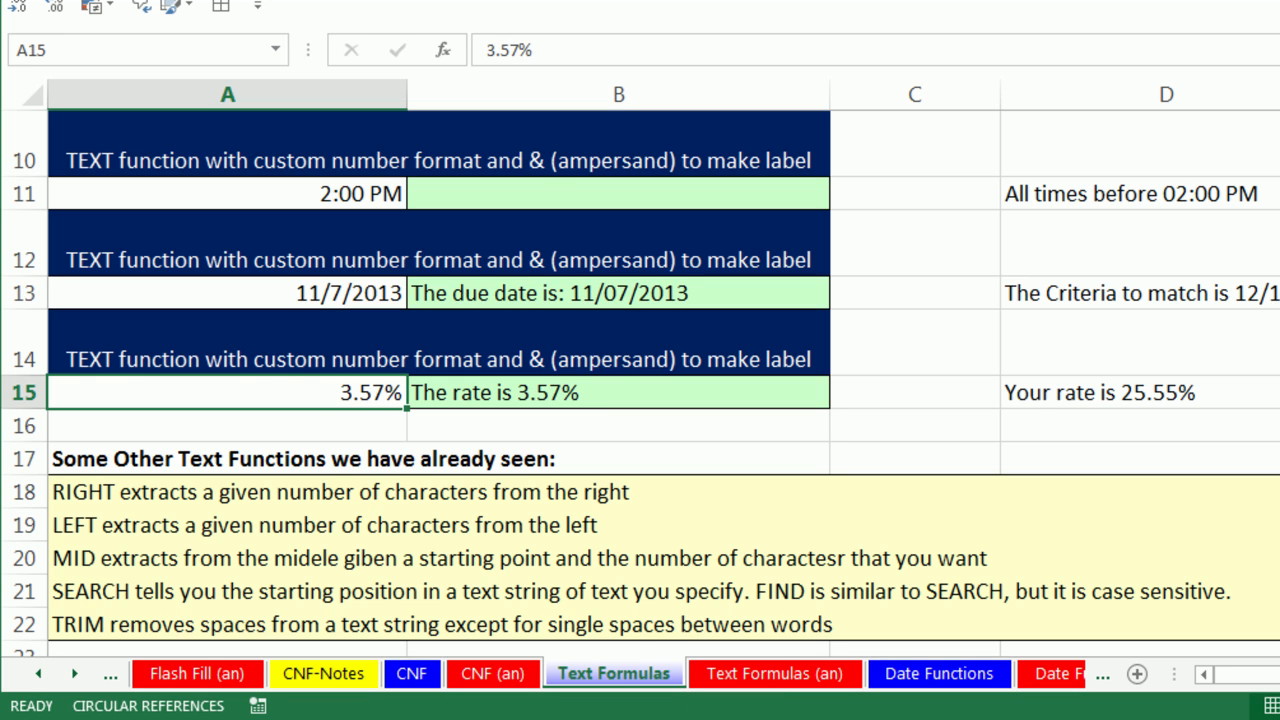
# Enter ="Your appointmnet time is: "&TEXT(A11,"h:mm AM/PM") in B11 and spell-check B11:C11.
pyautogui.click(525, 187)
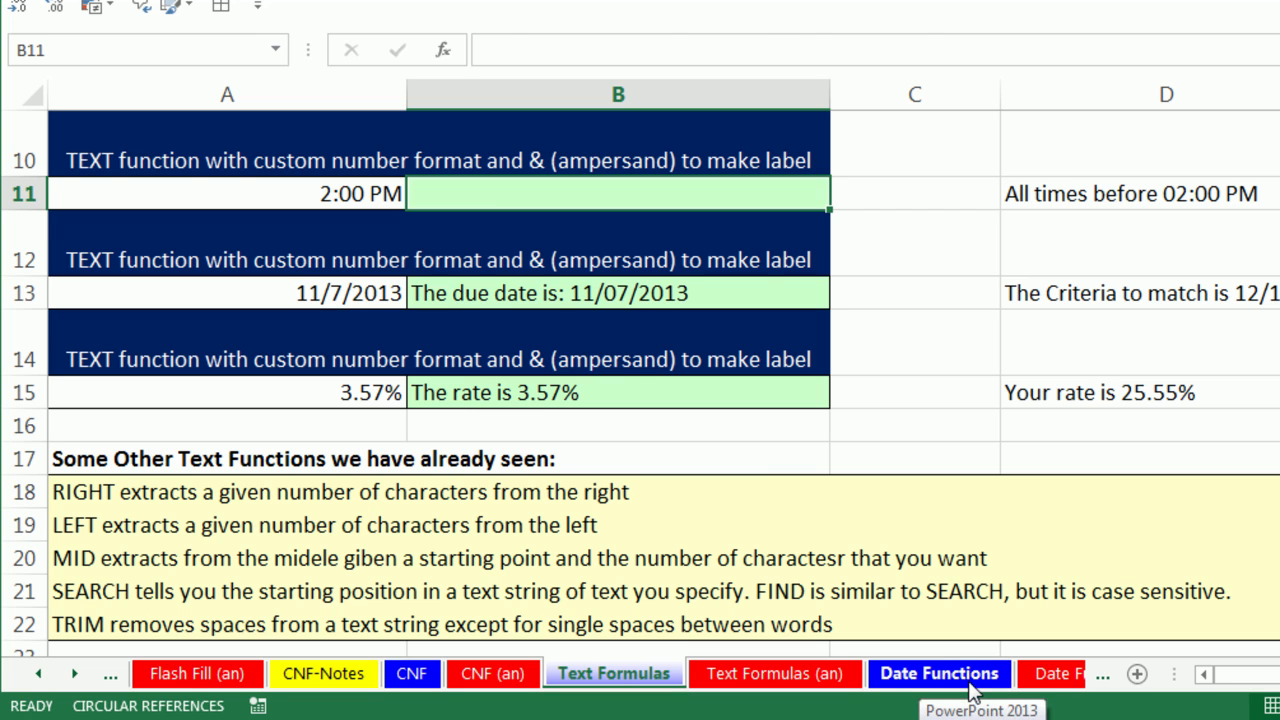
pyautogui.write('="Your appointmnet time is: "&TEXT(A11,"h:mm AM/PM"')
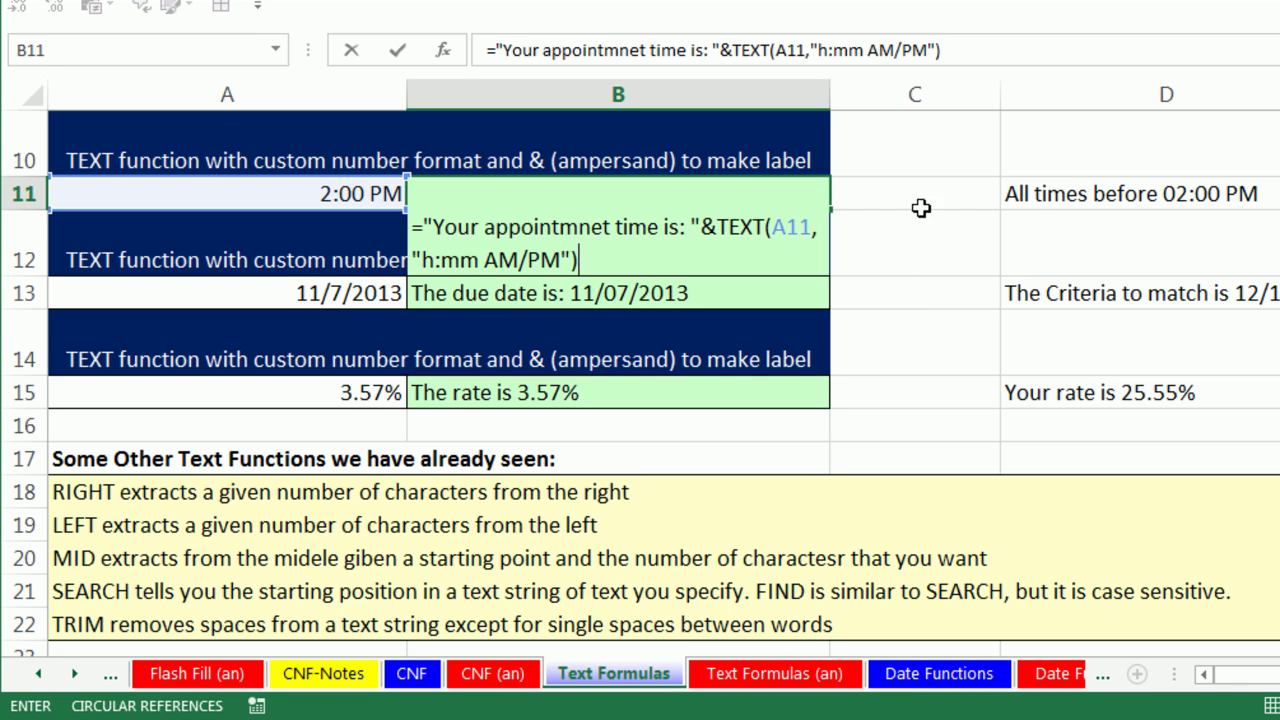
pyautogui.hotkey('ctrl', 'Return')
pyautogui.moveTo(580, 195); pyautogui.dragTo(908, 192)
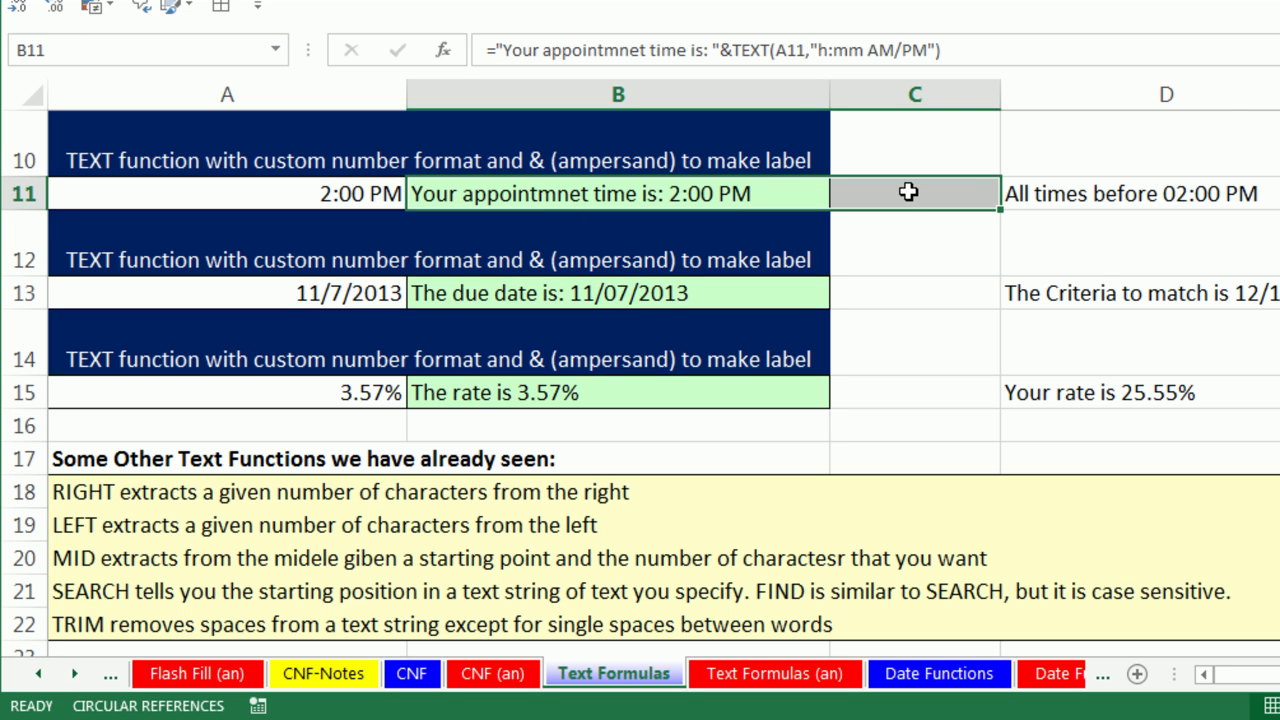
pyautogui.press('F7')
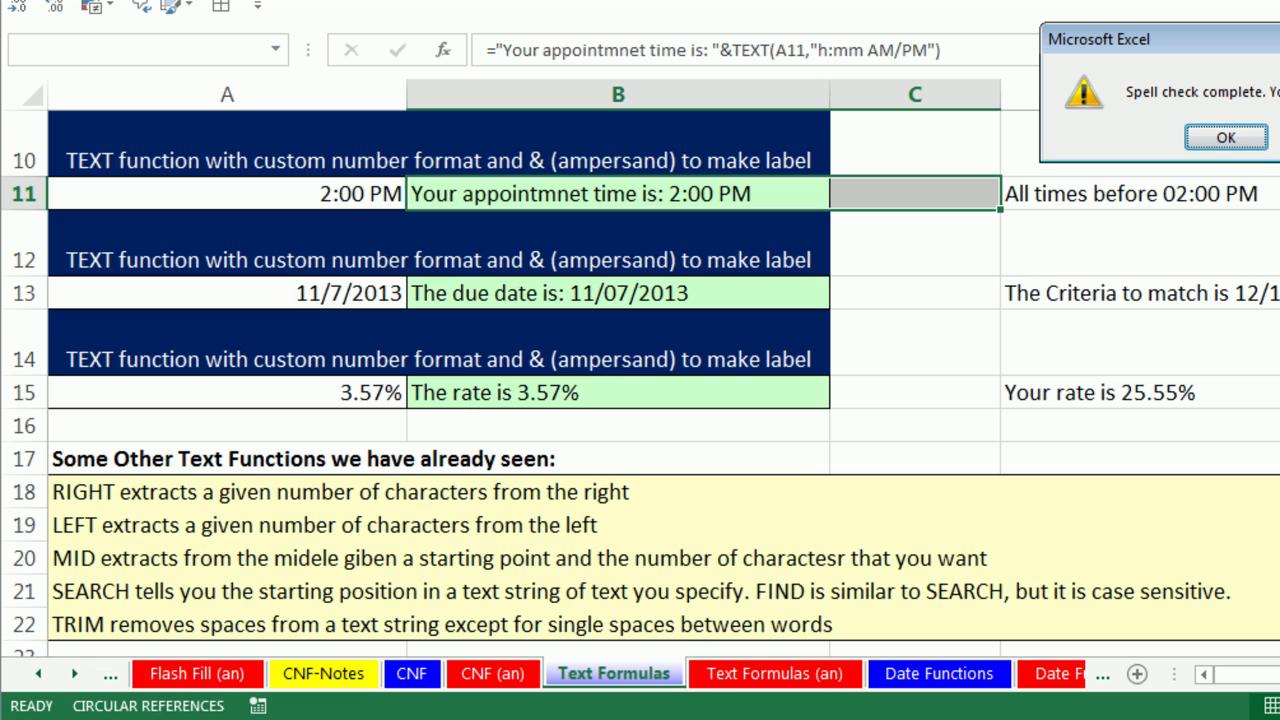
# Correct 'appointmnet' to 'appointment' in B11's formula using the spell checker.
pyautogui.click(1226, 139)
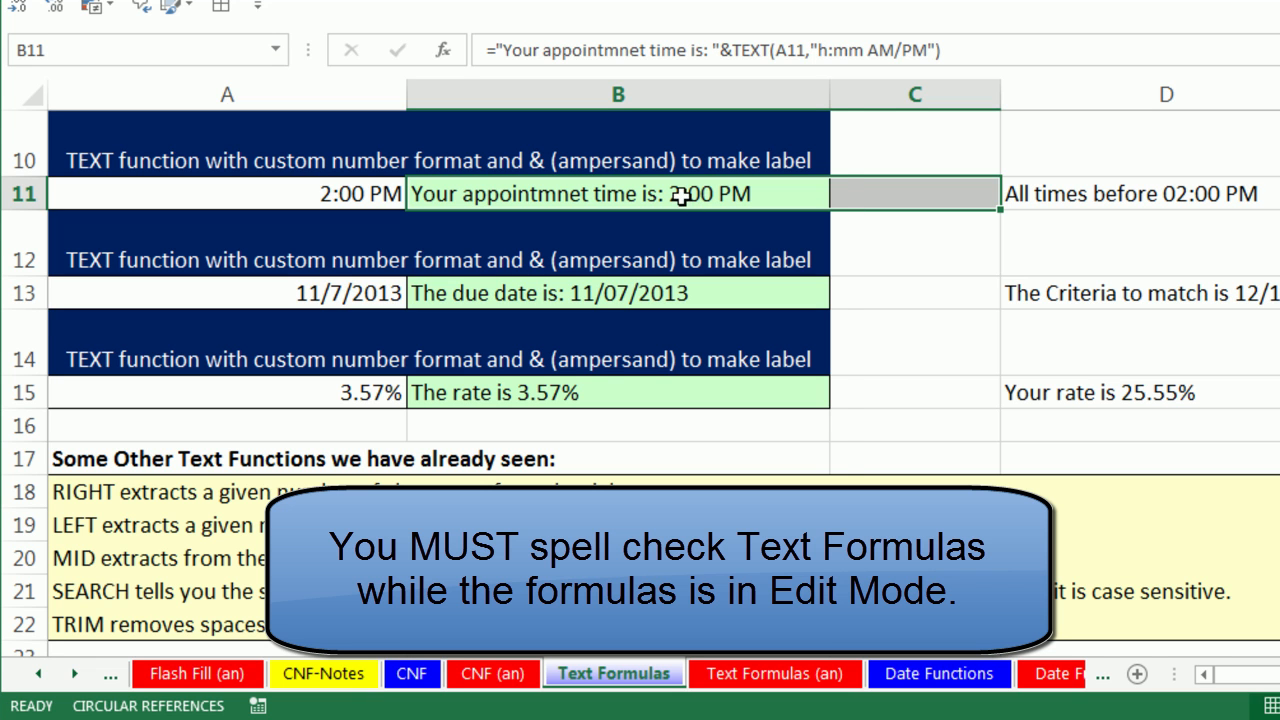
pyautogui.doubleClick(669, 194)
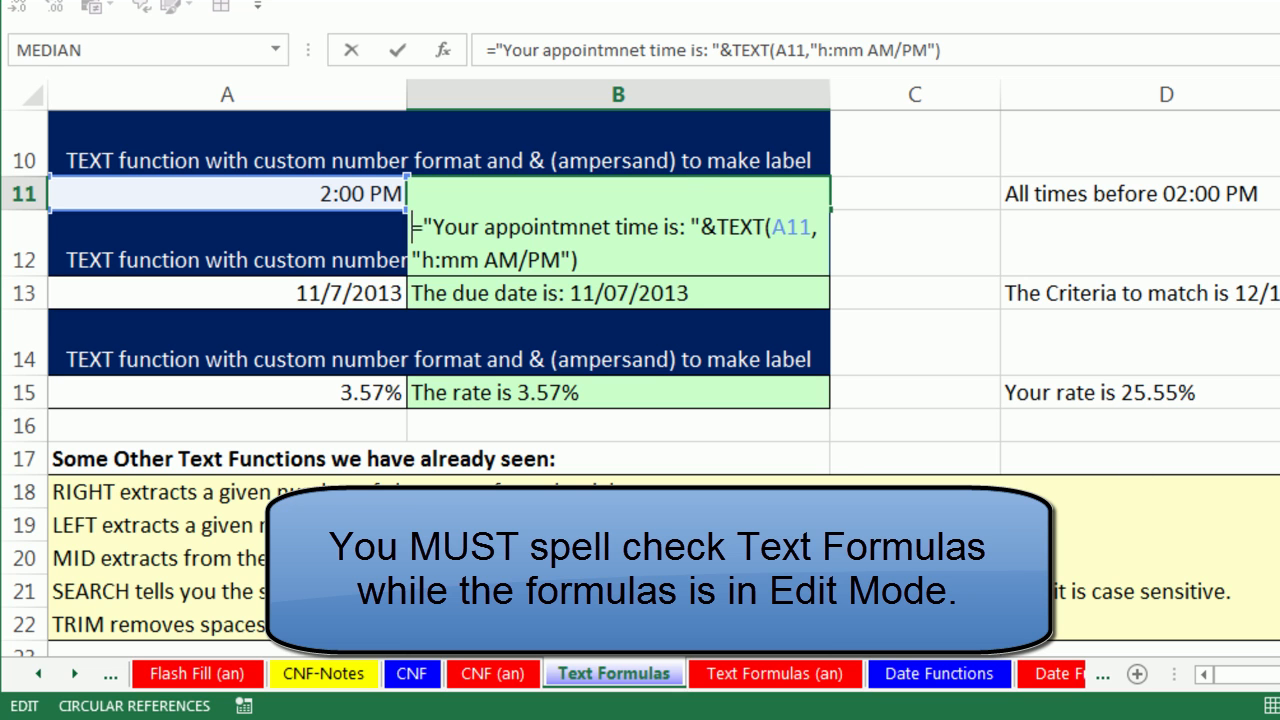
pyautogui.press('F7')
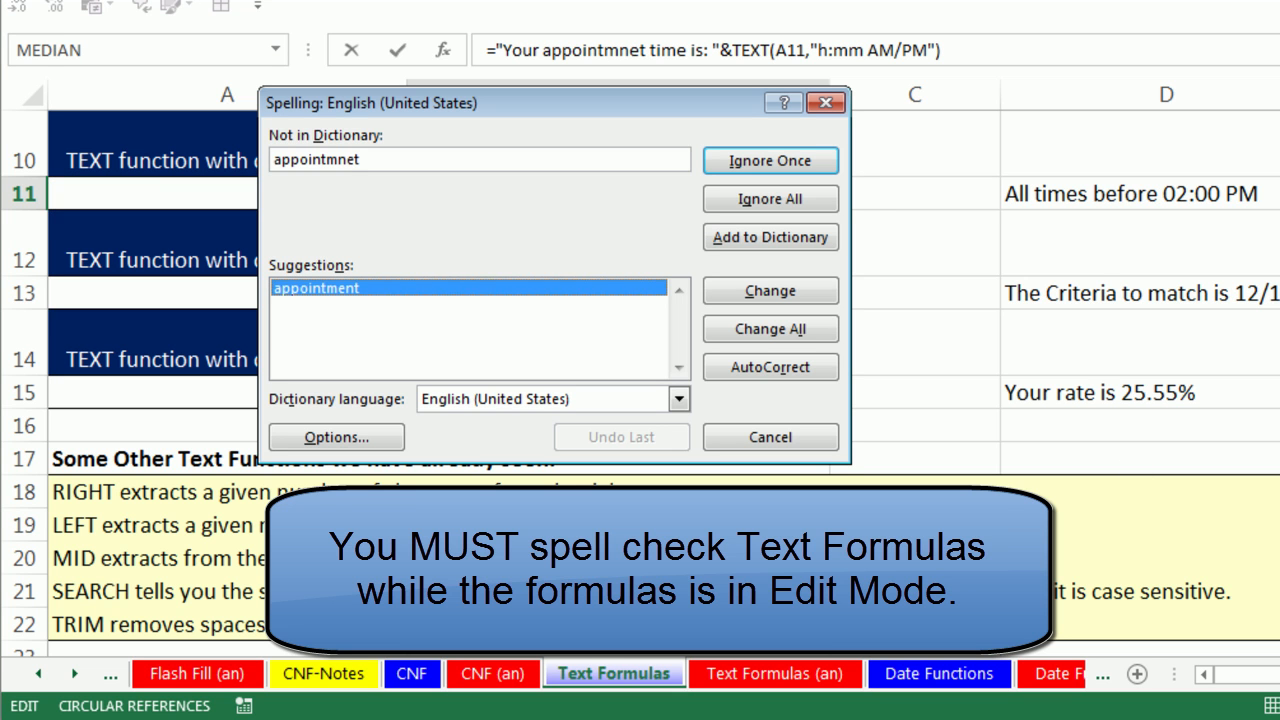
pyautogui.doubleClick(340, 289)
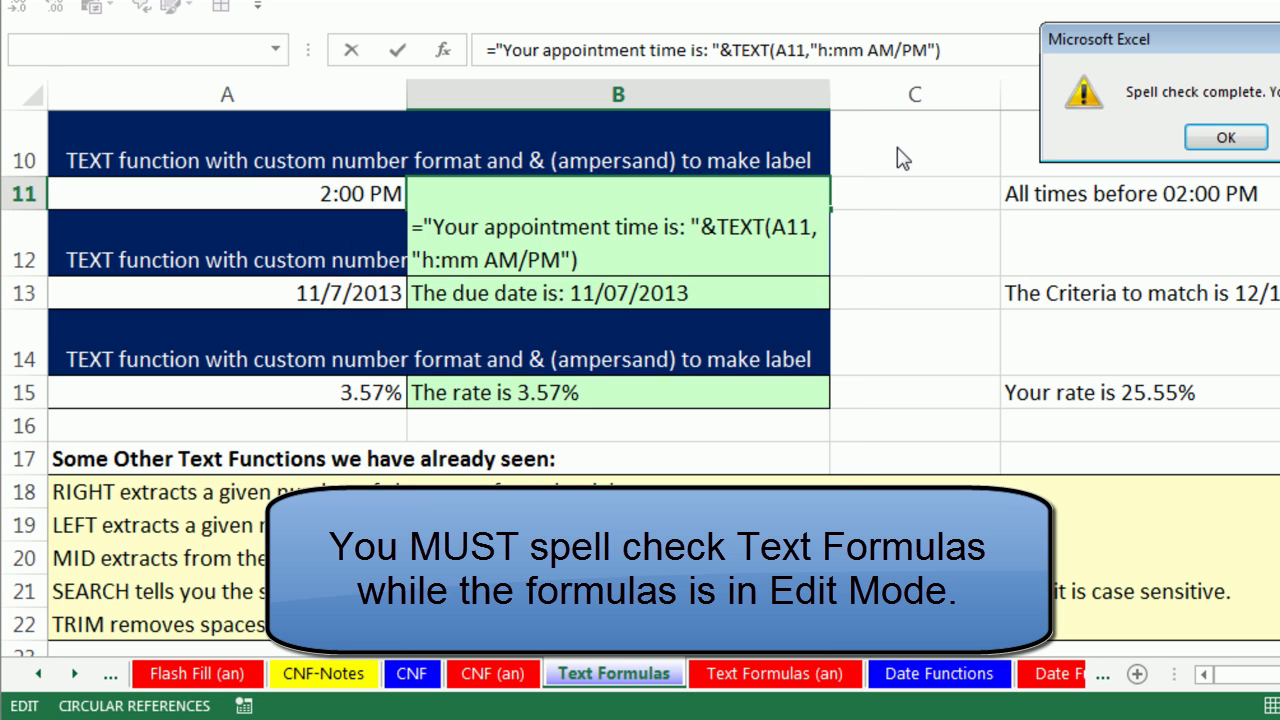
pyautogui.click(1222, 136)
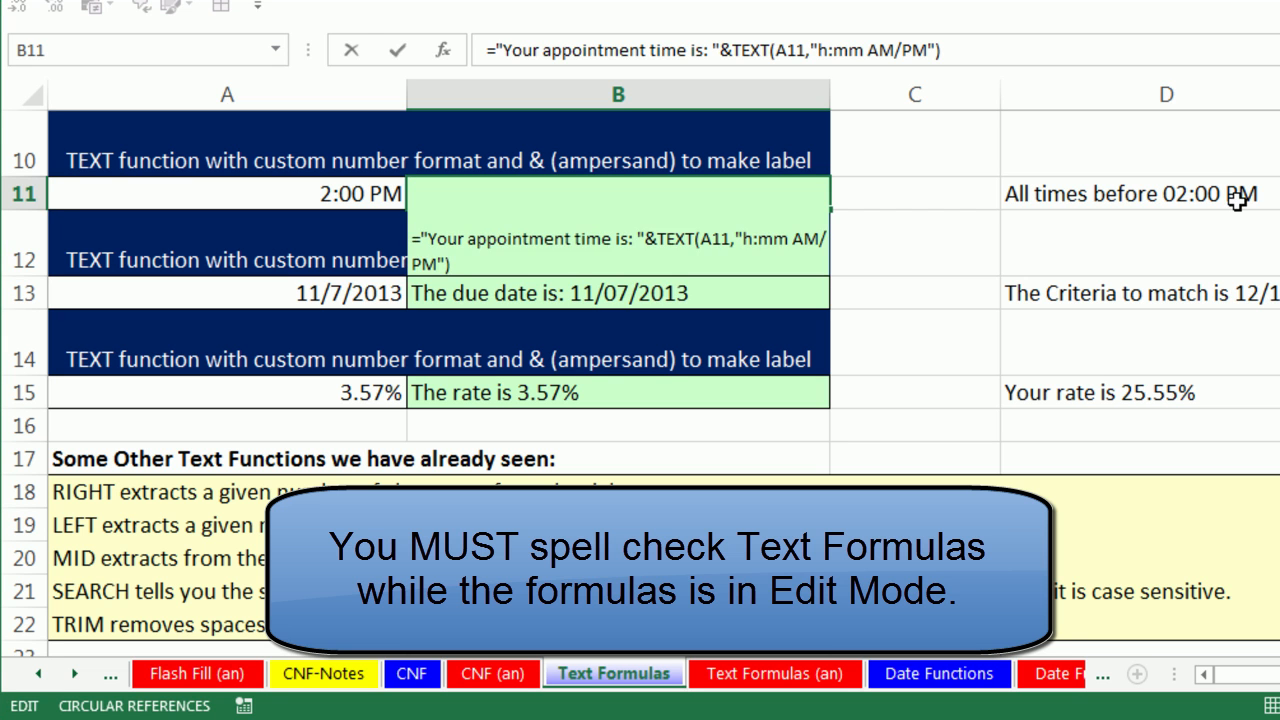
pyautogui.press('Return')
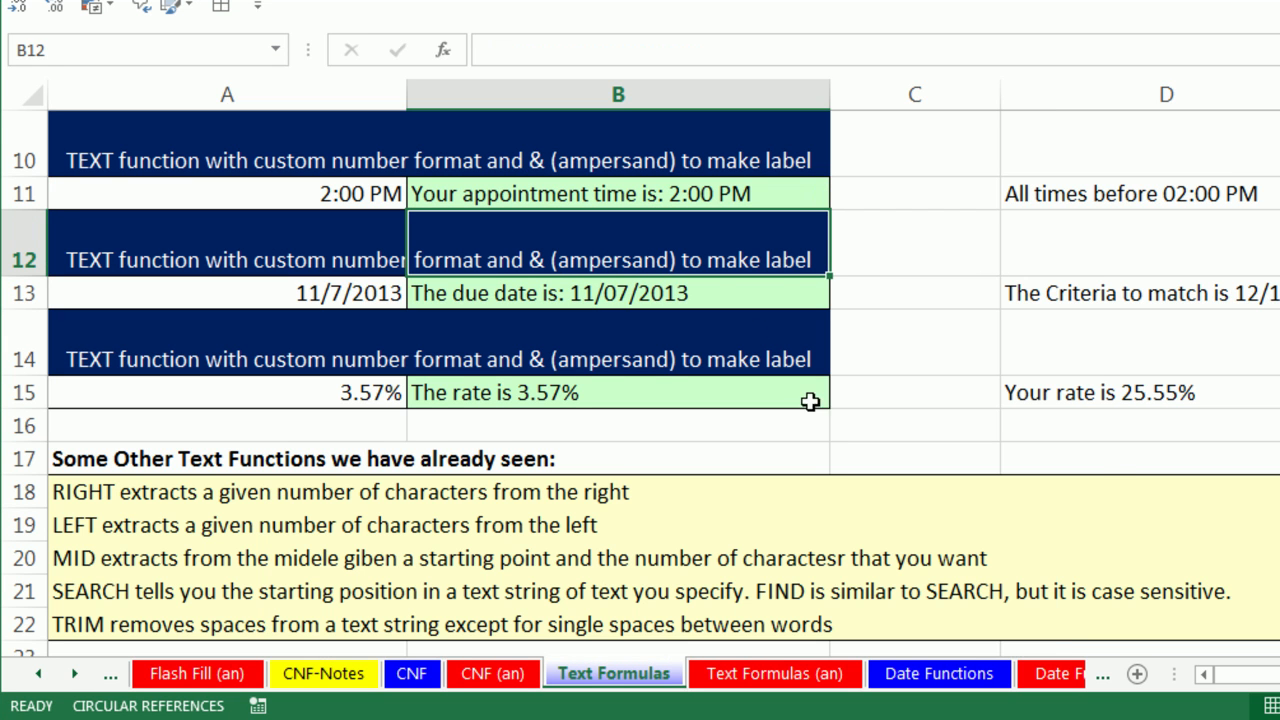
# Change the appointment time in A11 to 8:00 AM.
pyautogui.click(302, 201)
pyautogui.write('8:00 AM')
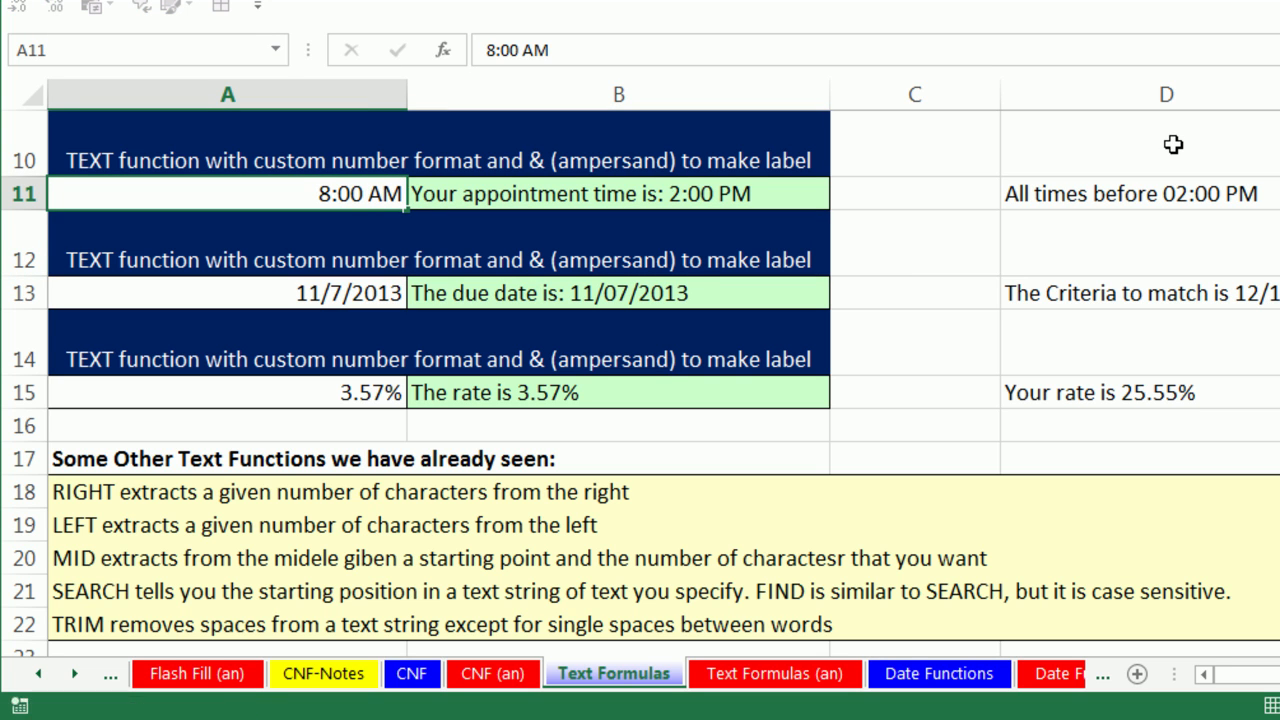
pyautogui.hotkey('ctrl', 'Return')
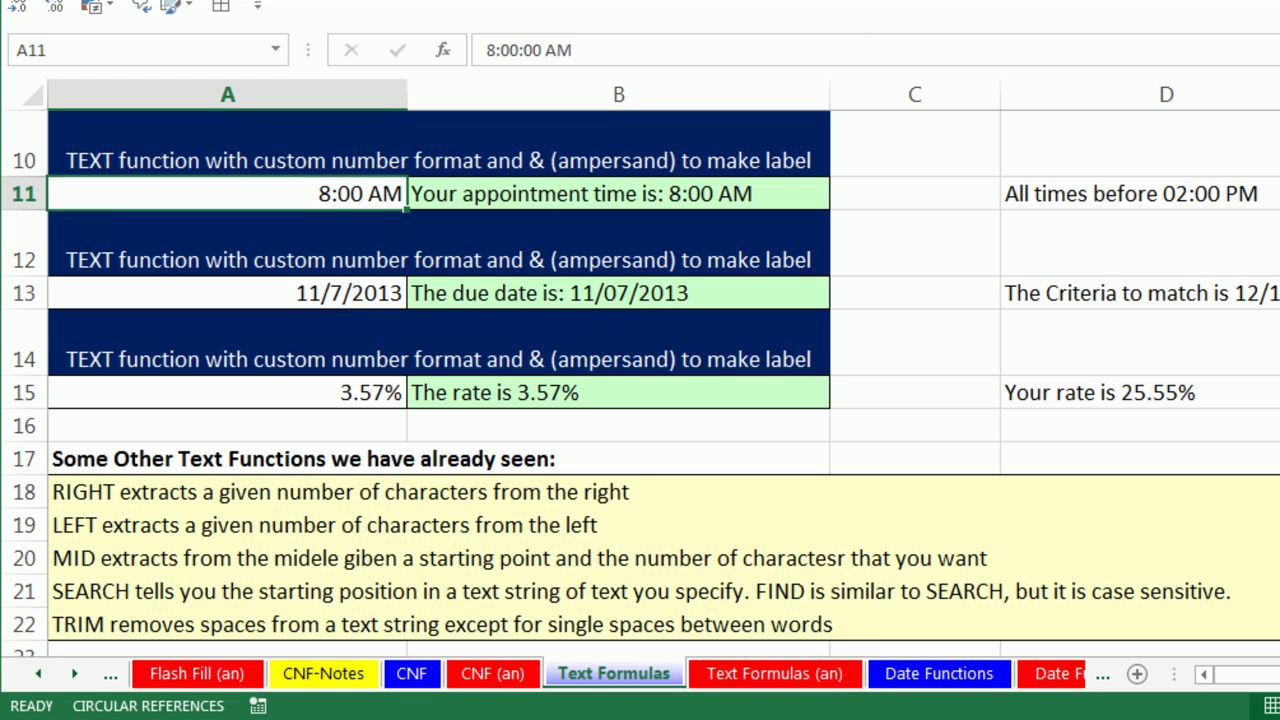
# Scroll down to the Download Names table and select B36, the first Just Last cell.
pyautogui.scroll(-2, 86, 205)
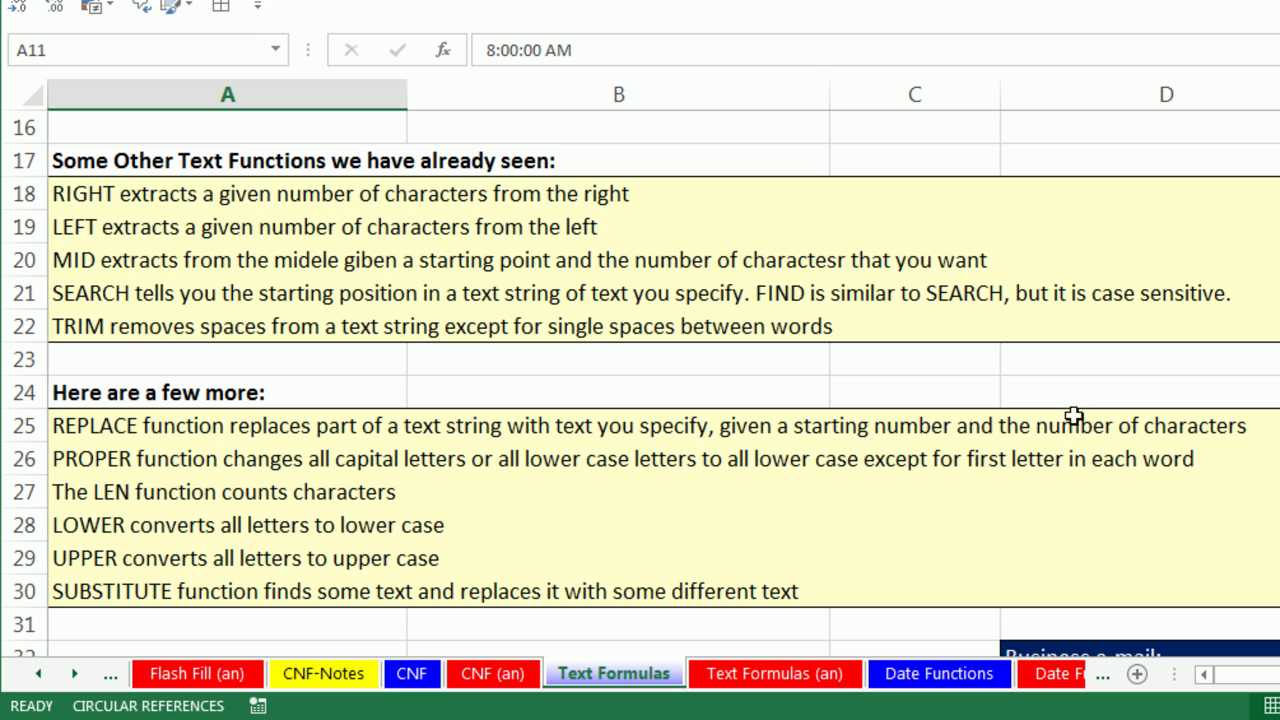
pyautogui.scroll(-3, 480, 345)
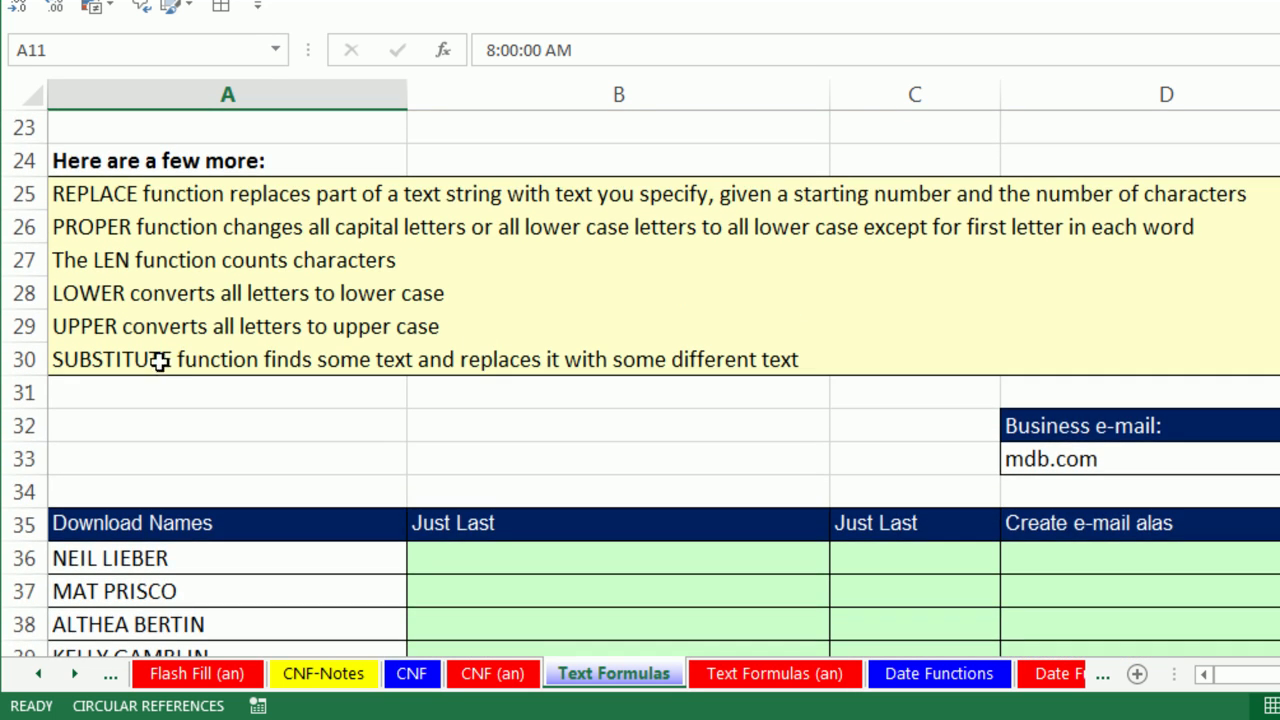
pyautogui.scroll(-2, 640, 383)
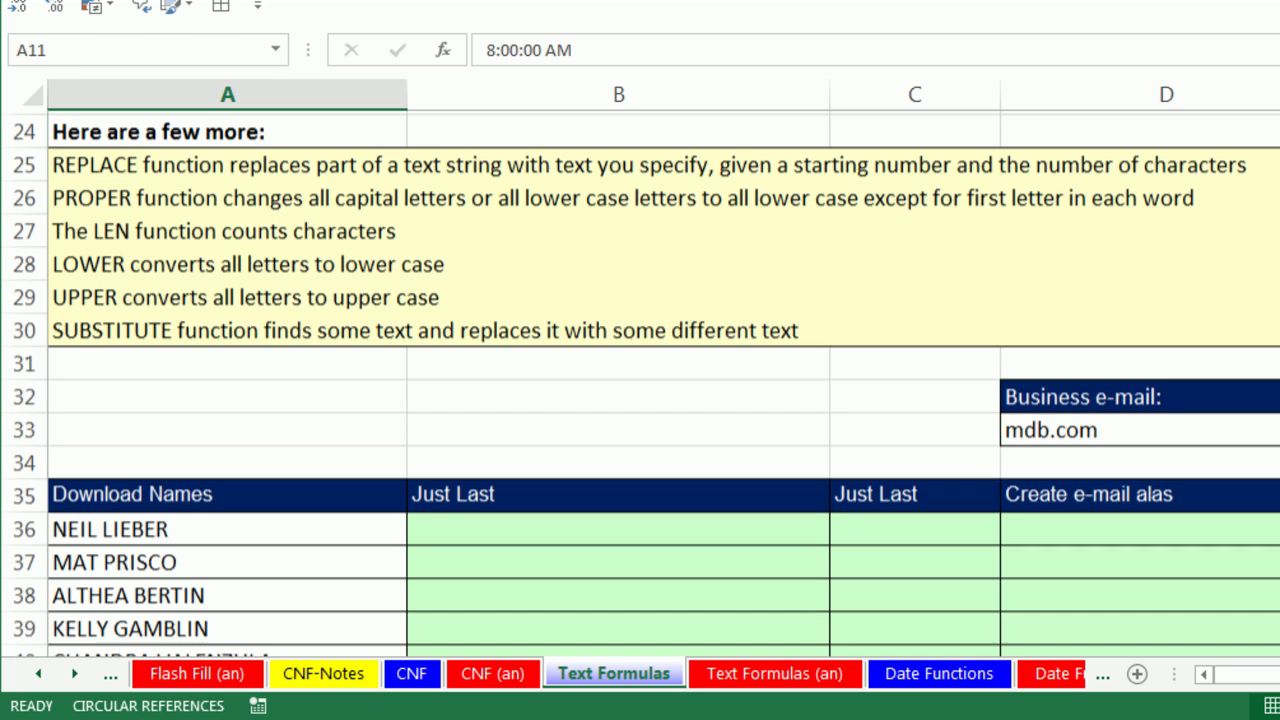
pyautogui.scroll(-1, 726, 346)
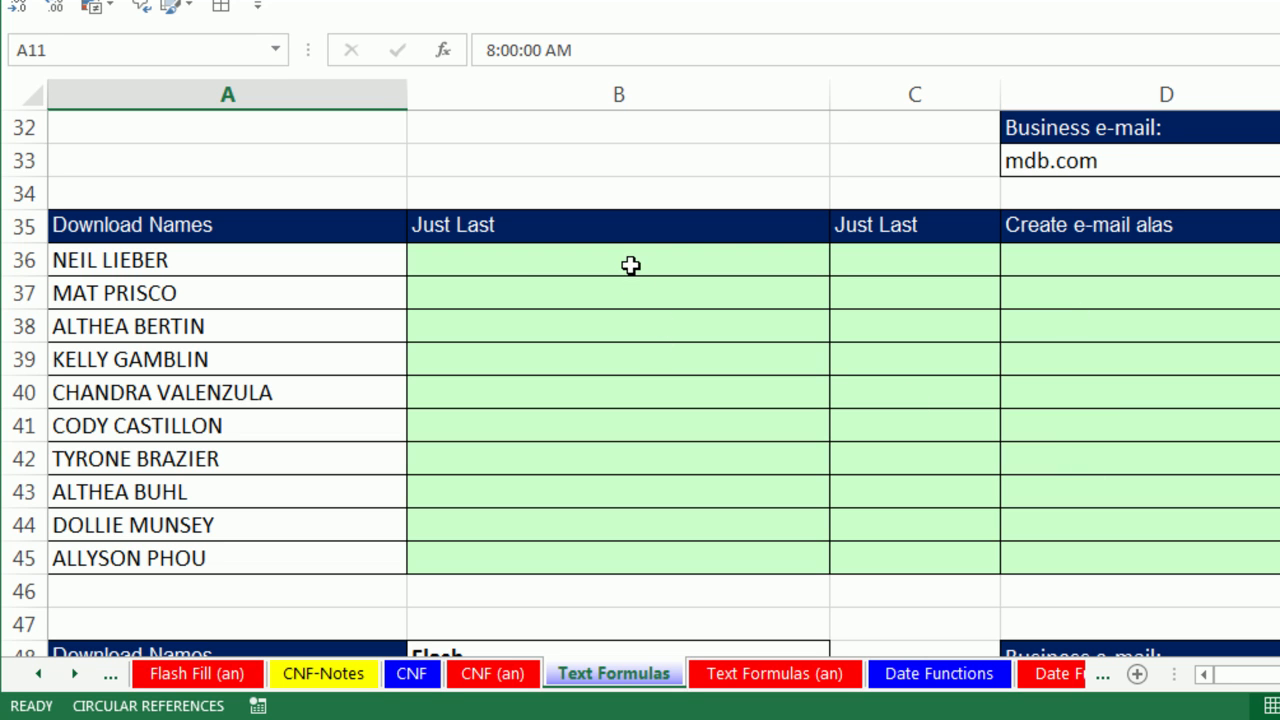
pyautogui.click(629, 266)
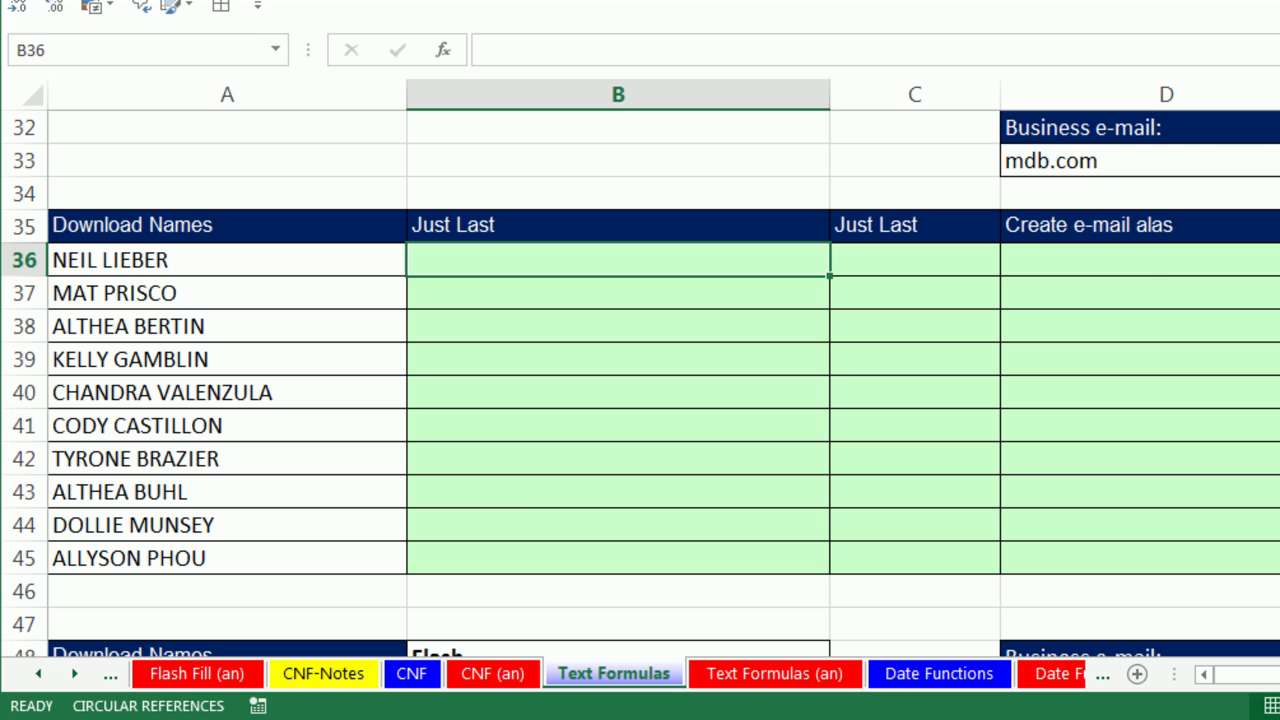
# Enter =LEFT(A36,SEARCH(" ",A36)) in B36 to pull the first name from A36.
pyautogui.write('=left')
pyautogui.press('Tab')
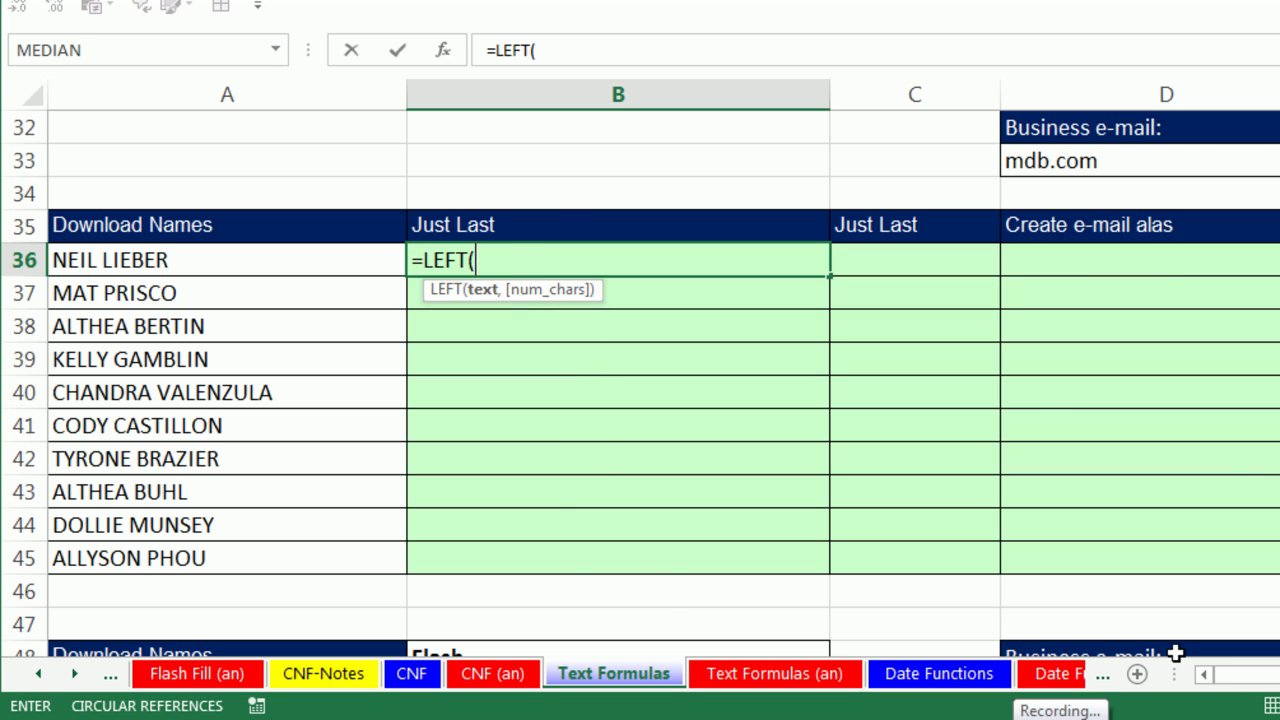
pyautogui.click(167, 265)
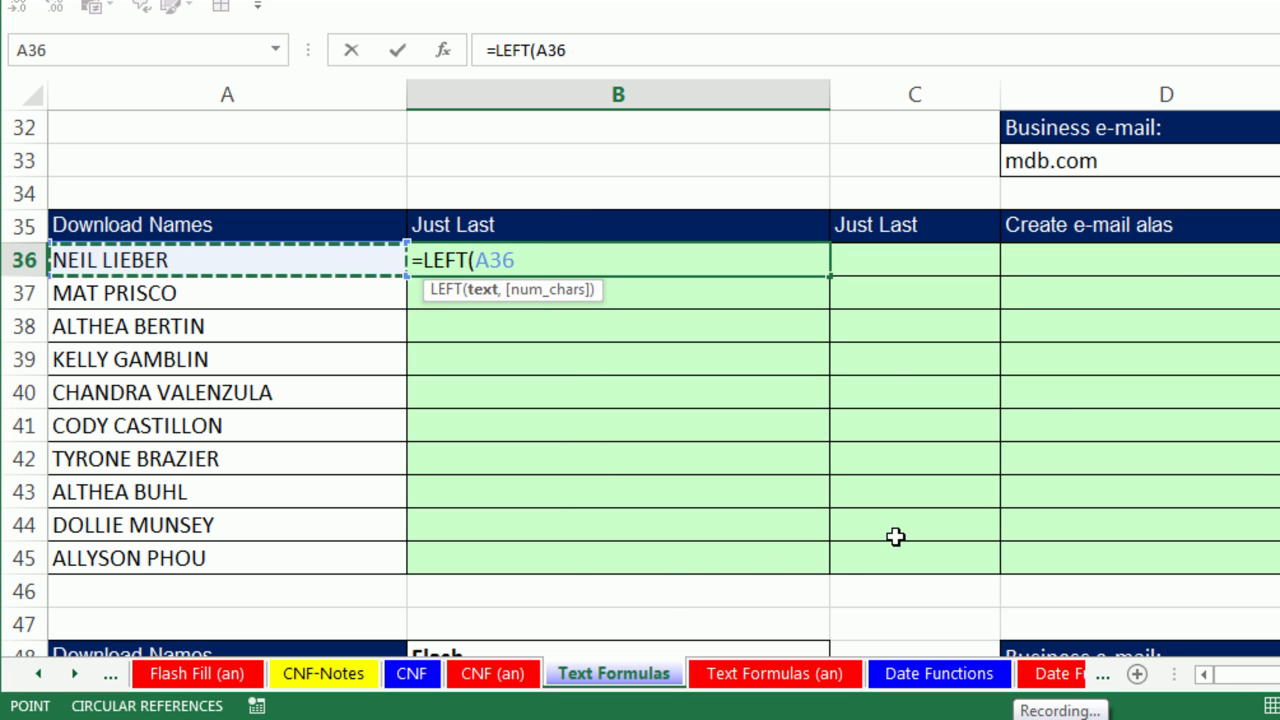
pyautogui.write(',')
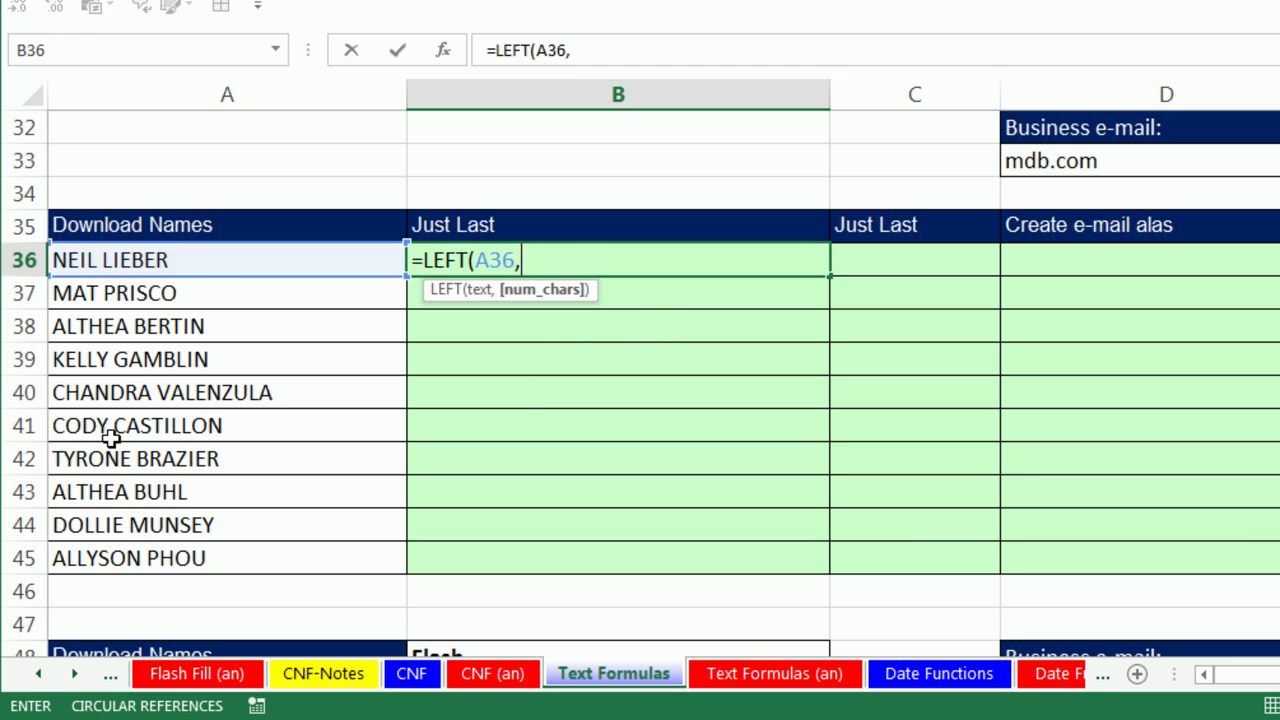
pyautogui.write('s')
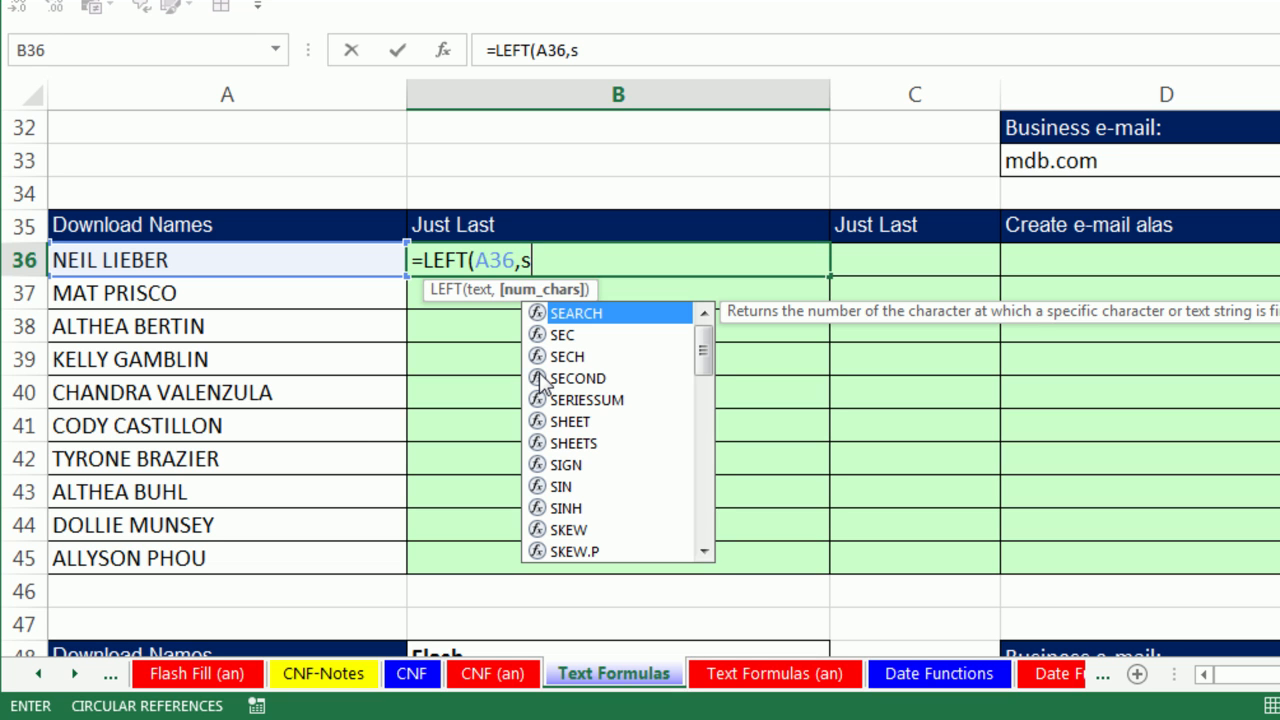
pyautogui.press('Tab')
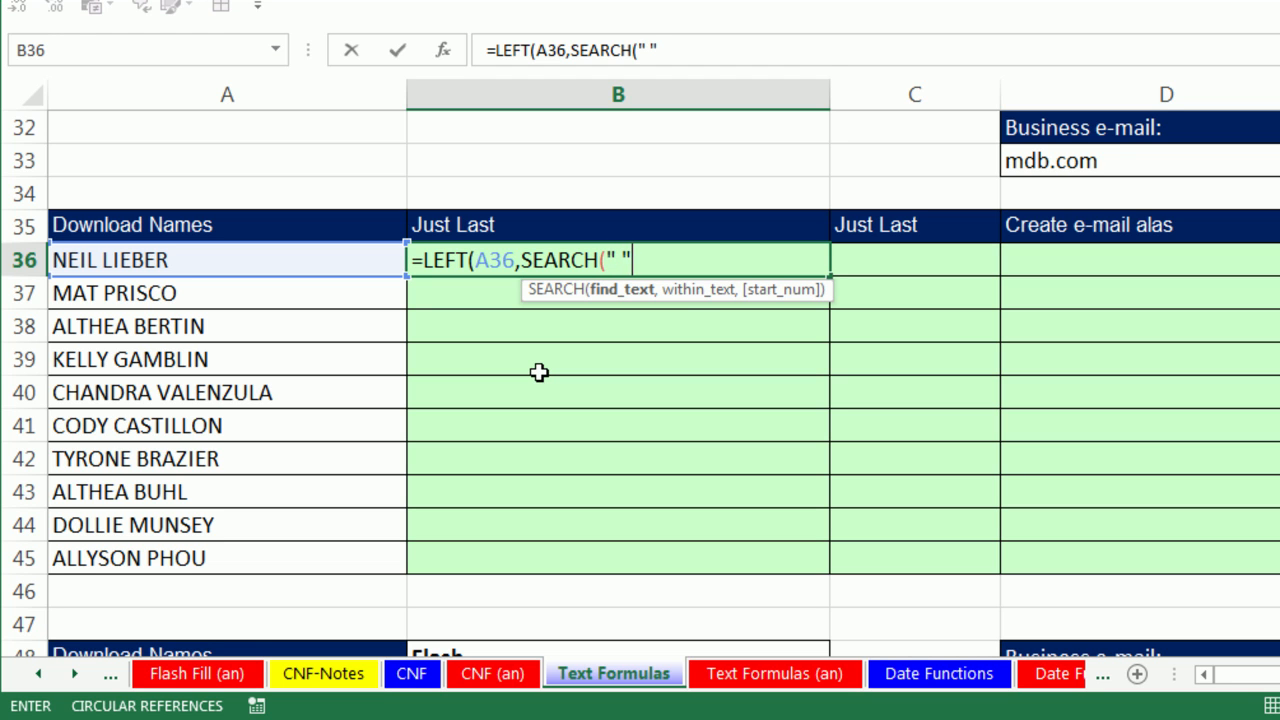
pyautogui.write('" ",')
pyautogui.click(226, 264)
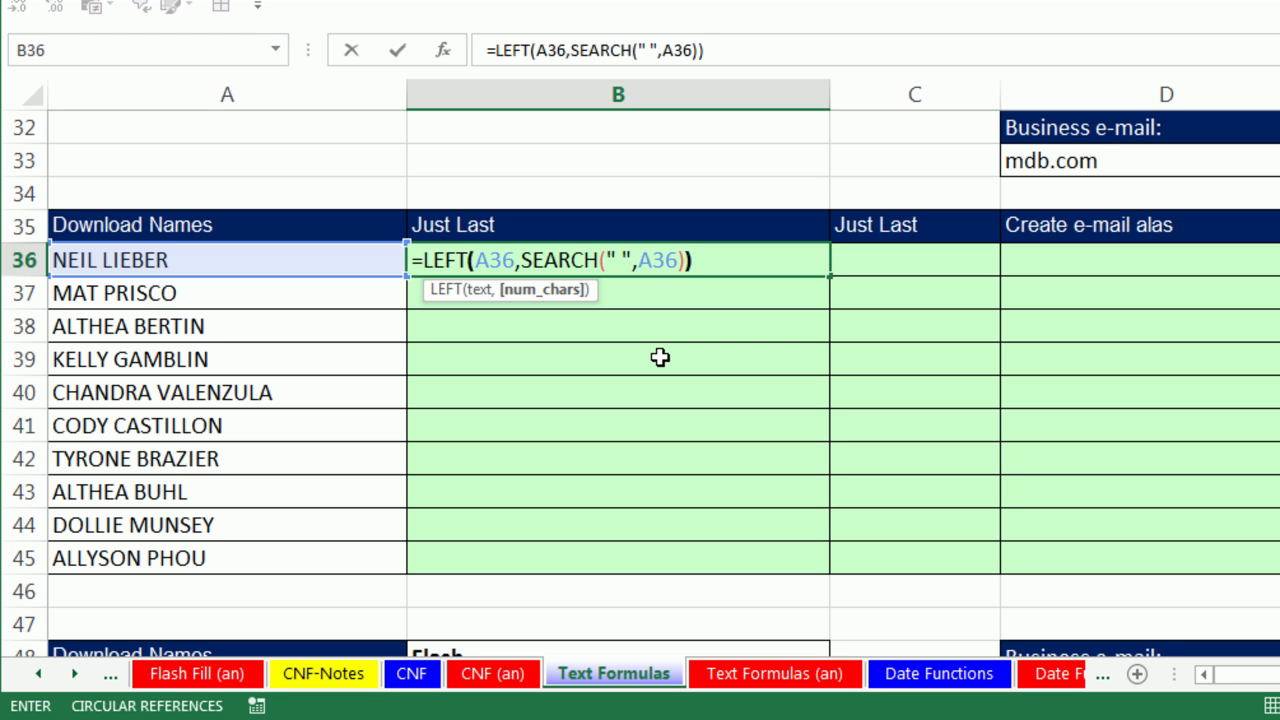
pyautogui.hotkey('ctrl', 'Return')
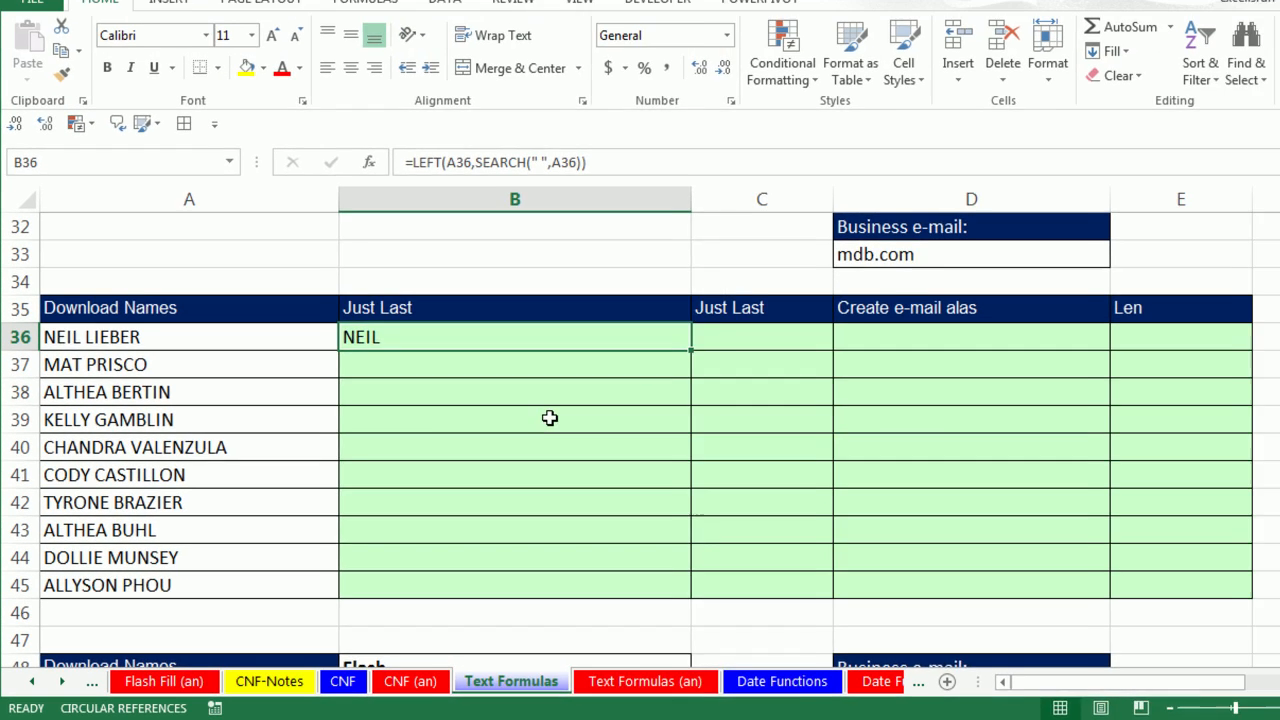
# Count B36's characters with =LEN(B36) in E36, which returns 5, then return to B36.
pyautogui.click(1110, 357)
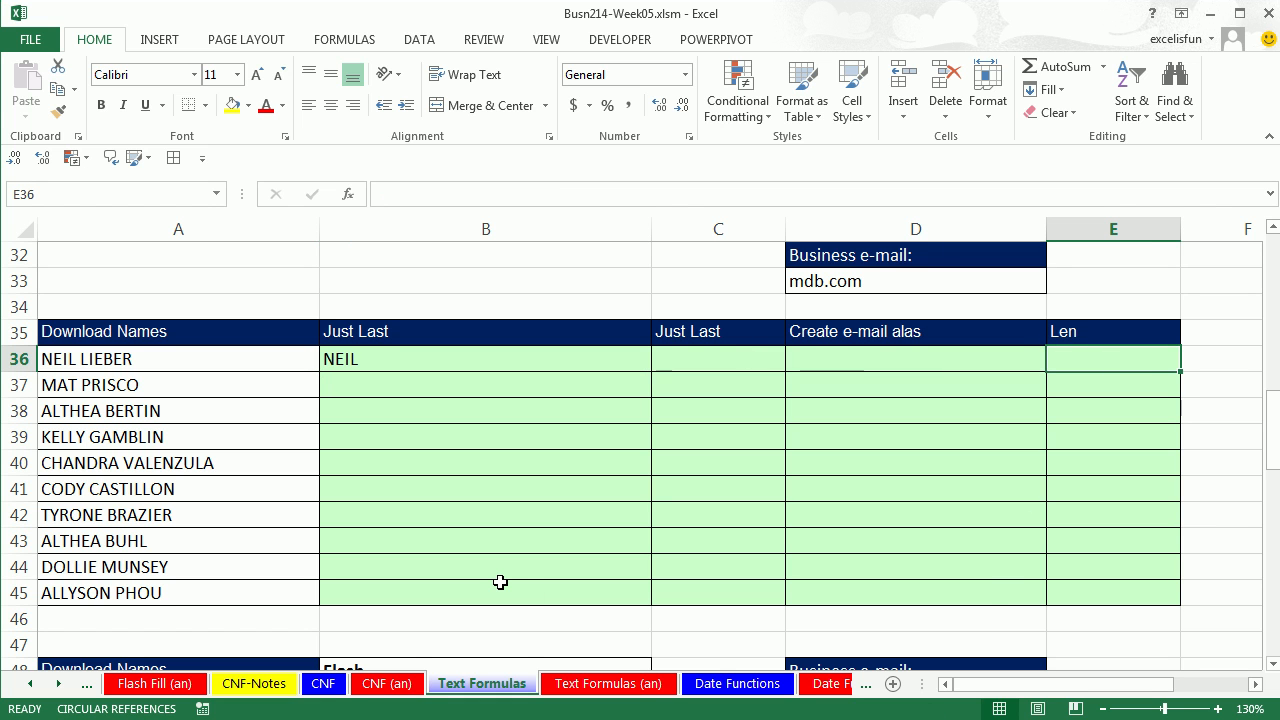
pyautogui.write('=')
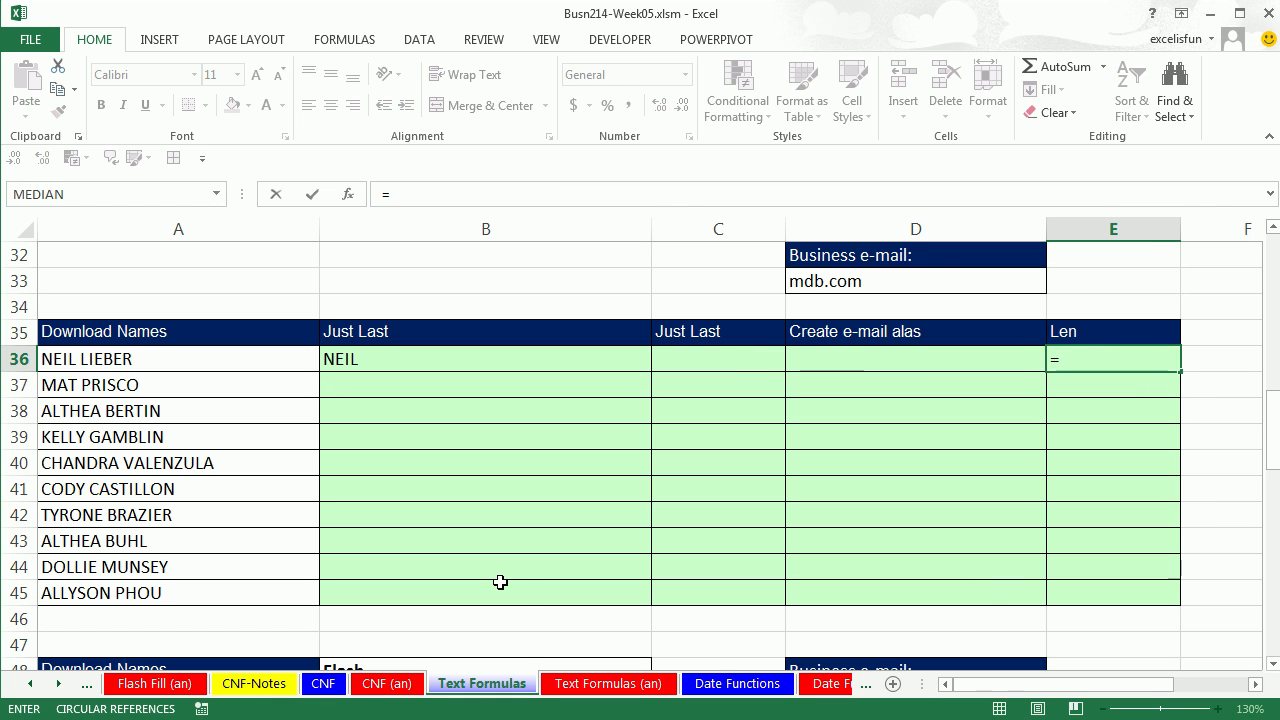
pyautogui.write('len')
pyautogui.press('Tab')
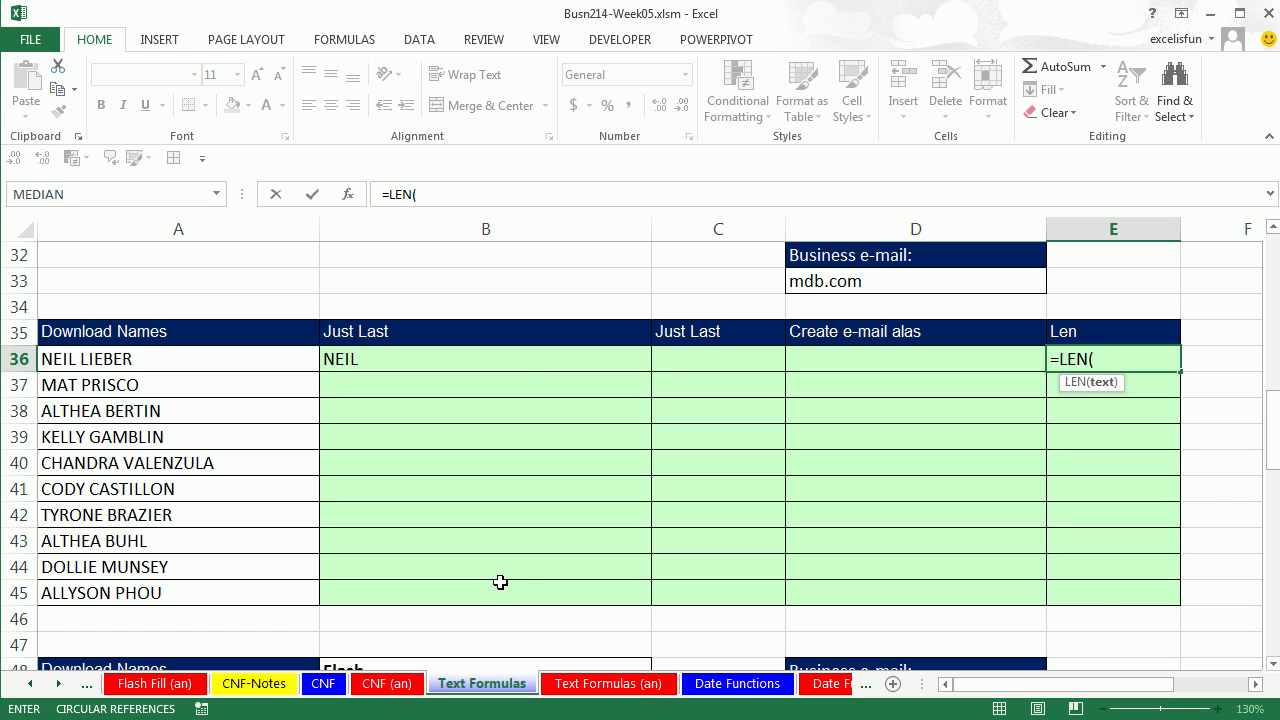
pyautogui.click(408, 358)
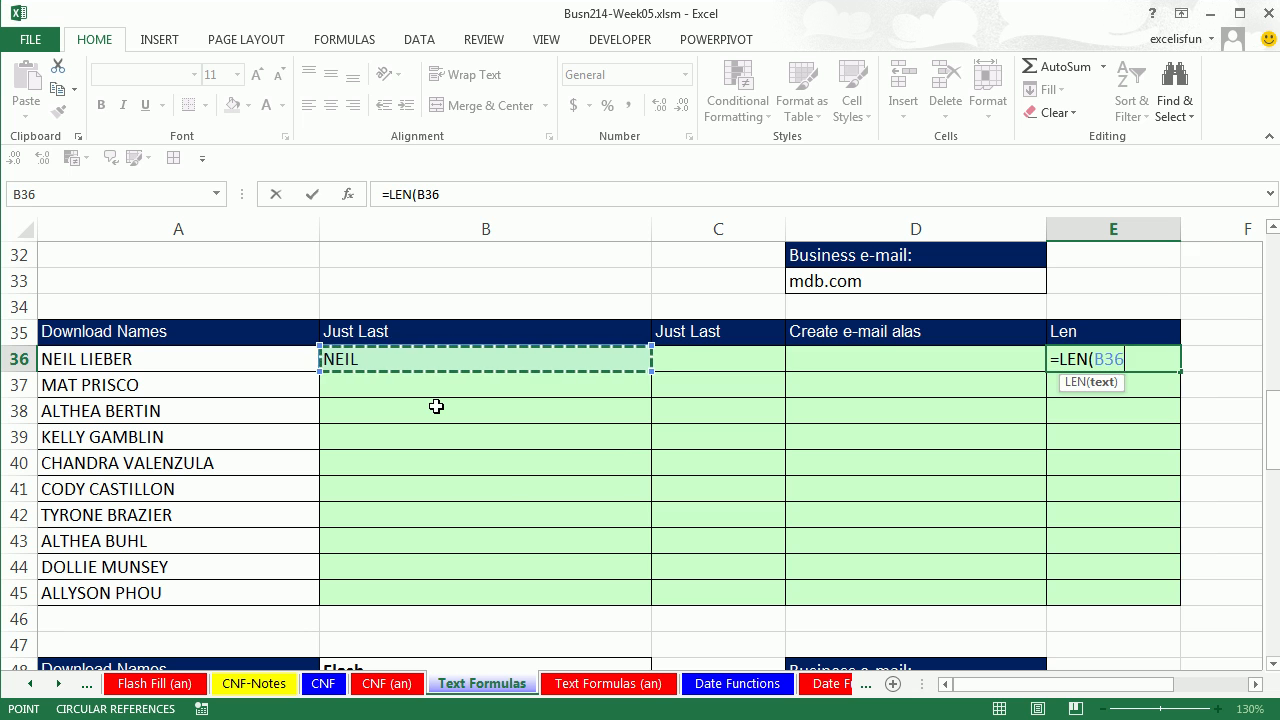
pyautogui.hotkey('ctrl', 'Return')
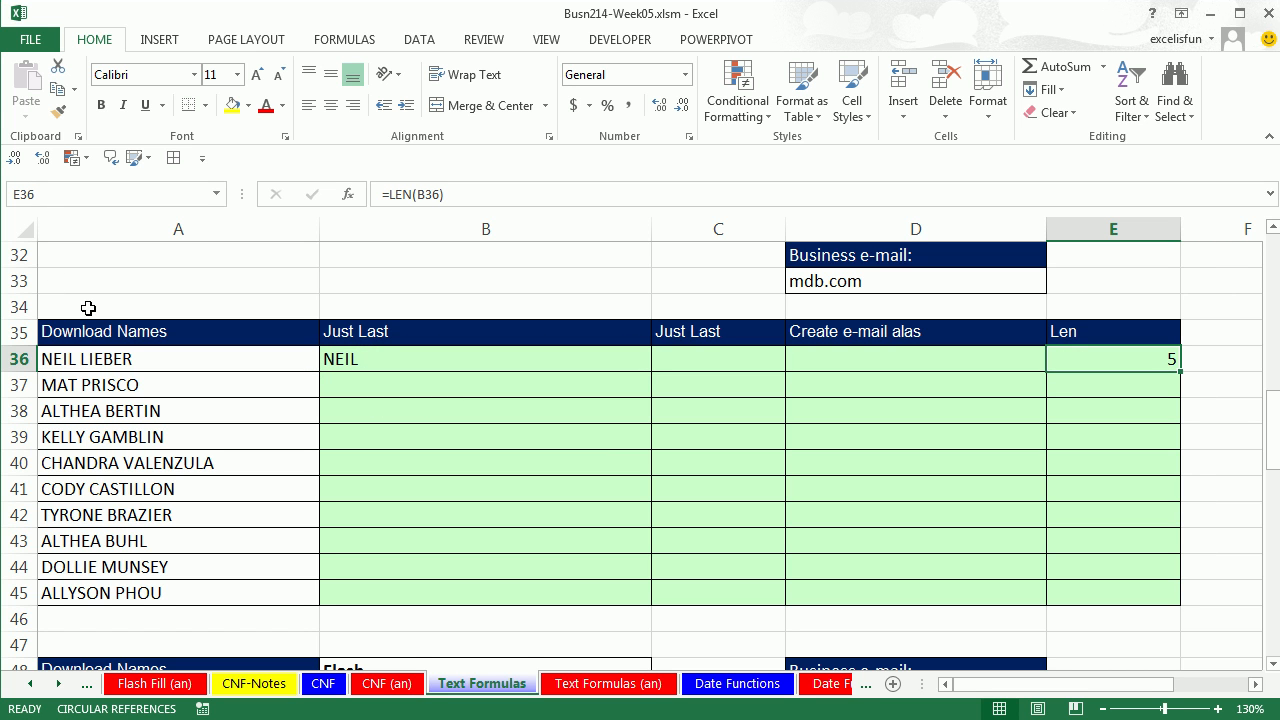
pyautogui.click(433, 359)
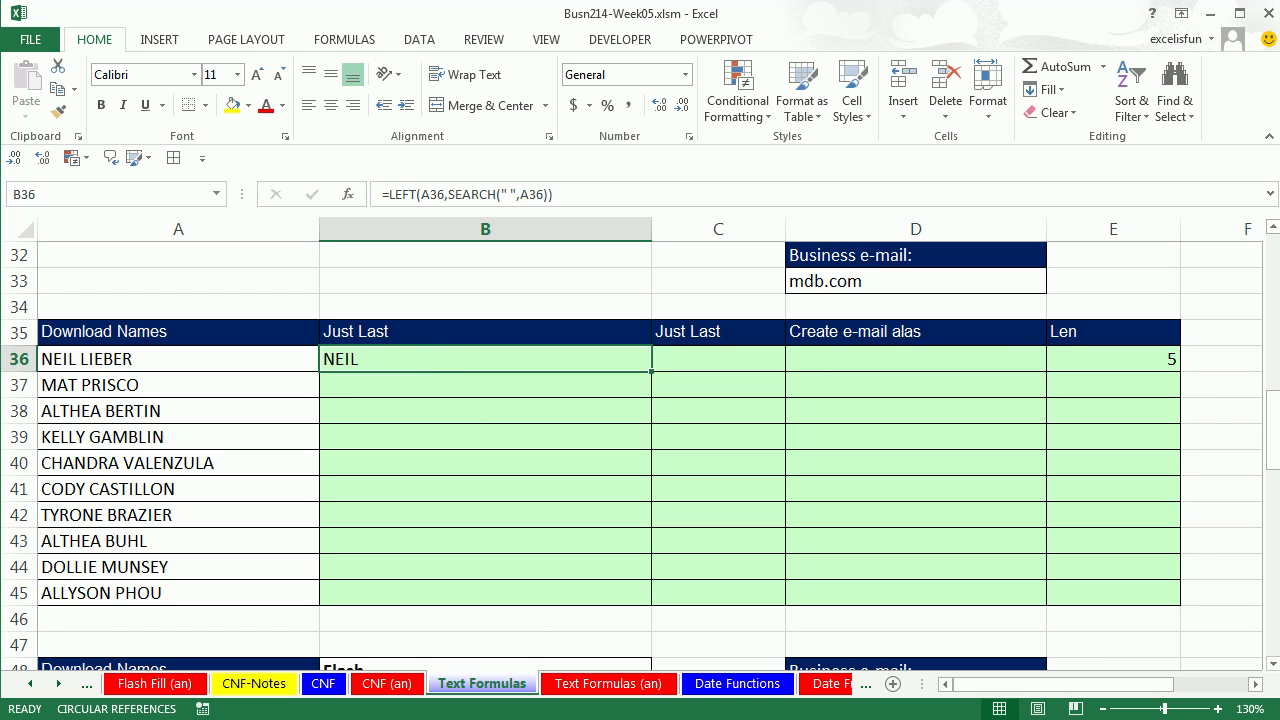
pyautogui.press('alt')
# Step through B36's formula with Evaluate Formula to inspect the SEARCH result.
pyautogui.press('m')
pyautogui.press('v')
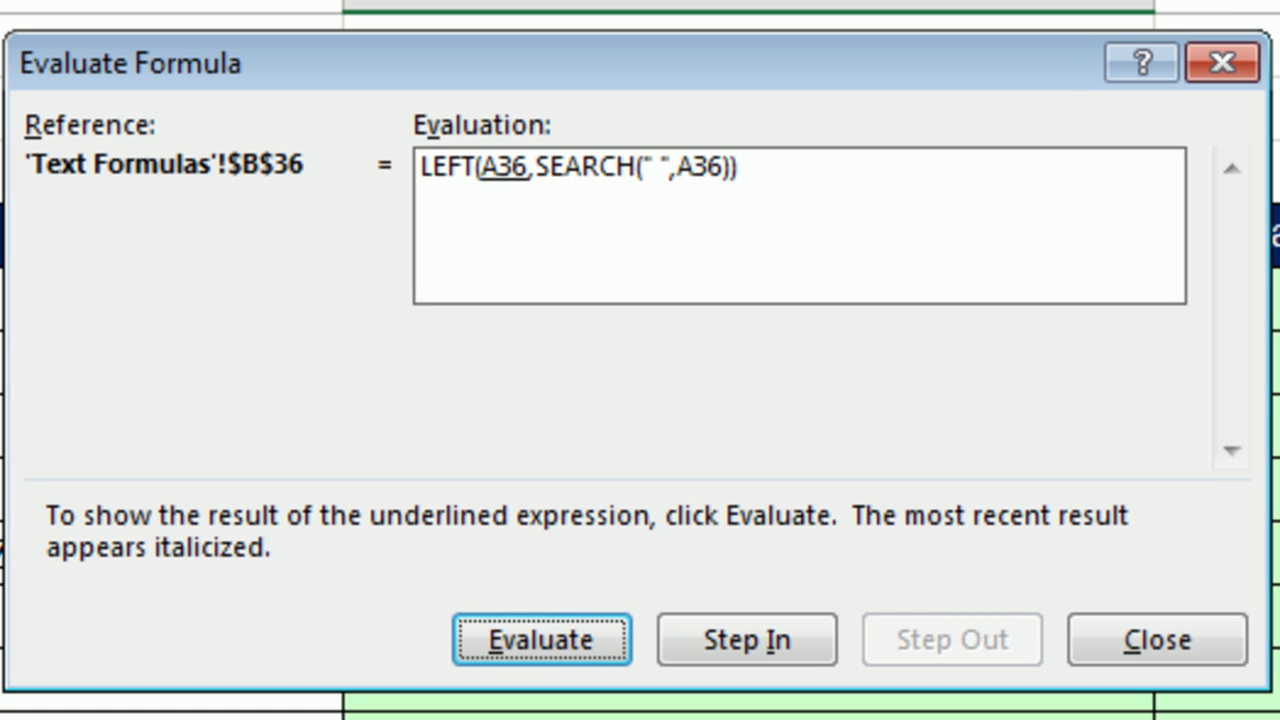
pyautogui.press('Return')
pyautogui.press('Return')
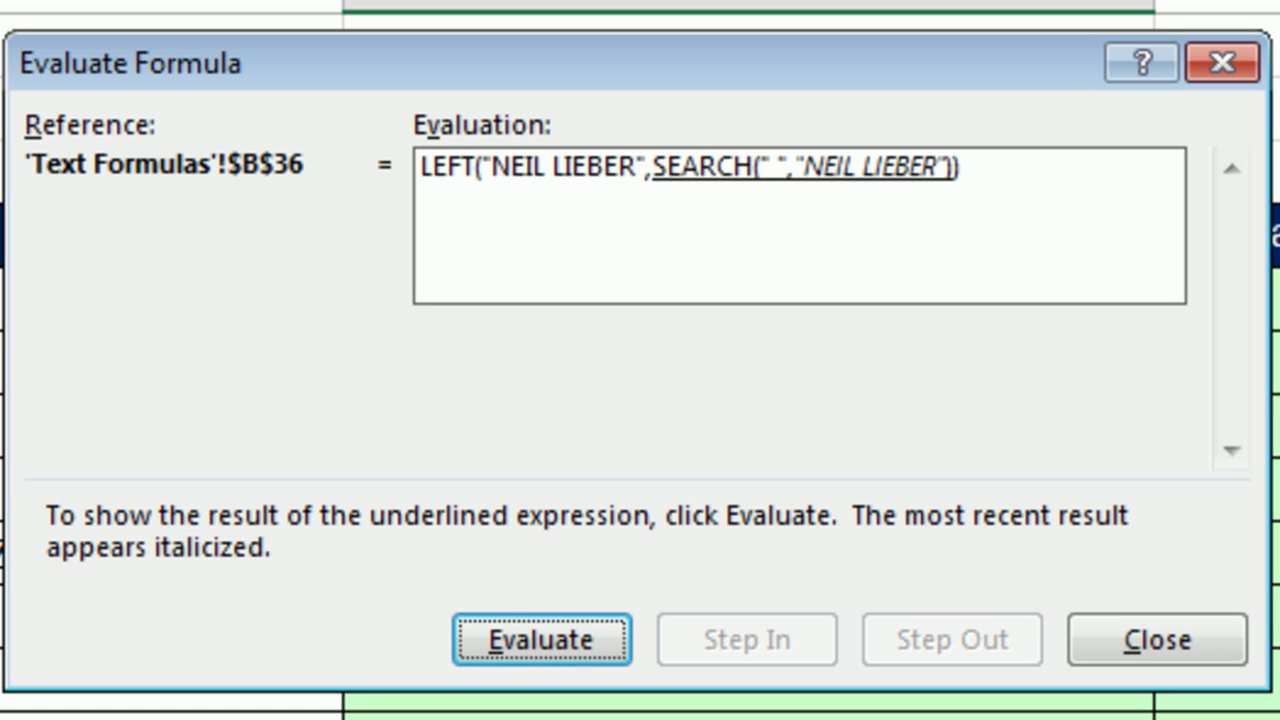
pyautogui.press('Return')
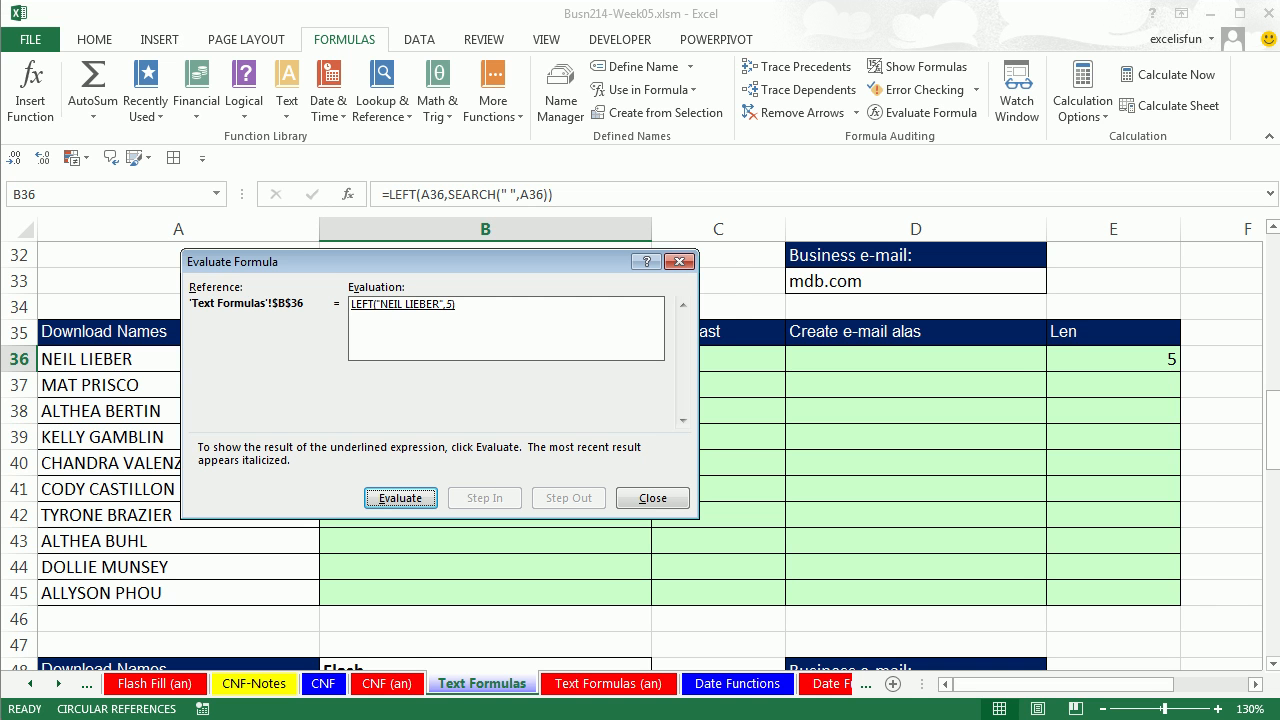
pyautogui.press('Escape')
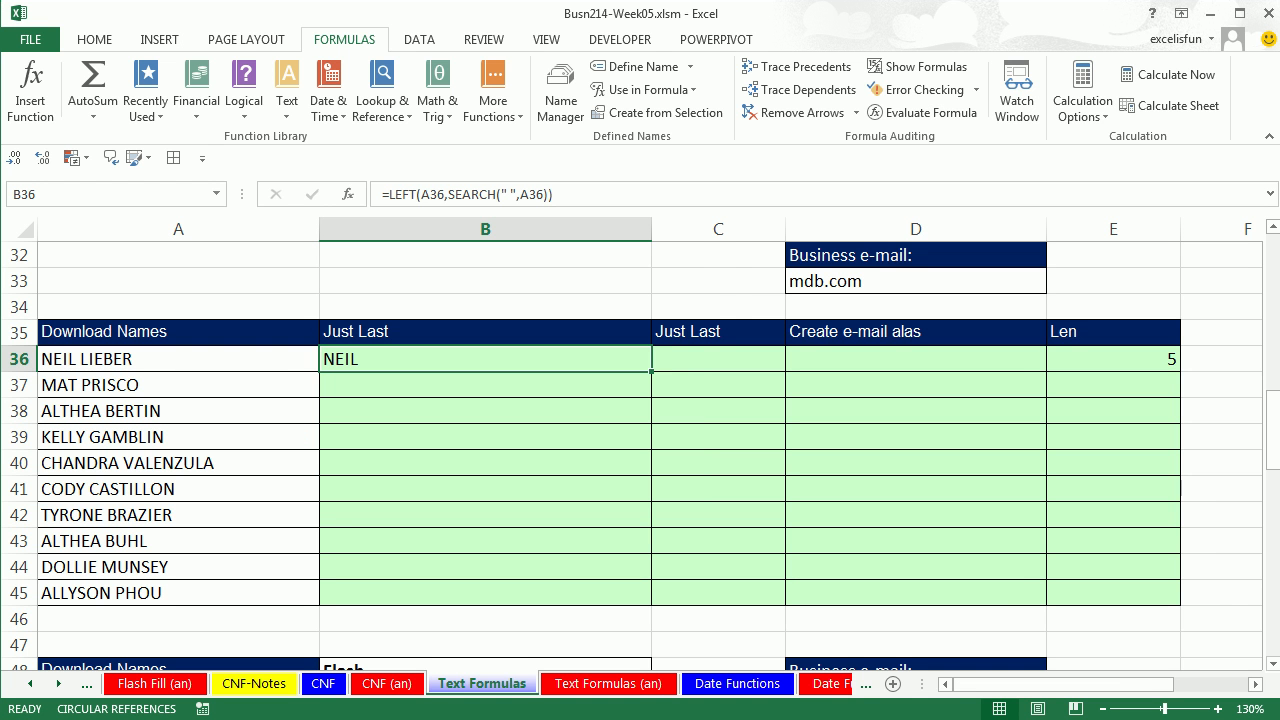
# Change B36 to =LEFT(A36,SEARCH(" ",A36)-1) and fill it down through B45.
pyautogui.press('F2')
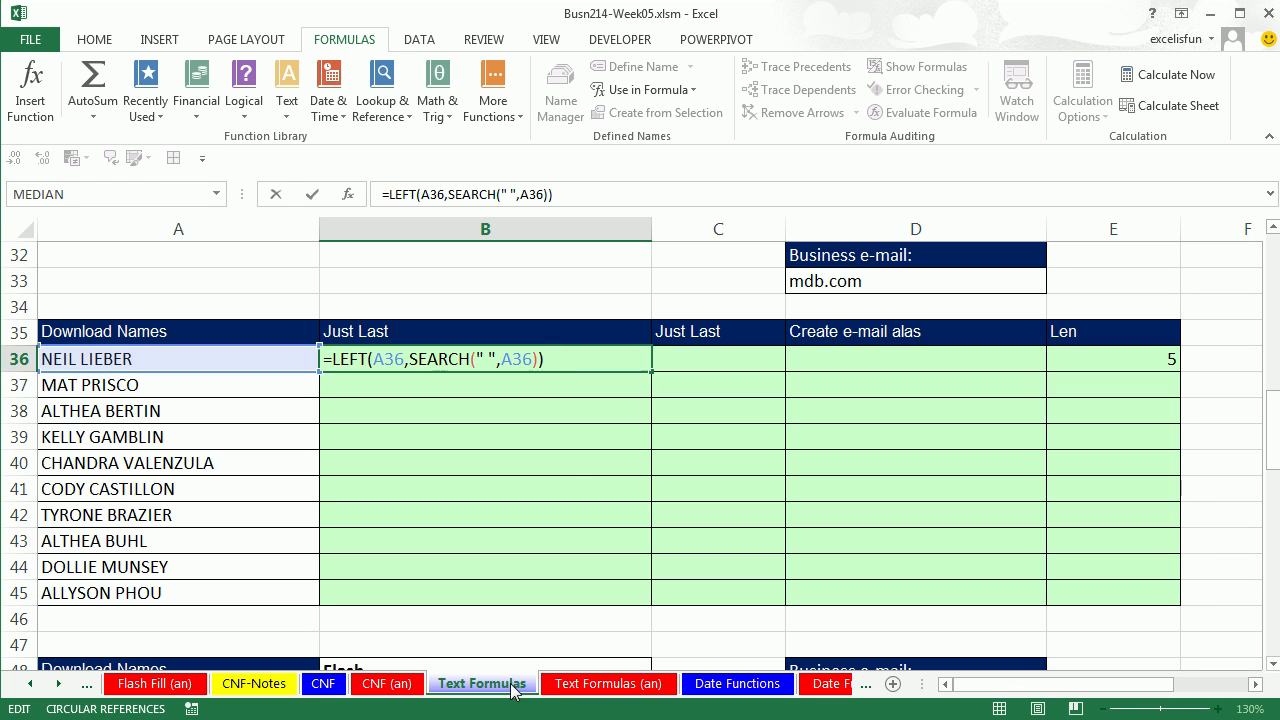
pyautogui.click(539, 360)
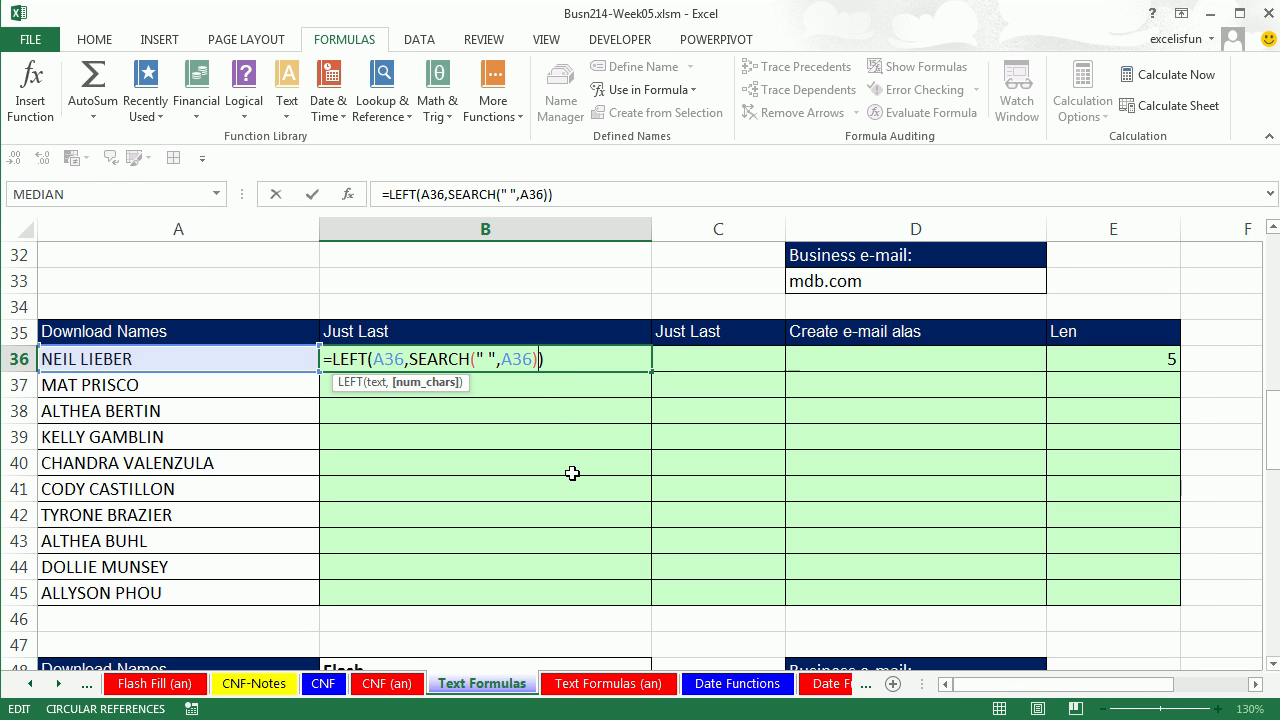
pyautogui.write('-1')
pyautogui.hotkey('ctrl', 'Return')
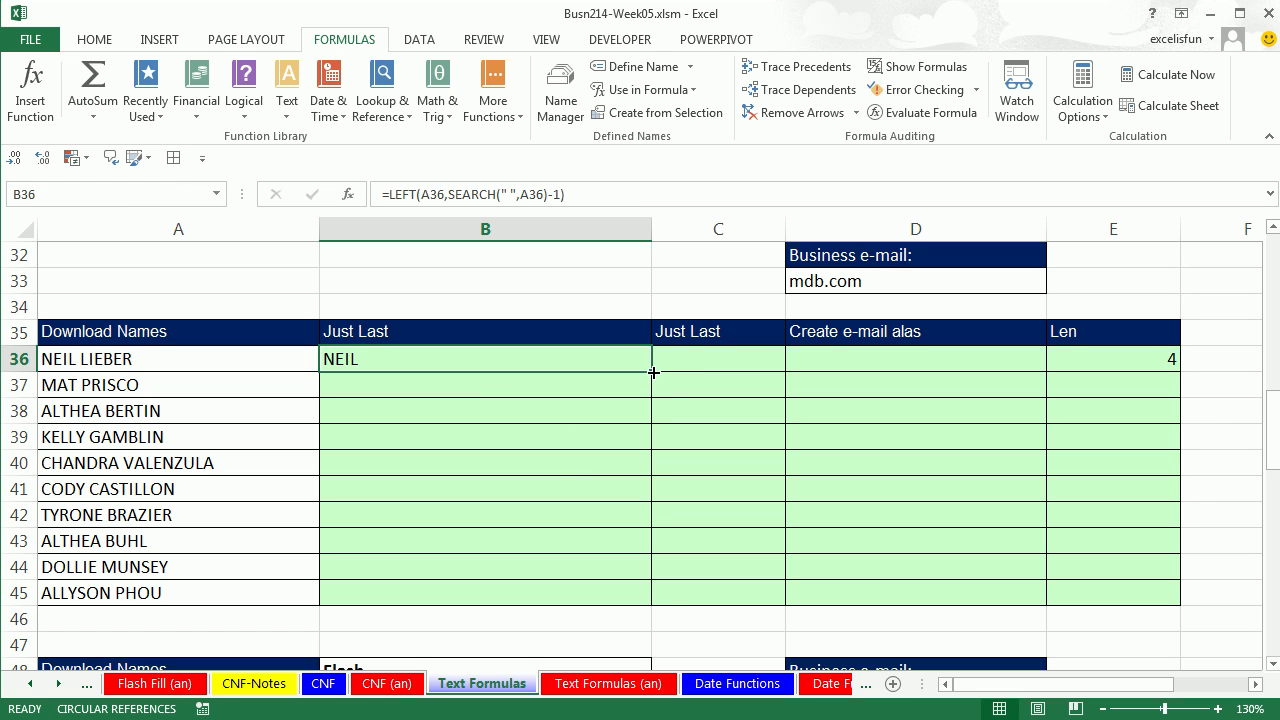
pyautogui.doubleClick(652, 373)
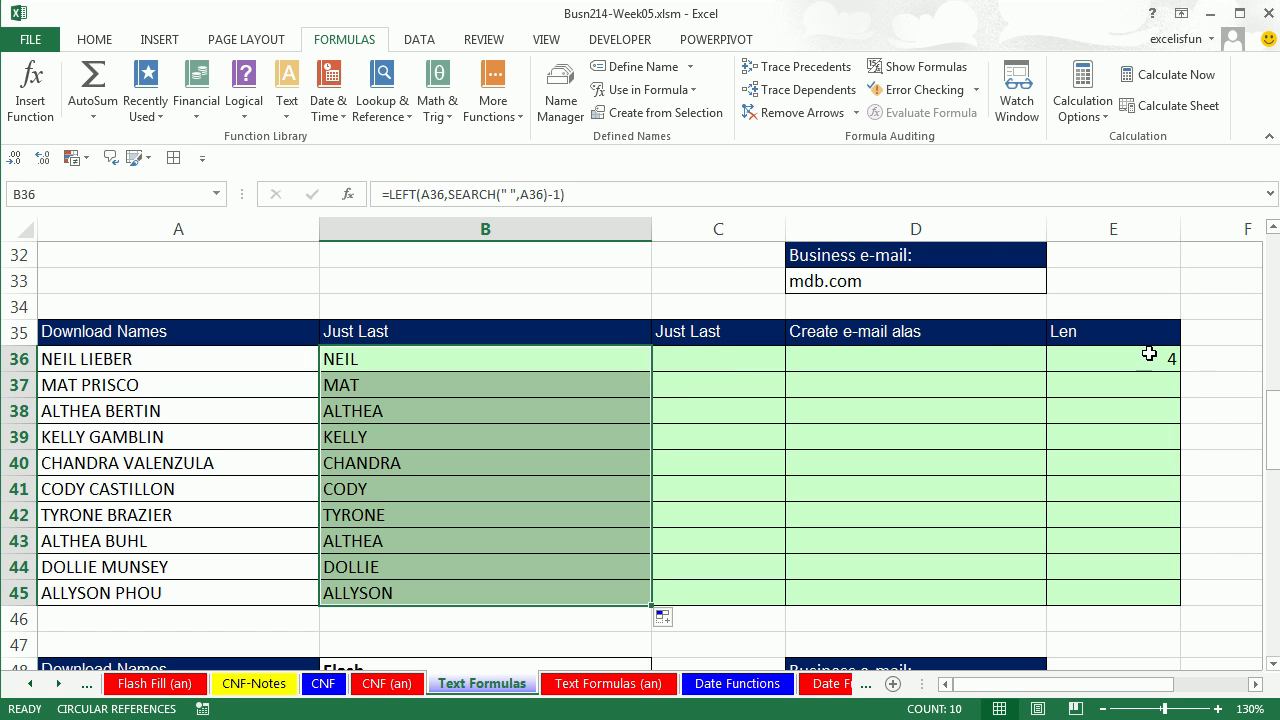
# Copy the length formula in E36 down to row 45.
pyautogui.click(1149, 356)
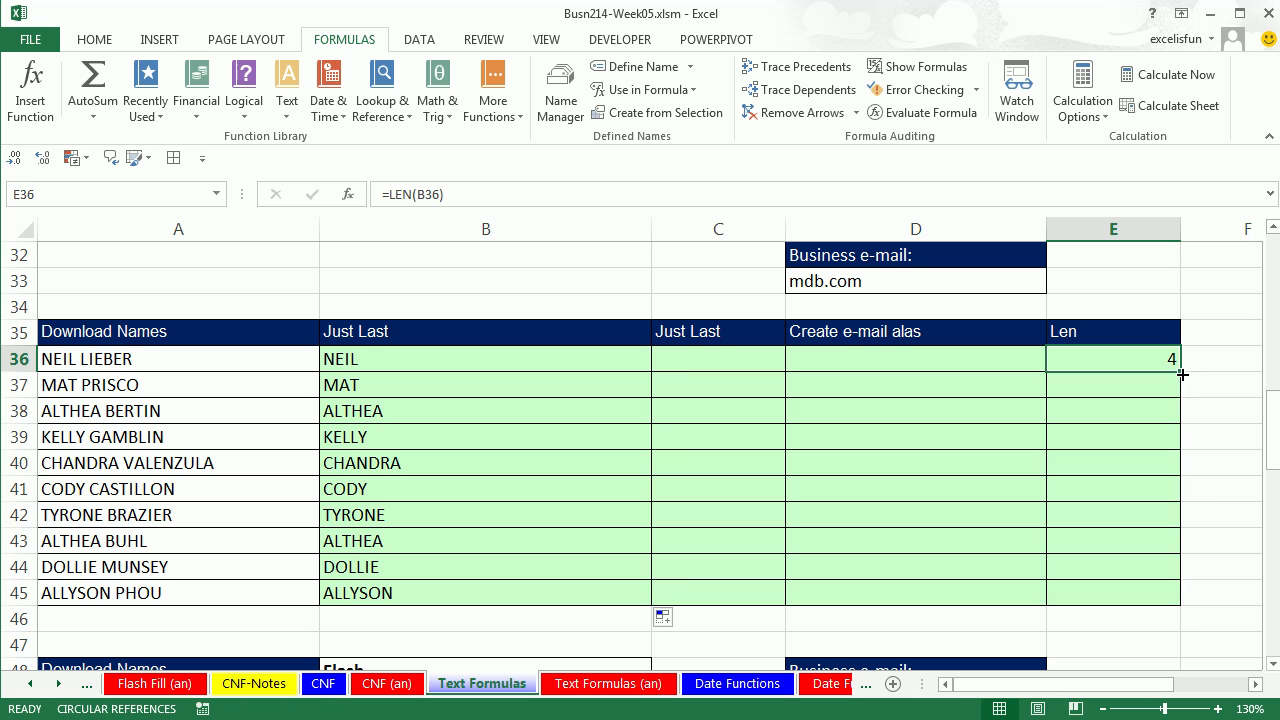
pyautogui.doubleClick(1180, 370)
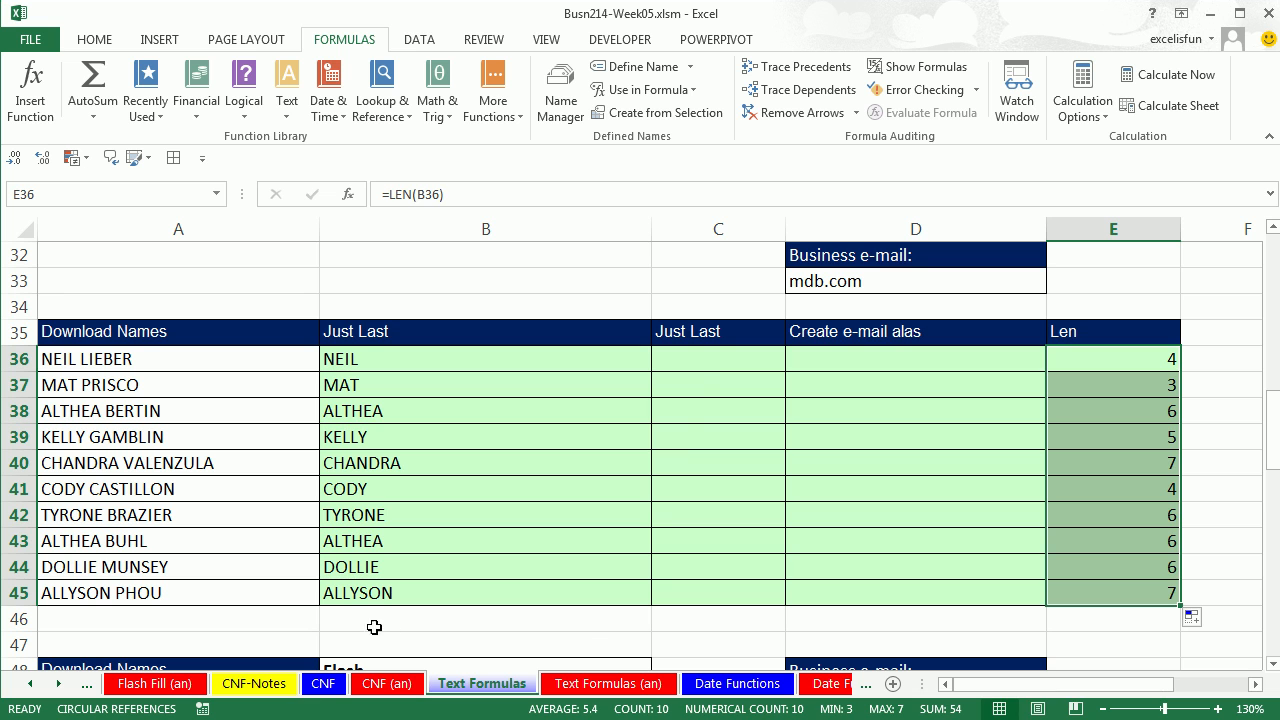
pyautogui.click(696, 367)
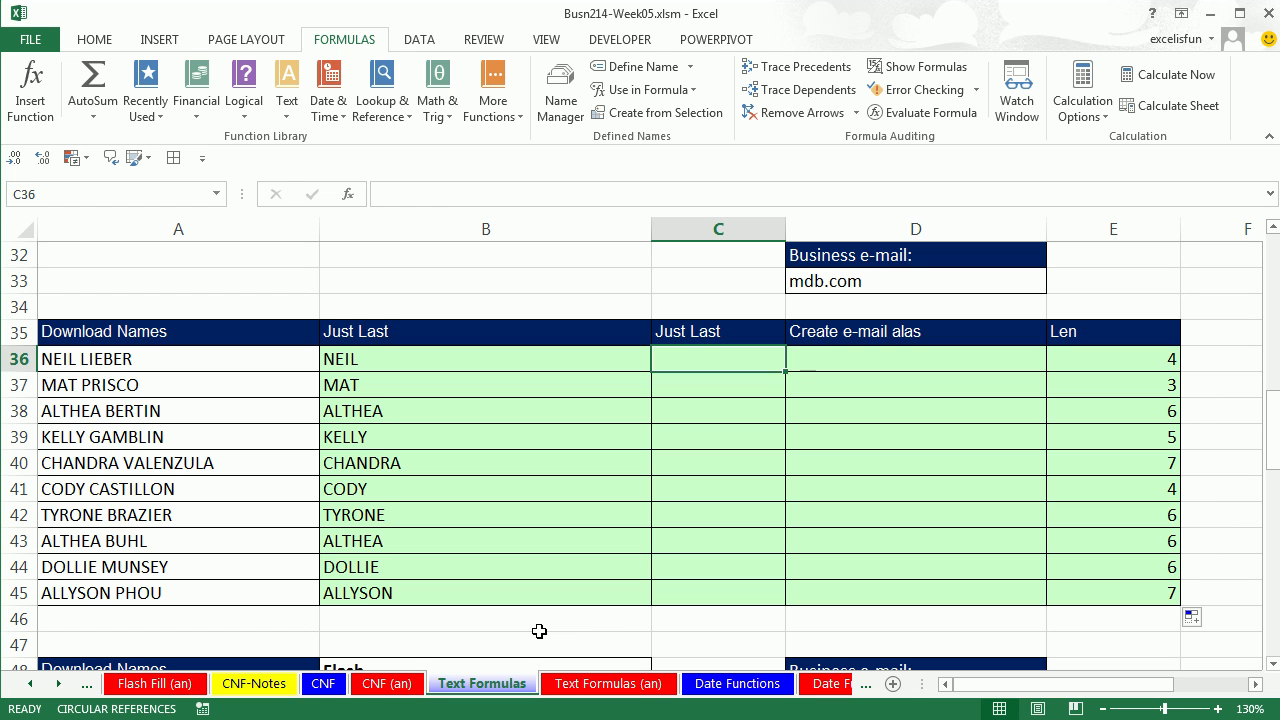
# Rename the B35 header from Just Last to Just First.
pyautogui.click(376, 334)
pyautogui.doubleClick(376, 334)
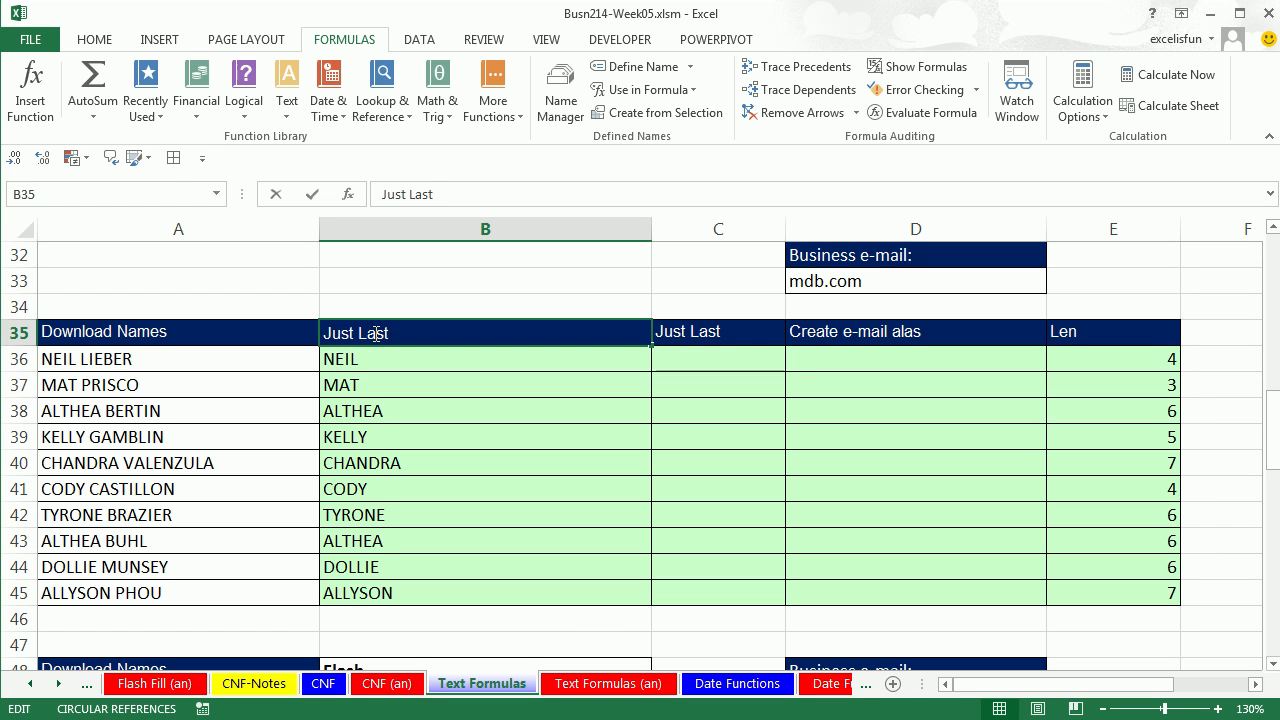
pyautogui.doubleClick(376, 334)
pyautogui.write('First')
pyautogui.press('Return')
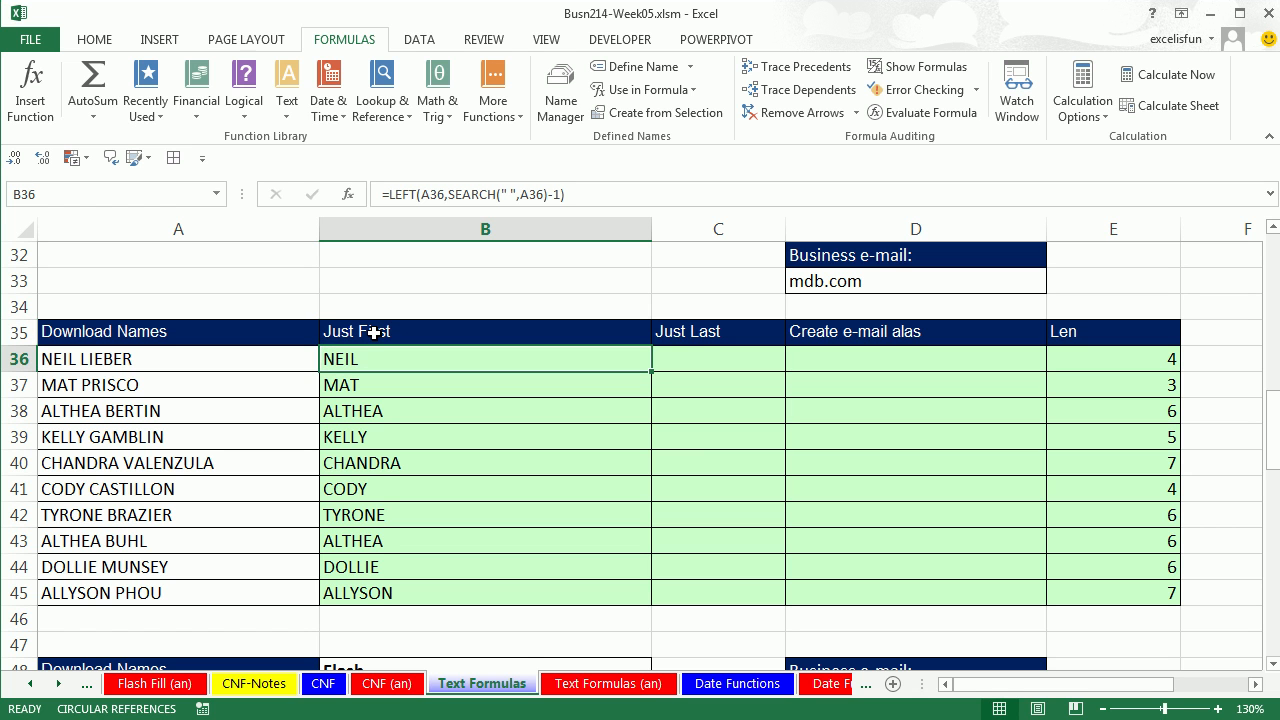
pyautogui.click(704, 368)
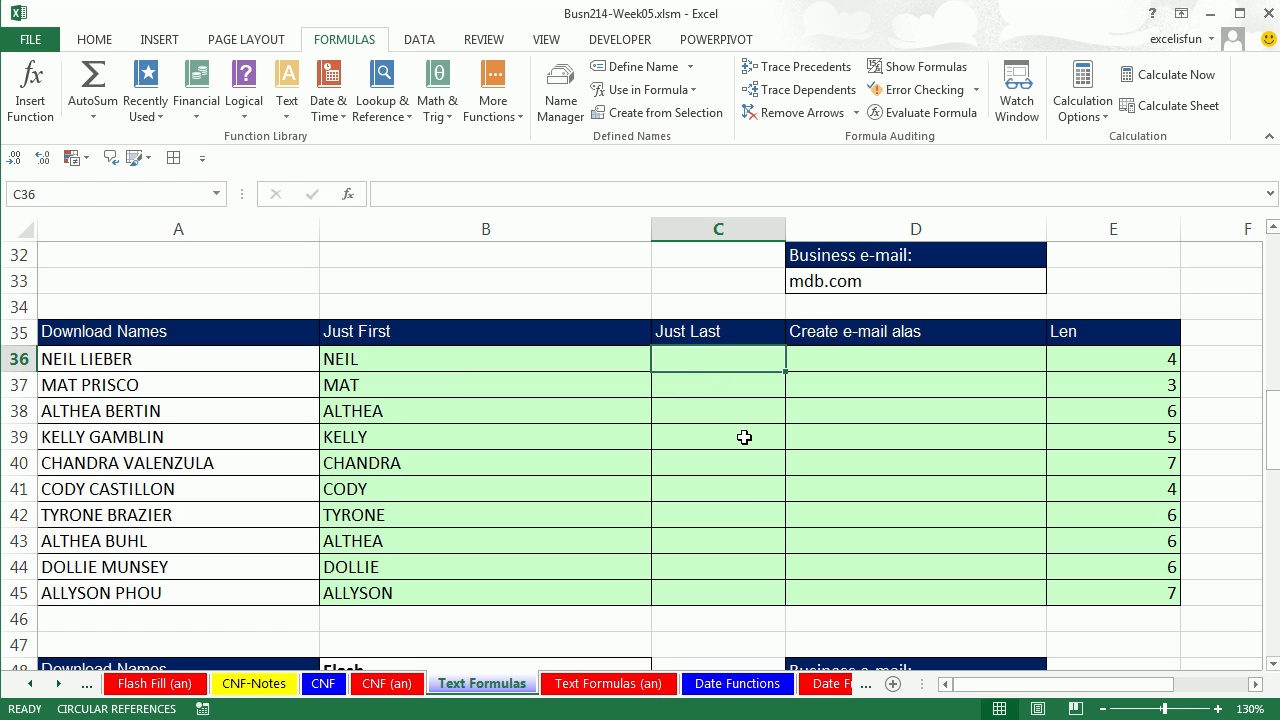
# Enter =REPLACE(A36,1,SEARCH(" ",A36),"") in C36 and fill it down to C45.
pyautogui.write('=r')
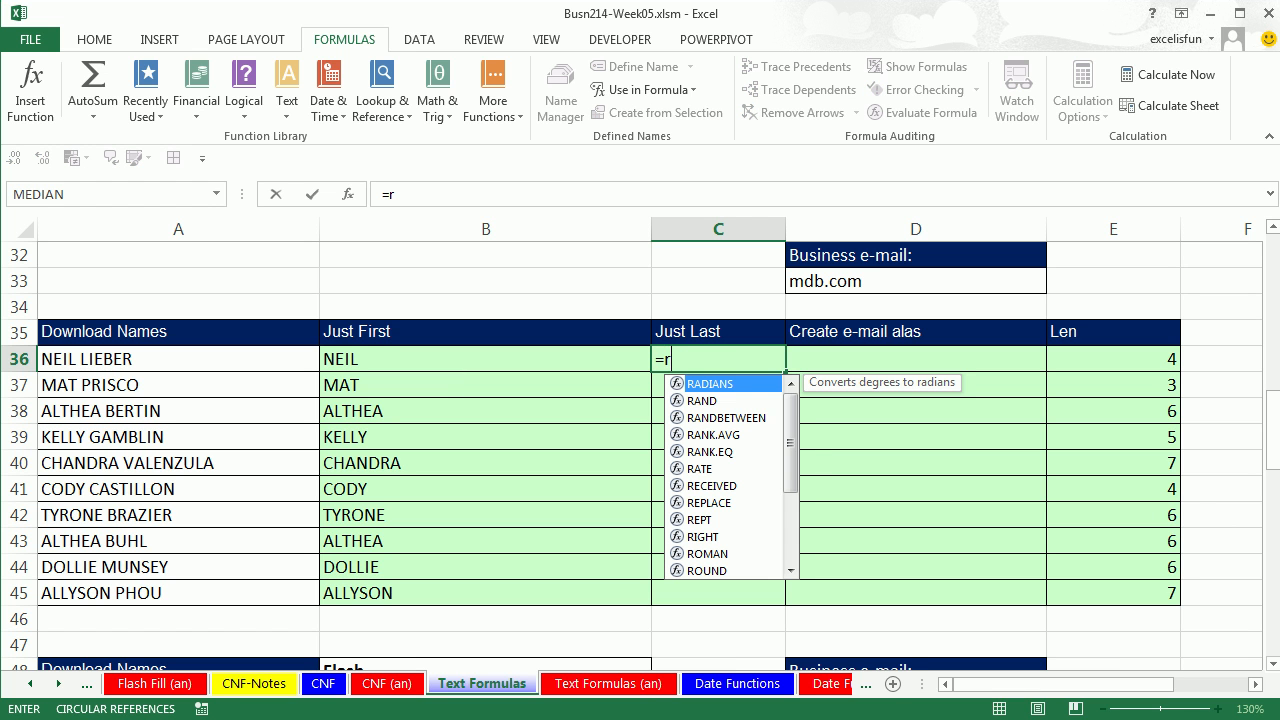
pyautogui.write('epl')
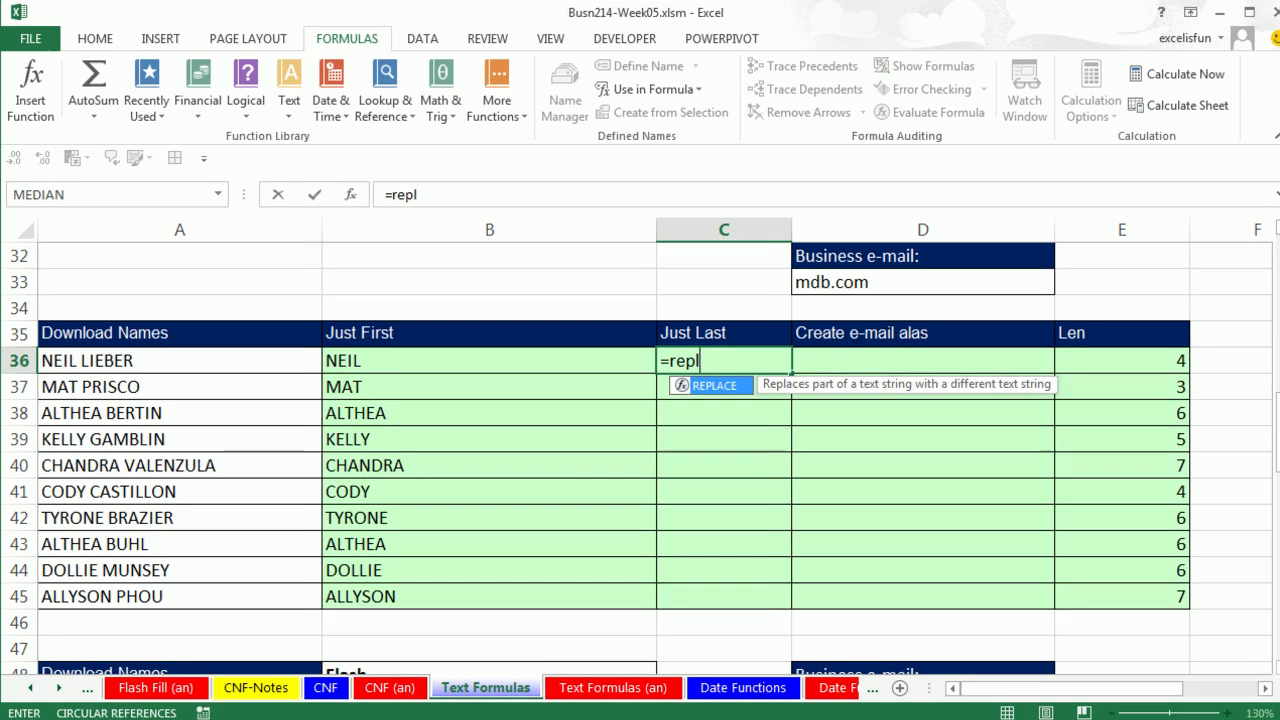
pyautogui.press('Tab')
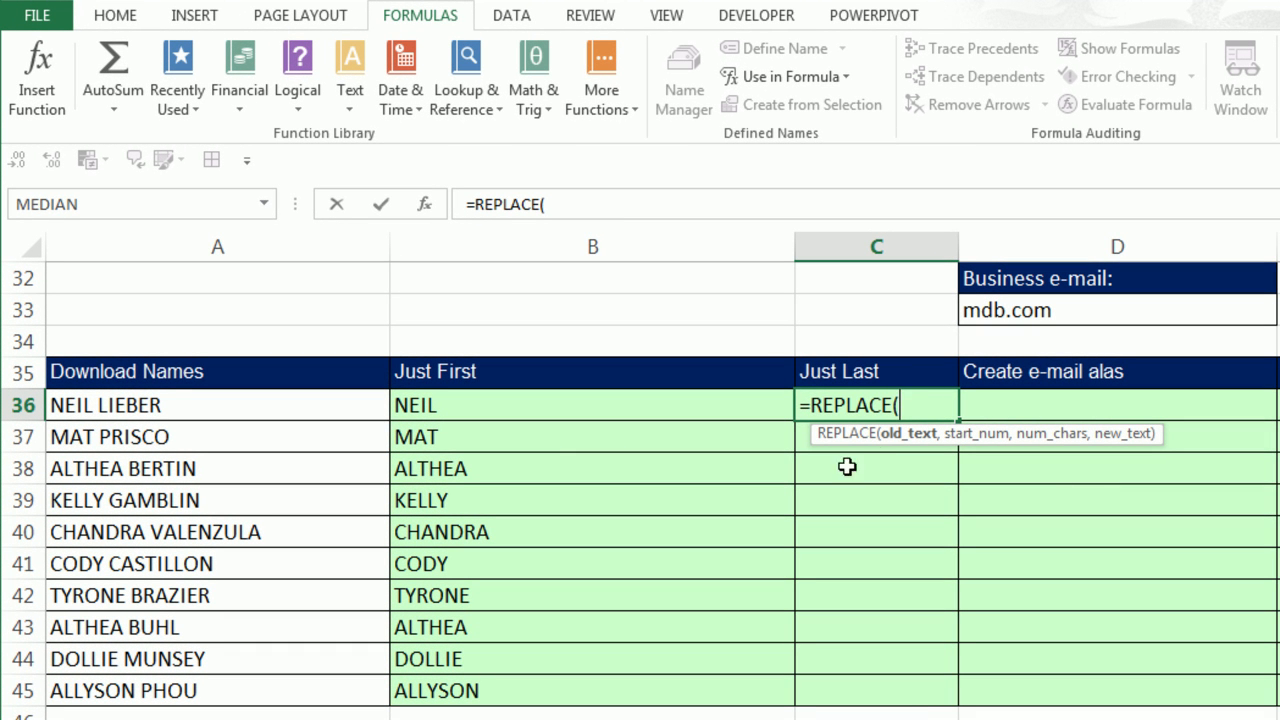
pyautogui.click(157, 405)
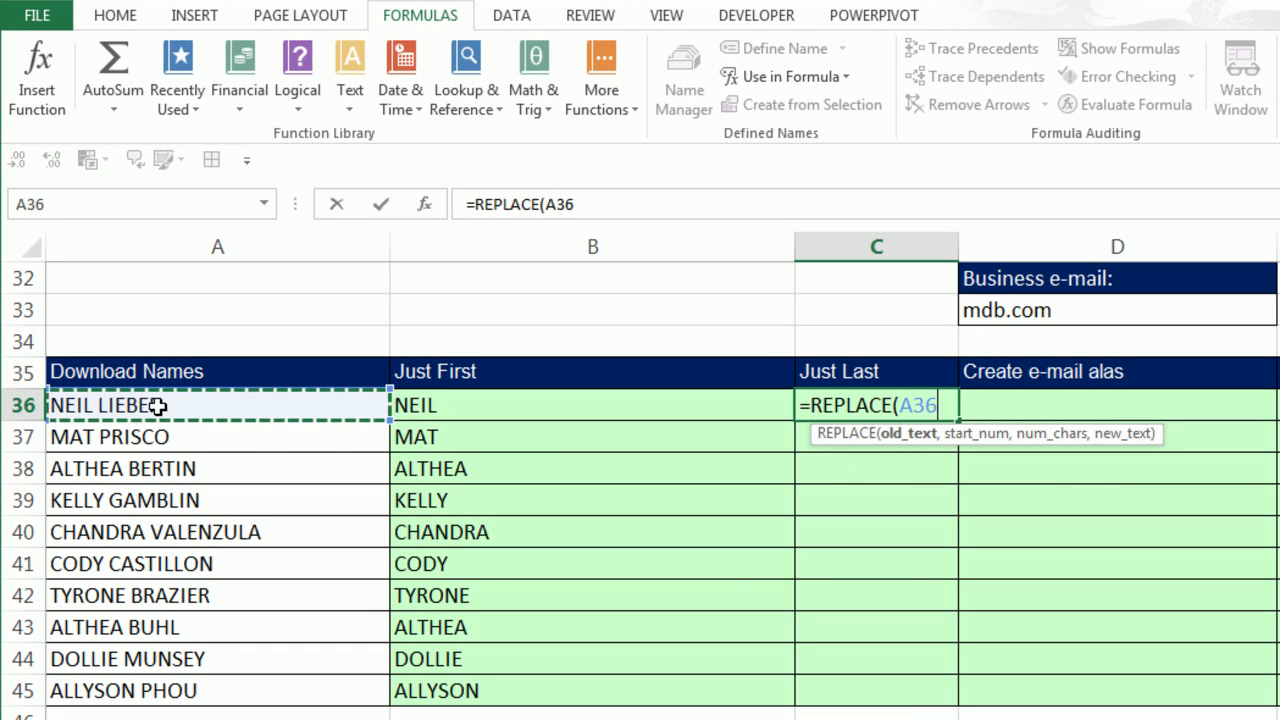
pyautogui.write(',')
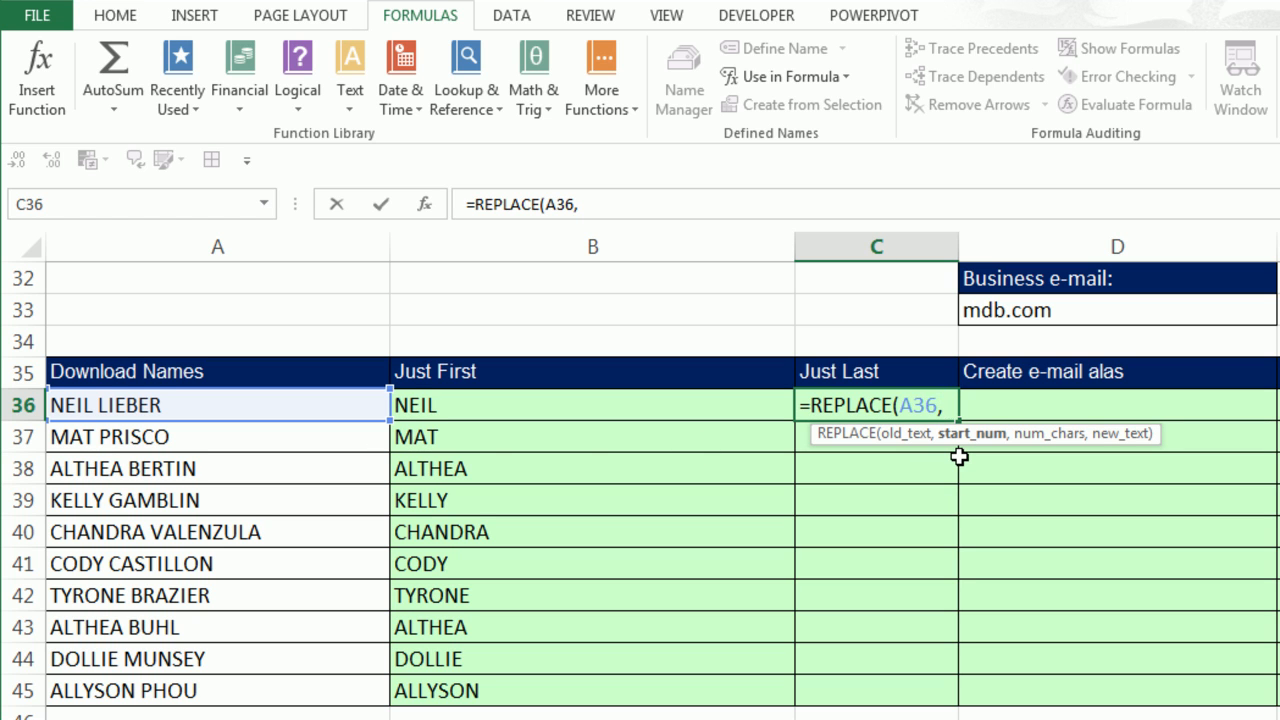
pyautogui.write('1,')
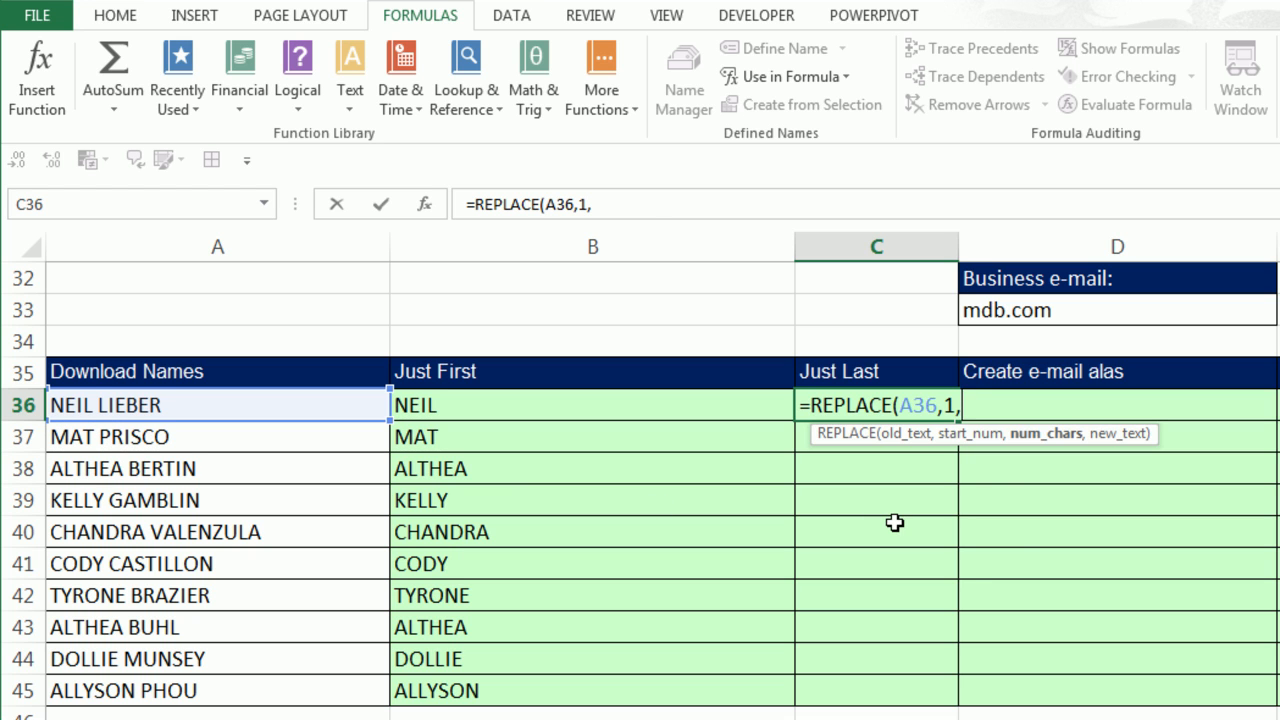
pyautogui.write('s')
pyautogui.press('Tab')
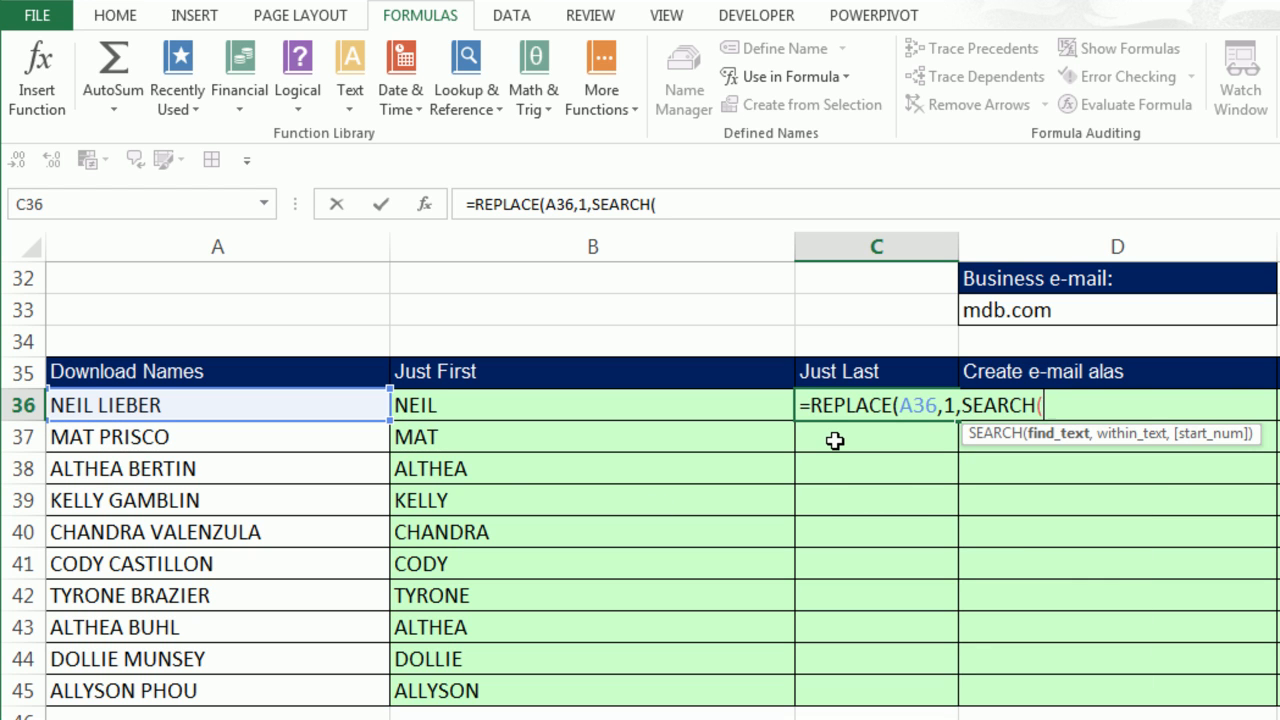
pyautogui.write('" ",')
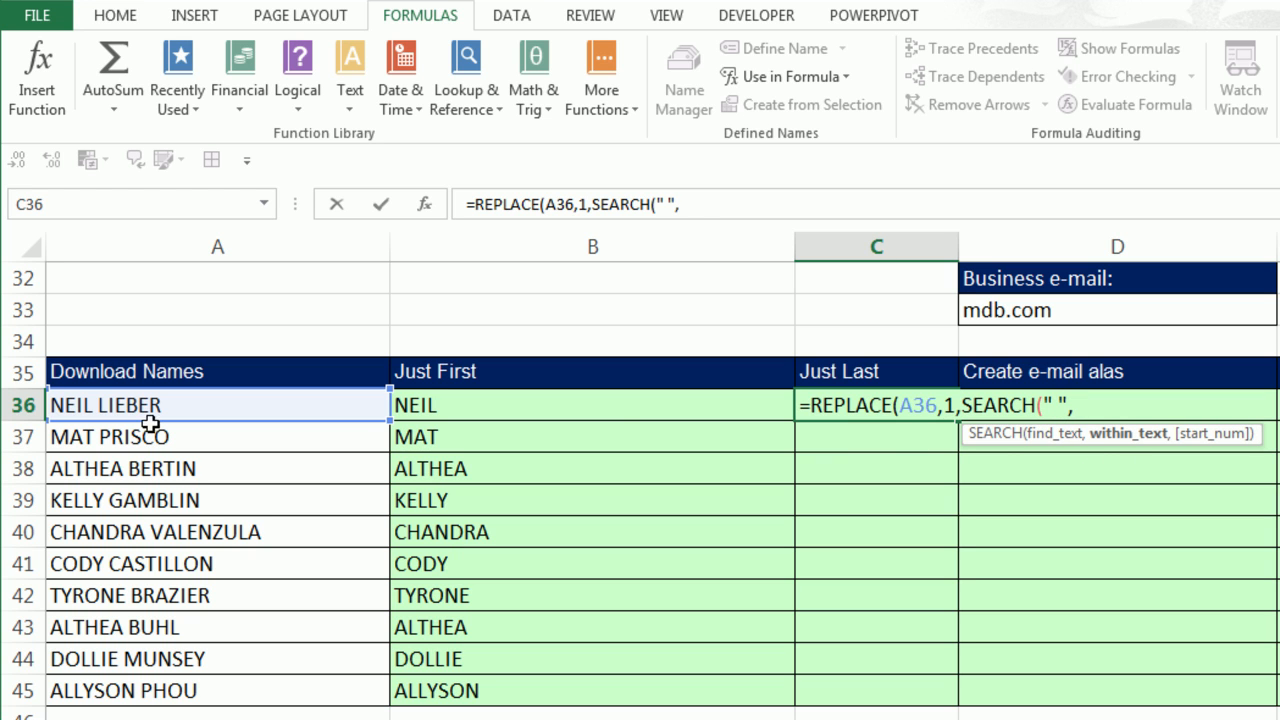
pyautogui.click(120, 405)
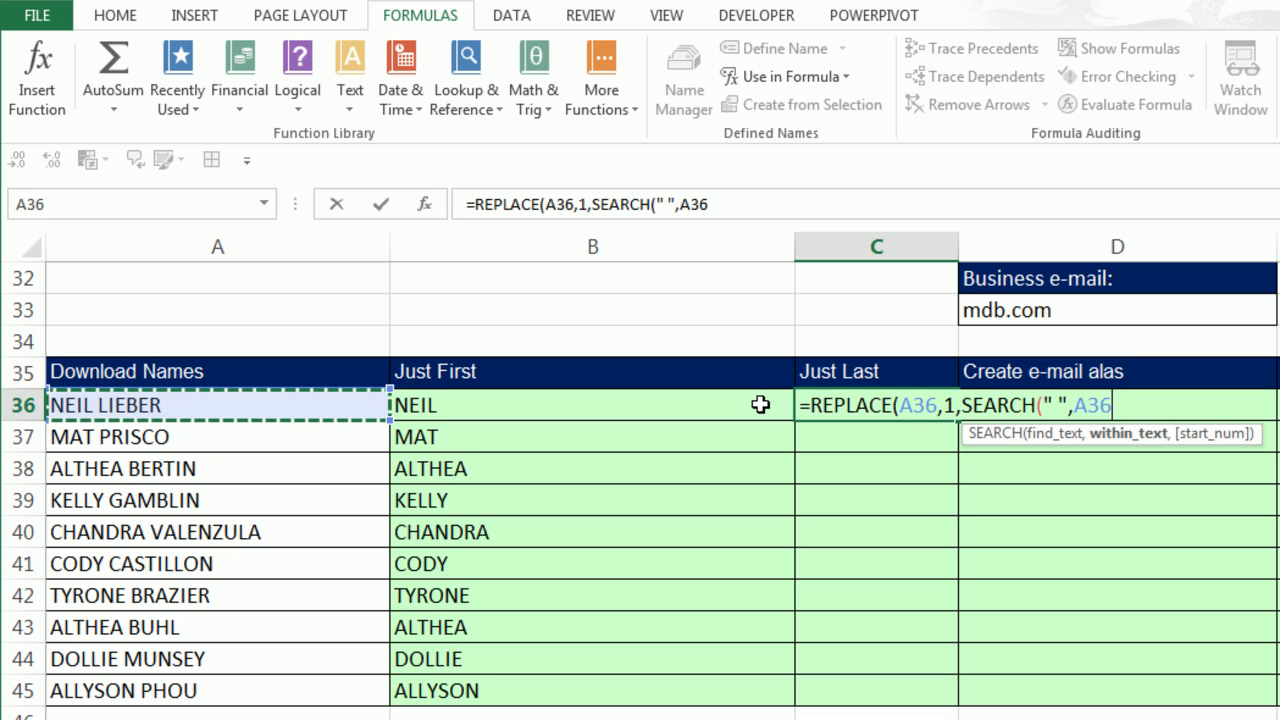
pyautogui.write(')')
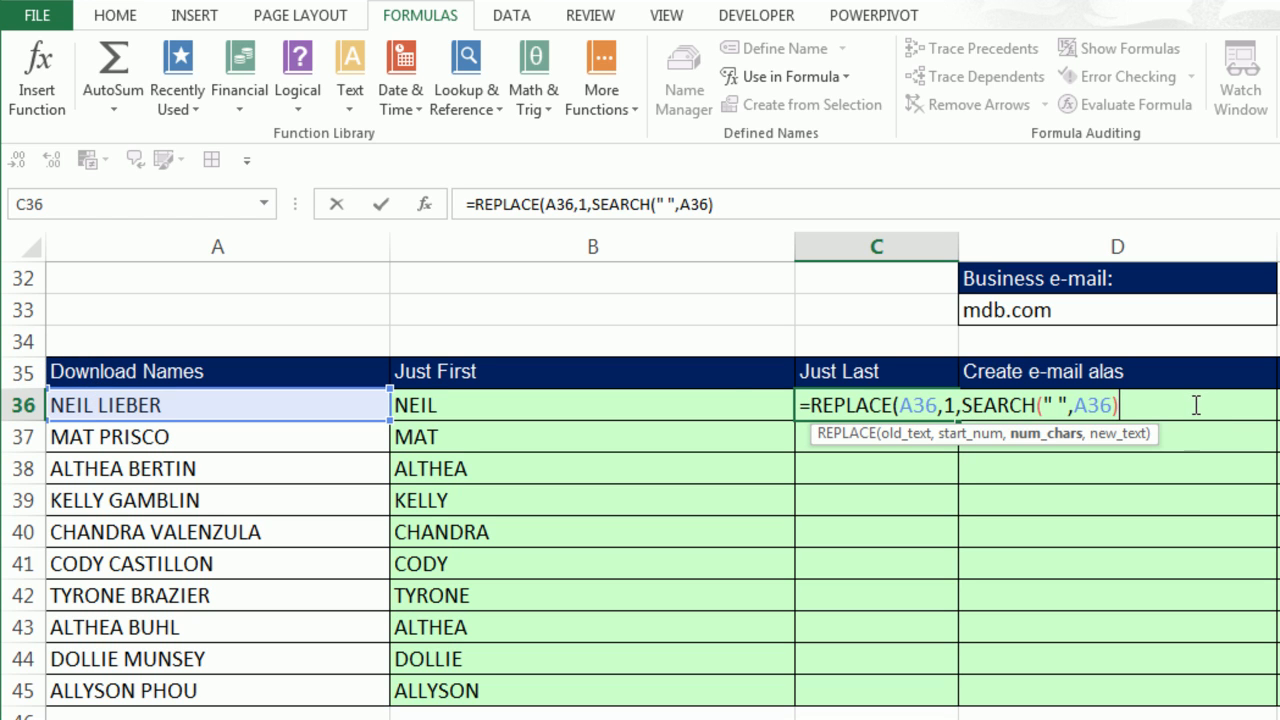
pyautogui.write(',"')
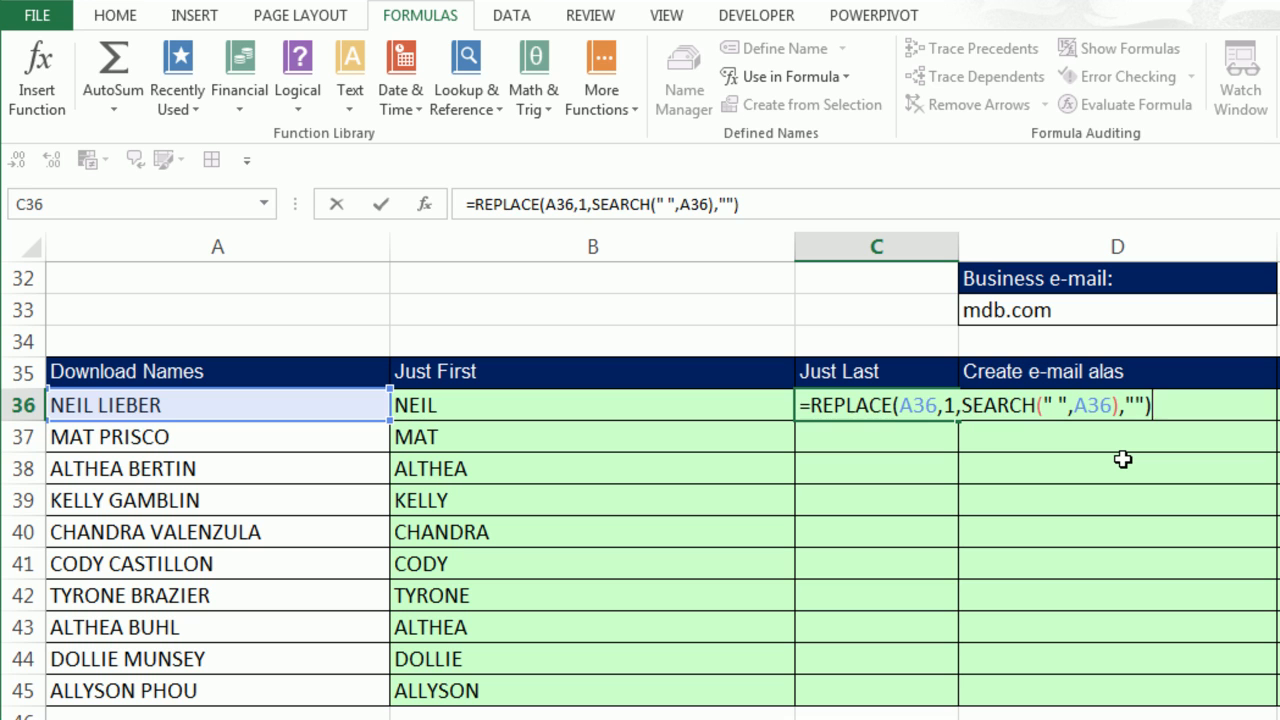
pyautogui.hotkey('ctrl', 'Return')
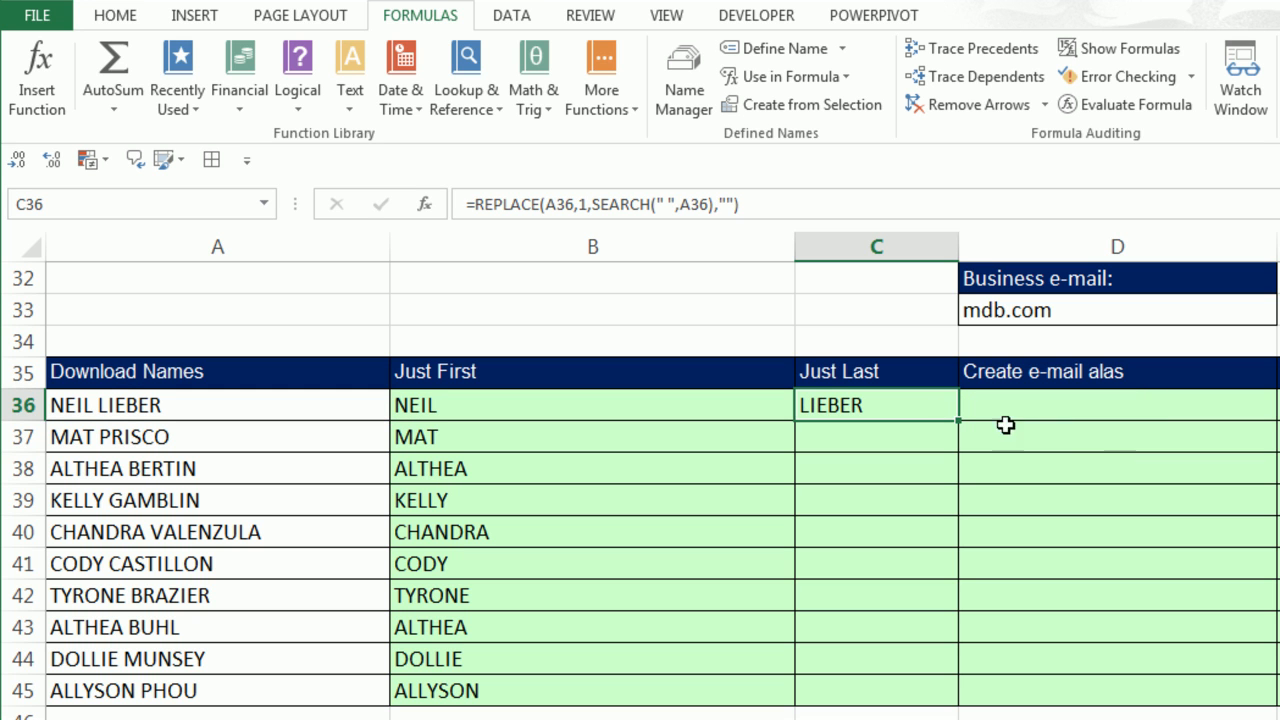
pyautogui.doubleClick(958, 420)
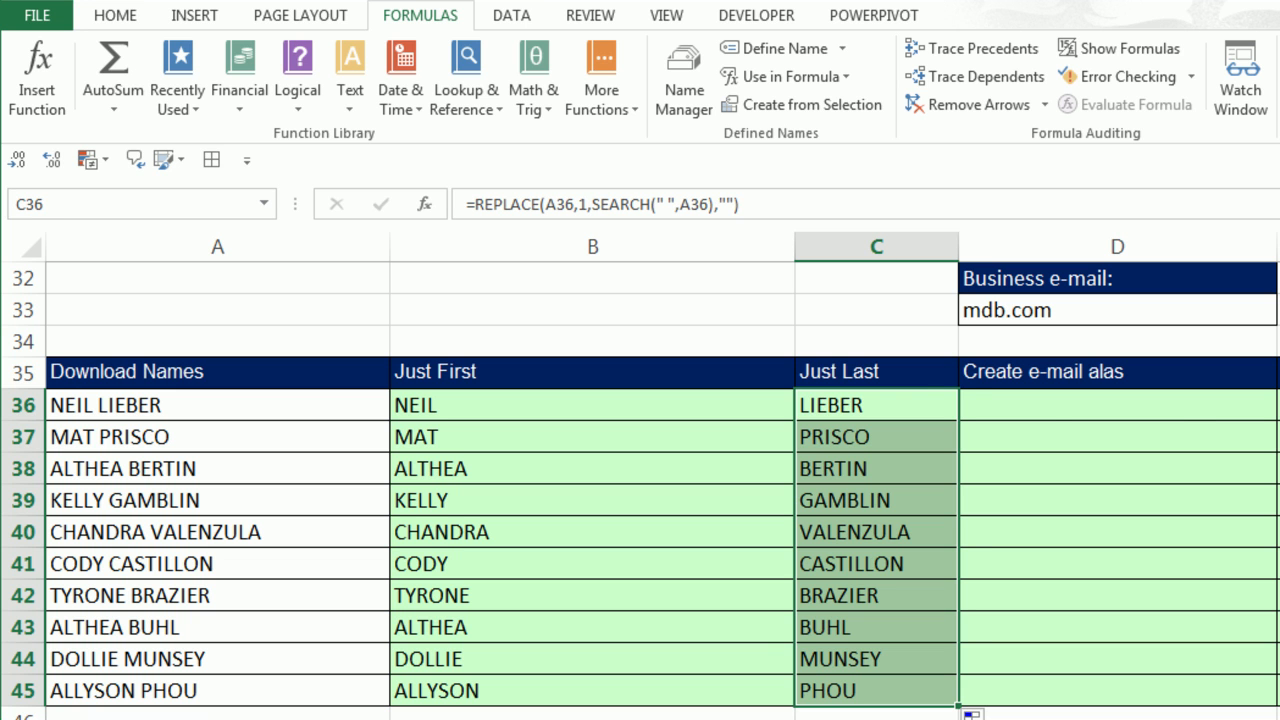
# Pick up the formatting of C35:C45 with the Format Painter.
pyautogui.moveTo(903, 380); pyautogui.dragTo(876, 695)
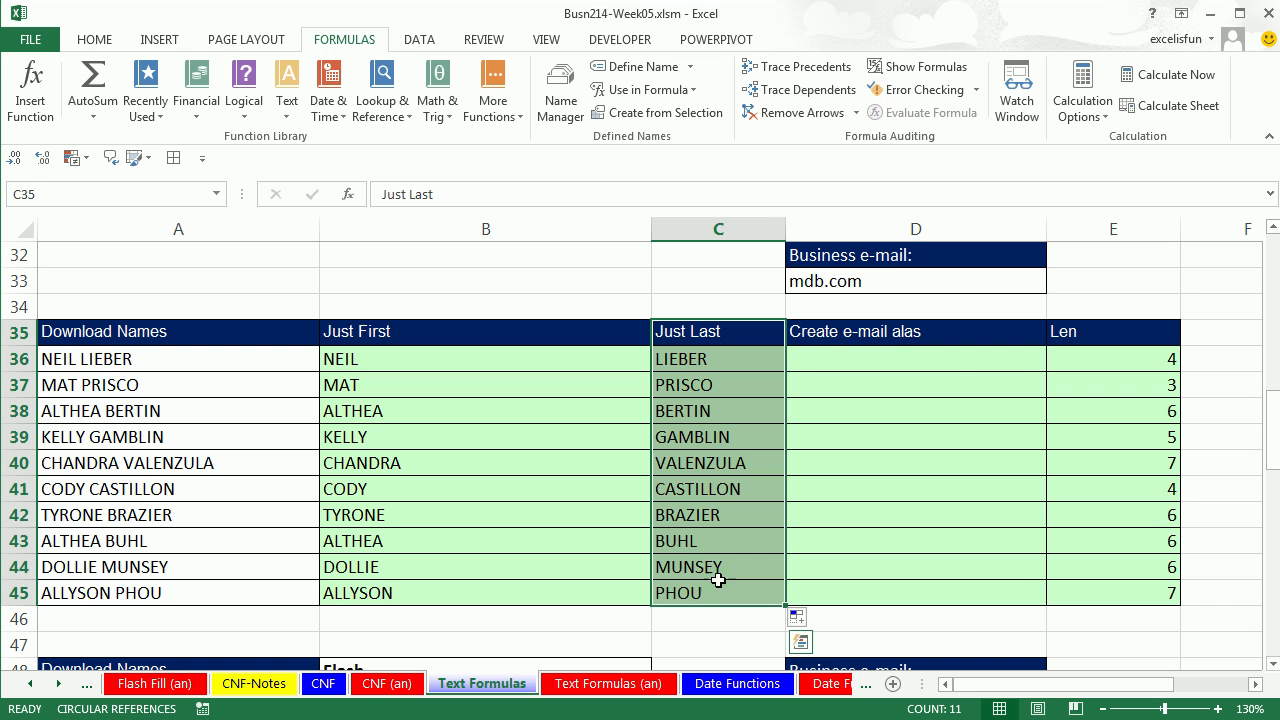
pyautogui.rightClick(712, 360)
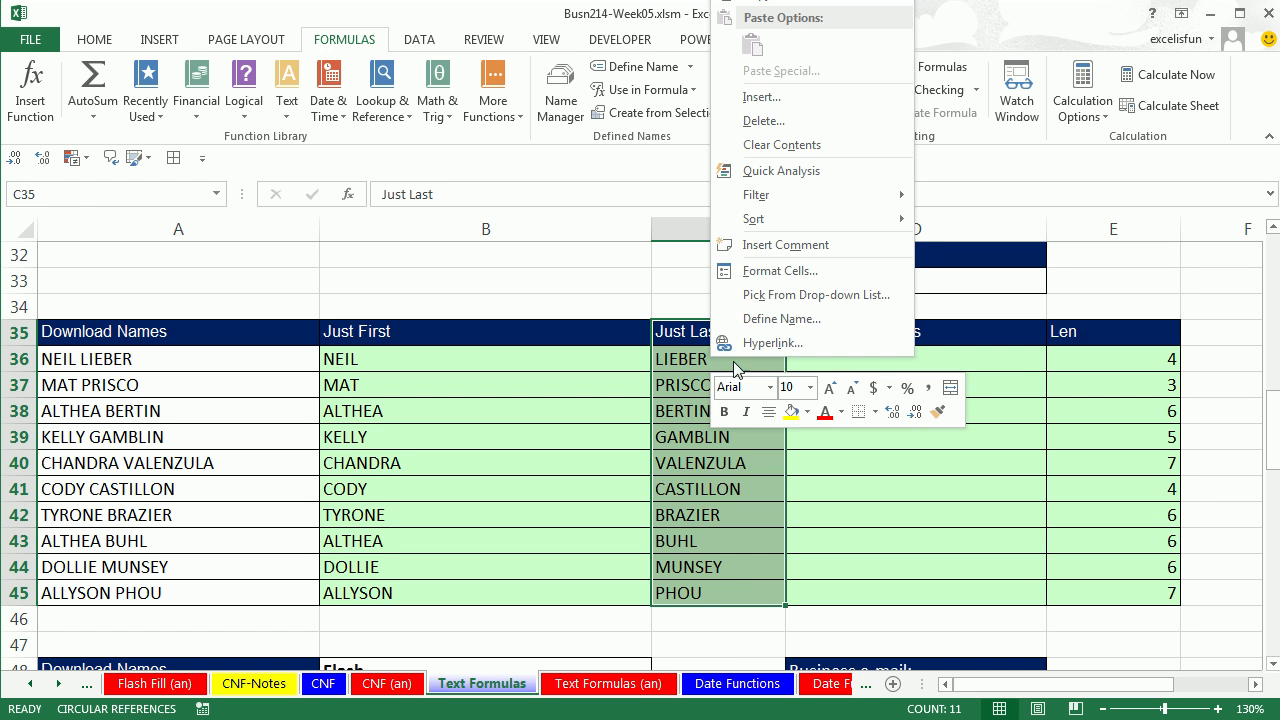
pyautogui.click(940, 418)
# Paint the green Just Last formatting onto F35:F45 and narrow column D.
pyautogui.click(1190, 332)
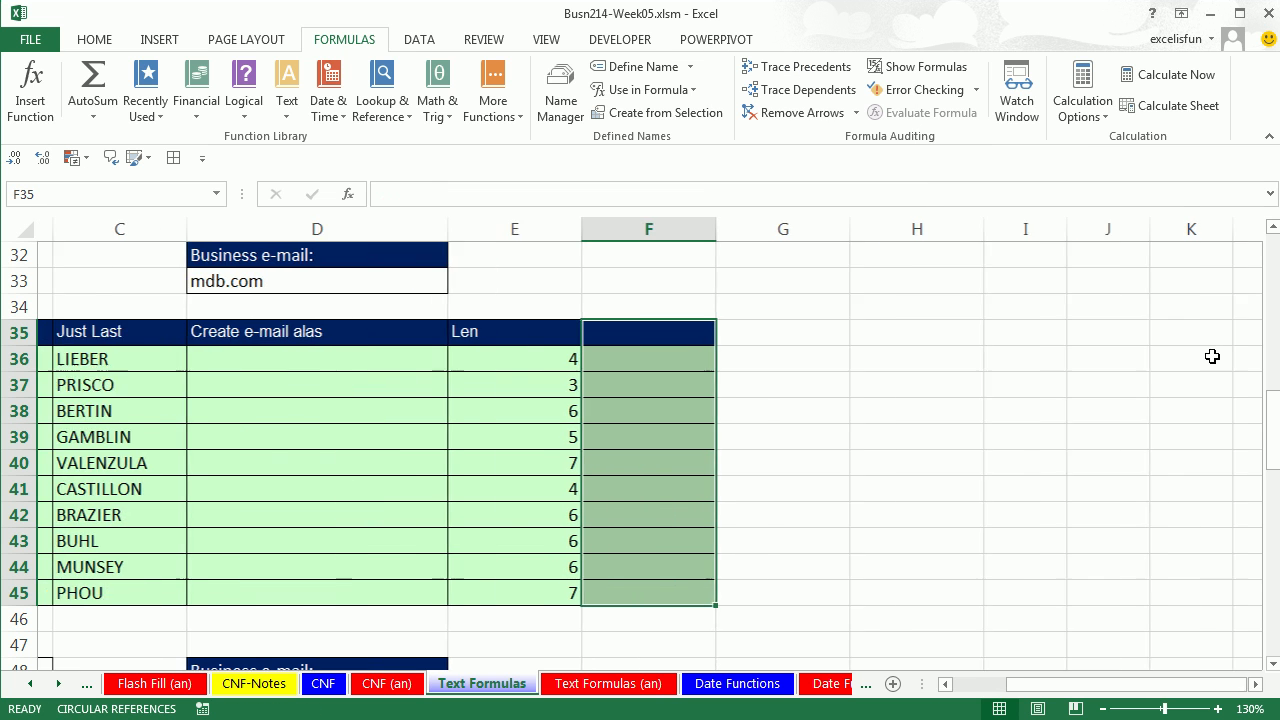
pyautogui.moveTo(1063, 684); pyautogui.dragTo(1006, 684)
pyautogui.moveTo(1046, 229); pyautogui.dragTo(811, 247)
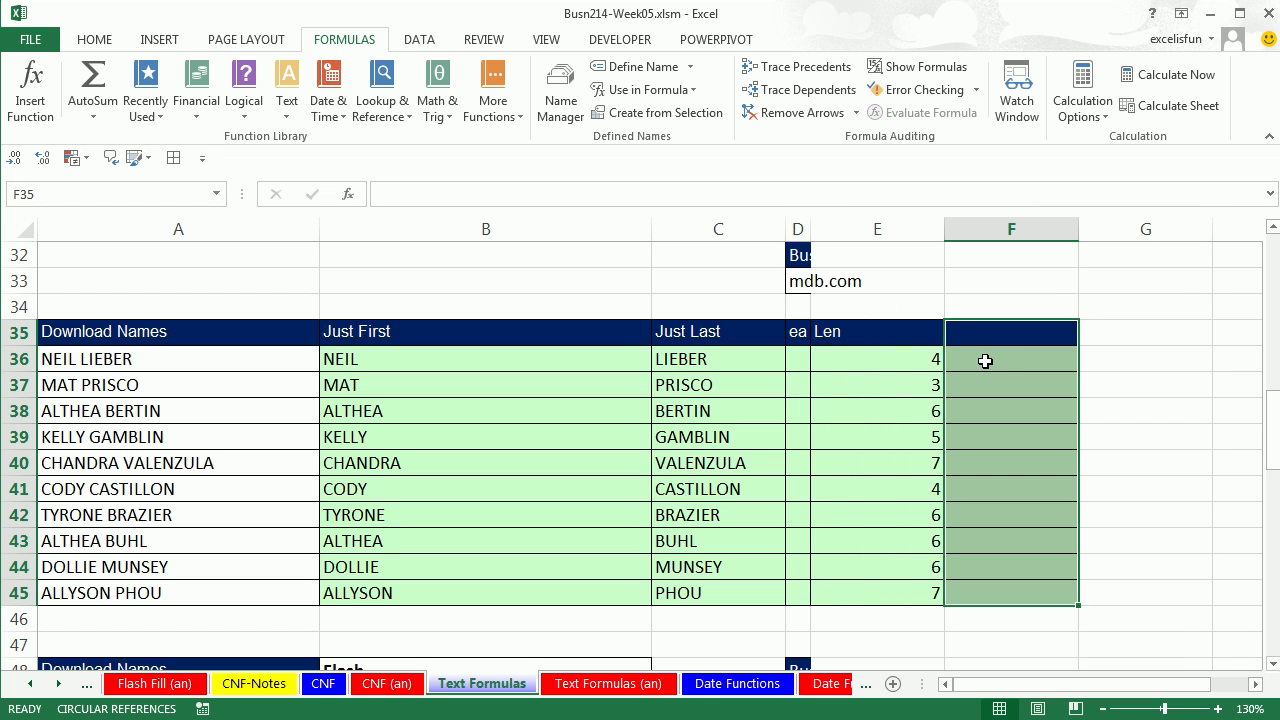
pyautogui.click(986, 360)
# Copy the Just Last header from C35 to F35 and restore row 35's height.
pyautogui.click(667, 330)
pyautogui.hotkey('ctrl', 'c')
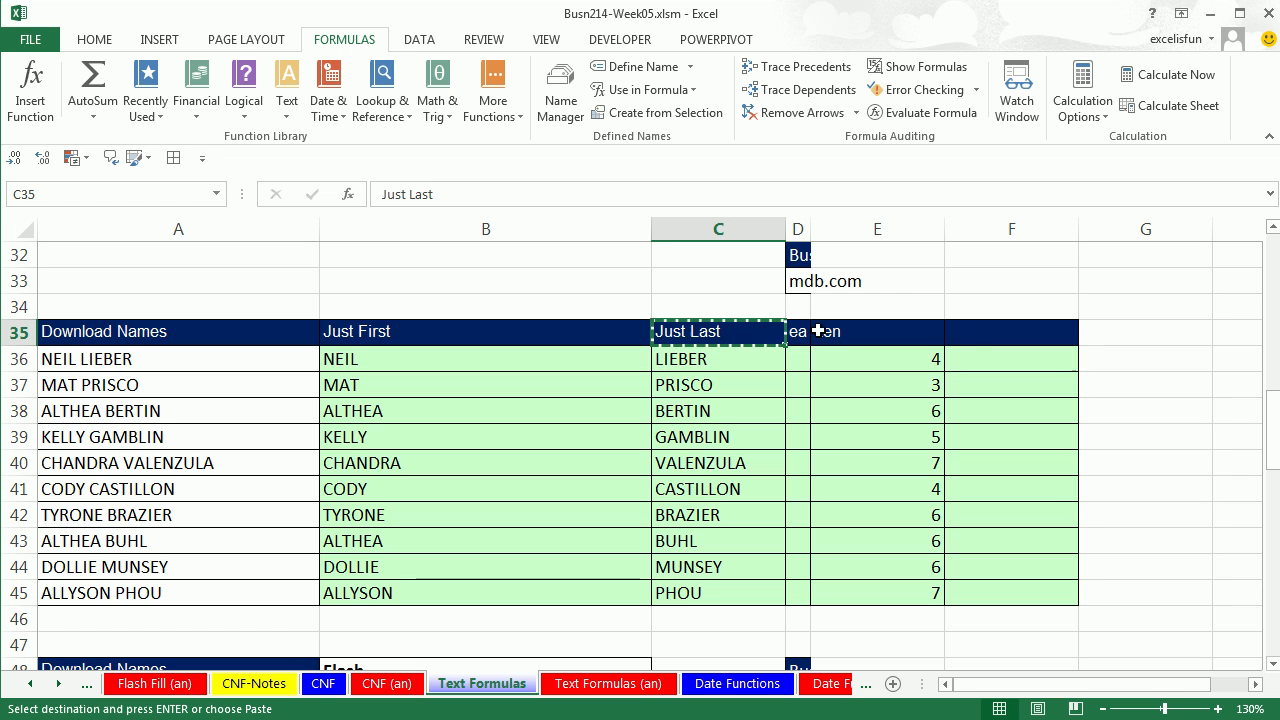
pyautogui.click(988, 334)
pyautogui.hotkey('ctrl', 'v')
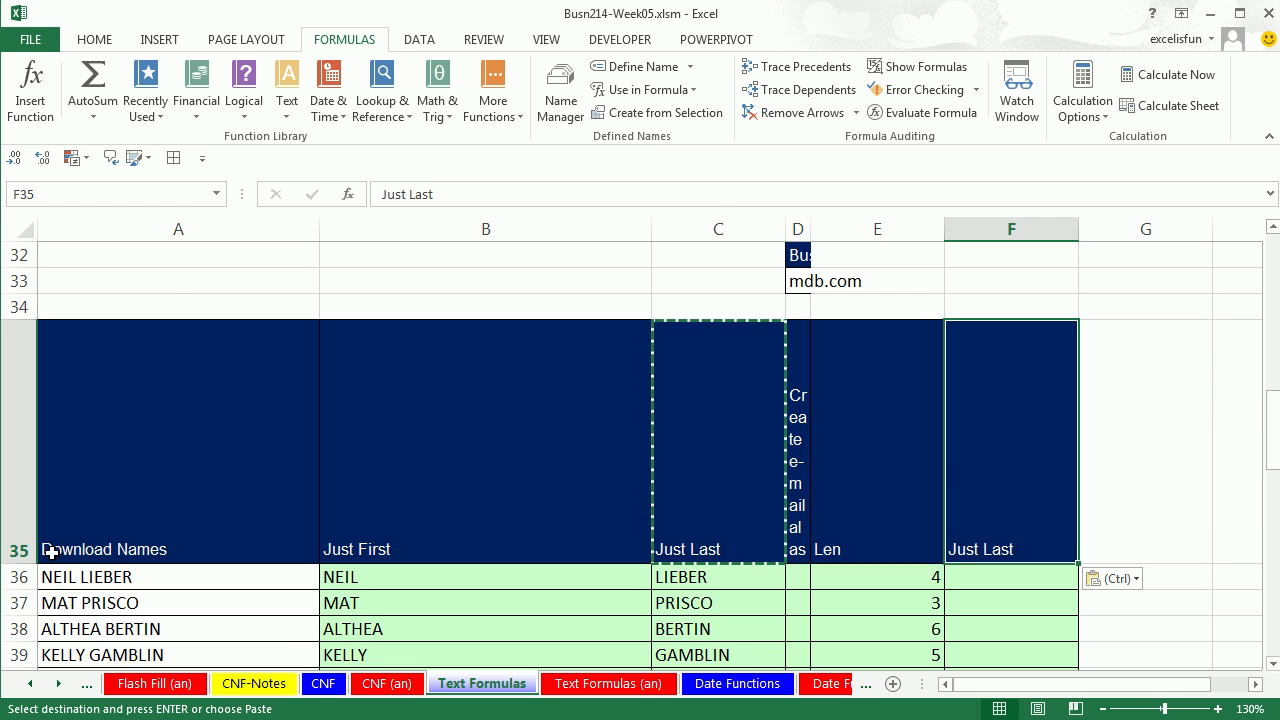
pyautogui.moveTo(20, 562); pyautogui.dragTo(75, 352)
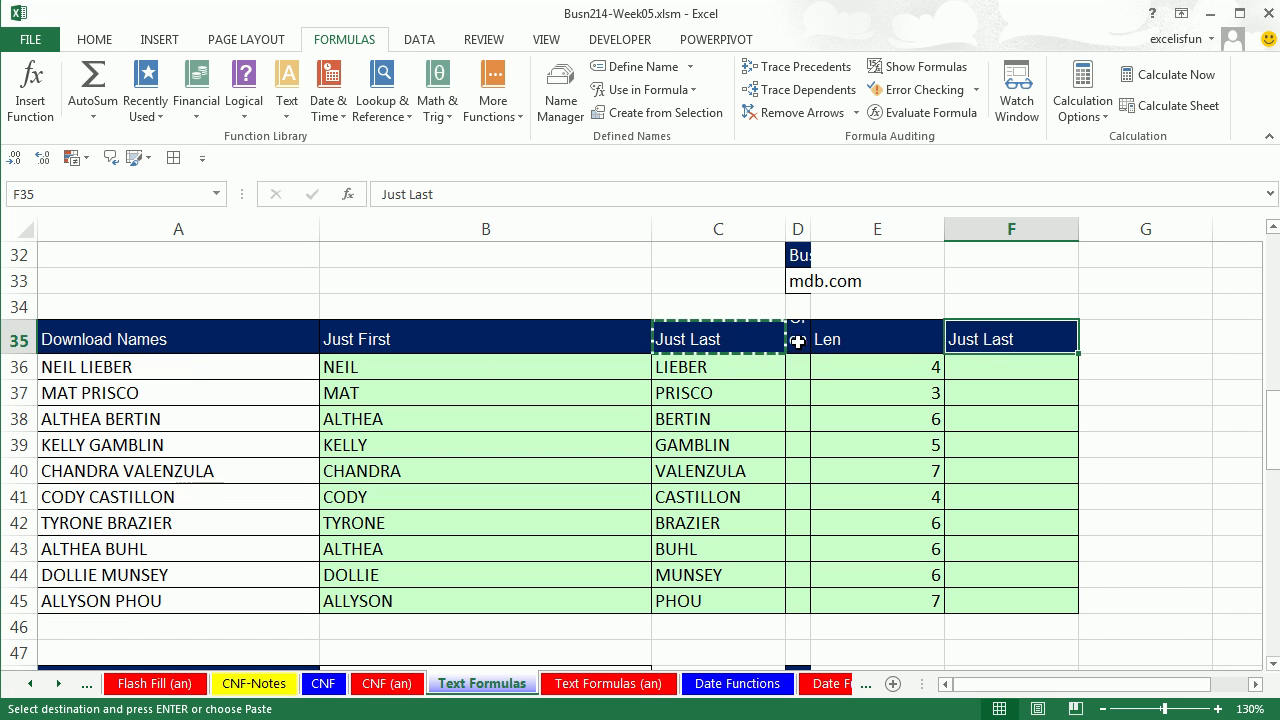
pyautogui.click(980, 367)
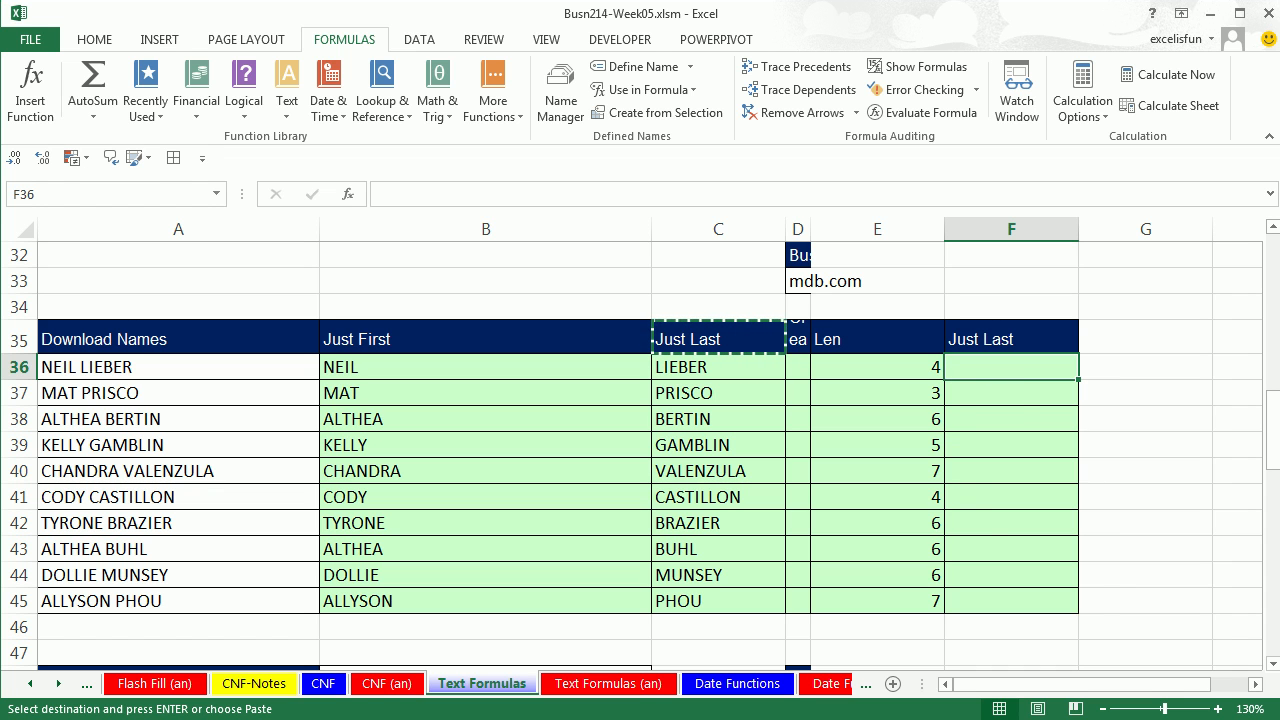
# Enter =SUBSTITUTE(A36,B36&" ","") in F36 to strip the first name off.
pyautogui.write('=sub')
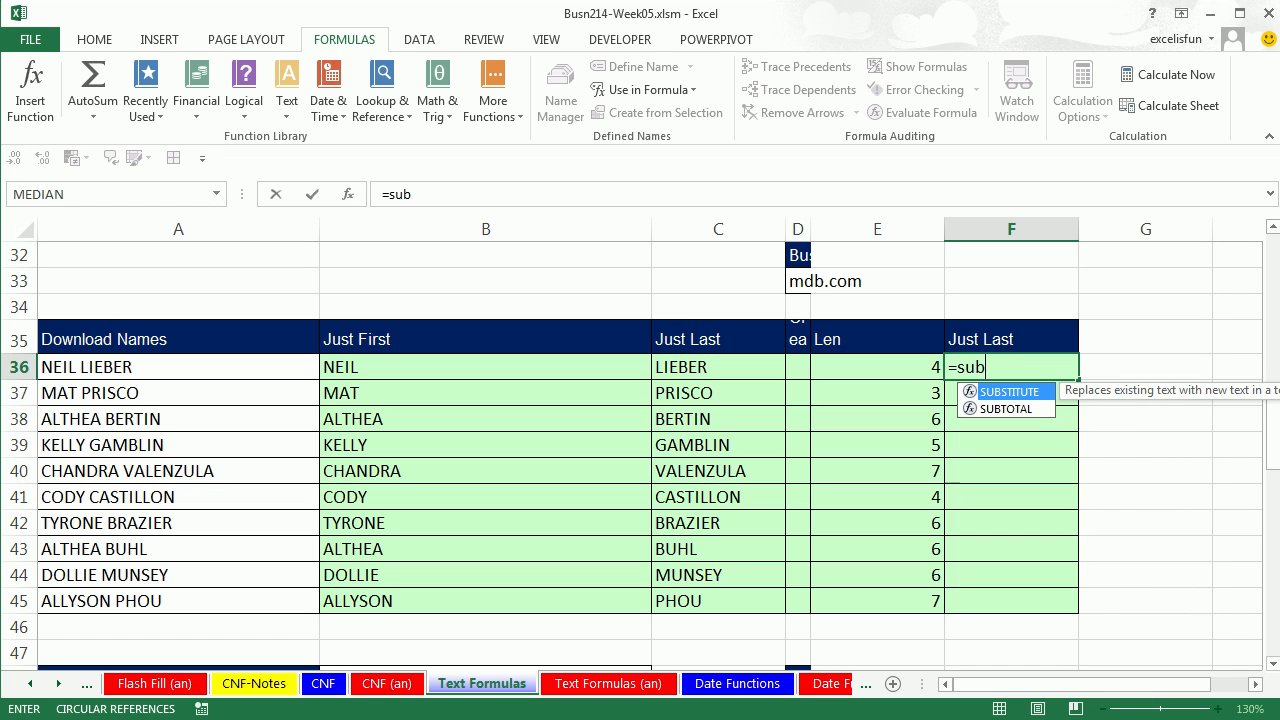
pyautogui.press('Tab')
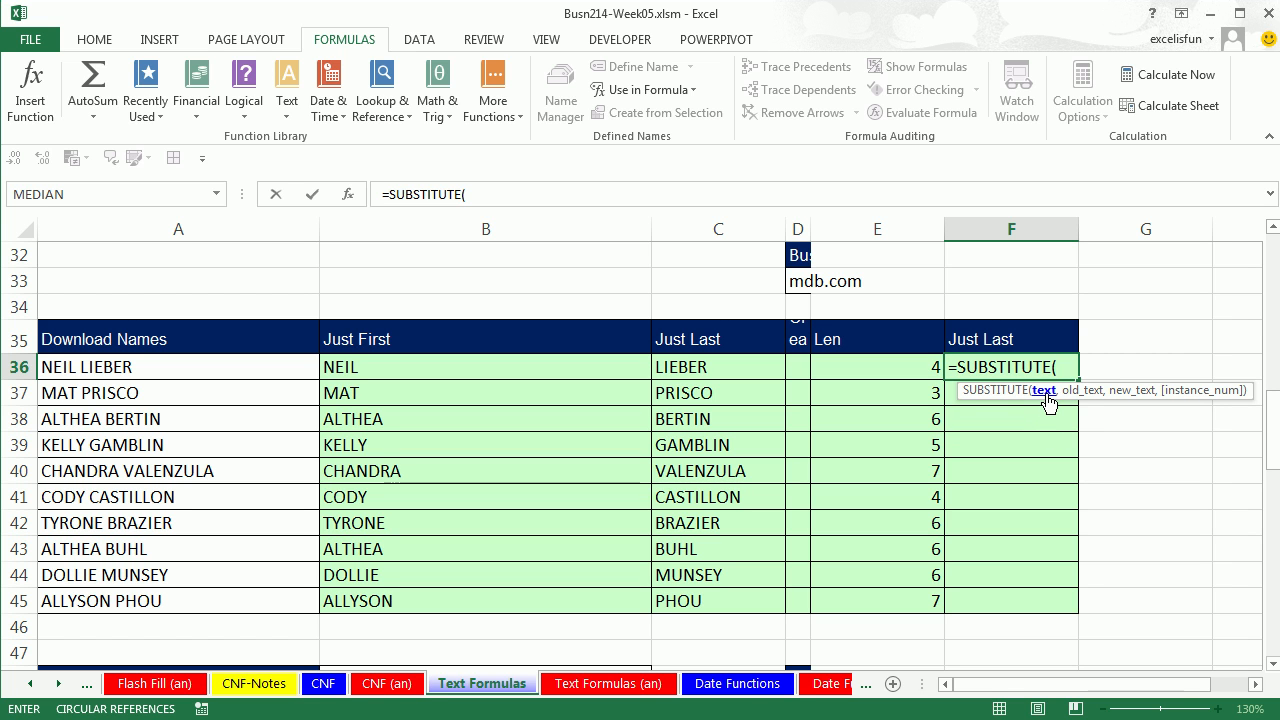
pyautogui.click(146, 369)
pyautogui.write(',')
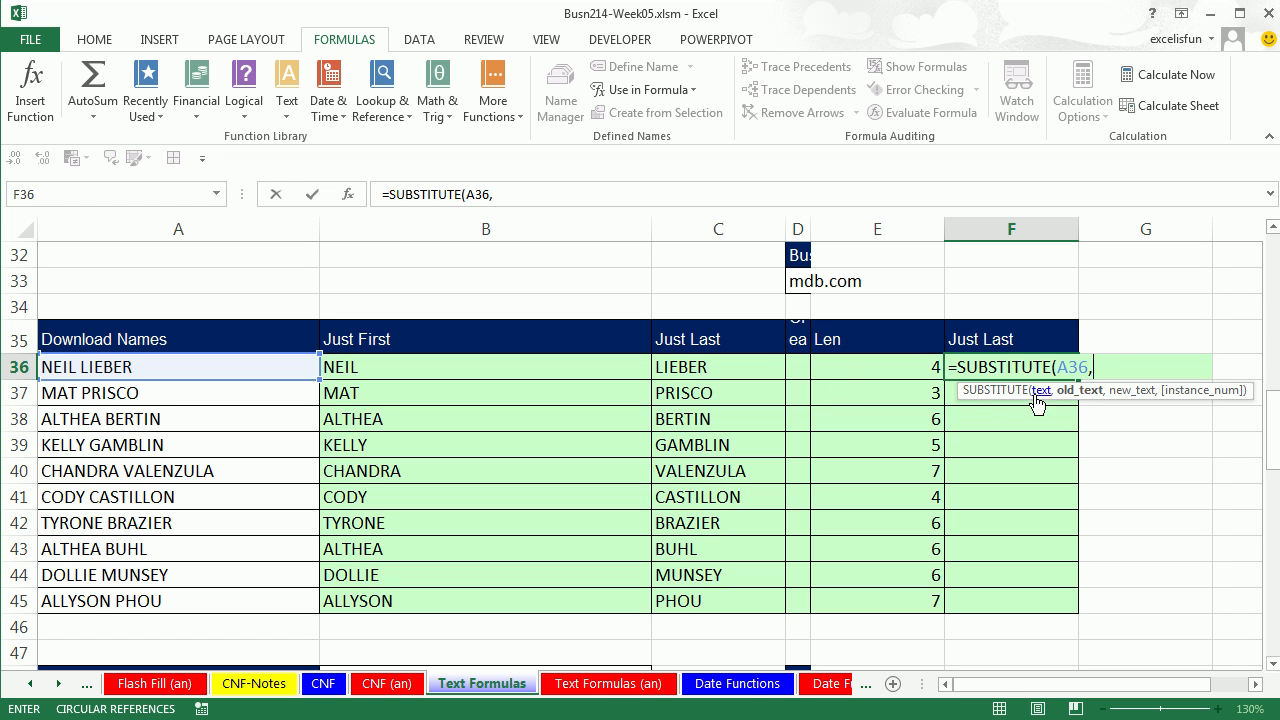
pyautogui.click(357, 367)
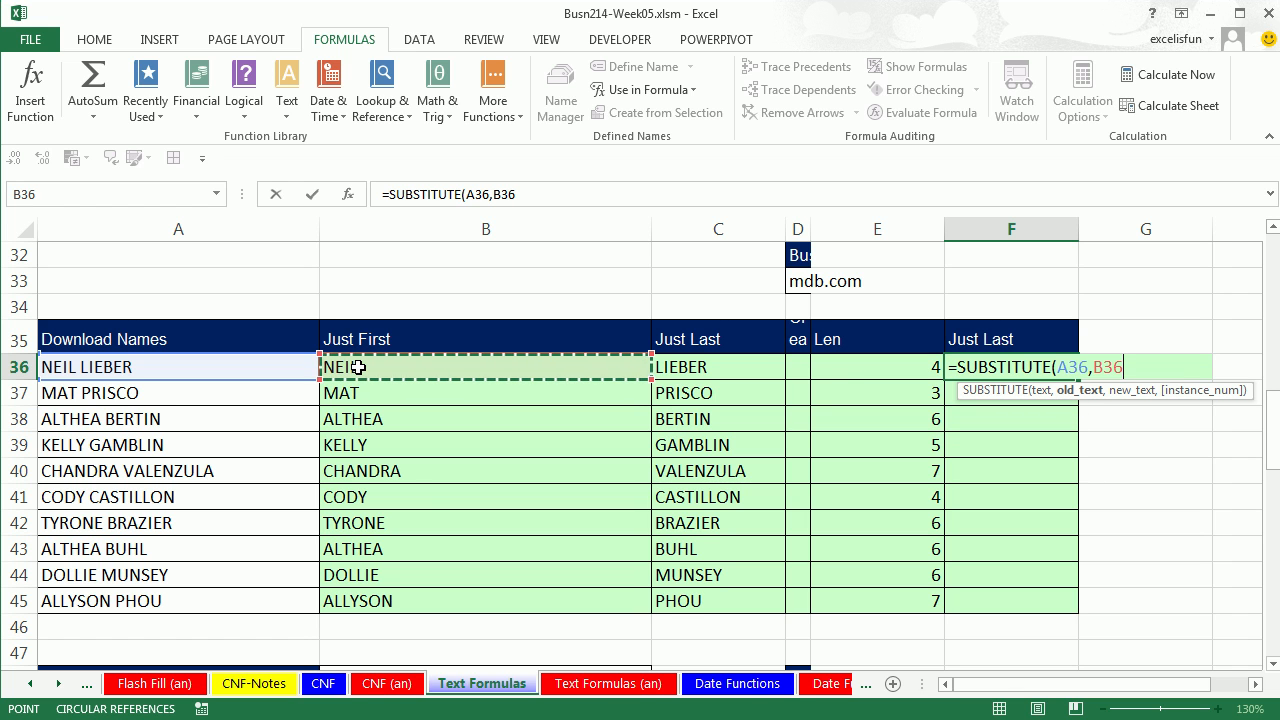
pyautogui.write('&')
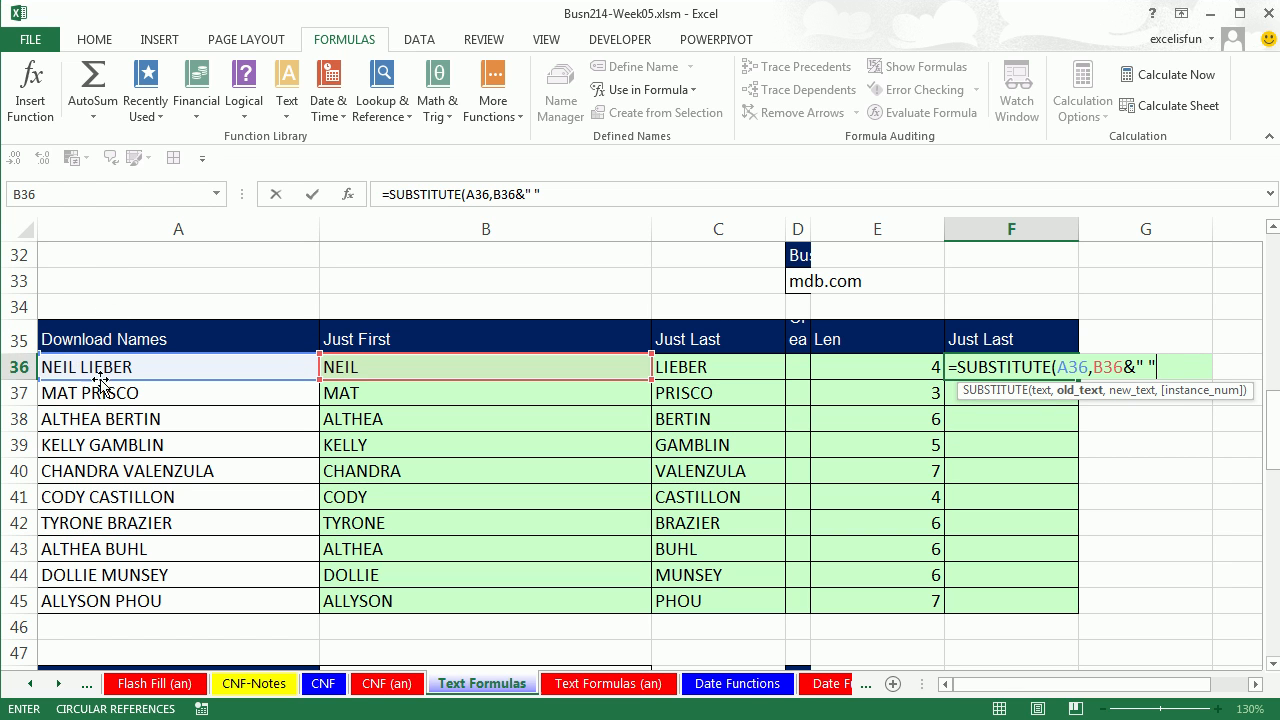
pyautogui.write(',')
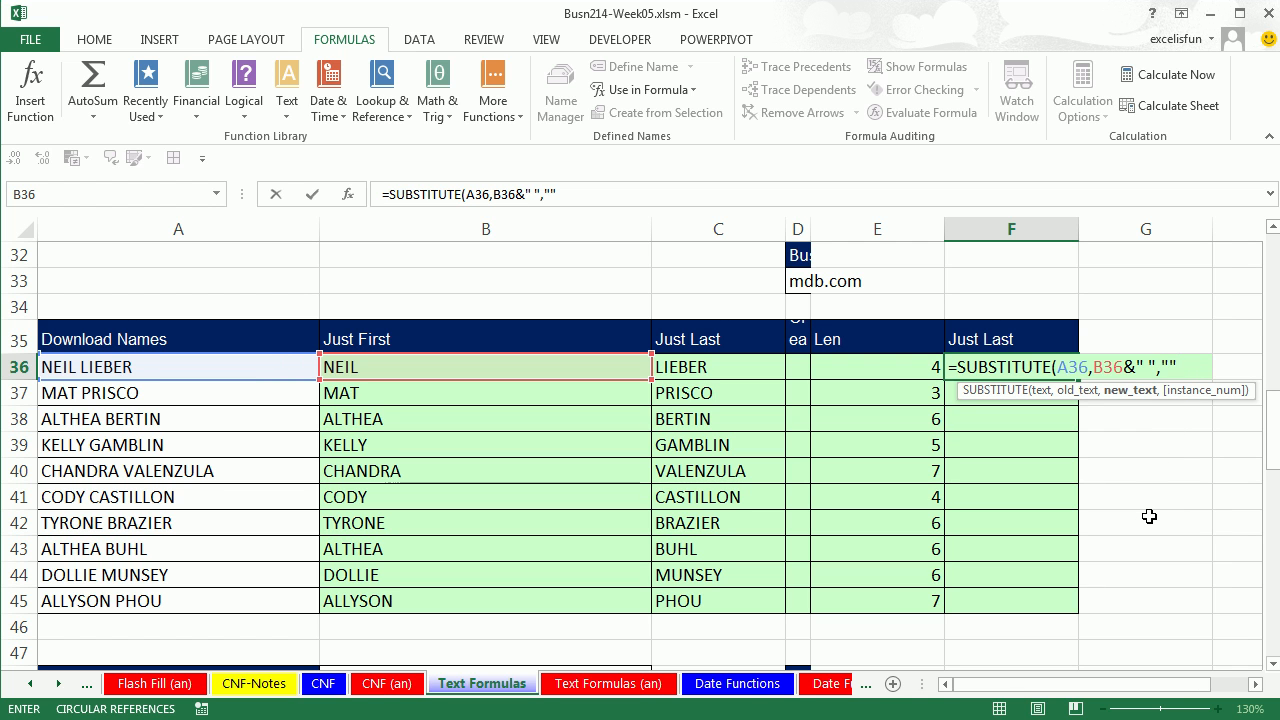
pyautogui.write('"")')
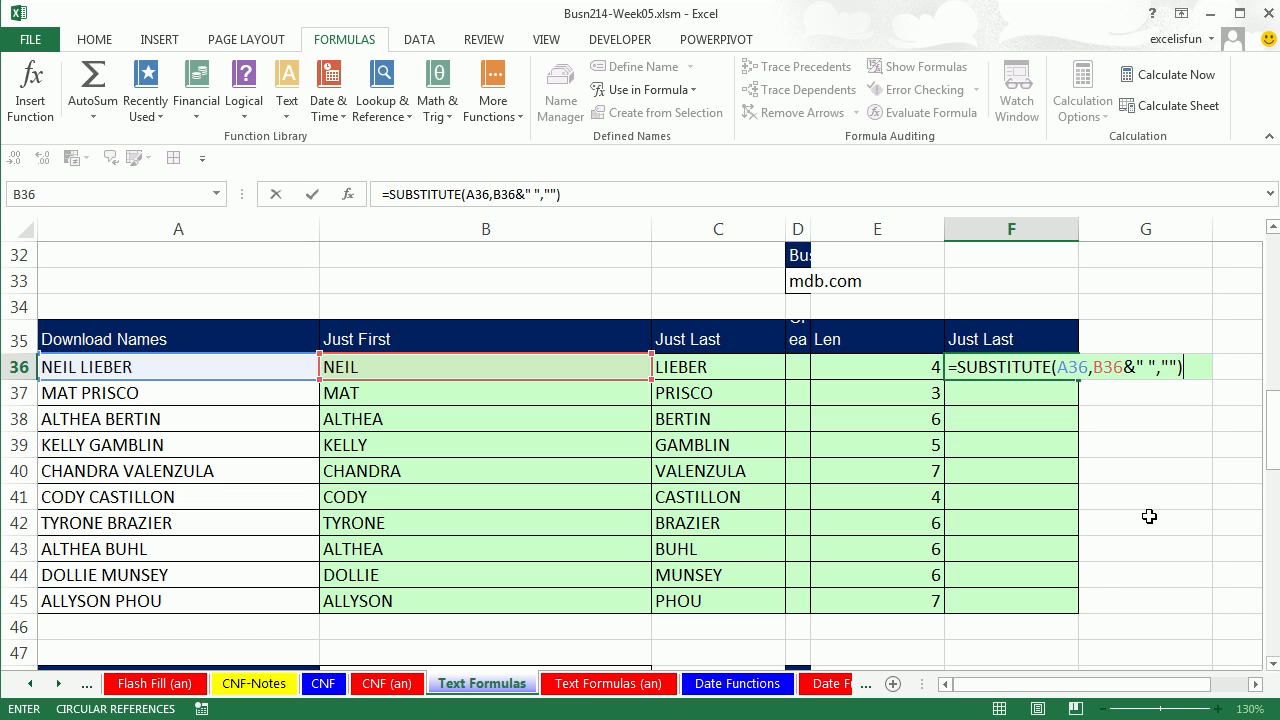
pyautogui.hotkey('ctrl', 'Return')
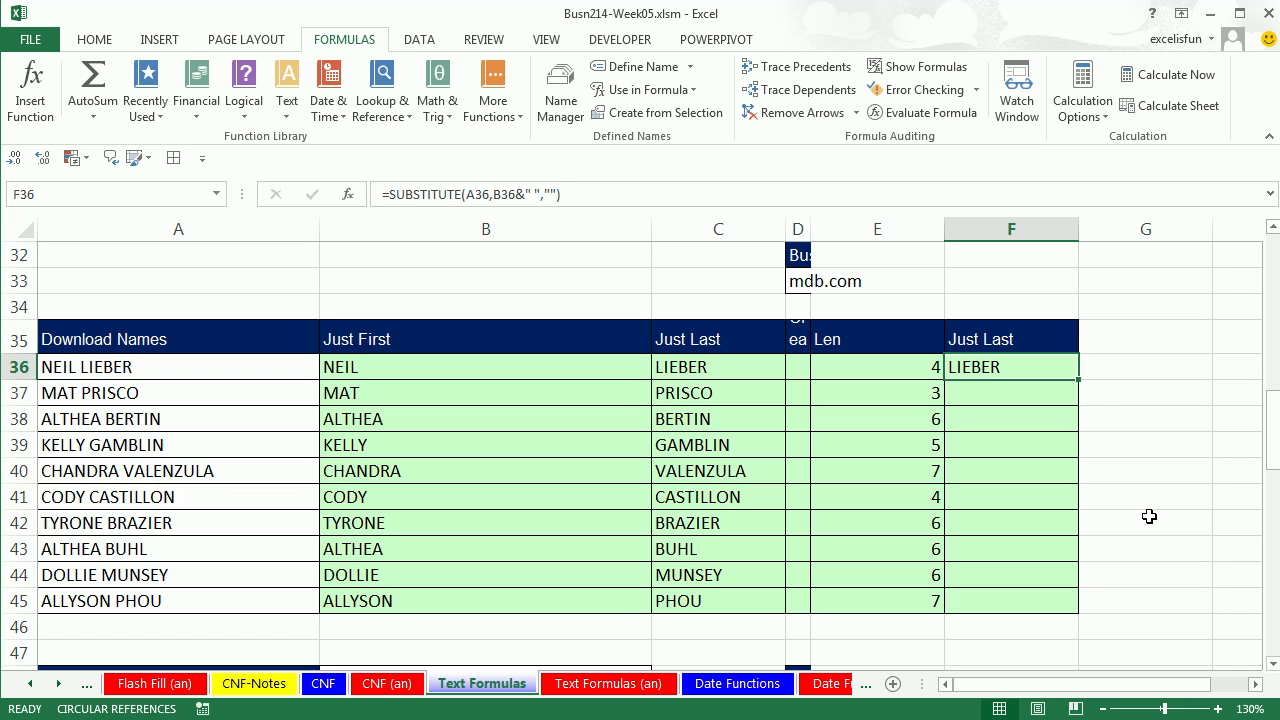
# Fill the F36 formula down to F45 and widen column D to show its header.
pyautogui.doubleClick(1078, 379)
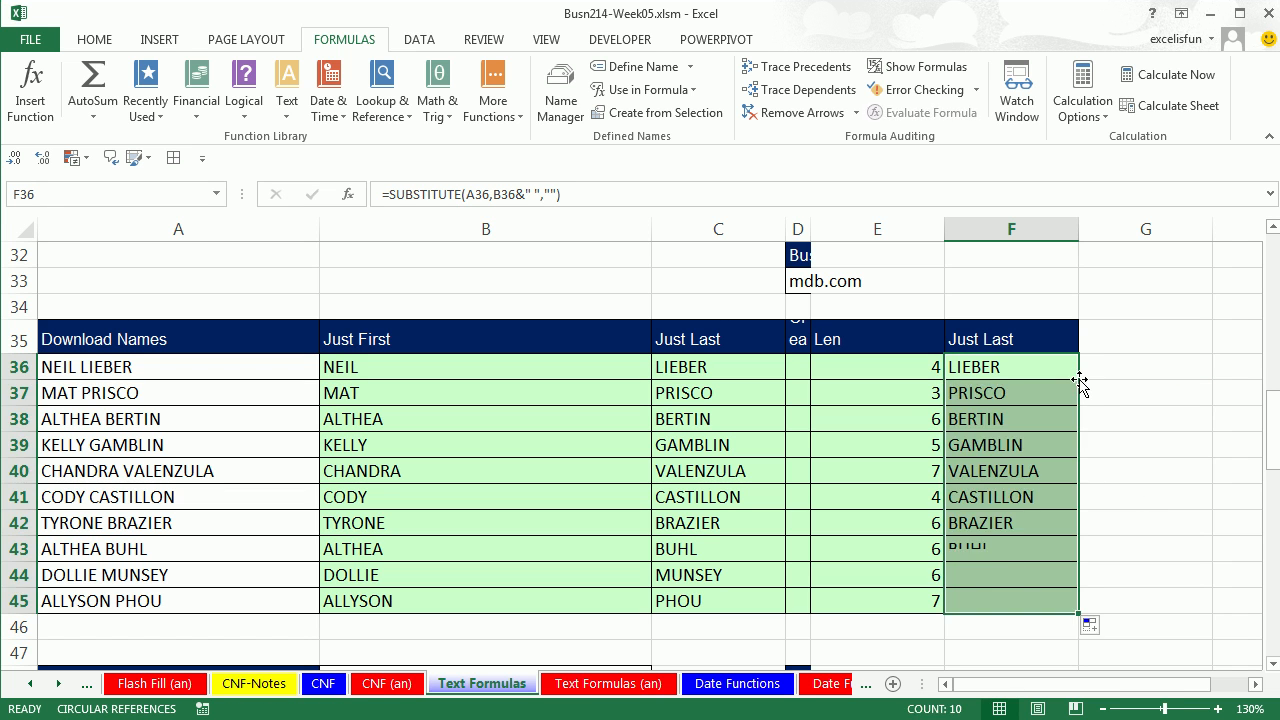
pyautogui.click(1086, 380)
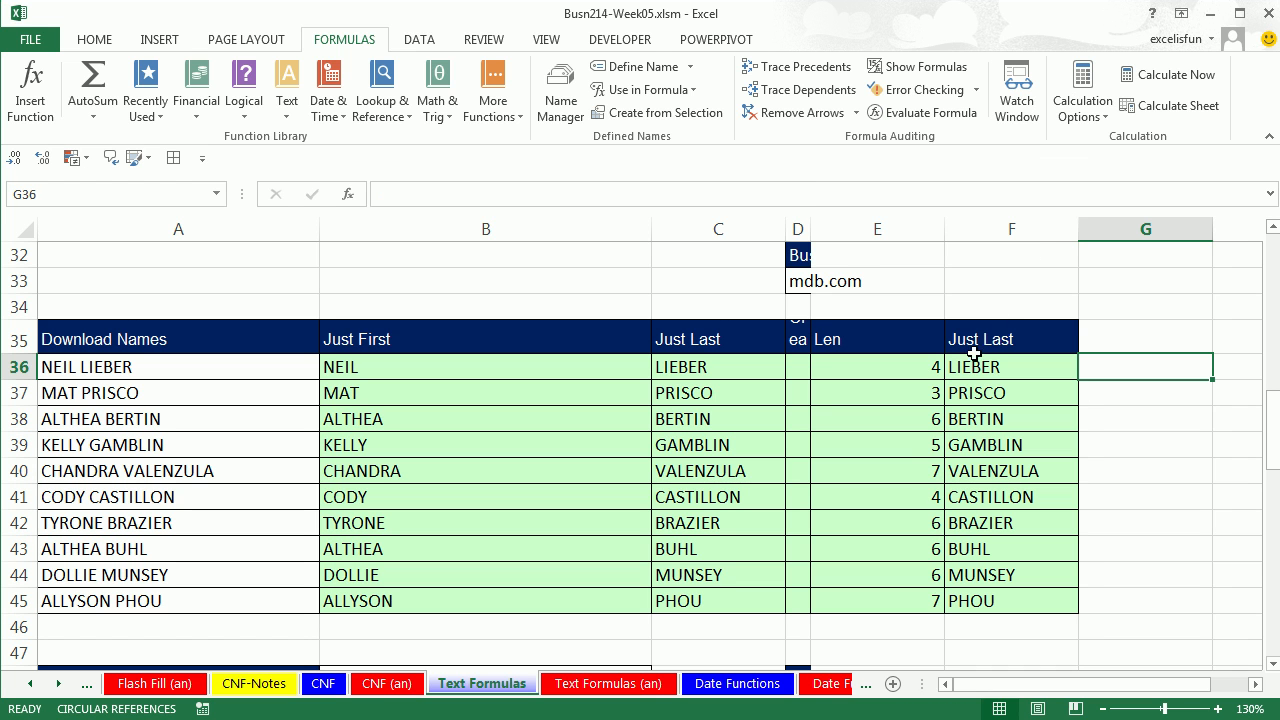
pyautogui.moveTo(810, 233); pyautogui.dragTo(967, 235)
pyautogui.click(650, 378)
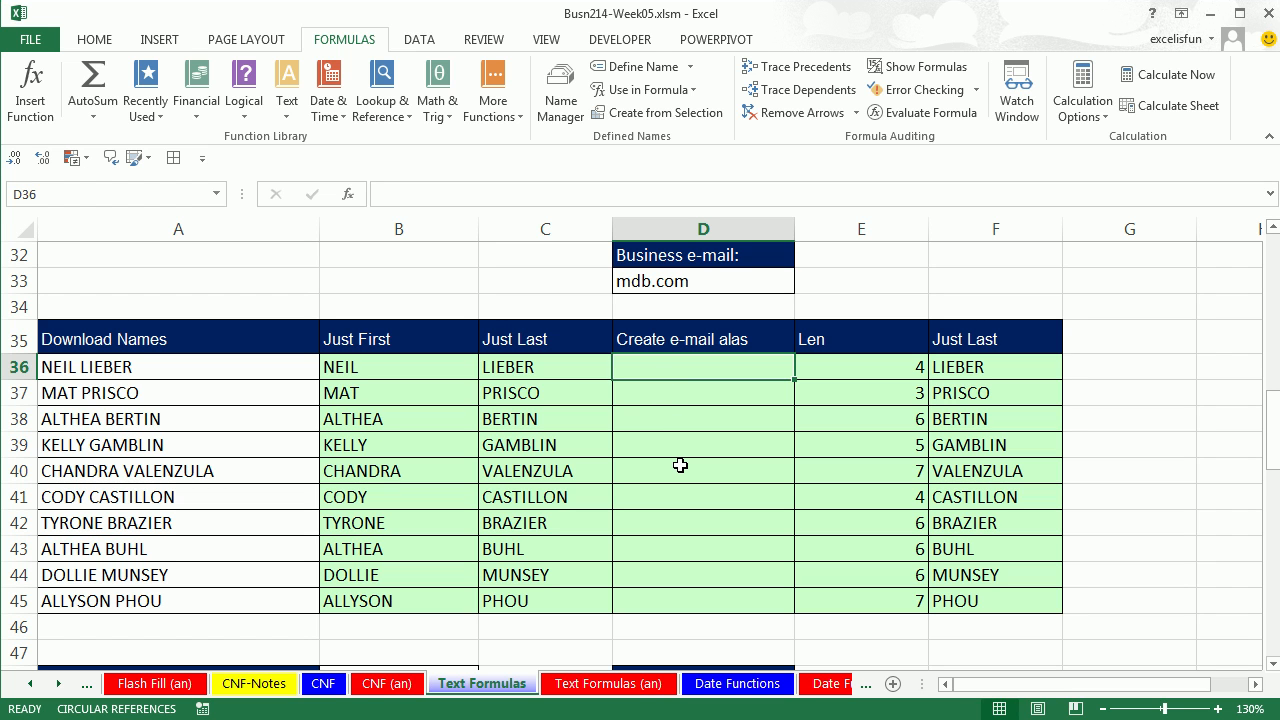
# Enter =LEFT(A36,1) in D36 to get the first initial.
pyautogui.write('=left')
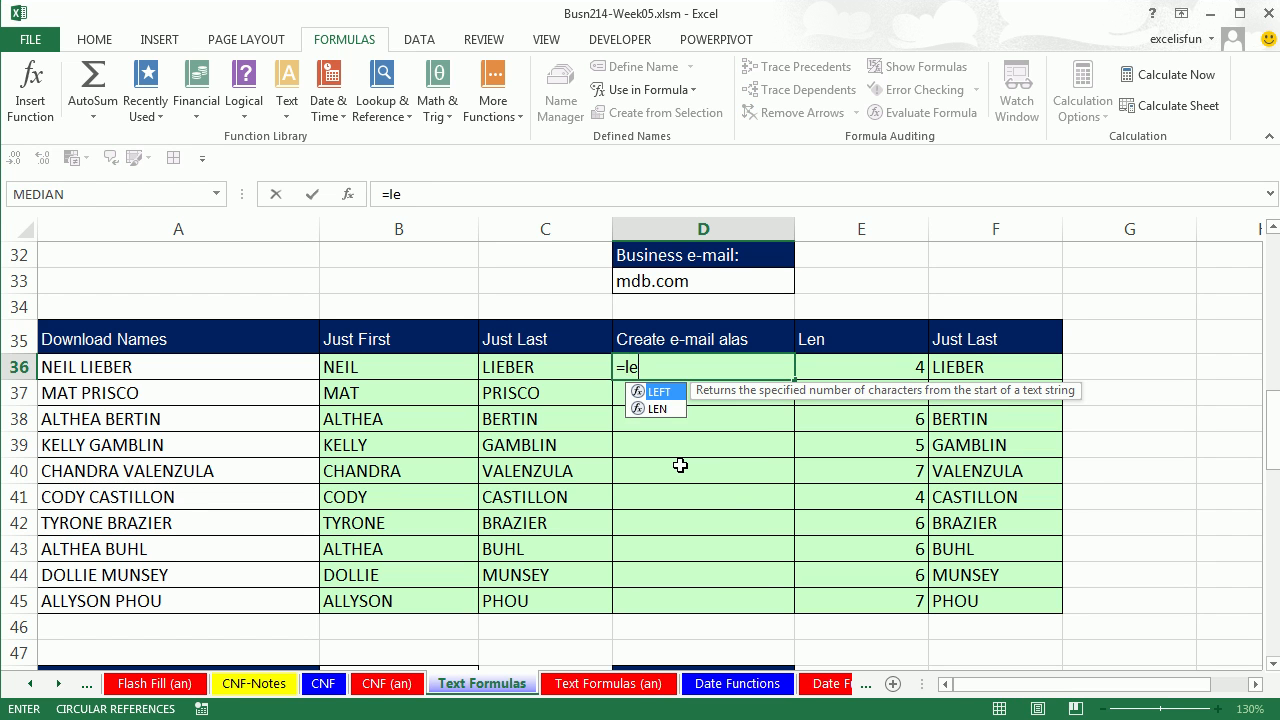
pyautogui.press('Tab')
pyautogui.click(158, 366)
pyautogui.write(',1)')
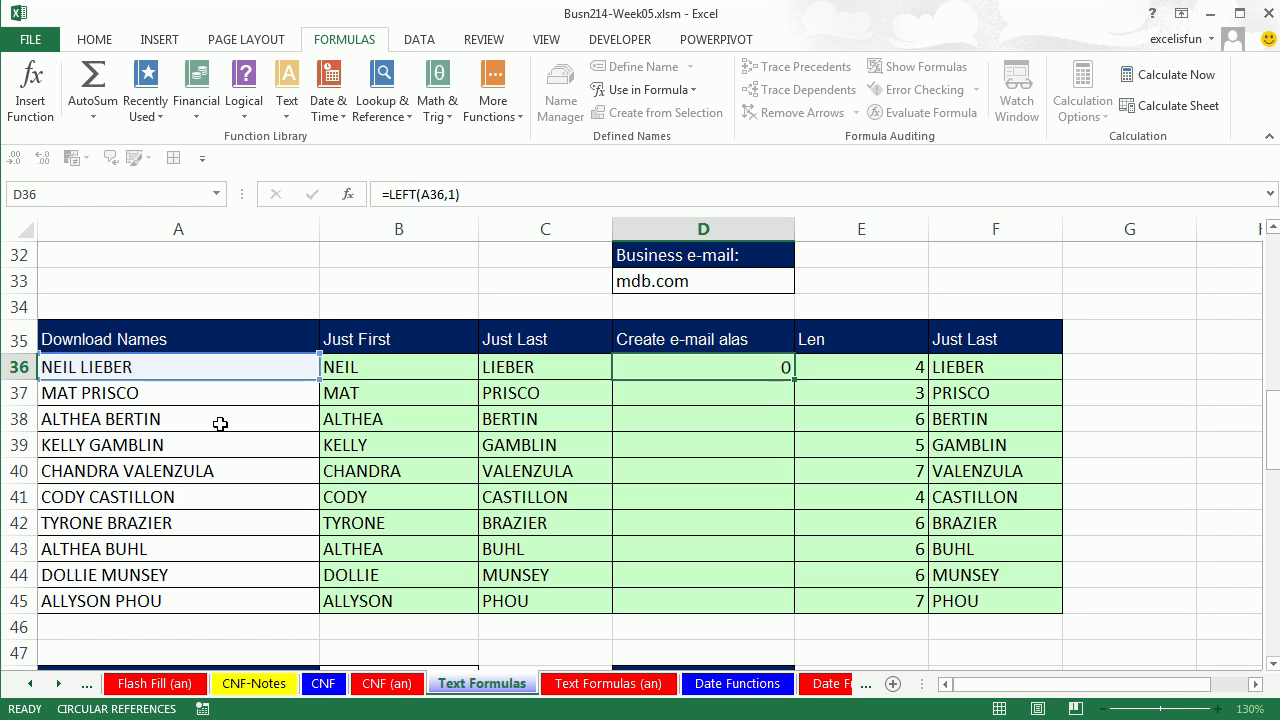
pyautogui.hotkey('ctrl', 'Return')
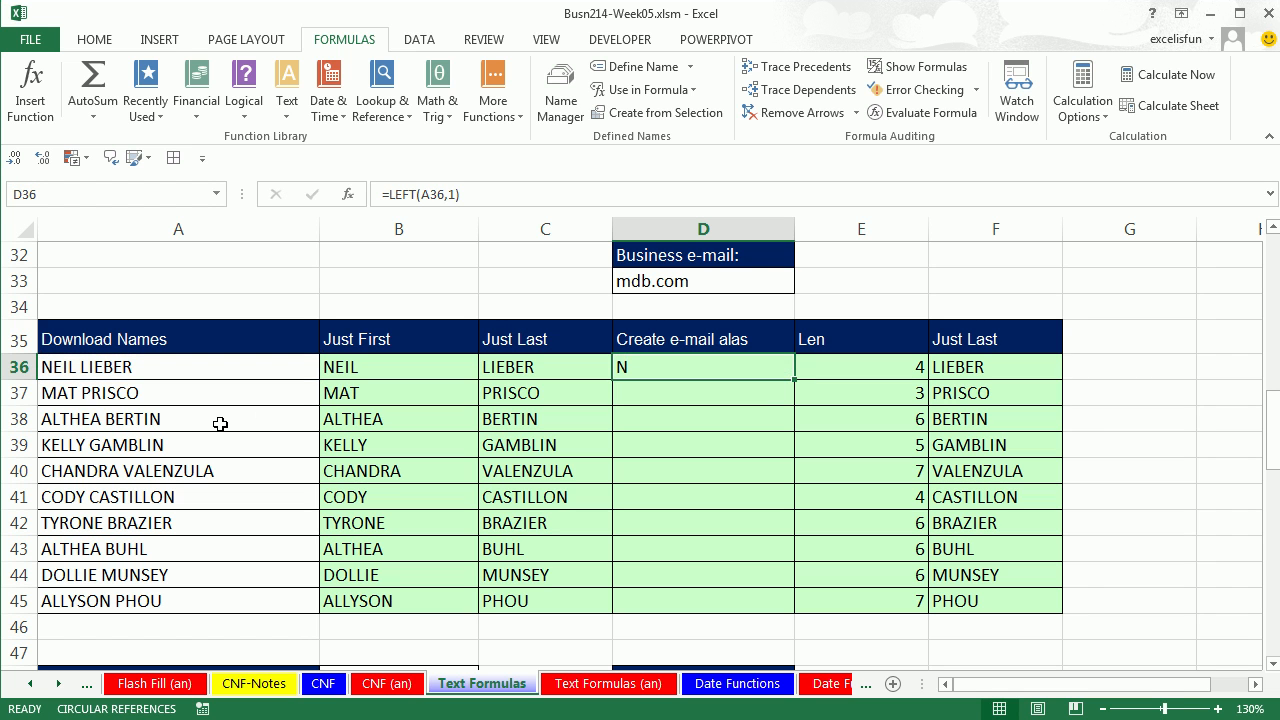
# Append C36's REPLACE last-name expression to D36's formula with &.
pyautogui.click(512, 366)
pyautogui.doubleClick(516, 368)
pyautogui.moveTo(489, 366); pyautogui.dragTo(851, 374)
pyautogui.press('Escape')
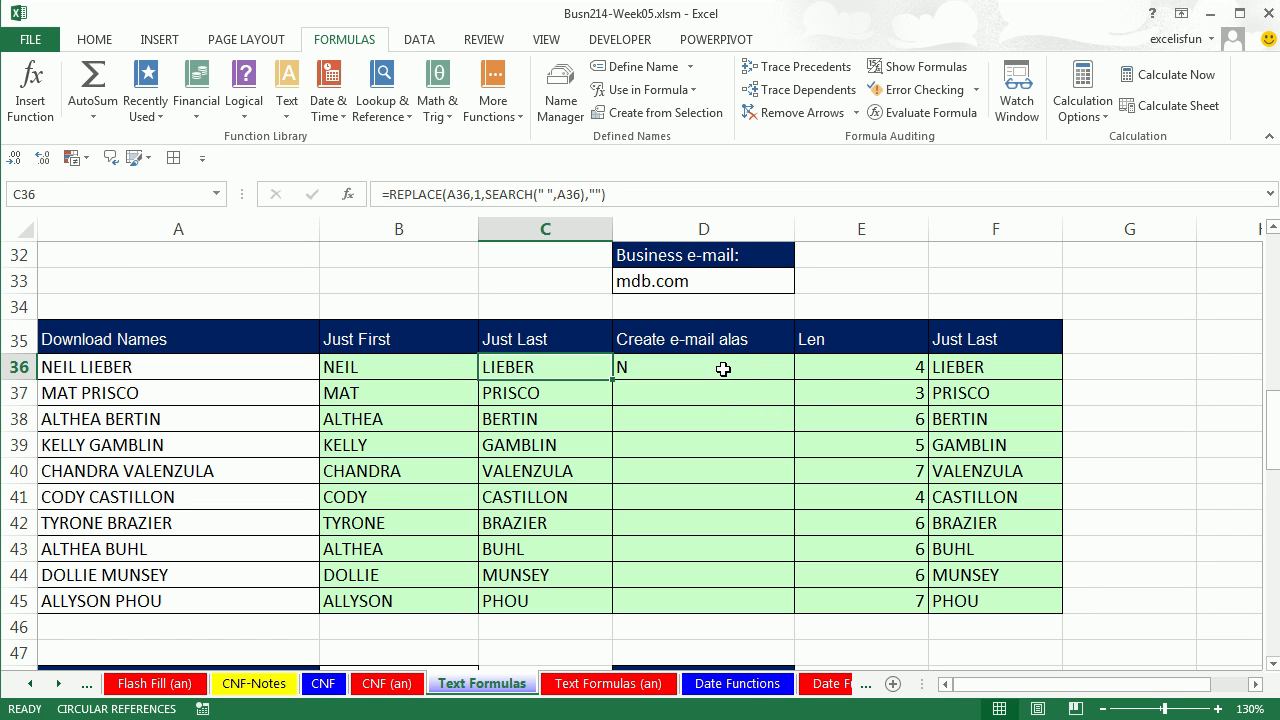
pyautogui.doubleClick(729, 366)
pyautogui.write('&')
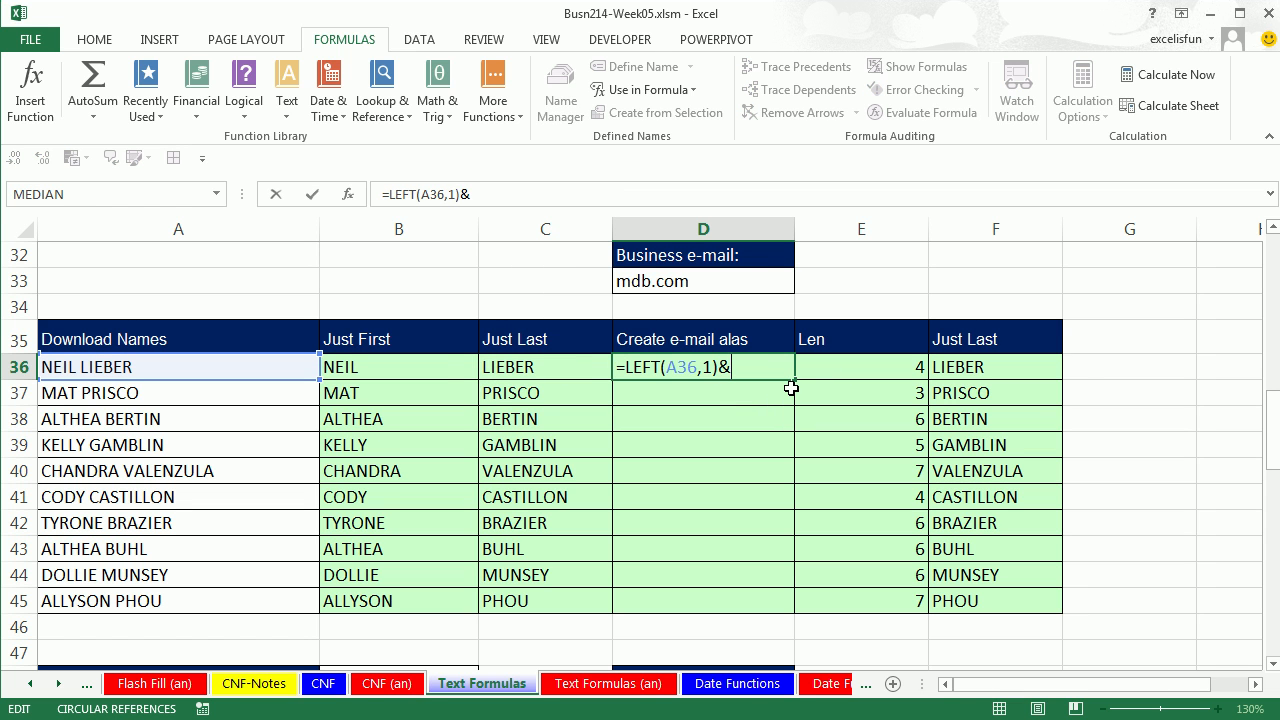
pyautogui.hotkey('ctrl', 'v')
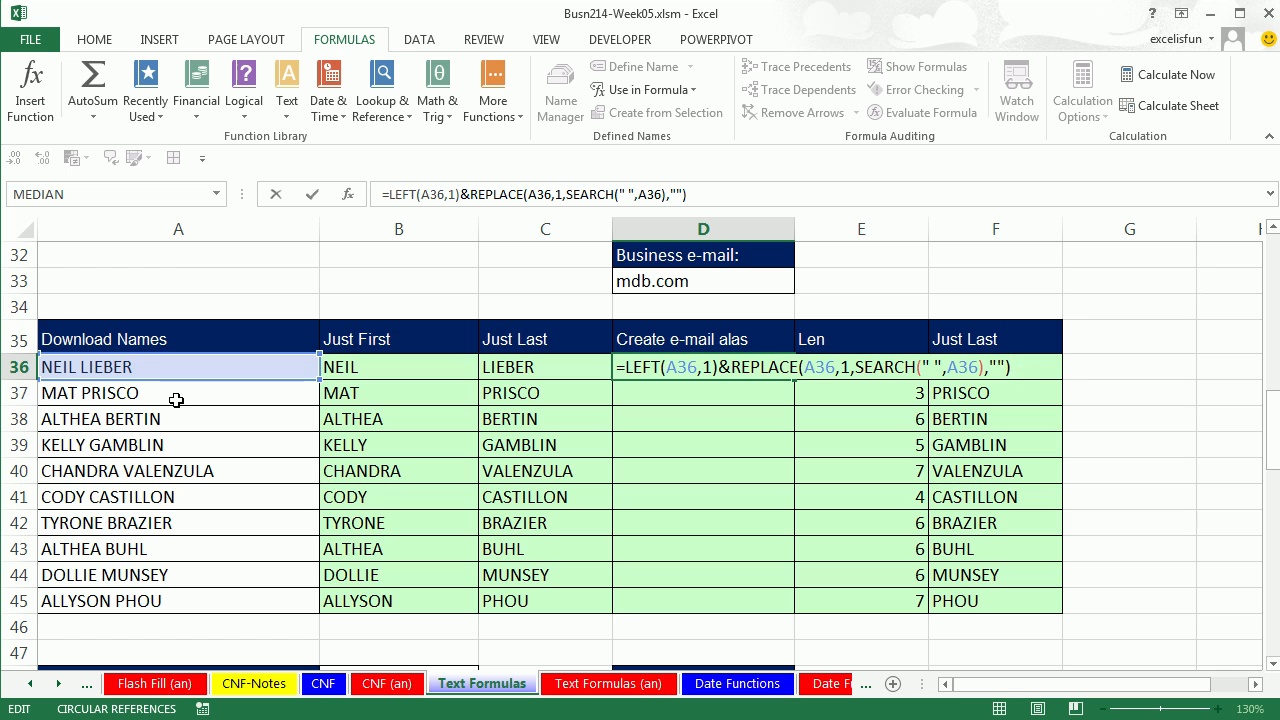
pyautogui.hotkey('ctrl', 'Return')
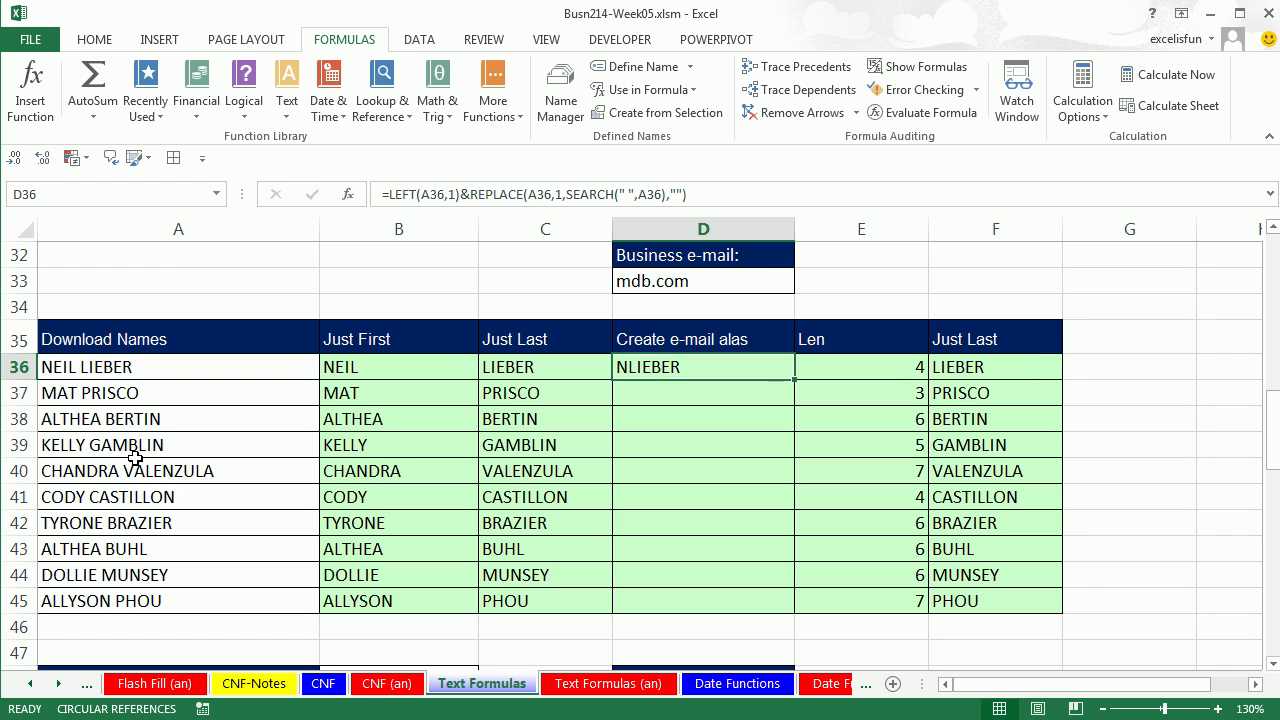
# Wrap the alias formula in LOWER and fill it down through D45.
pyautogui.doubleClick(626, 371)
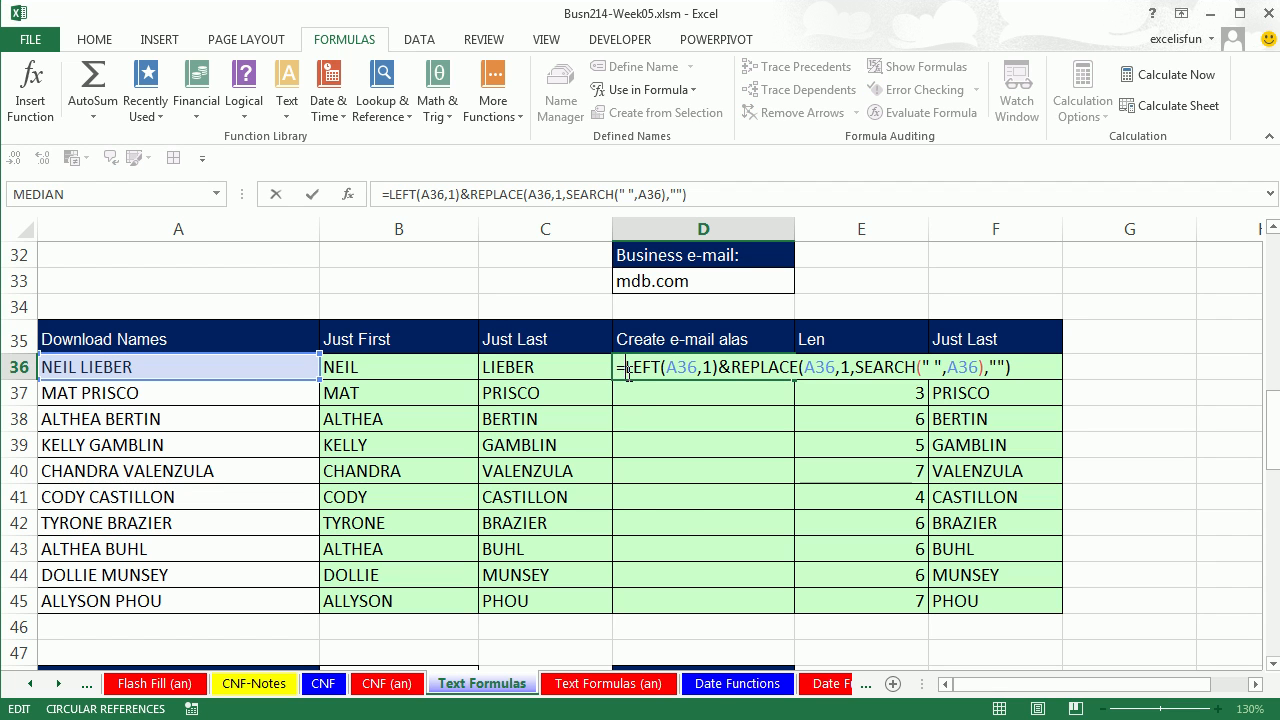
pyautogui.write('lowe')
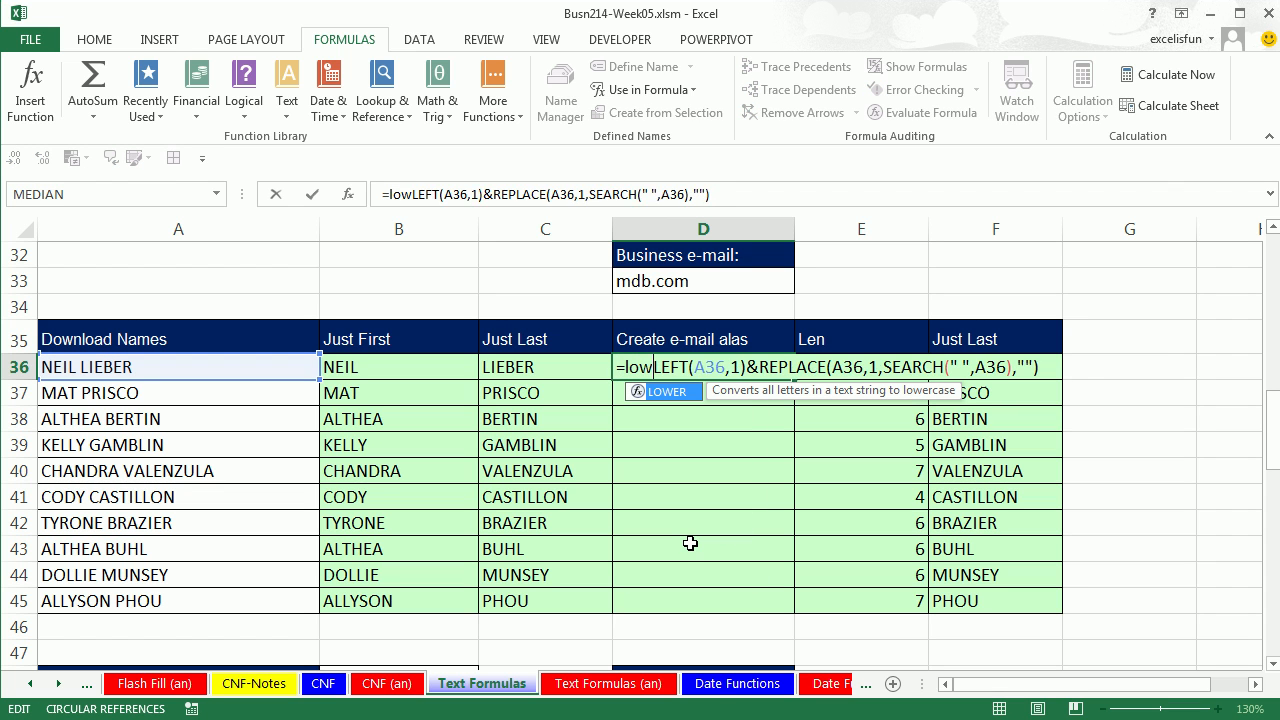
pyautogui.write('r')
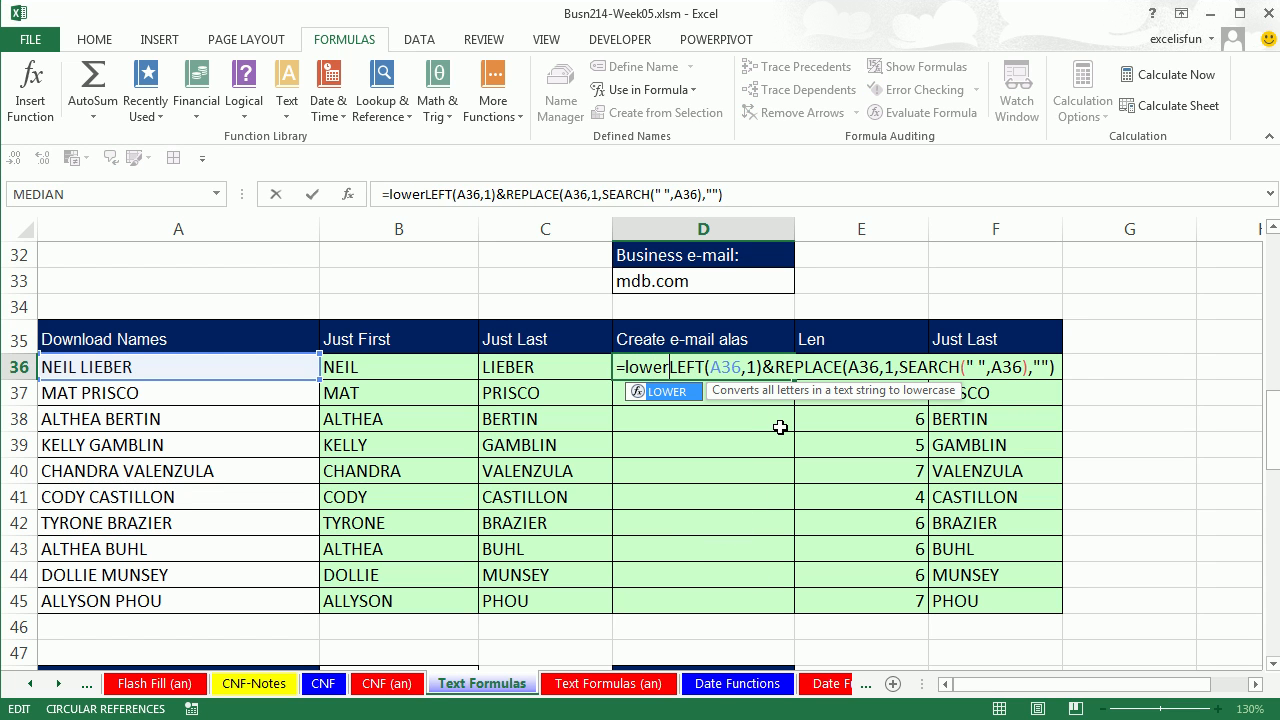
pyautogui.press('Tab')
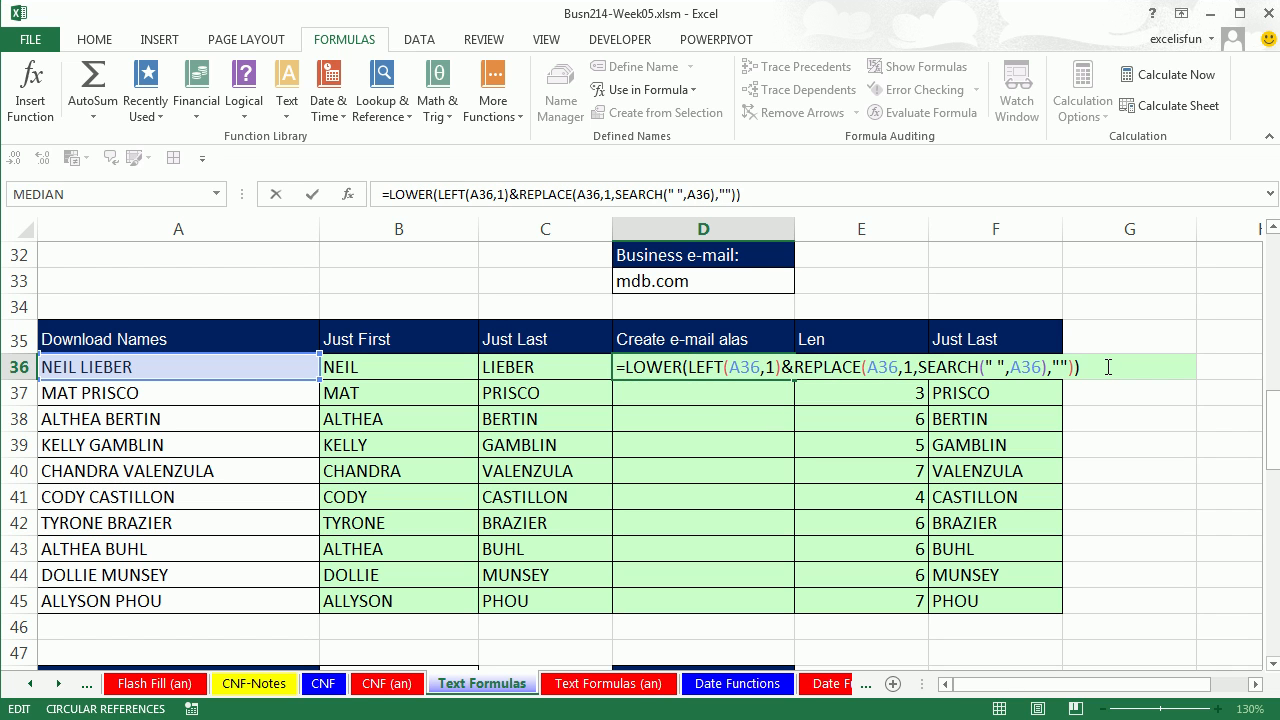
pyautogui.hotkey('ctrl', 'Return')
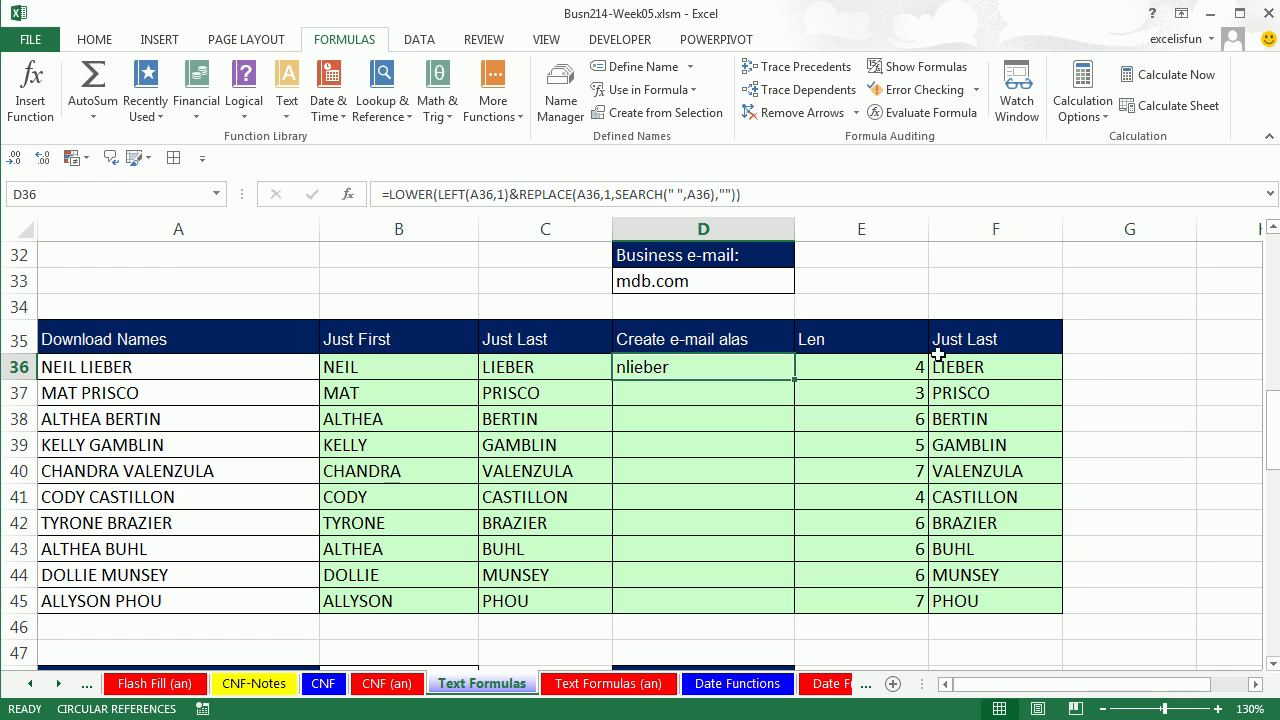
pyautogui.doubleClick(794, 378)
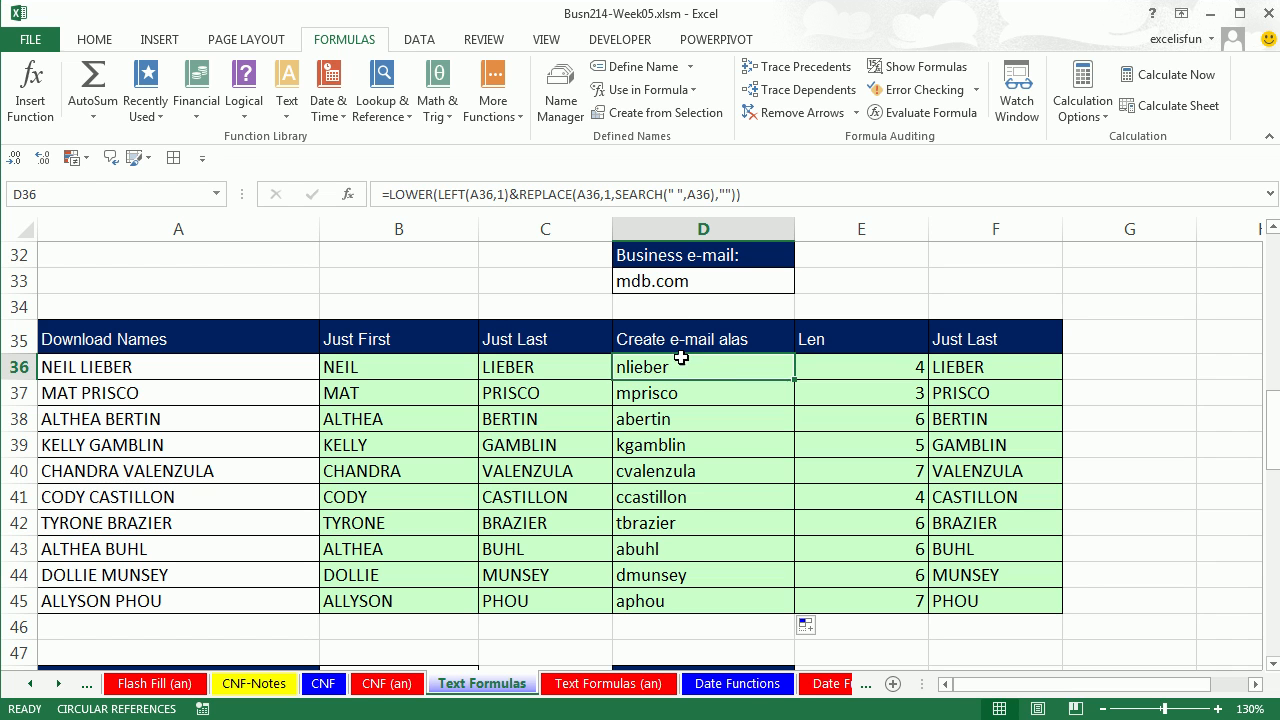
pyautogui.press('F2')
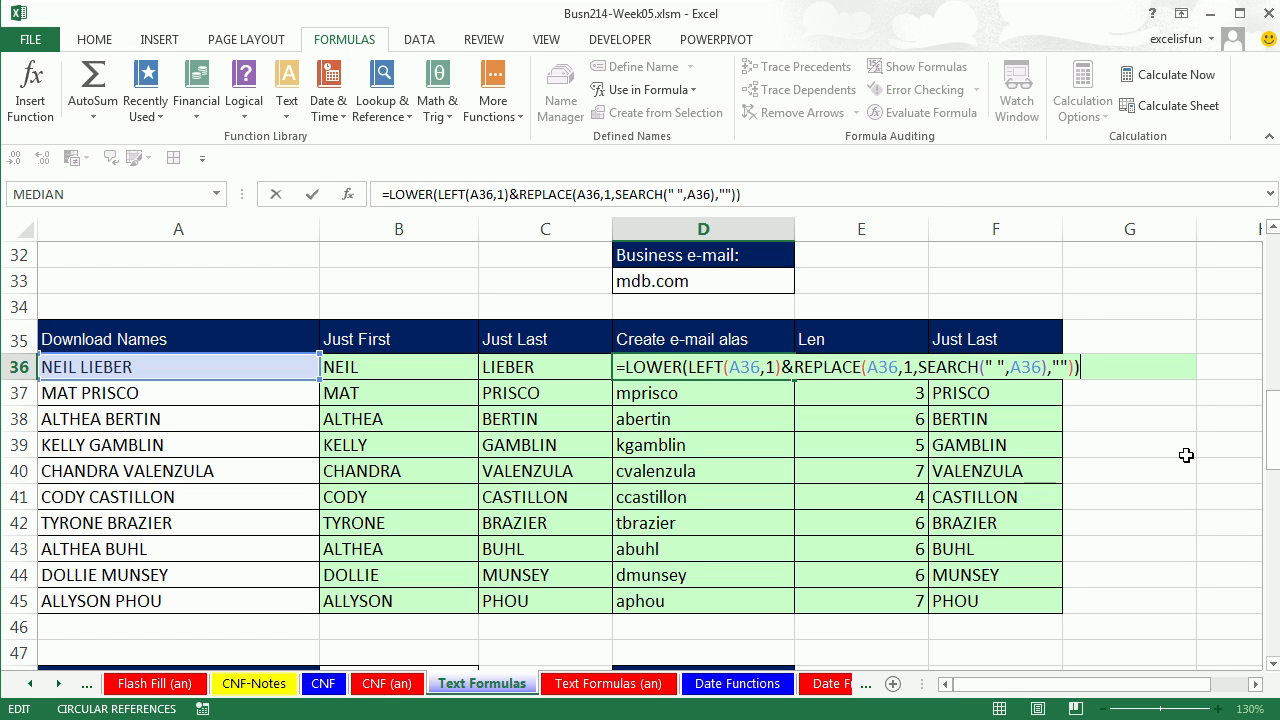
pyautogui.write('&"@"&')
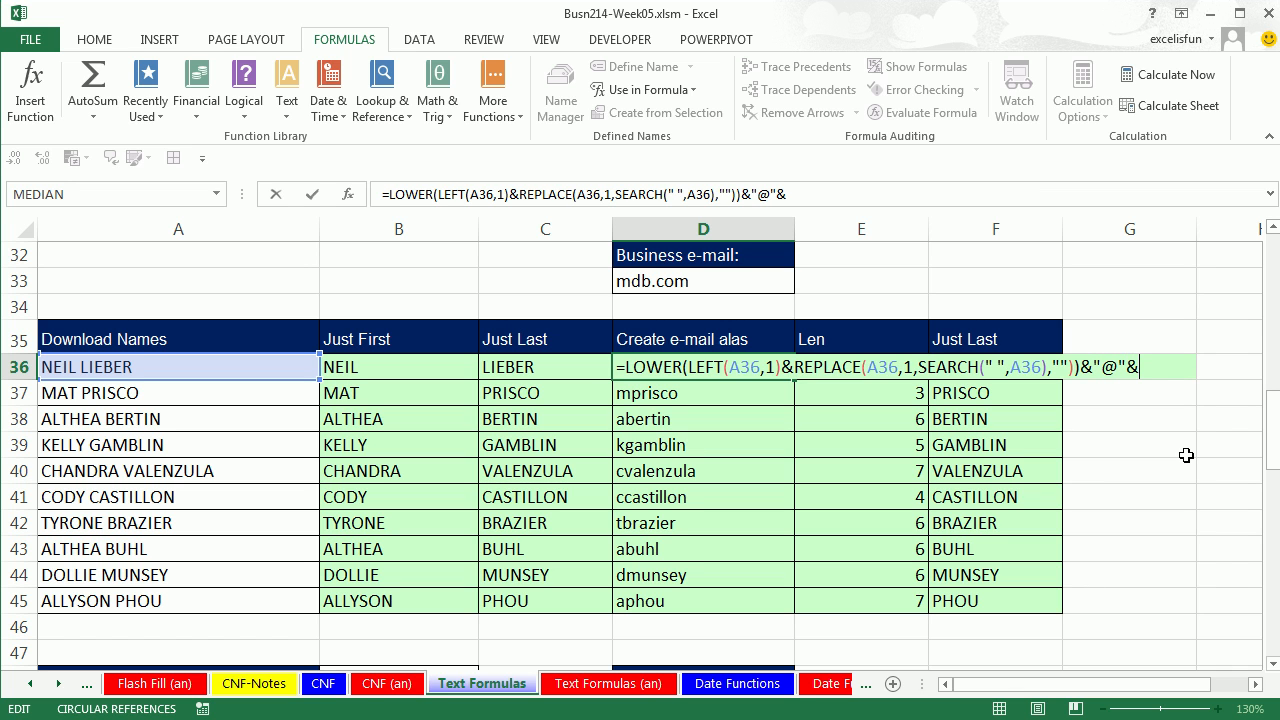
pyautogui.click(638, 285)
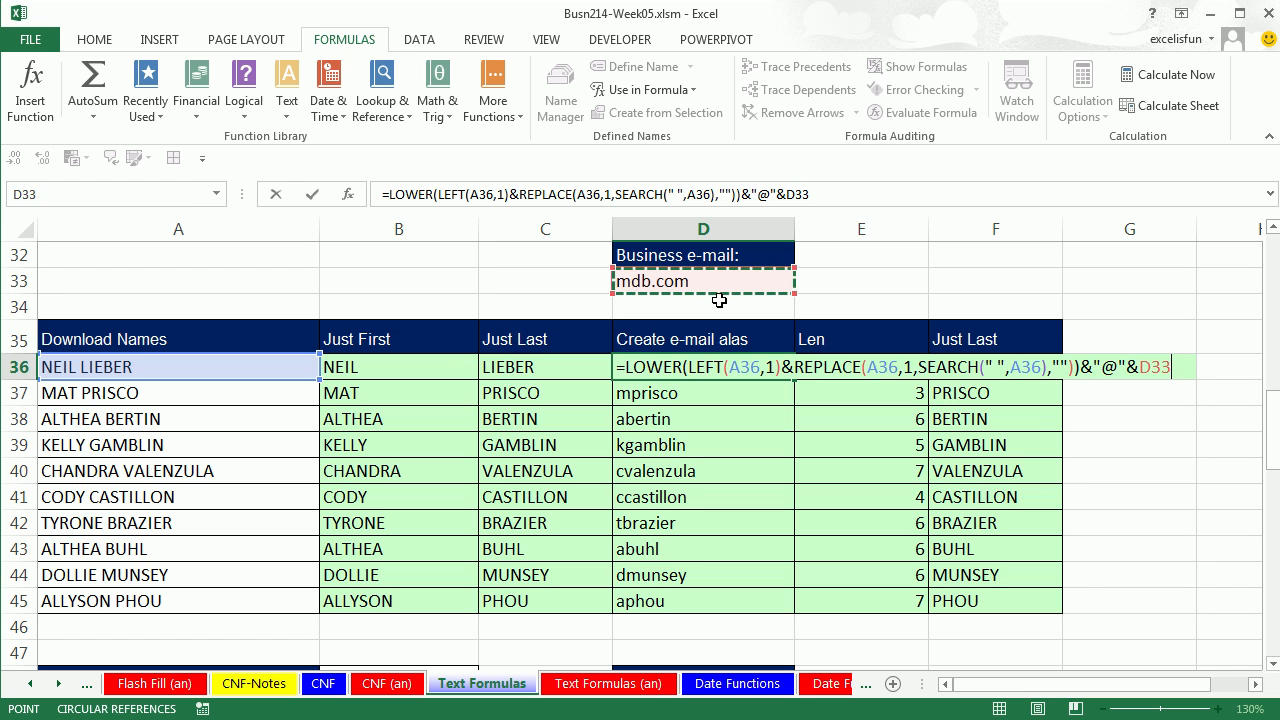
pyautogui.press('F4')
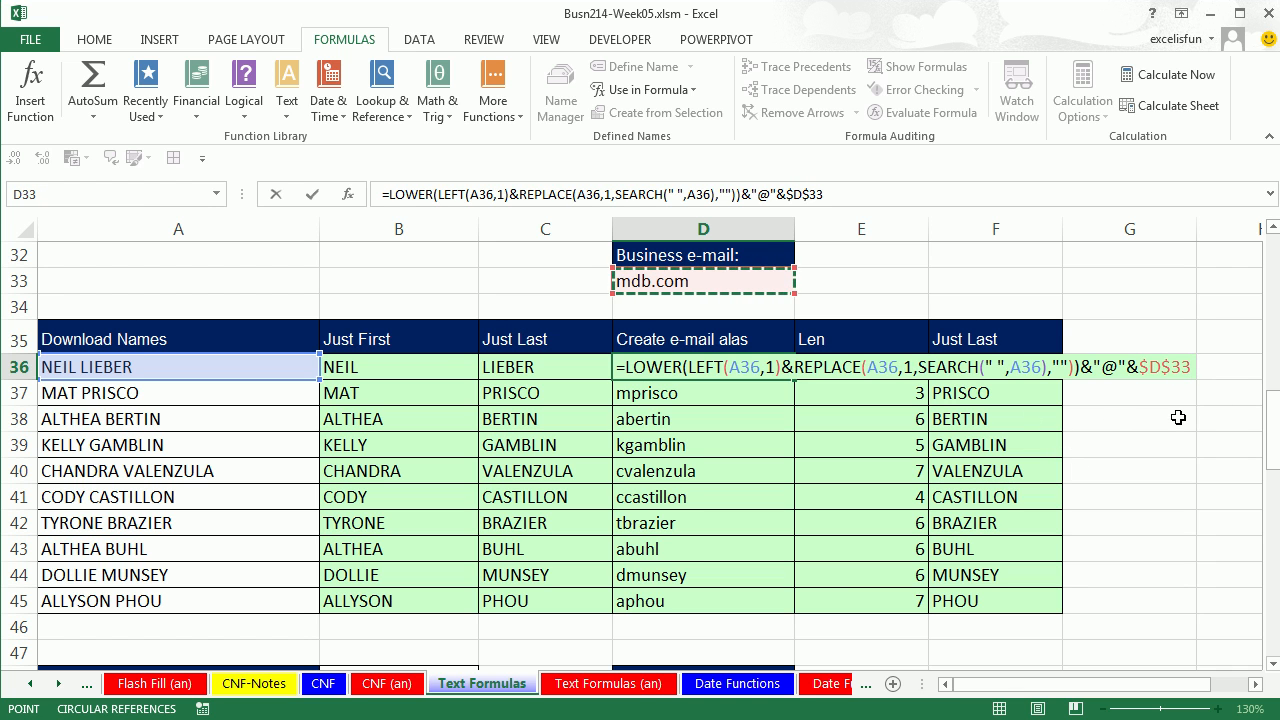
pyautogui.hotkey('ctrl', 'Return')
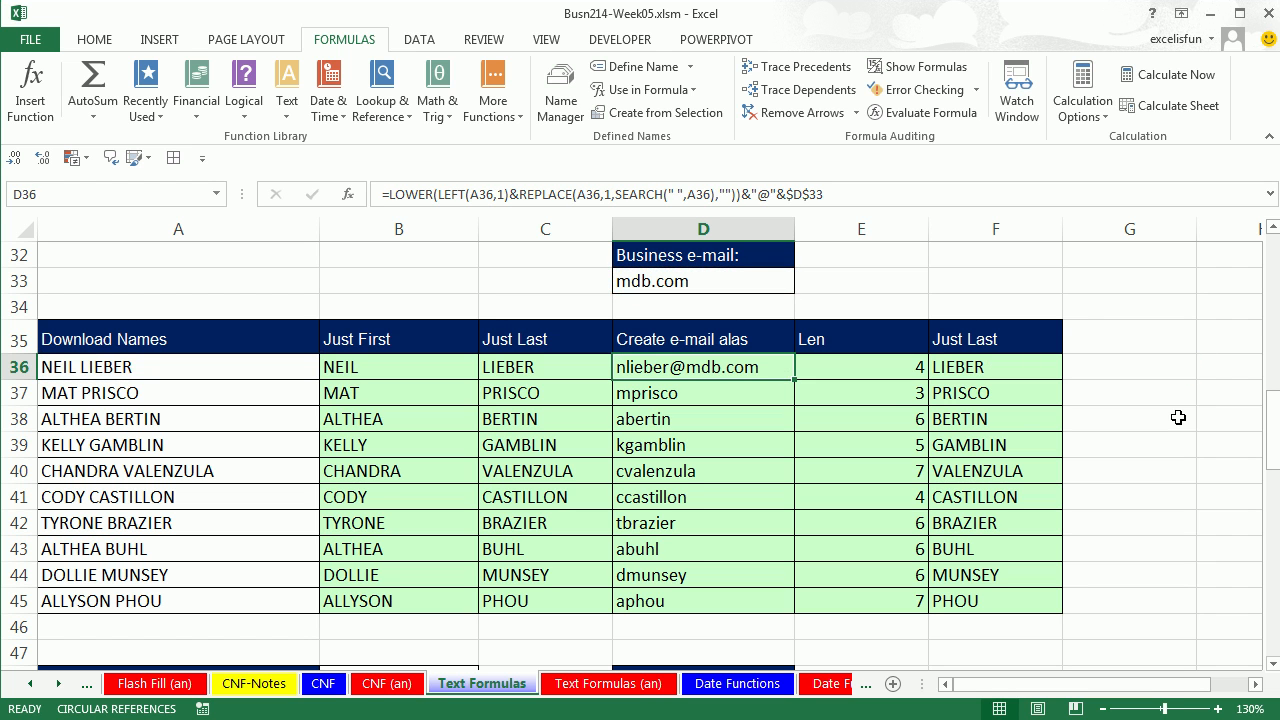
pyautogui.doubleClick(793, 378)
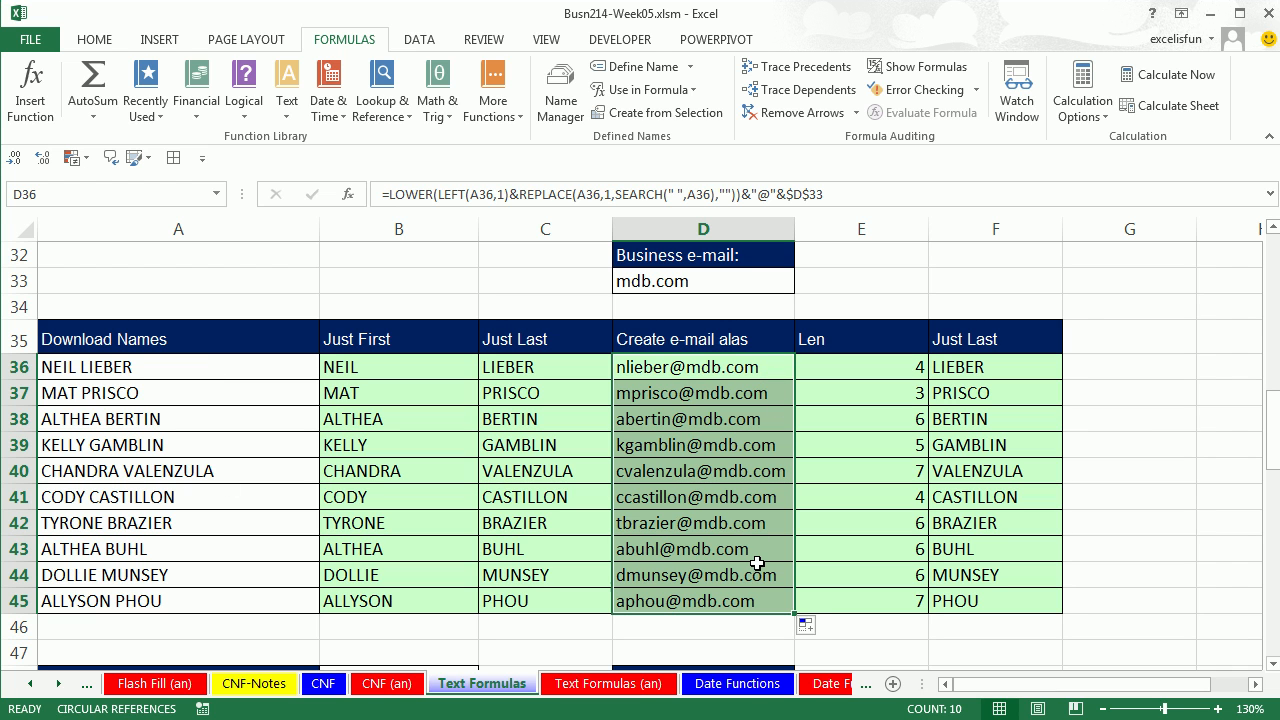
pyautogui.click(746, 369)
pyautogui.doubleClick(746, 369)
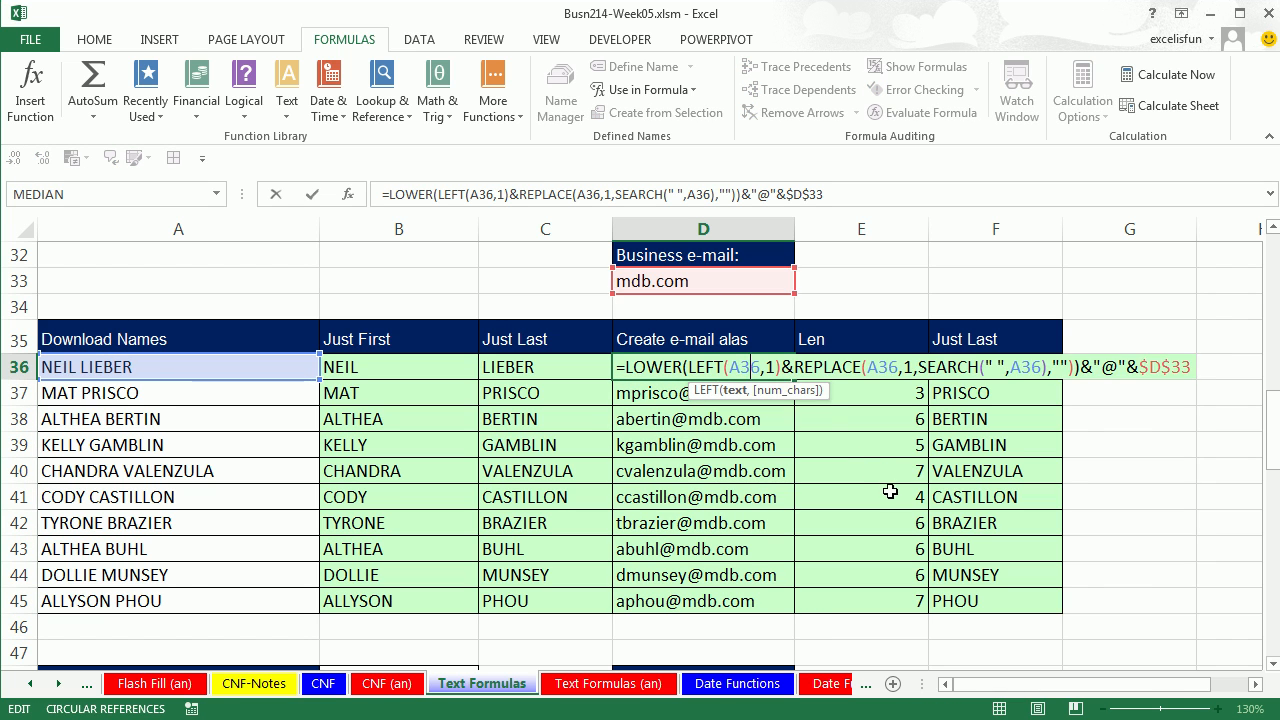
pyautogui.press('Escape')
# Type the first person's mdb.com e-mail alias in B49, try Flash Fill, and undo the wrong results.
pyautogui.scroll(-3, 1275, 668)
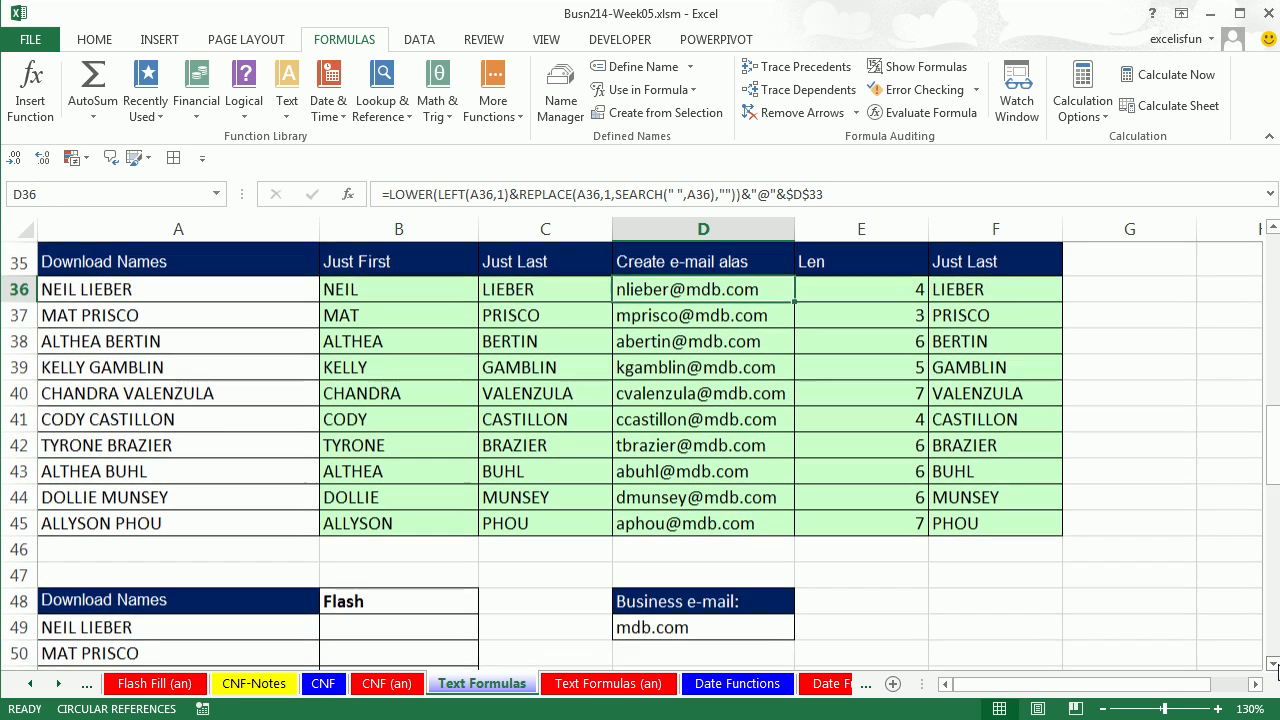
pyautogui.scroll(-2, 1275, 668)
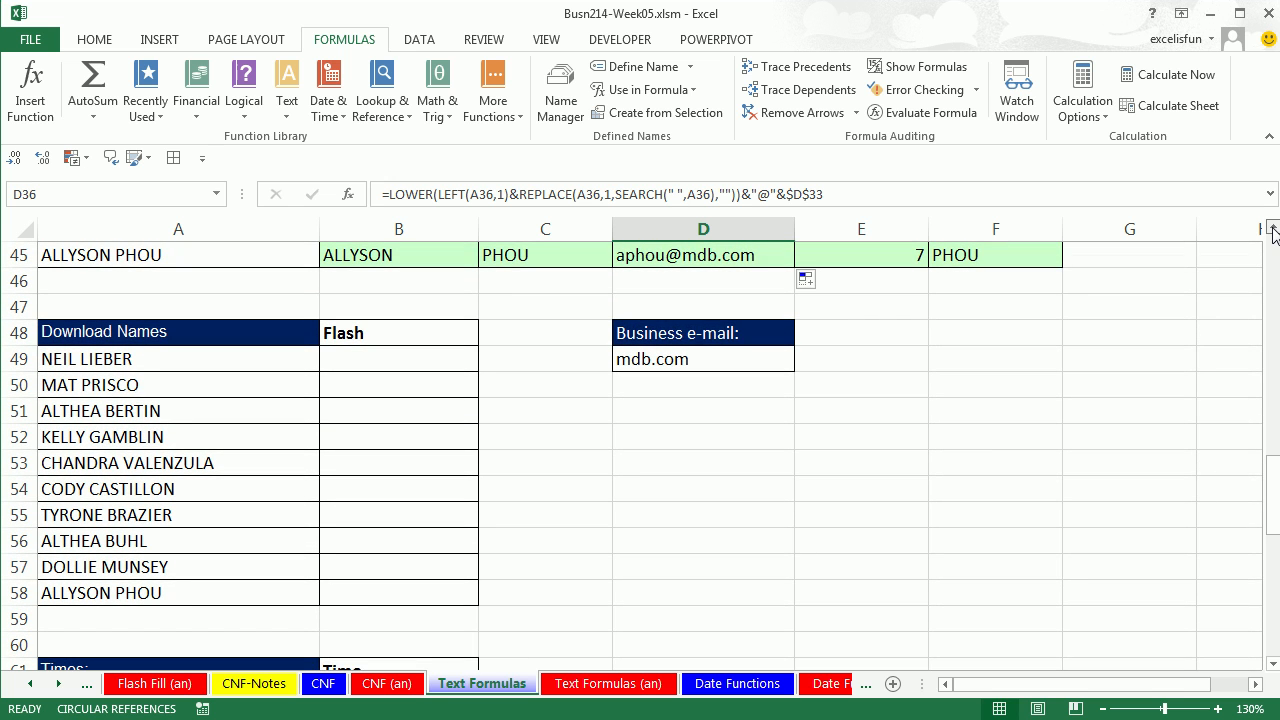
pyautogui.scroll(4, 1273, 233)
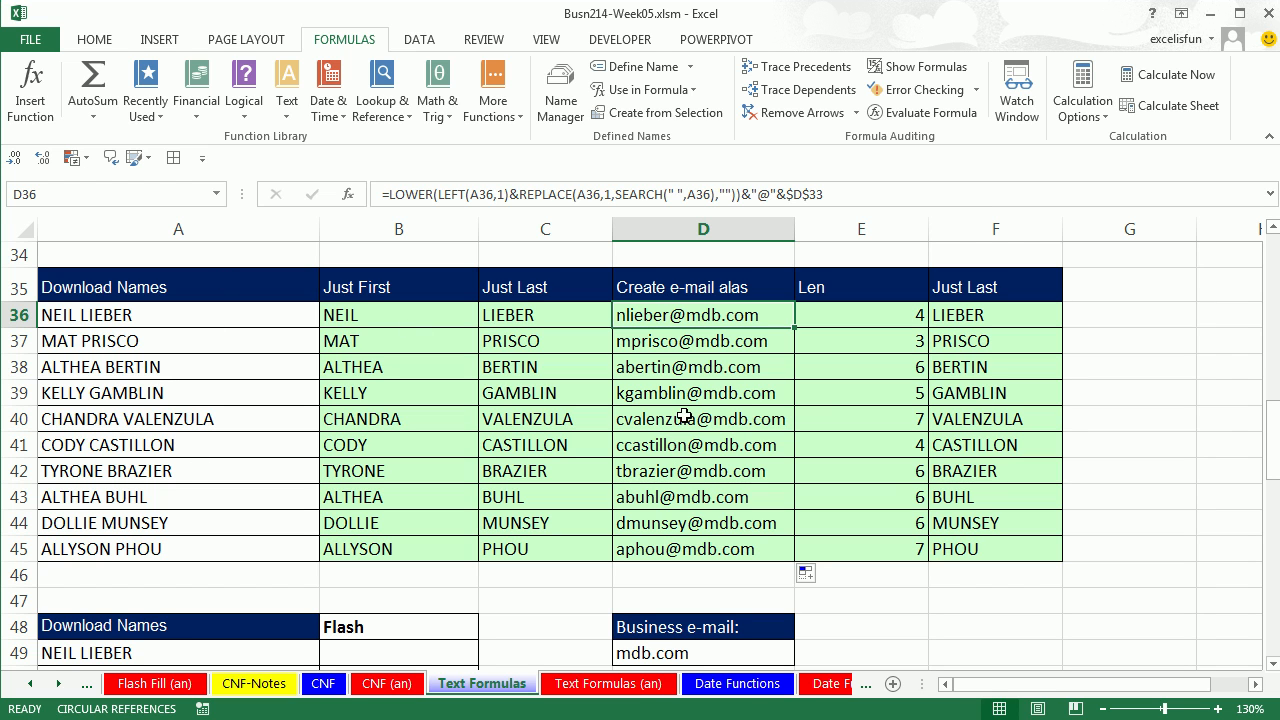
pyautogui.click(1272, 664)
pyautogui.moveTo(1272, 664); pyautogui.dragTo(1272, 664)
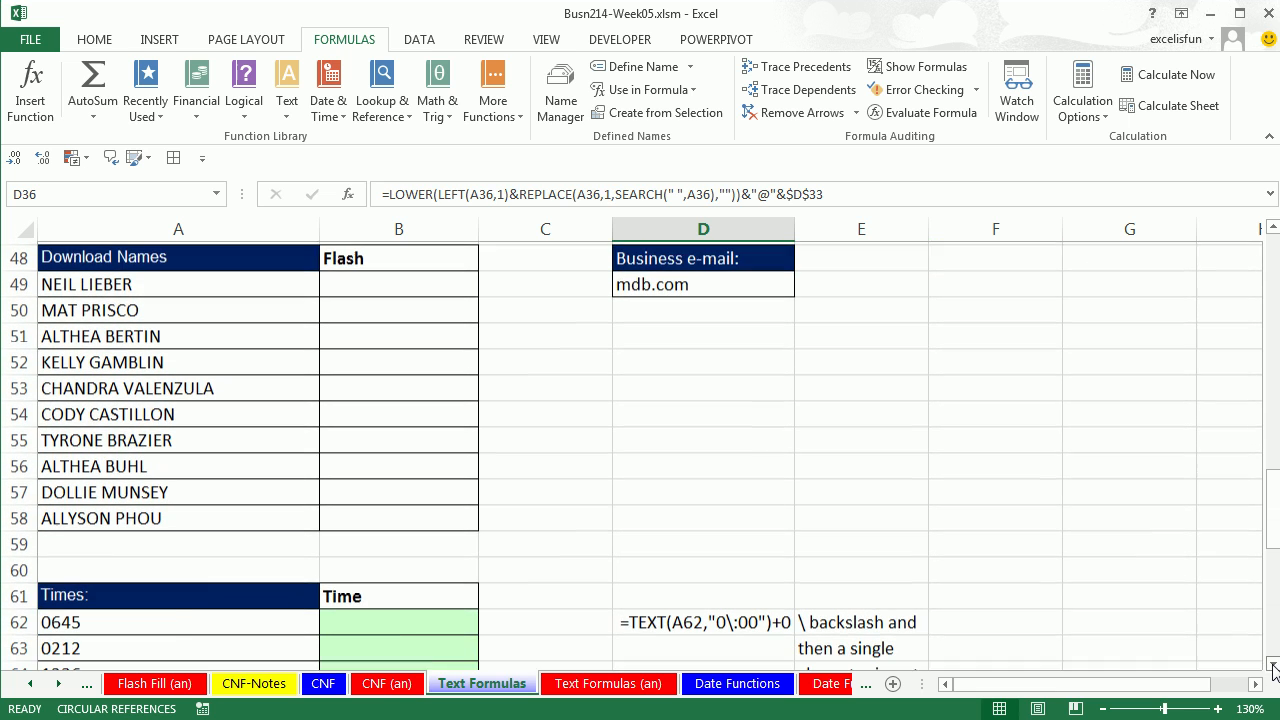
pyautogui.click(342, 278)
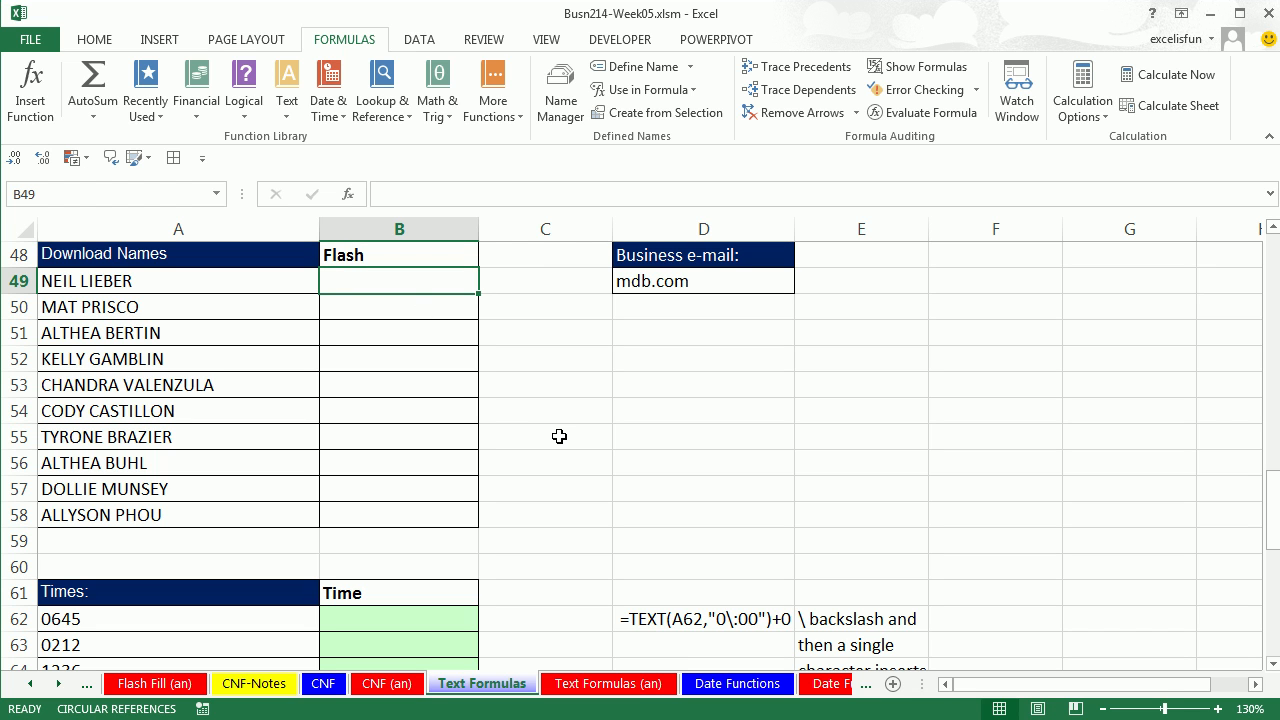
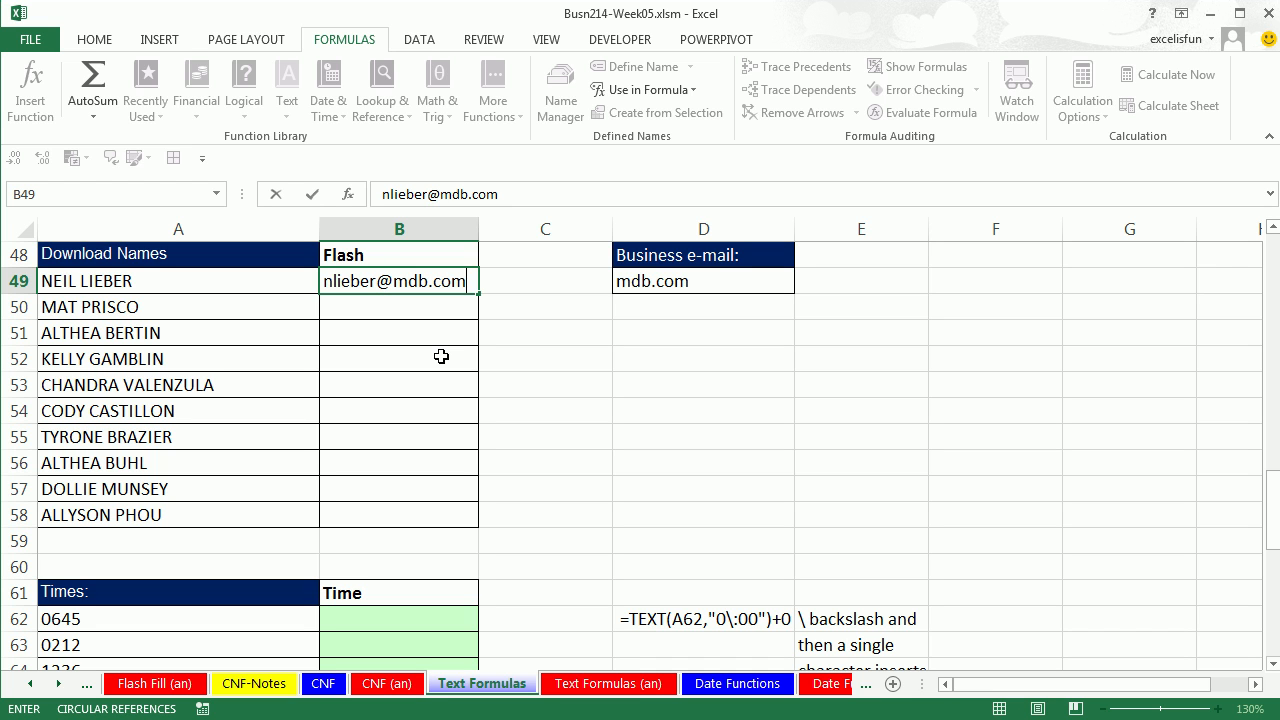
pyautogui.press('Return')
pyautogui.hotkey('ctrl', 'e')
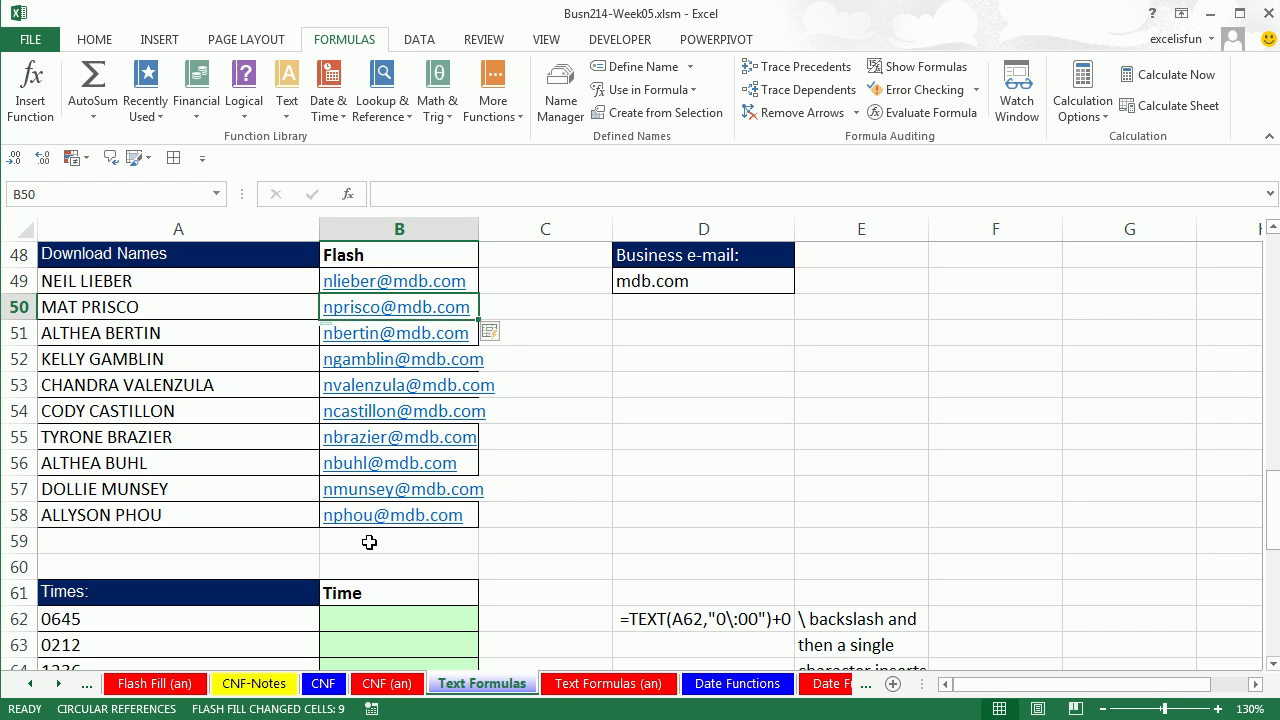
pyautogui.hotkey('ctrl', 'z')
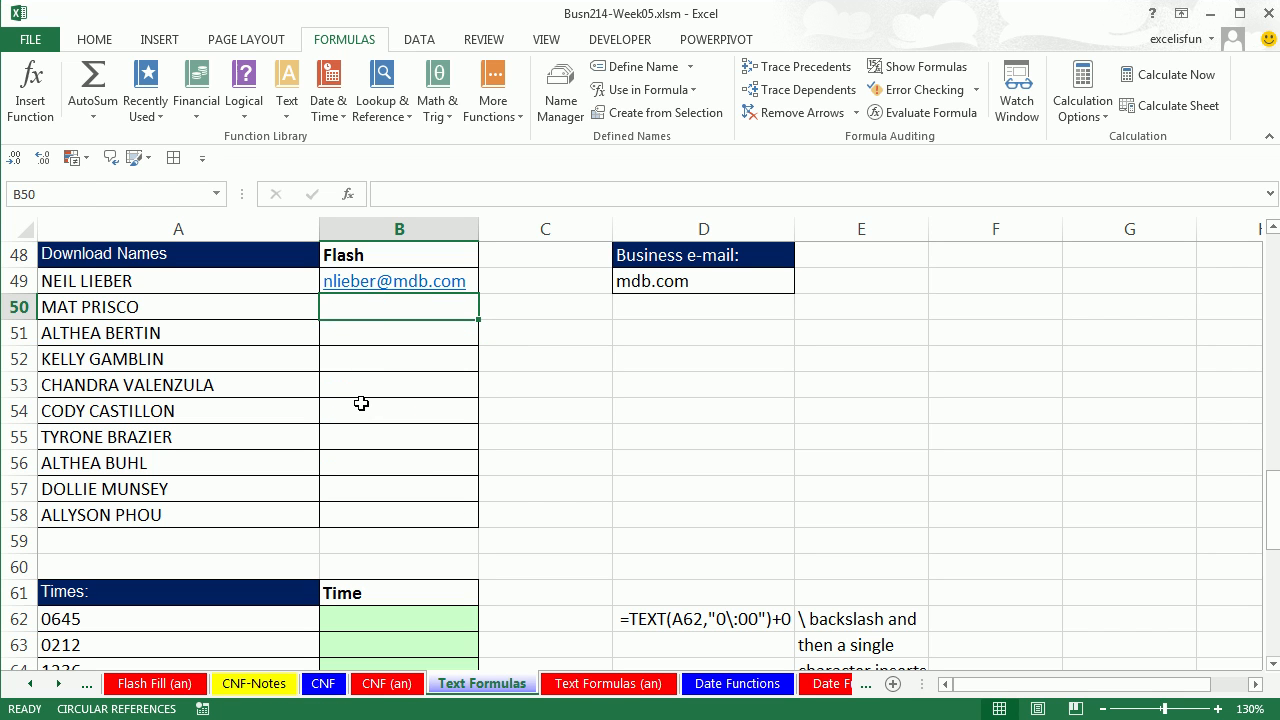
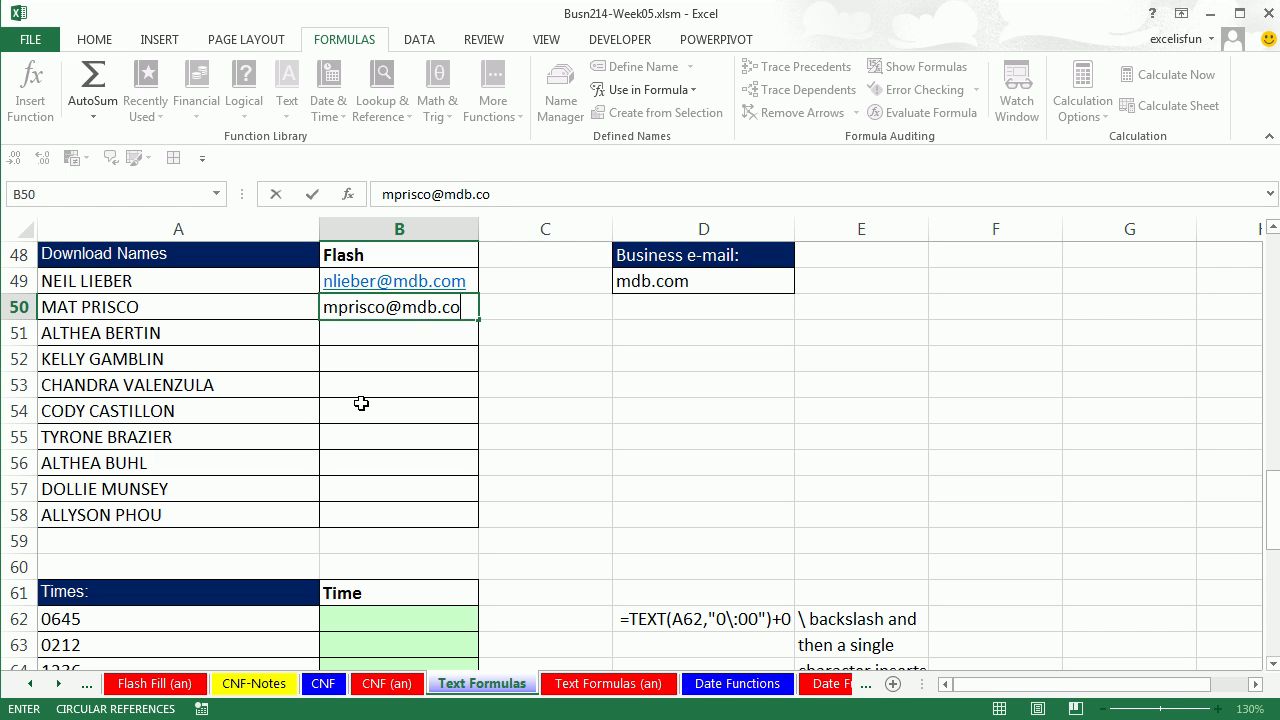
# Add a second example mdb.com alias in B50 and Flash Fill the rest through B58.
pyautogui.press('Return')
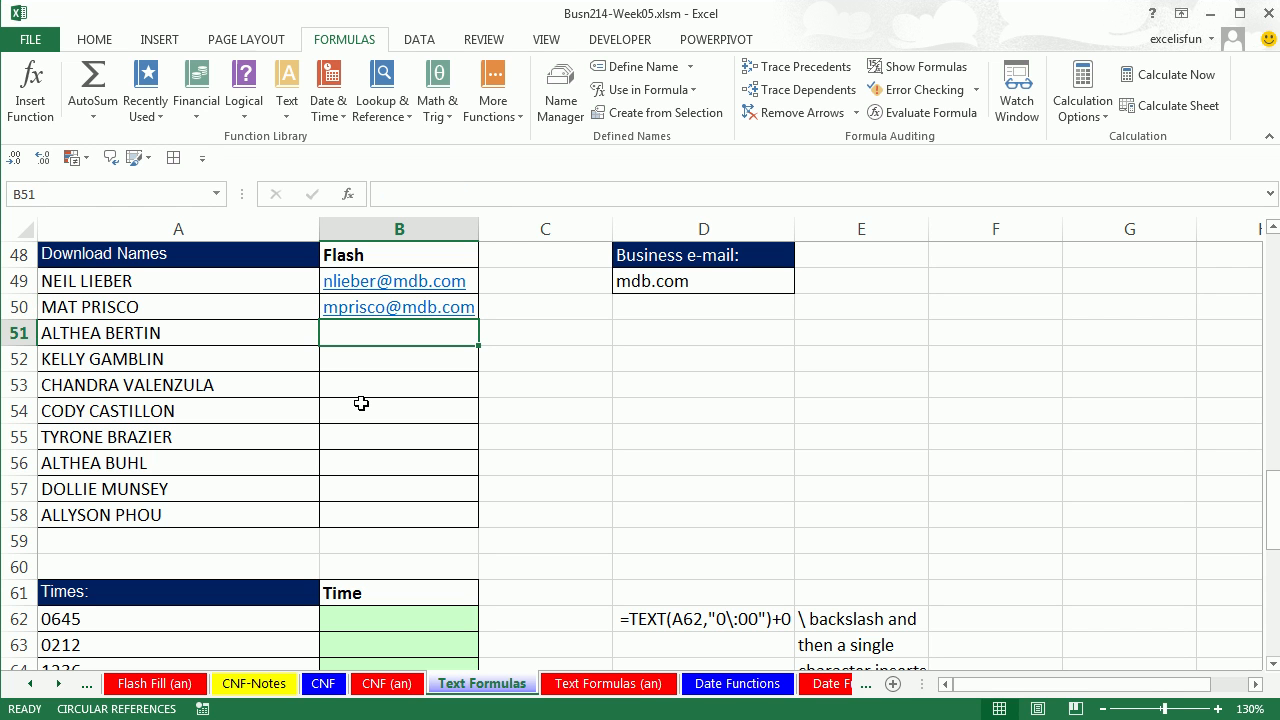
pyautogui.hotkey('ctrl', 'e')
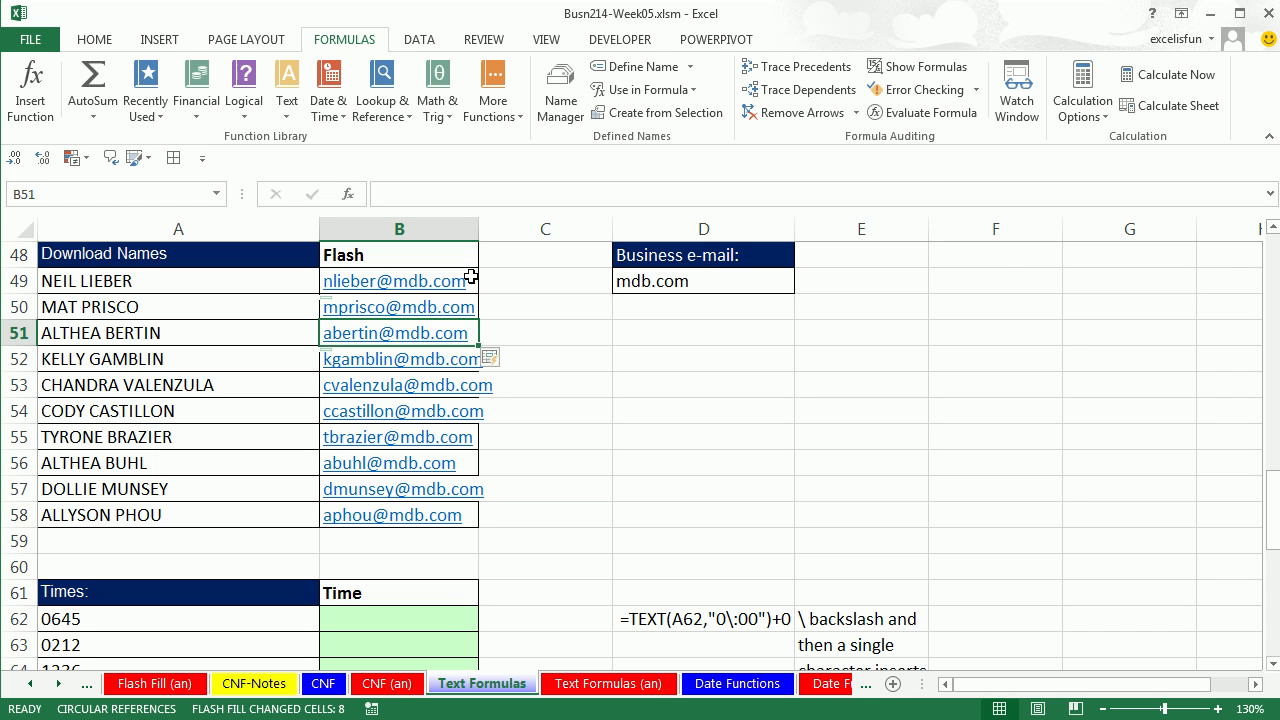
pyautogui.moveTo(472, 281); pyautogui.dragTo(456, 512)
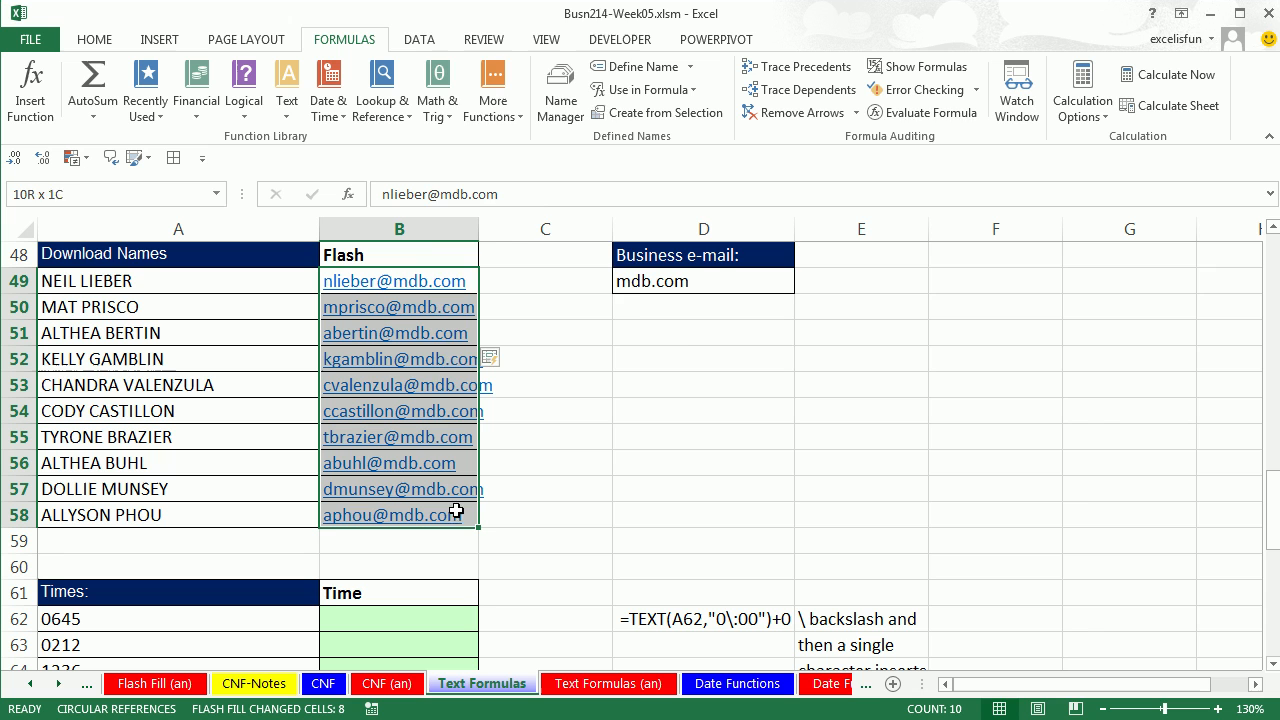
# Remove the hyperlinks from the e-mail addresses in B49:B58.
pyautogui.rightClick(432, 334)
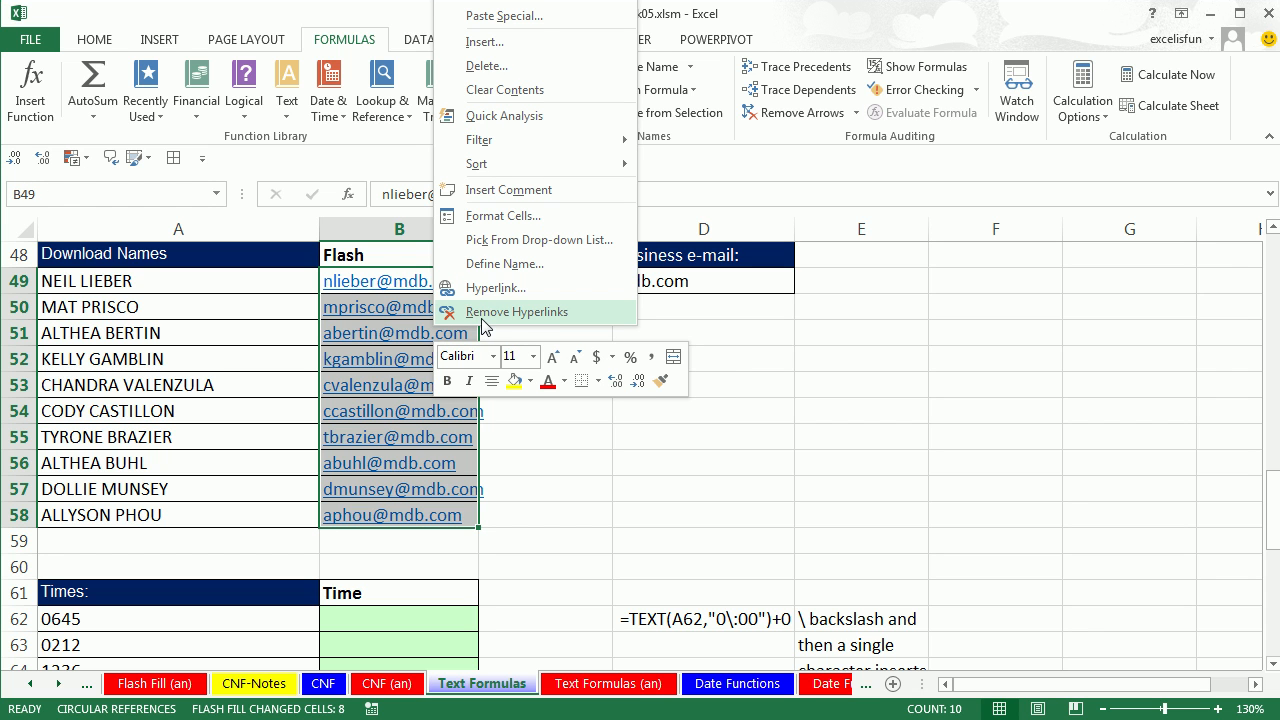
pyautogui.click(575, 313)
pyautogui.click(571, 484)
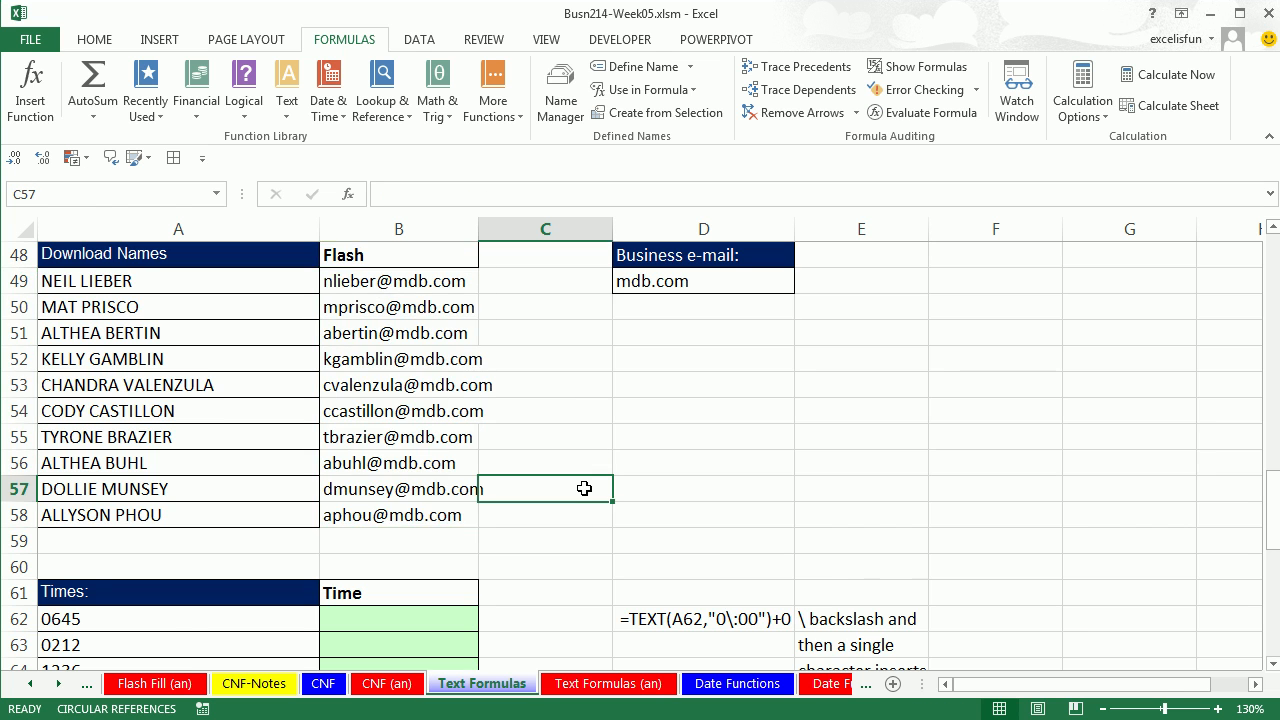
# Scroll to the Time table and select B62, beside the 0645 time.
pyautogui.scroll(-2, 584, 488)
pyautogui.scroll(-1, 584, 489)
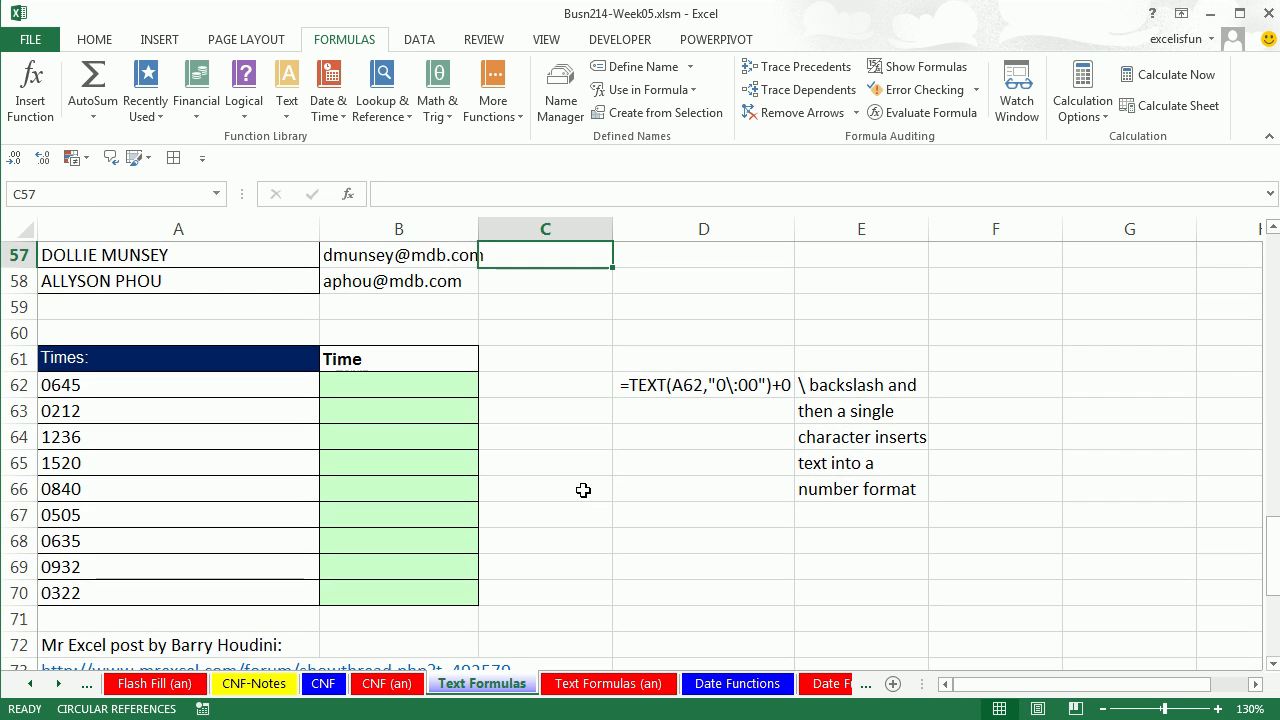
pyautogui.scroll(-3, 583, 490)
pyautogui.scroll(3, 583, 490)
pyautogui.click(414, 389)
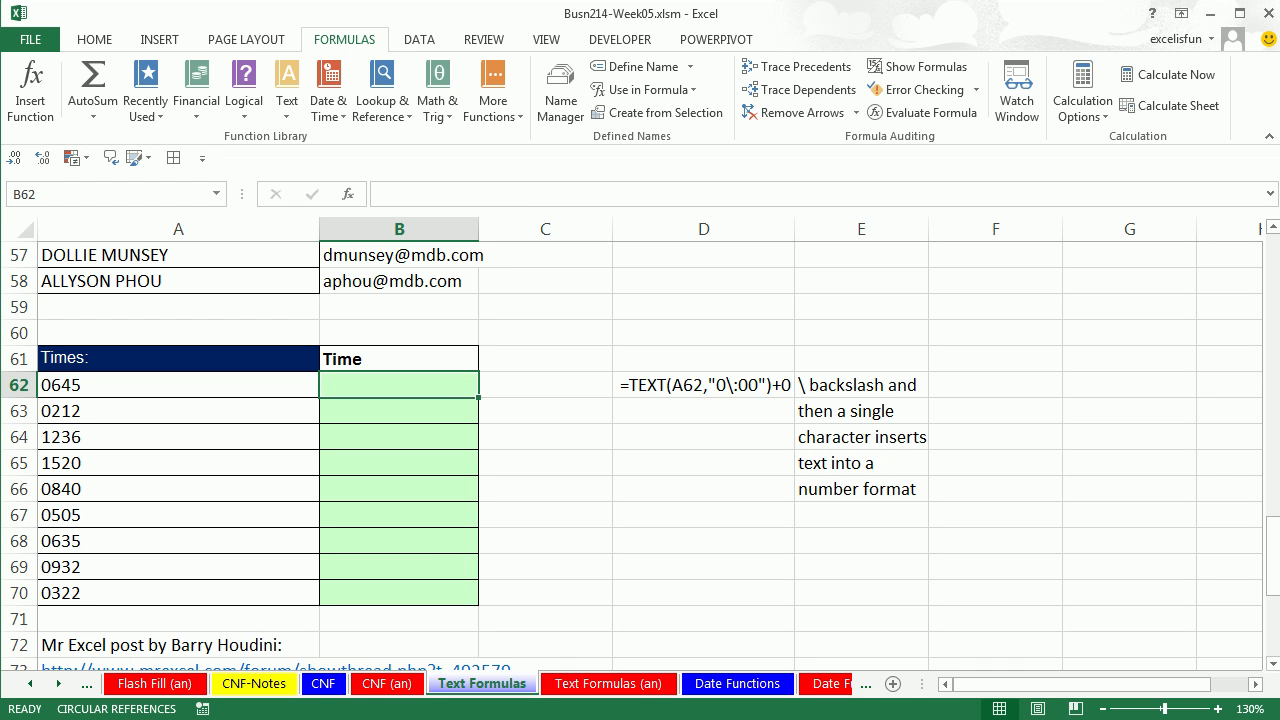
pyautogui.click(1272, 664)
pyautogui.click(1272, 664)
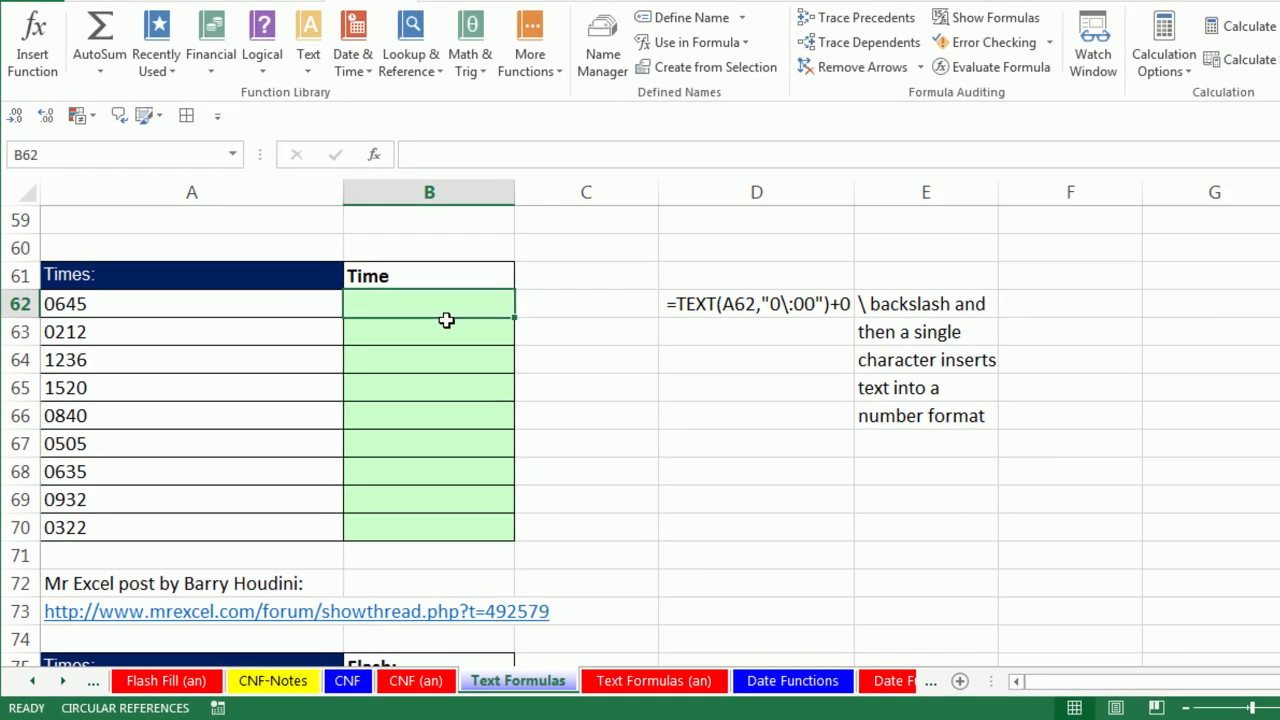
# Enter a first TEXT formula in B62 converting A62 with format "0:00".
pyautogui.write('=')
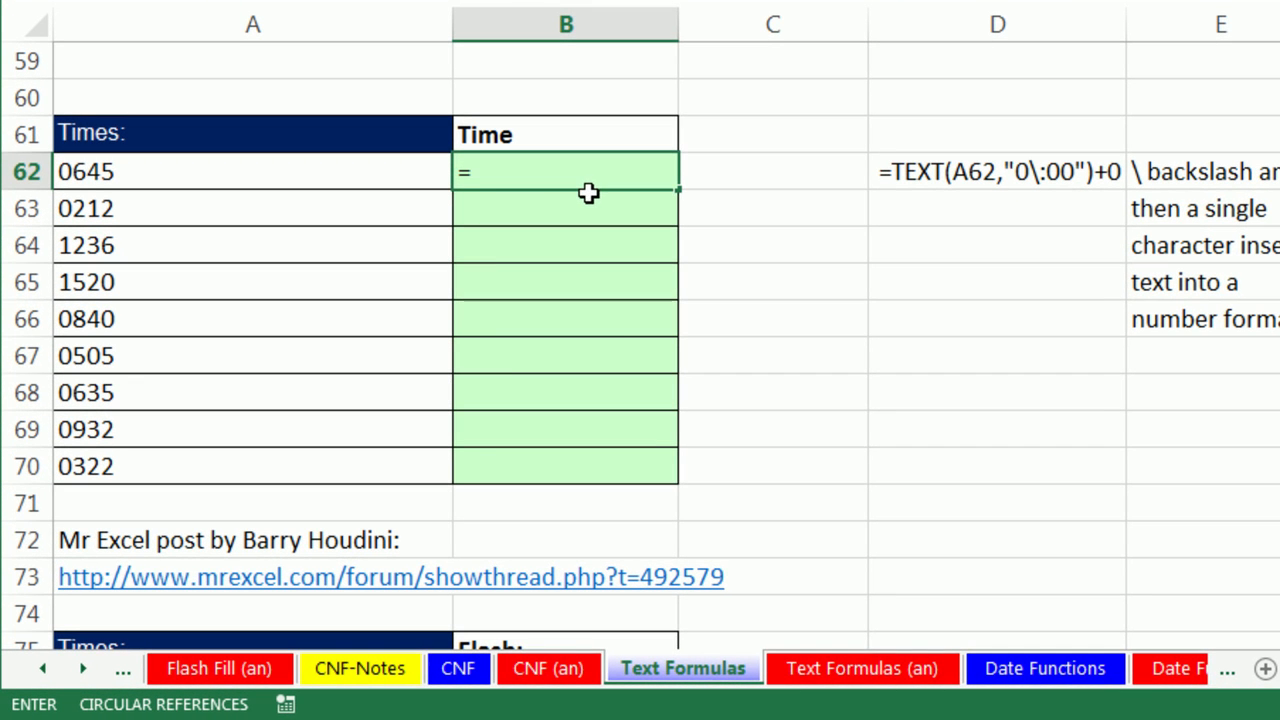
pyautogui.write('text')
pyautogui.press('Tab')
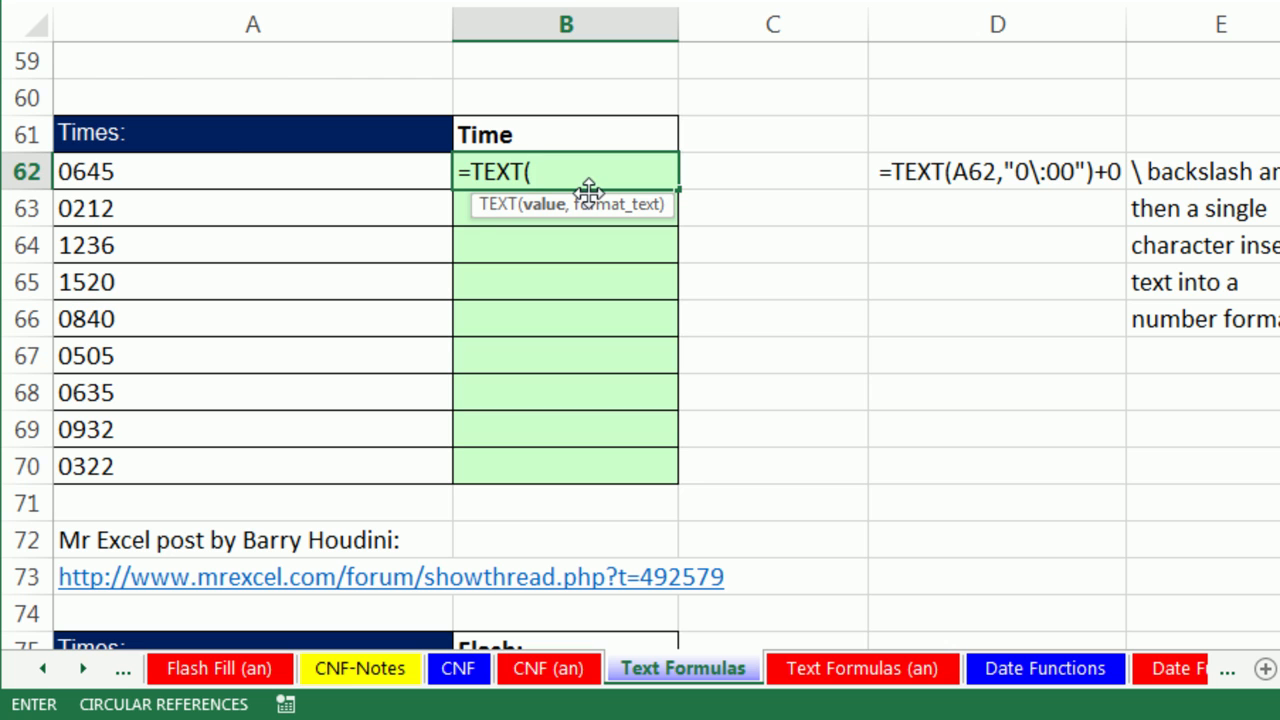
pyautogui.click(210, 171)
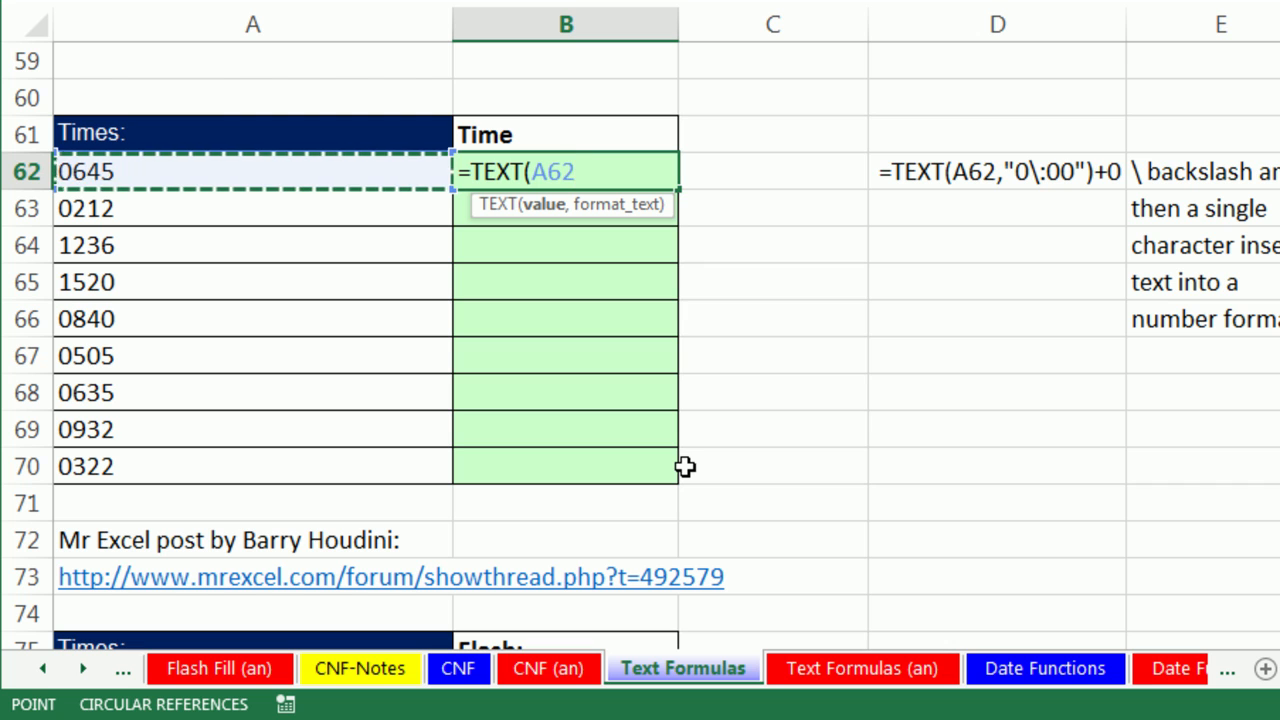
pyautogui.write(',"0')
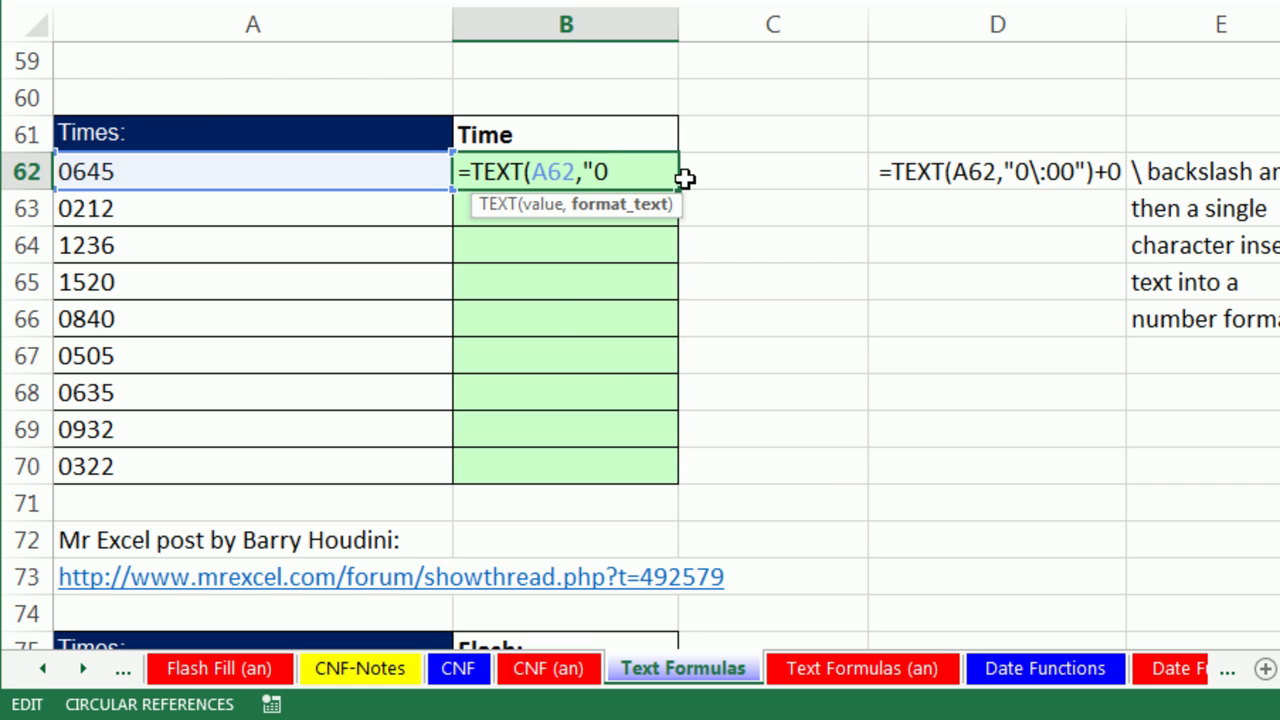
pyautogui.write(':00")')
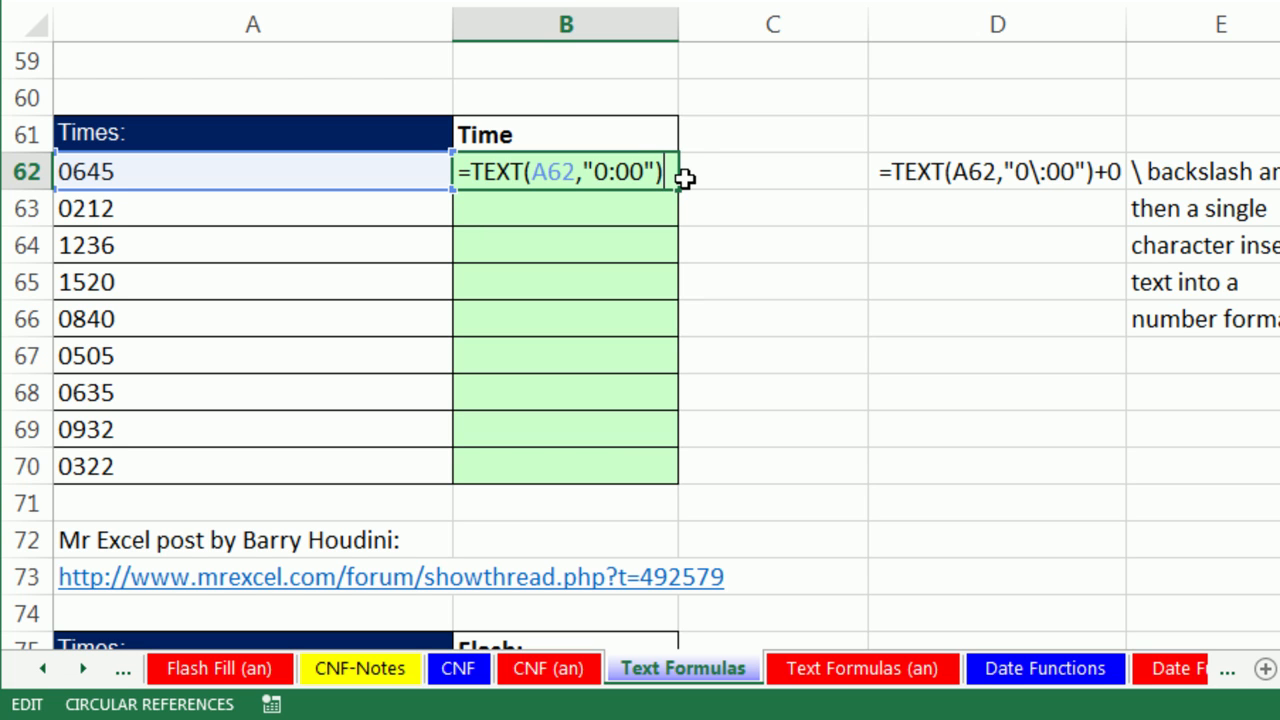
pyautogui.hotkey('ctrl', 'Return')
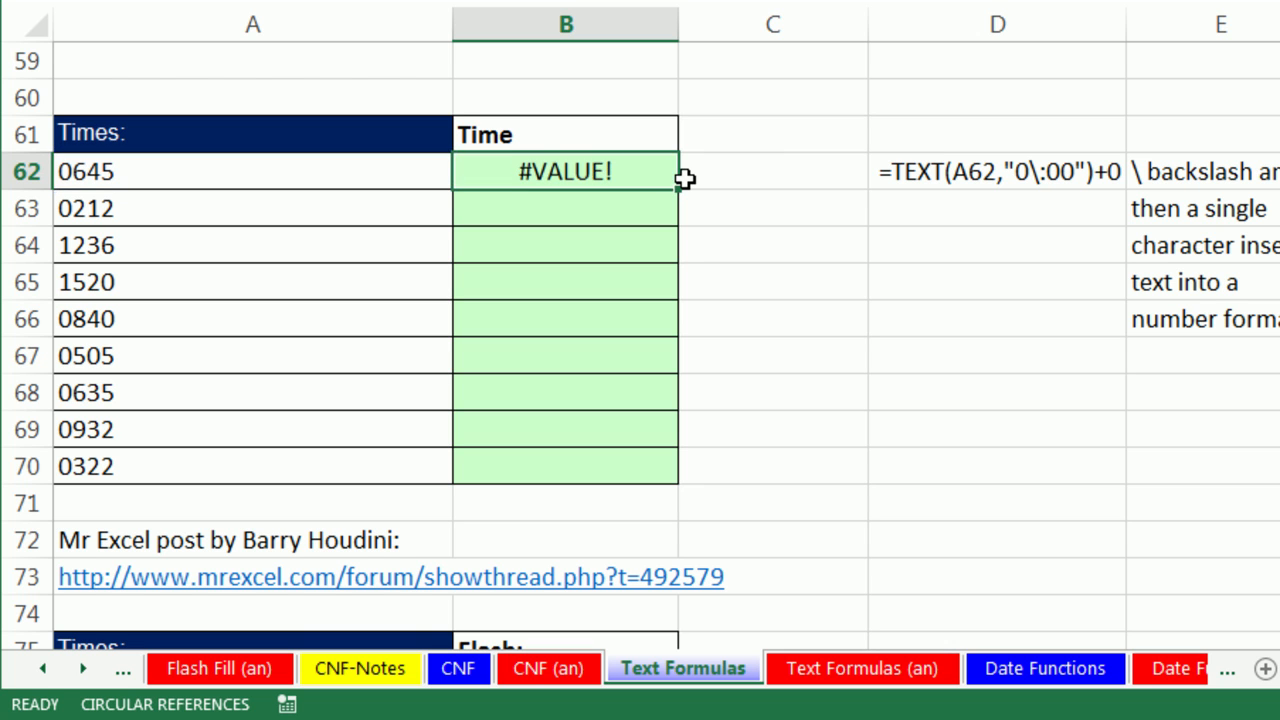
# Correct B62 to =TEXT(A62,"0\:00") and fill it down to B70.
pyautogui.doubleClick(662, 170)
pyautogui.click(609, 171)
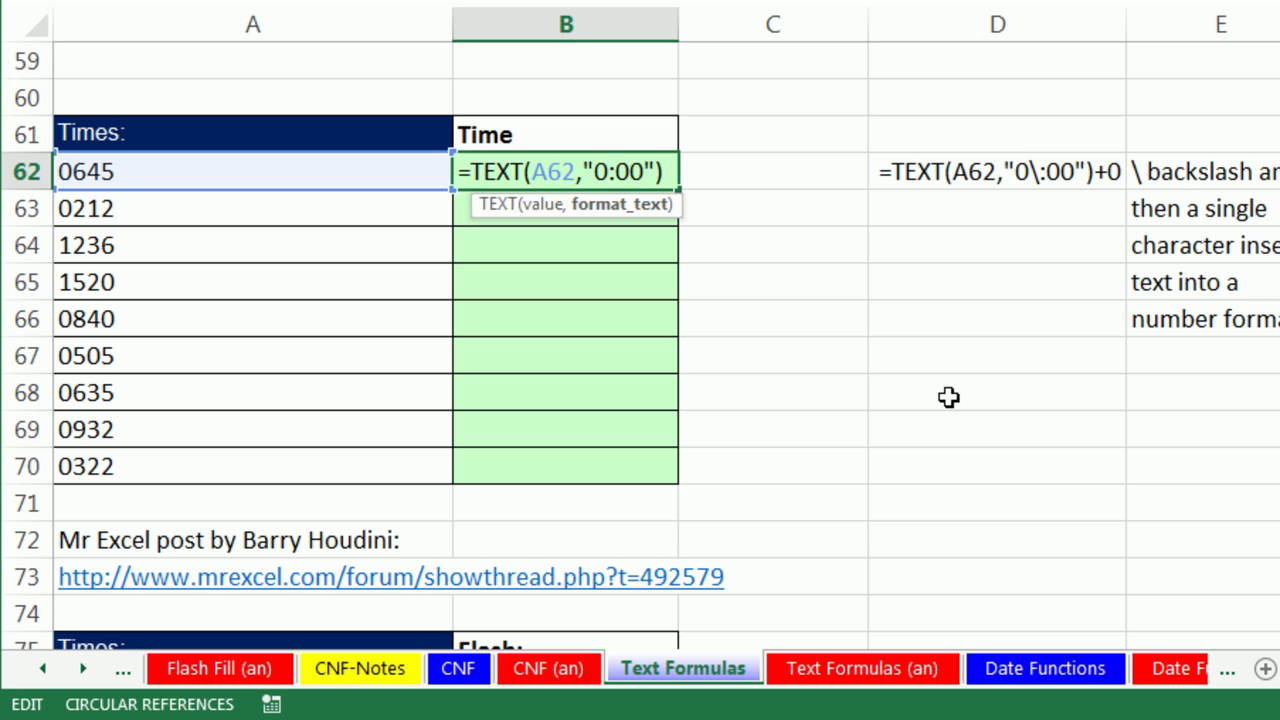
pyautogui.write('\\')
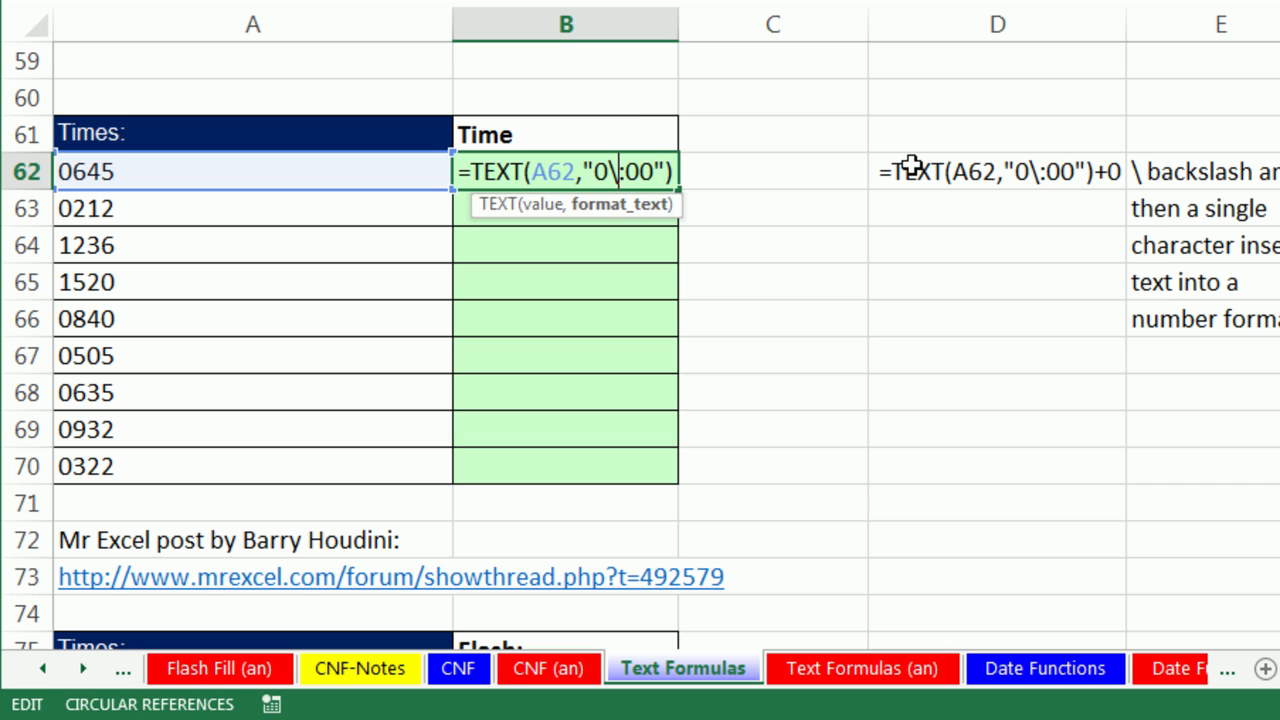
pyautogui.hotkey('ctrl', 'Return')
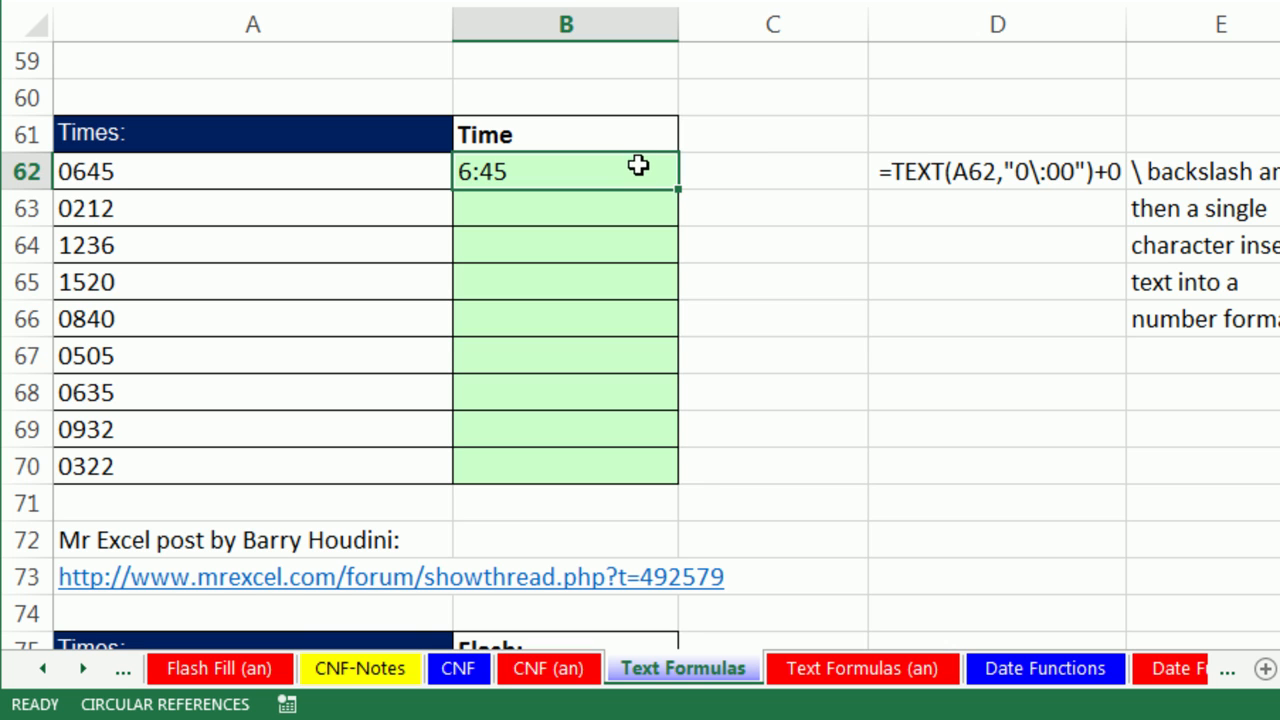
pyautogui.doubleClick(679, 189)
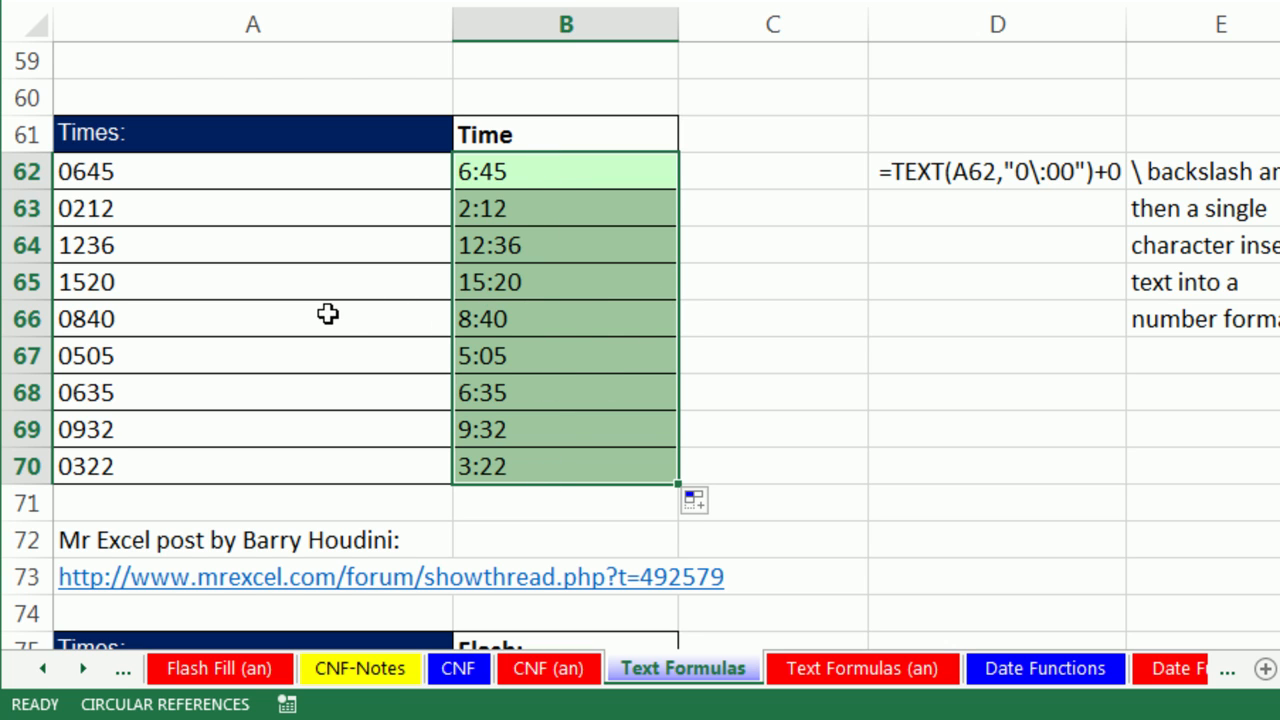
# Append +0 to B62's TEXT formula and apply it across B62:B70.
pyautogui.press('F2')
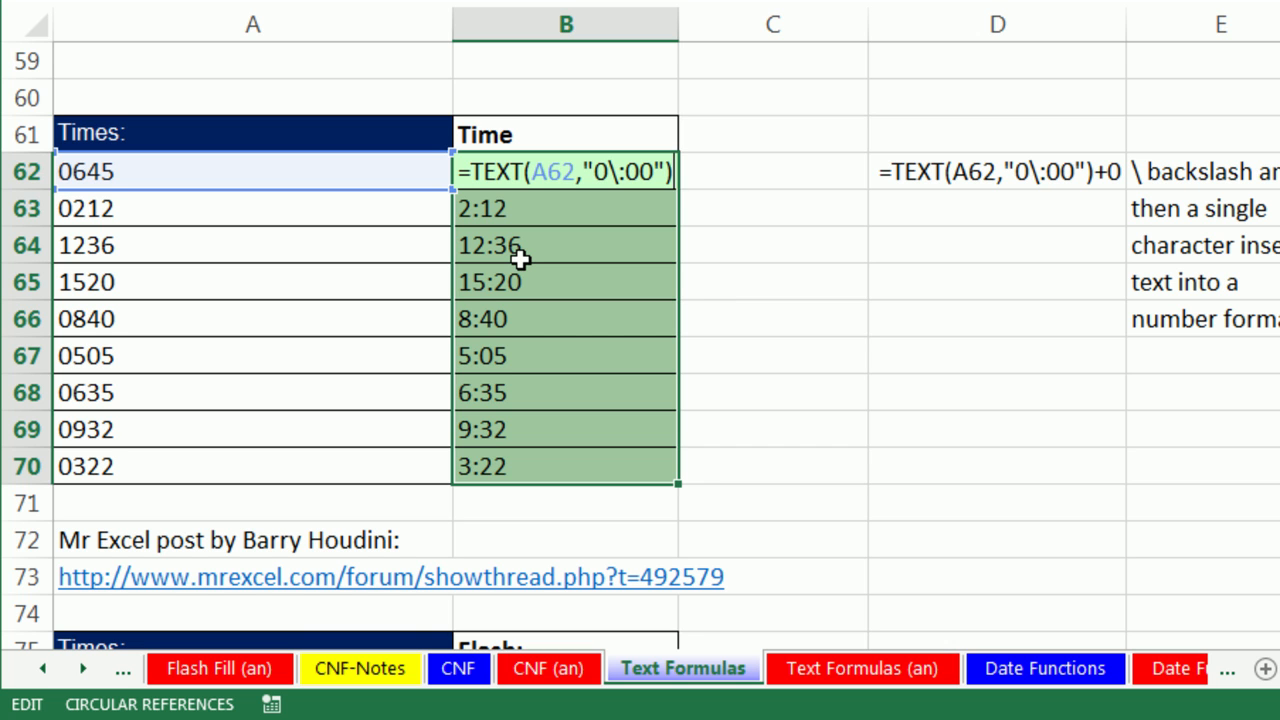
pyautogui.write('+0')
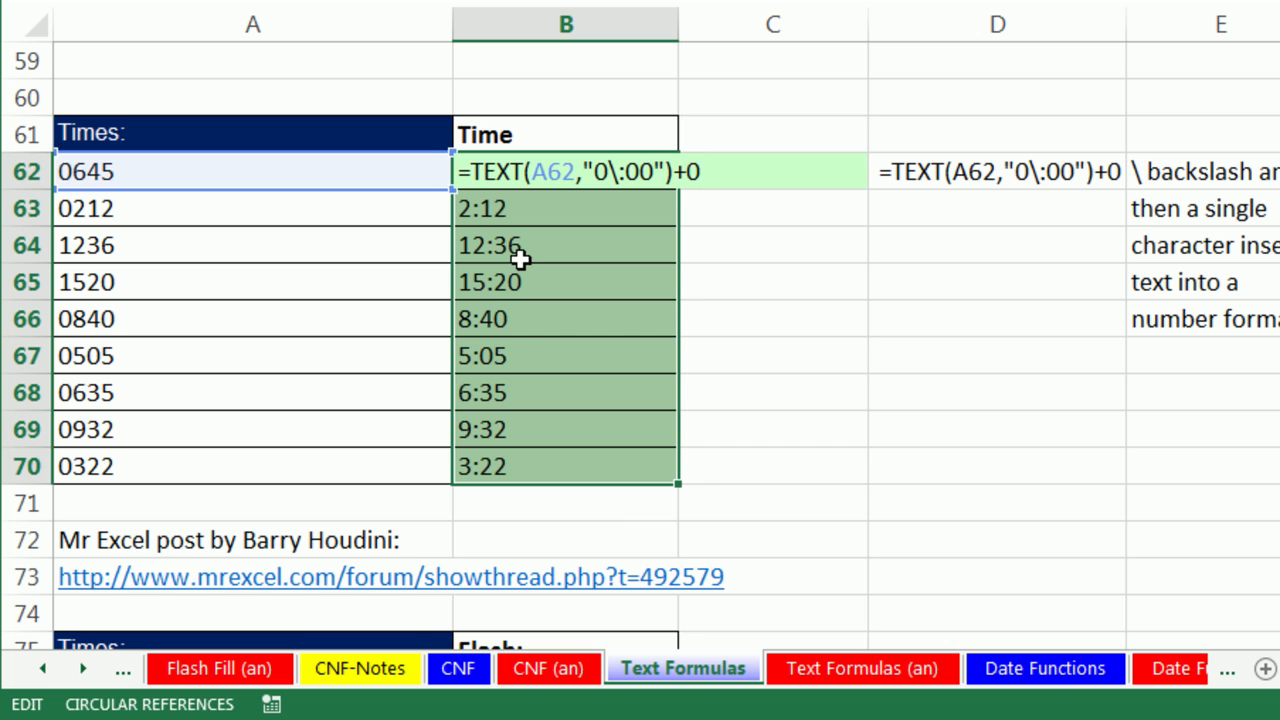
pyautogui.hotkey('ctrl', 'Return')
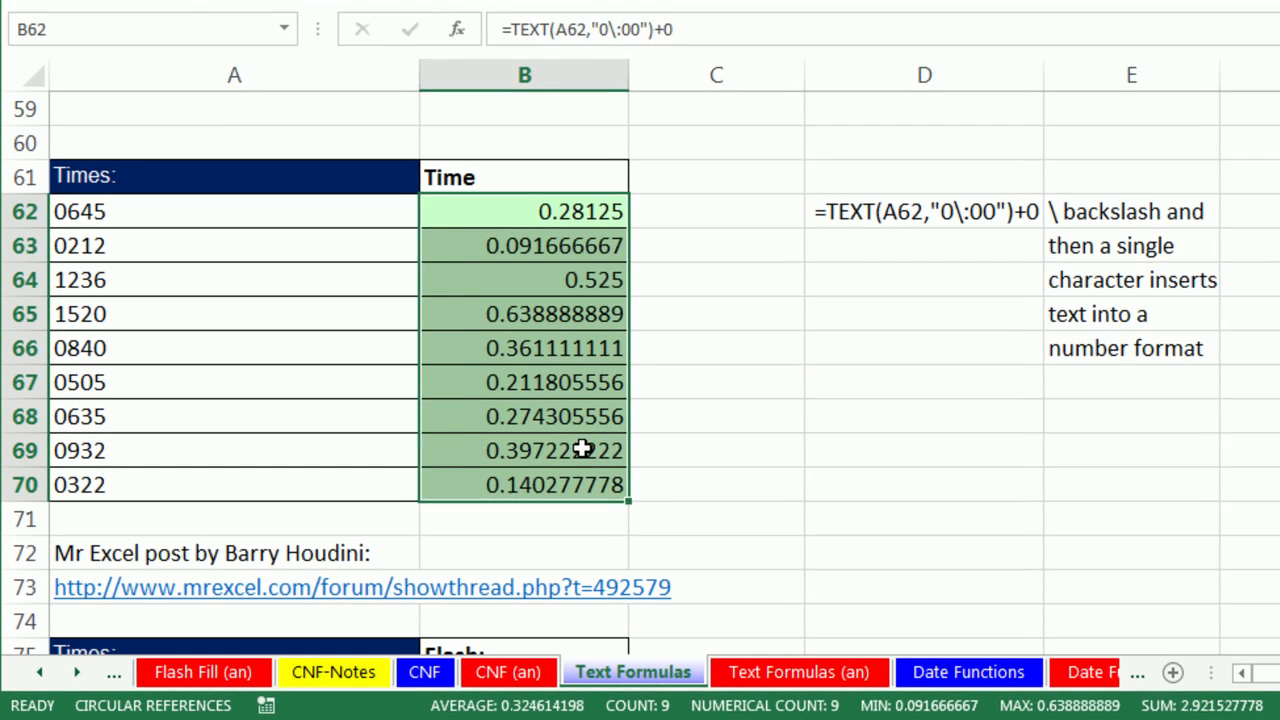
# Format B62:B70 with the Time number format, showing 6:45:00 AM through 3:22:00 AM.
pyautogui.hotkey('ctrl', '1')
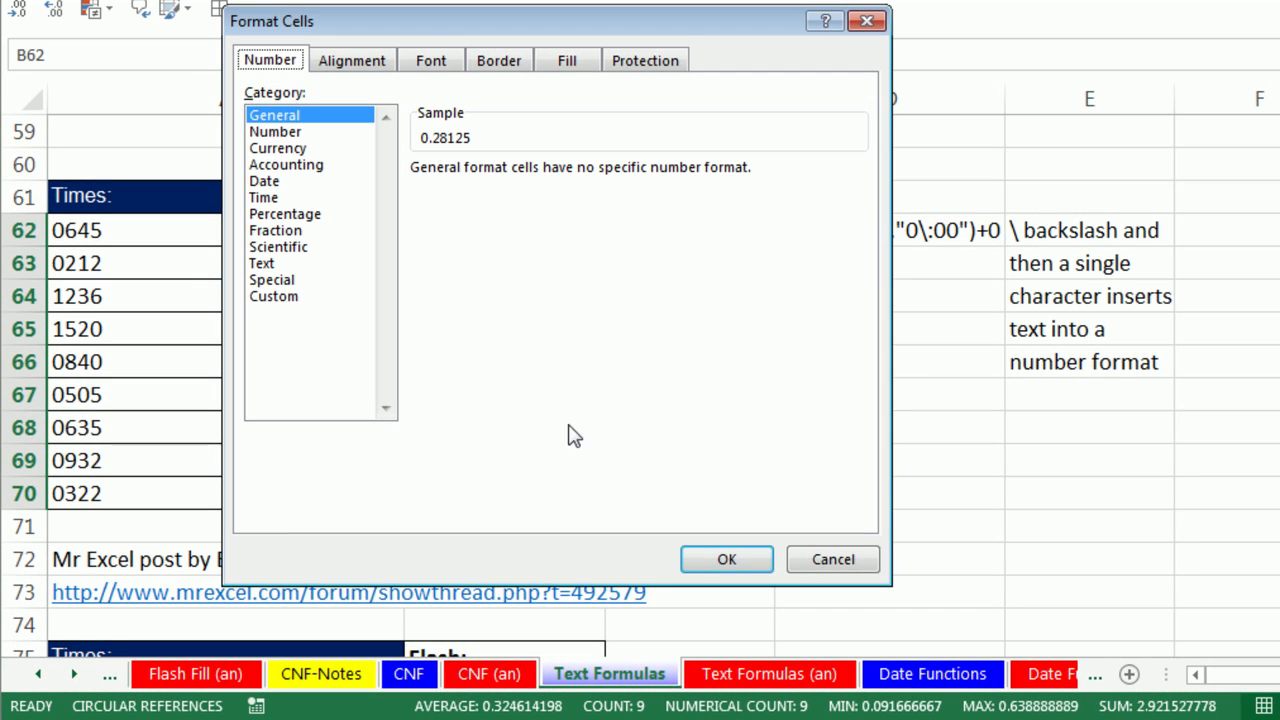
pyautogui.click(263, 200)
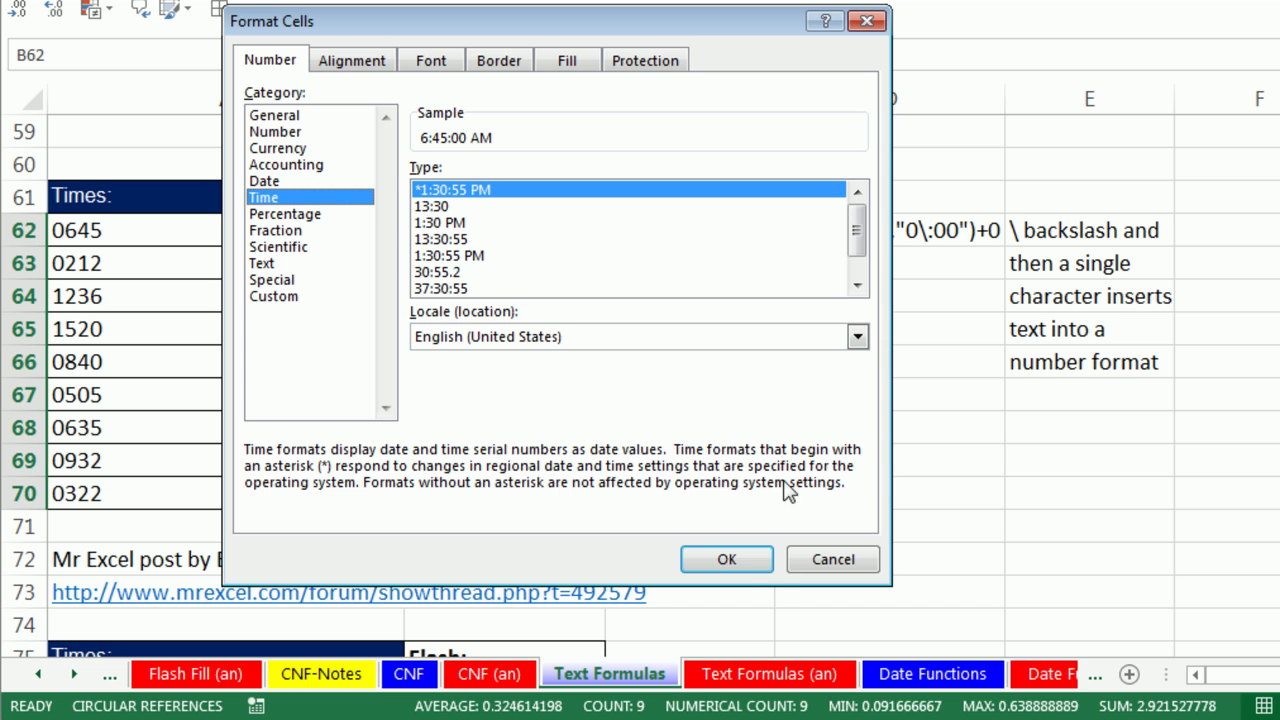
pyautogui.click(740, 559)
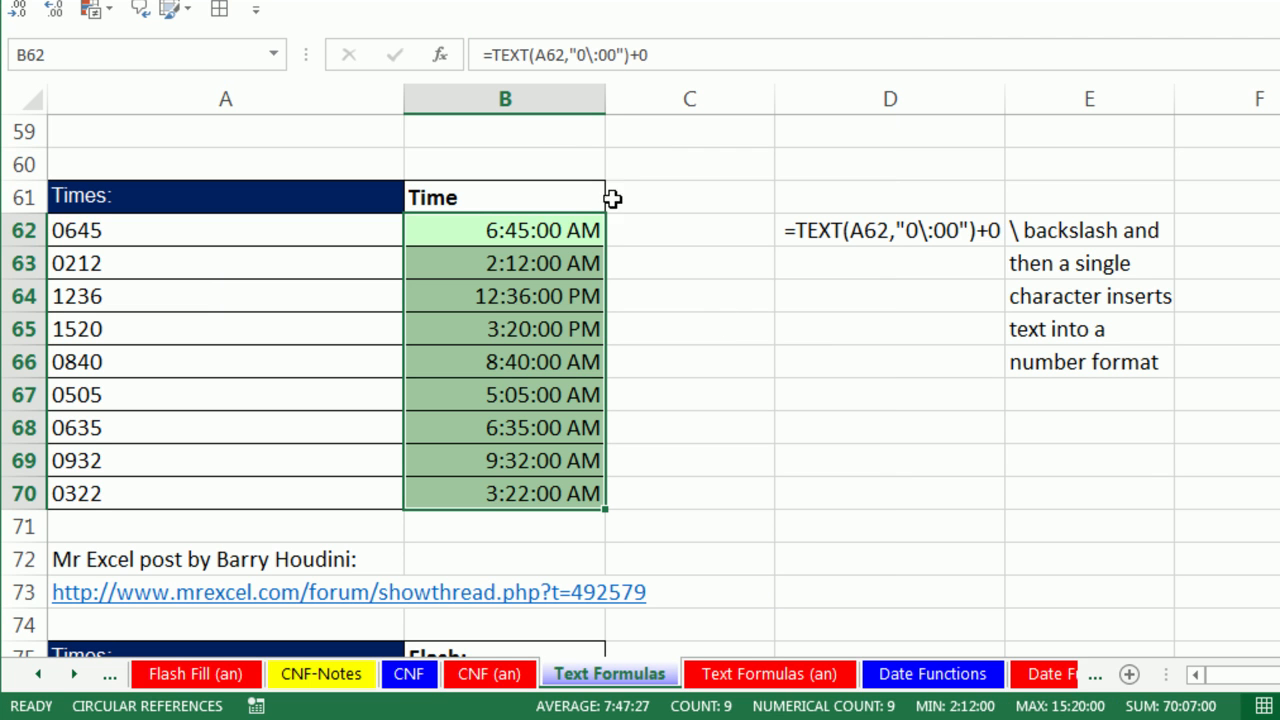
pyautogui.doubleClick(552, 230)
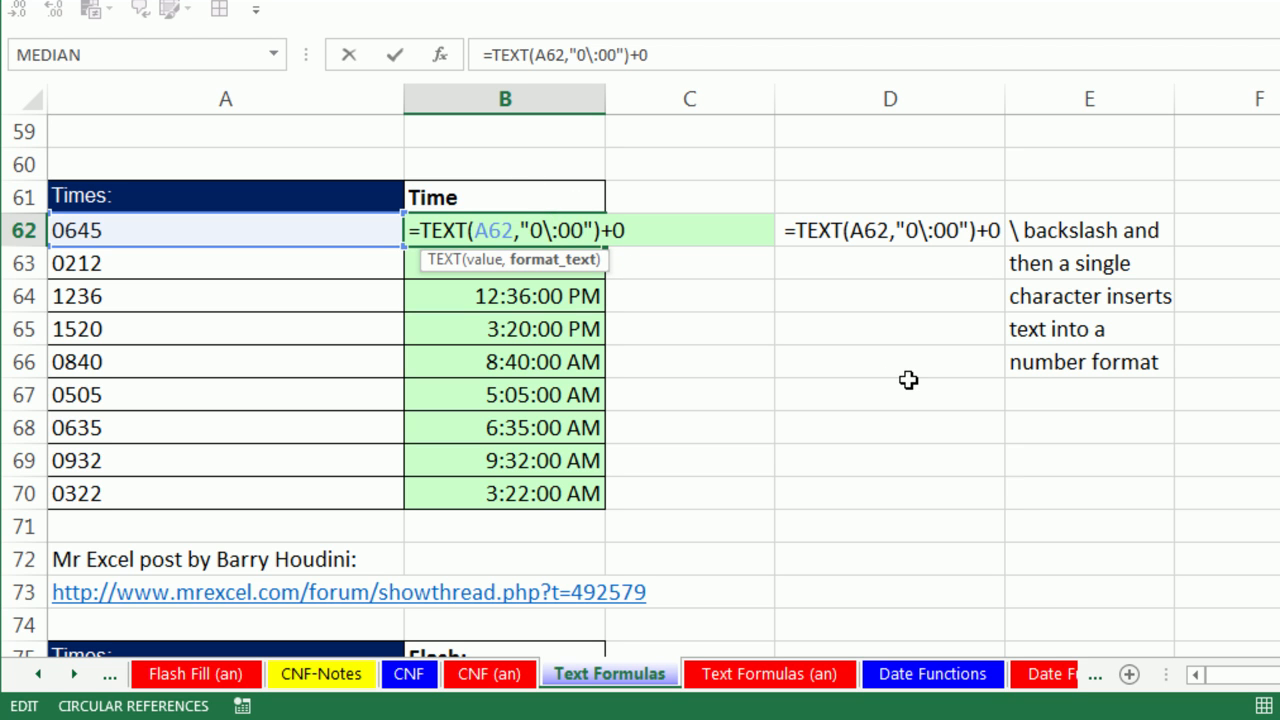
pyautogui.press('Escape')
pyautogui.scroll(-3, 809, 380)
pyautogui.scroll(-1, 540, 451)
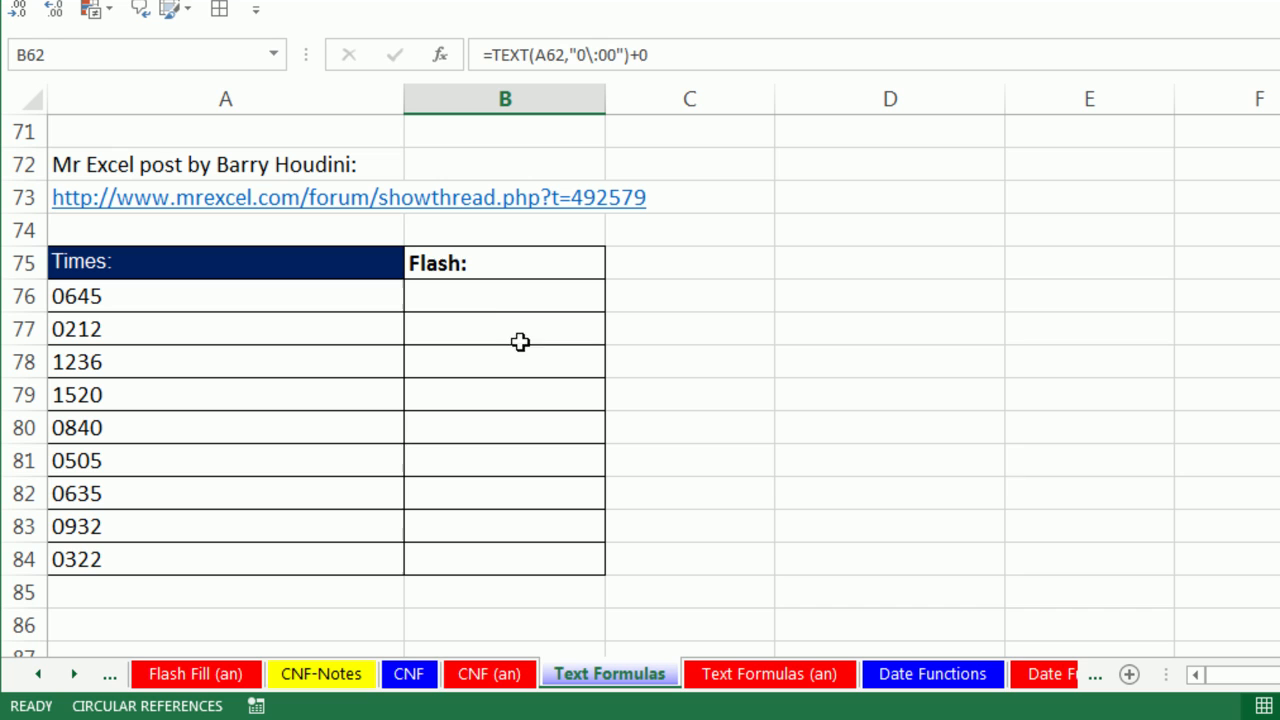
# Try Flash Fill from a 6:45 example in B76, then clear the wrong results in B76:B84.
pyautogui.click(482, 298)
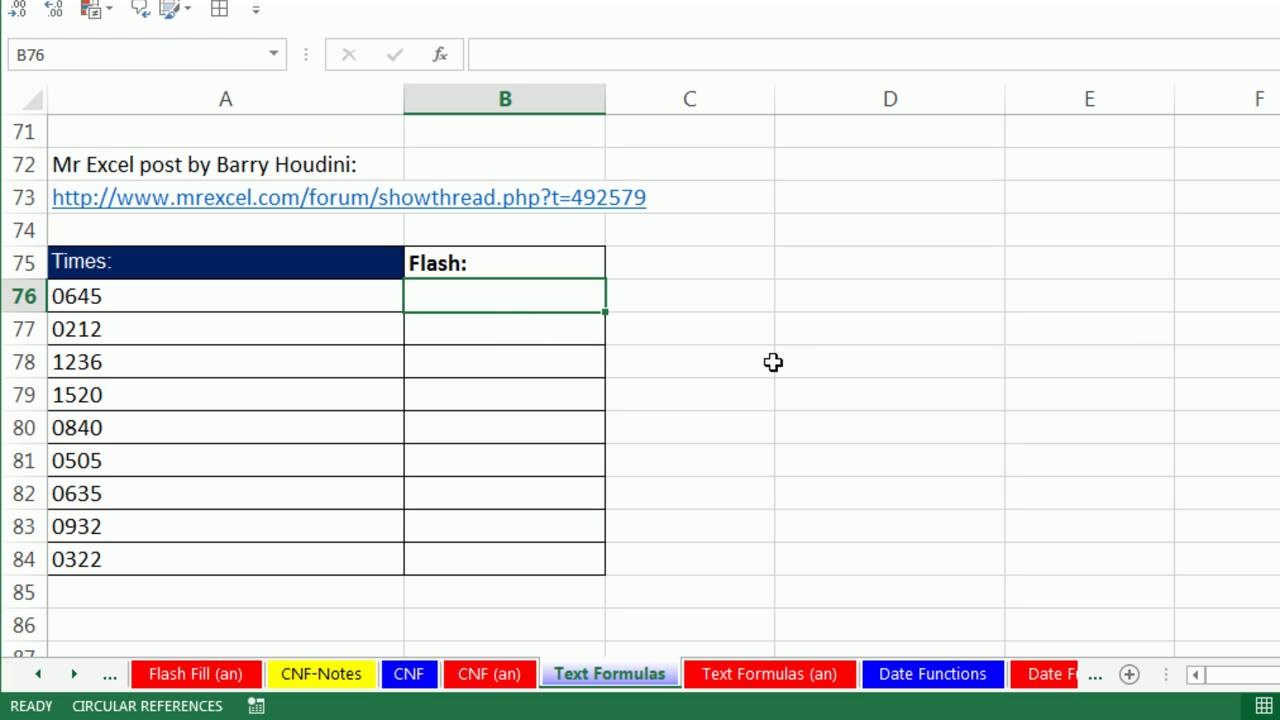
pyautogui.write('6')
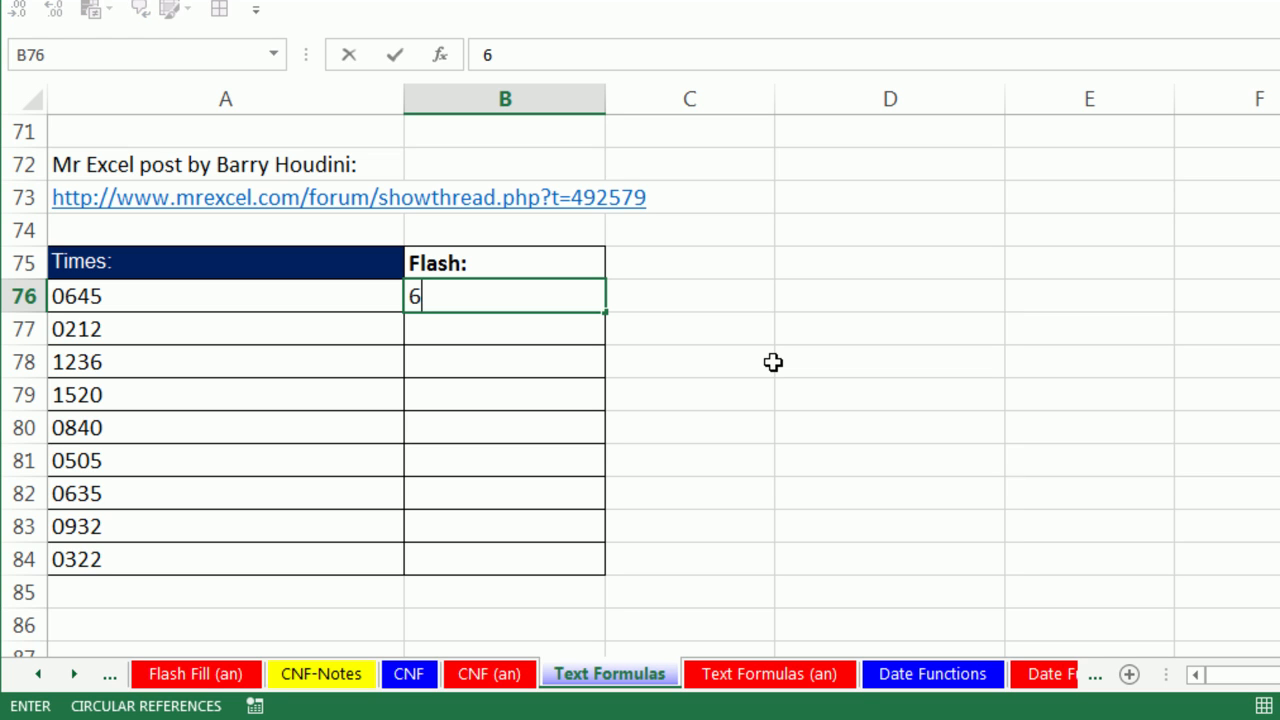
pyautogui.write(':45')
pyautogui.press('Return')
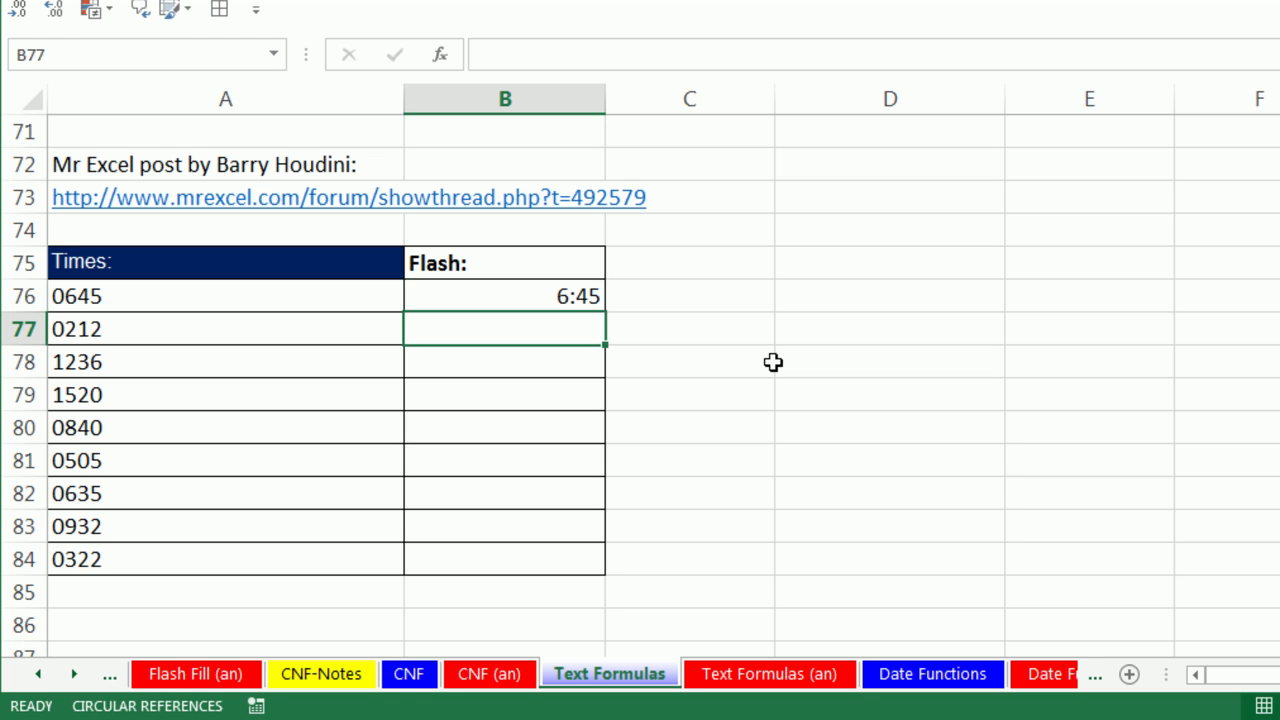
pyautogui.hotkey('ctrl', 'e')
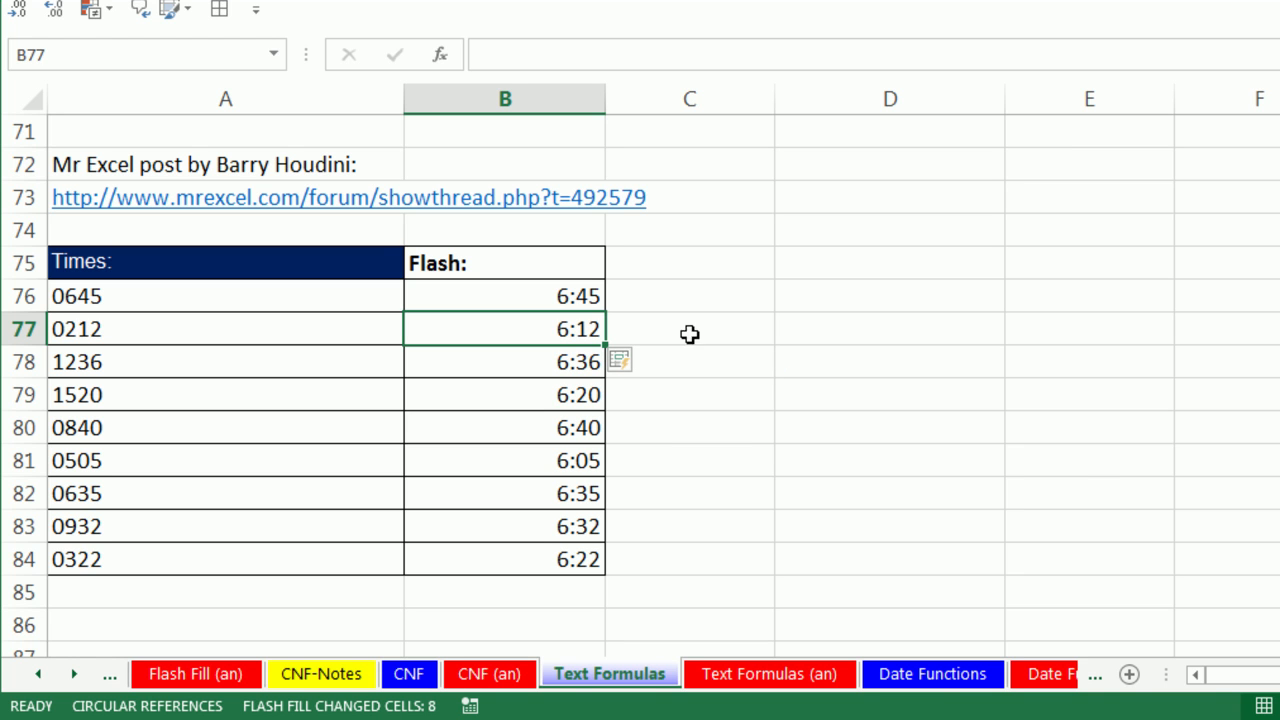
pyautogui.moveTo(567, 303); pyautogui.dragTo(567, 566)
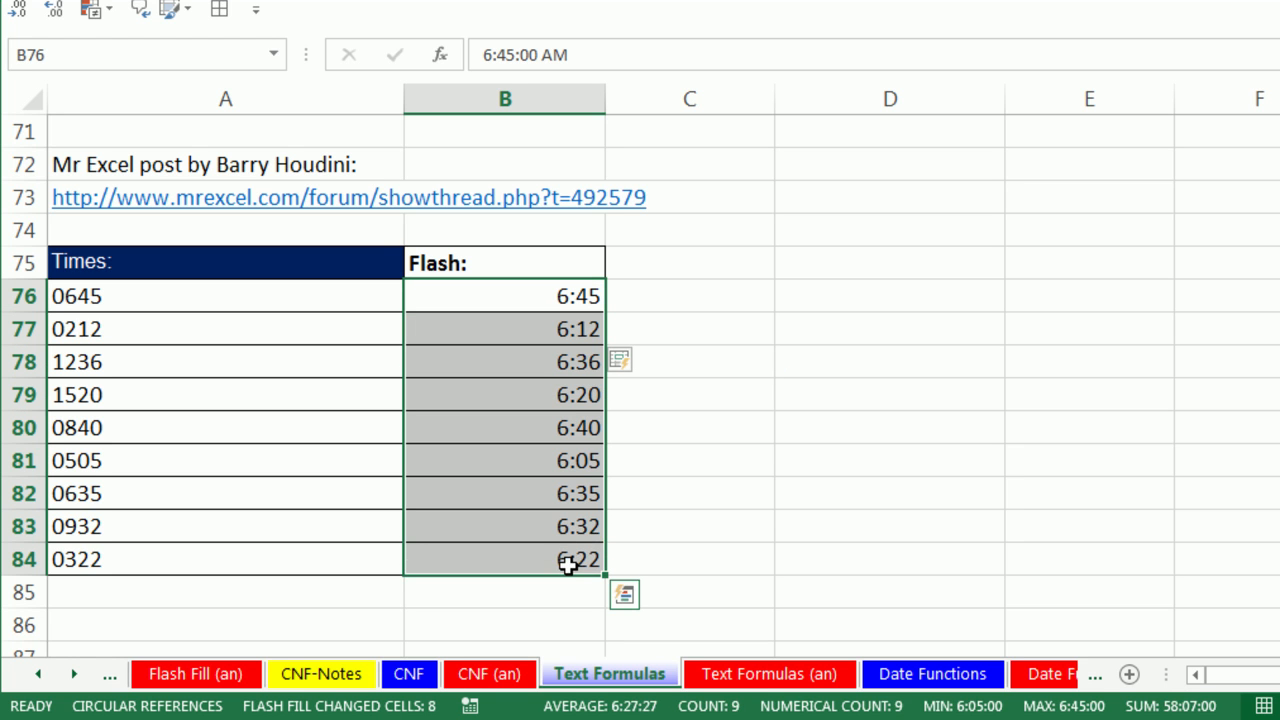
pyautogui.press('Delete')
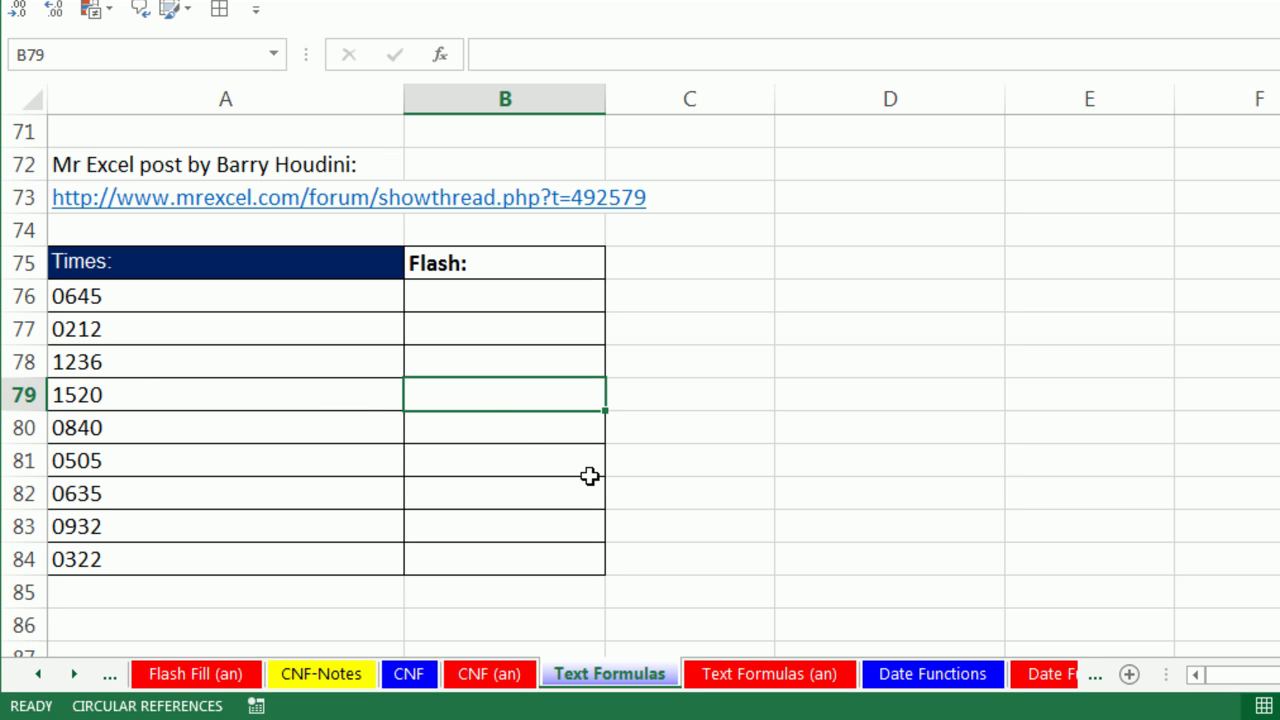
# Flash Fill B76:B84 from a 15:20 example in B79, then switch to the CNF sheet.
pyautogui.write('15:20')
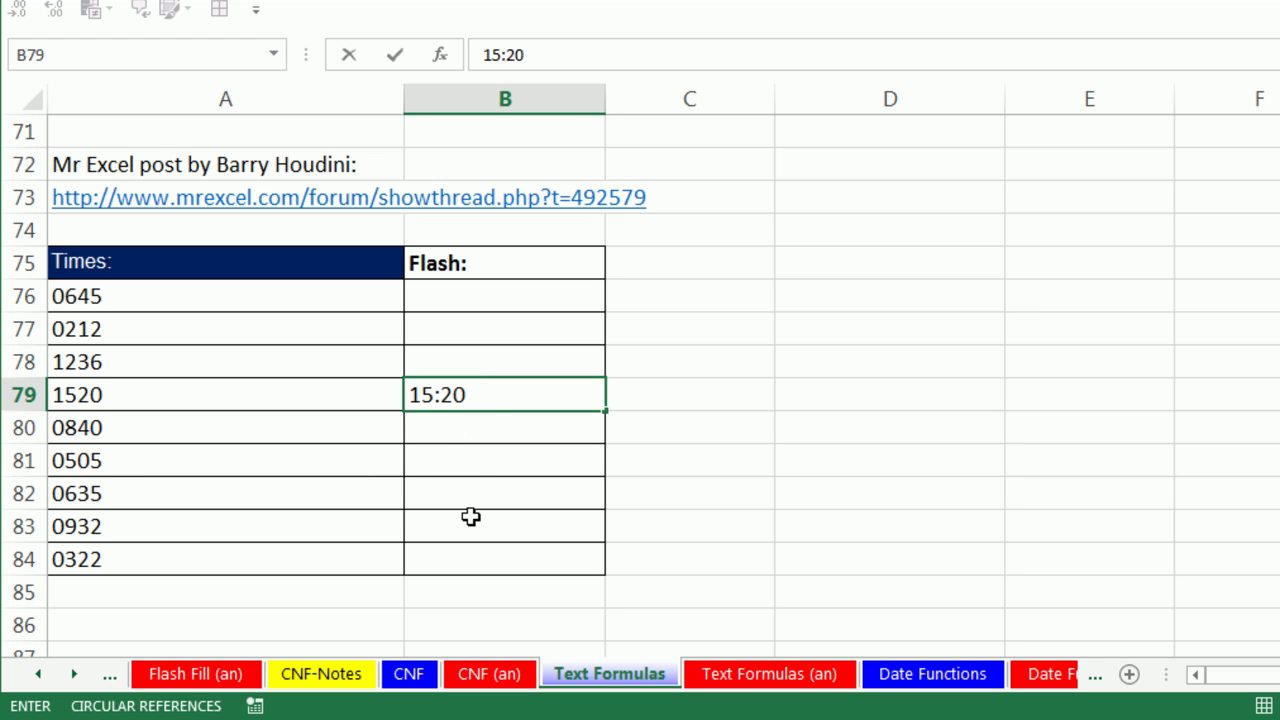
pyautogui.hotkey('ctrl', 'Return')
pyautogui.hotkey('ctrl', 'e')
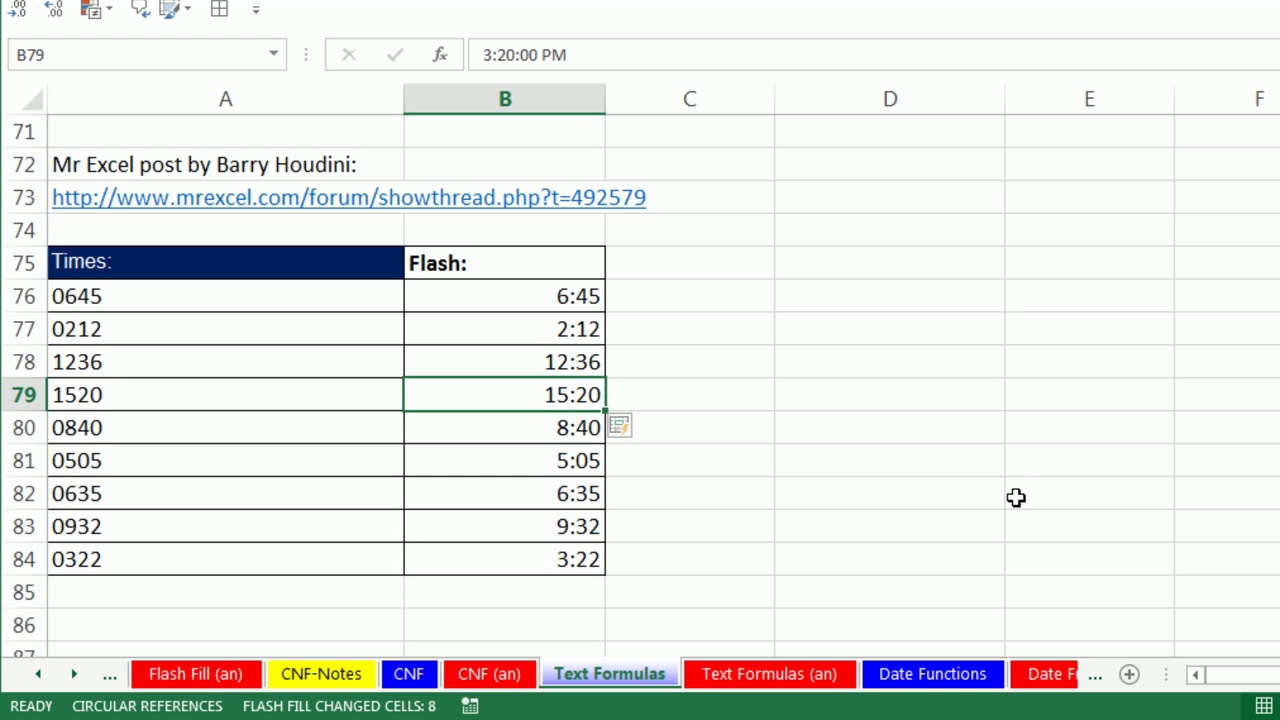
pyautogui.scroll(2, 1004, 515)
pyautogui.scroll(1, 803, 374)
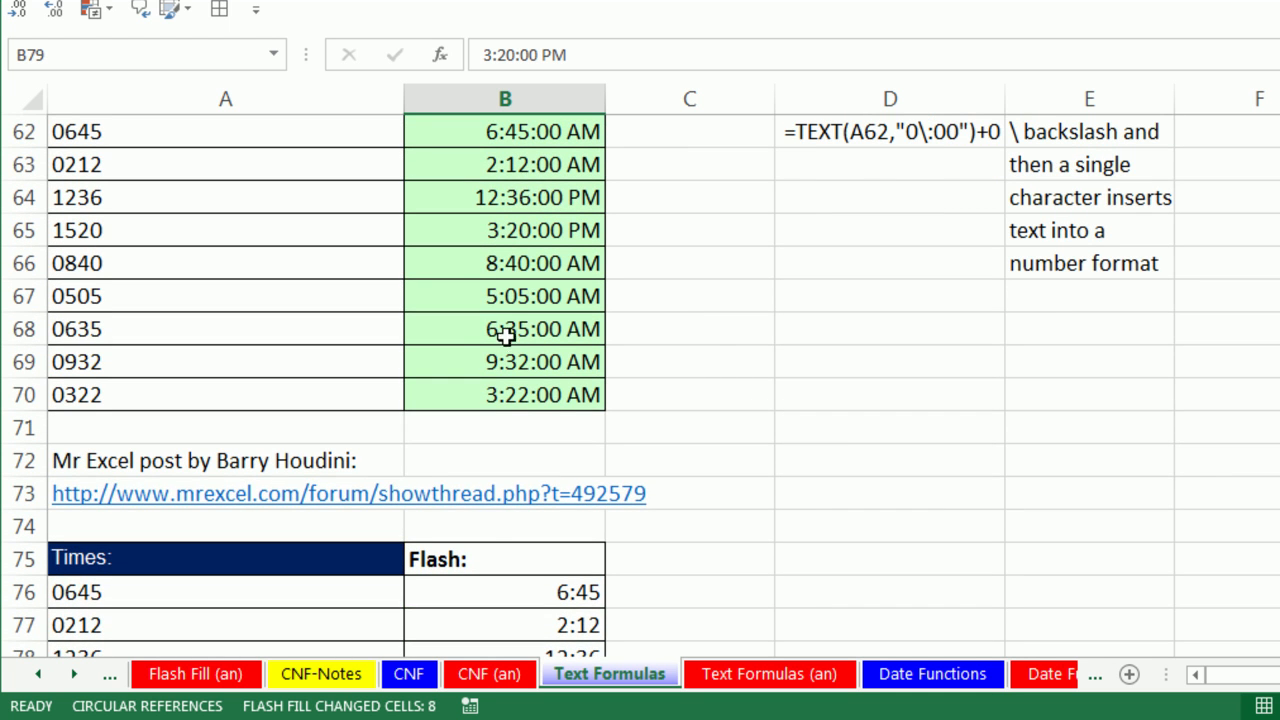
pyautogui.scroll(1, 537, 351)
pyautogui.scroll(5, 686, 477)
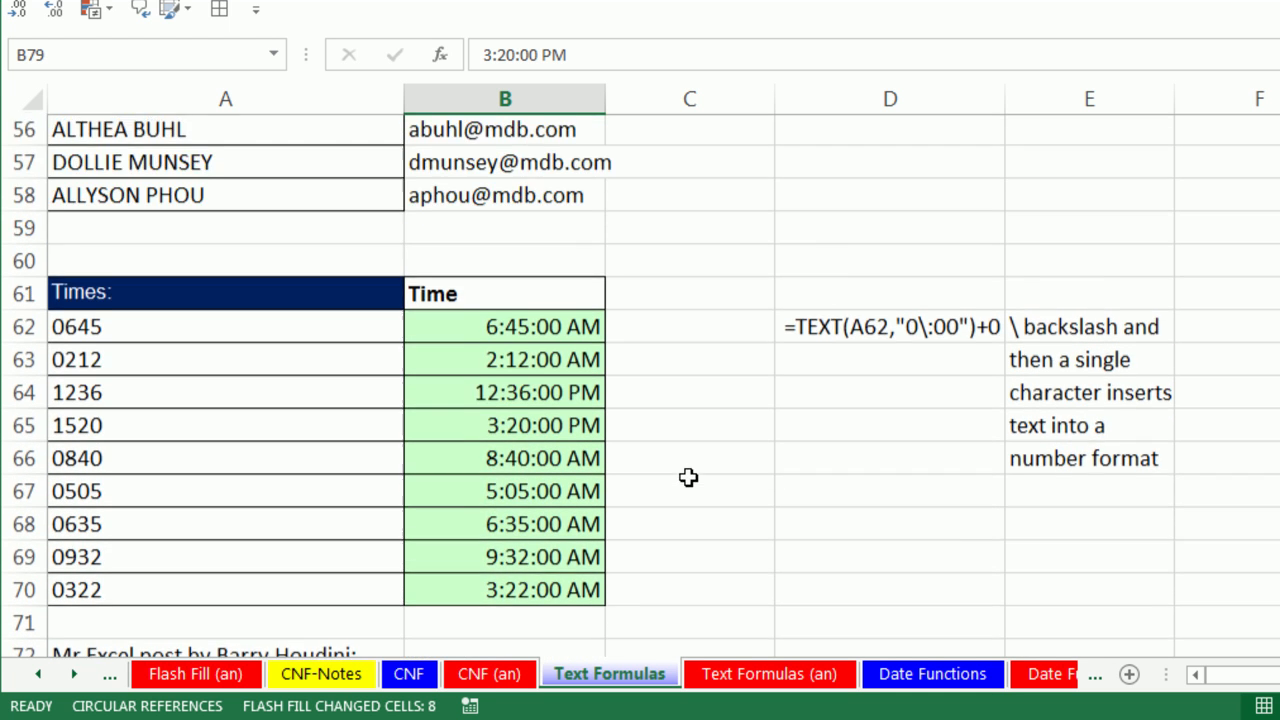
pyautogui.scroll(14, 760, 529)
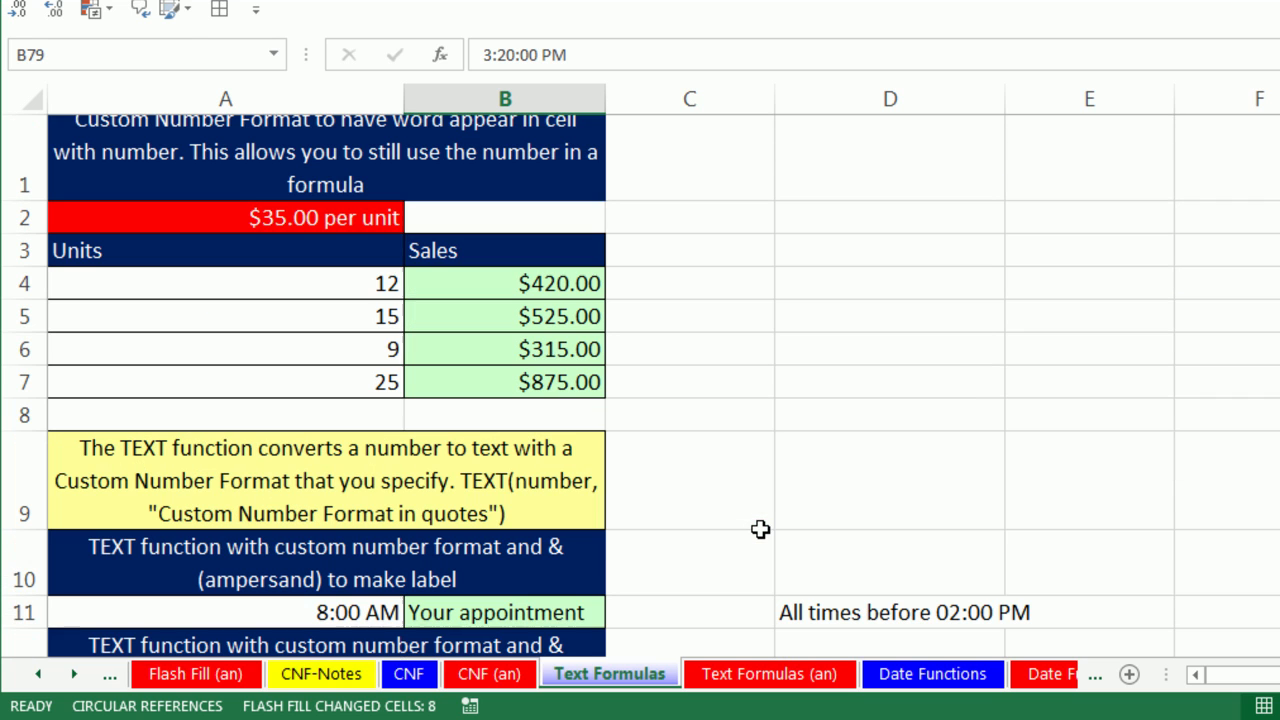
pyautogui.click(408, 674)
pyautogui.scroll(4, 934, 480)
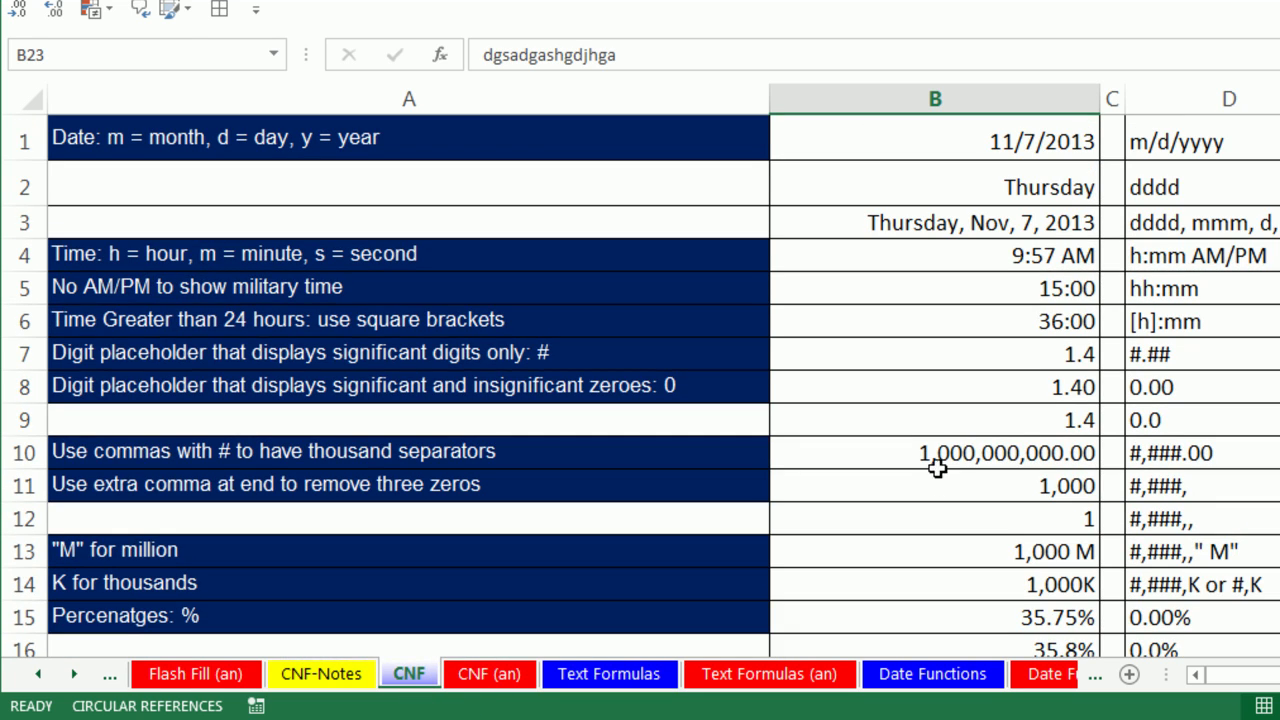